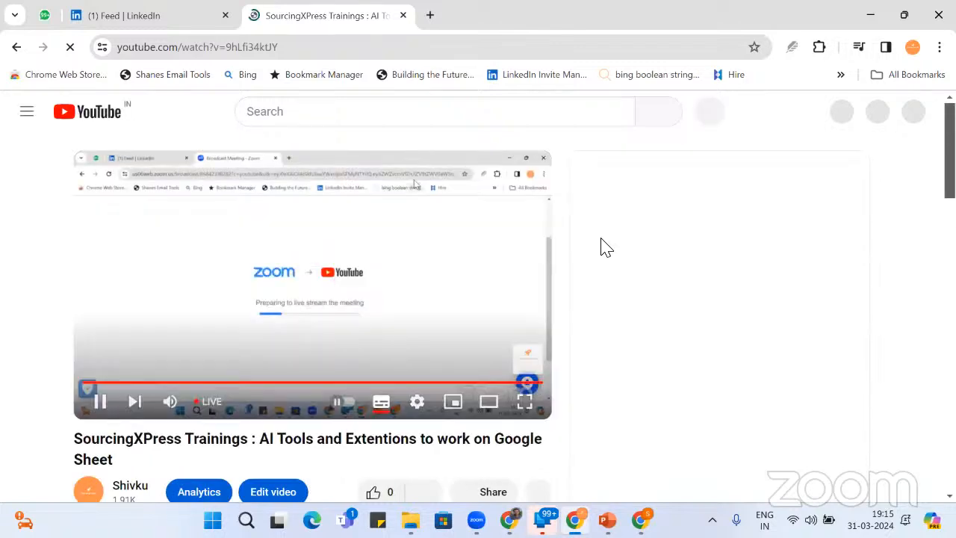
- Mute the SourcingXPress Trainings live stream and switch to the Chrome window with Google sign-in
left_click(172, 405)
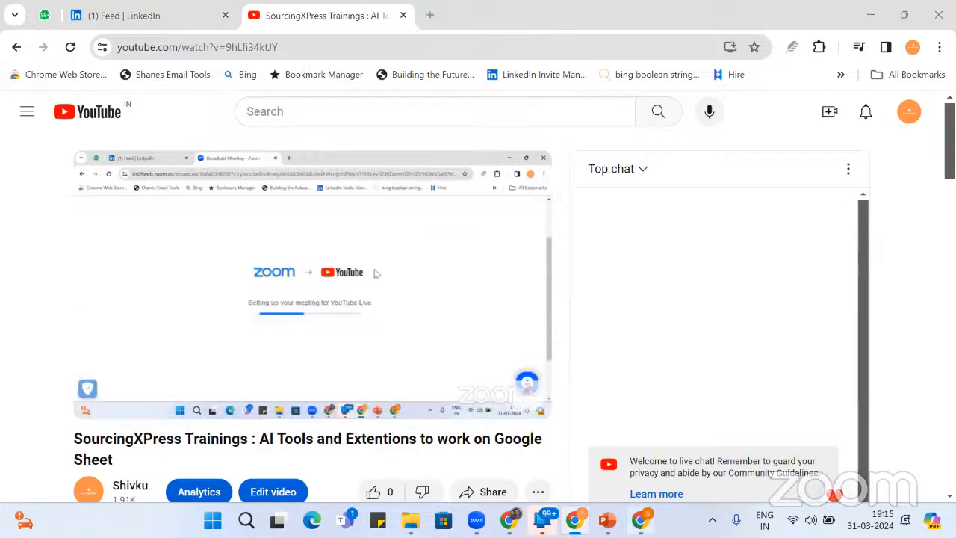
left_click(641, 520)
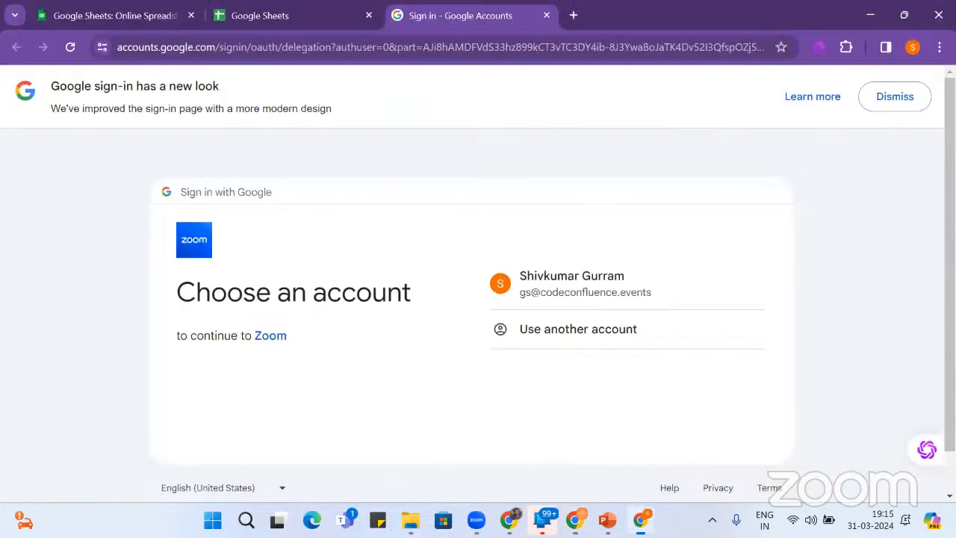
- Close the sign-in tab and reach the Sheets home through the Online Spreadsheet Editor result
left_click(548, 16)
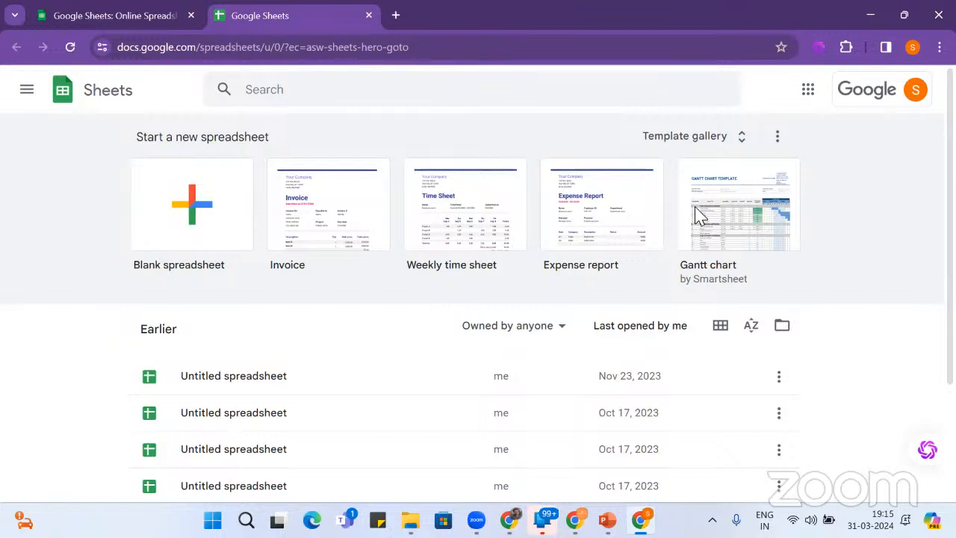
left_click(124, 23)
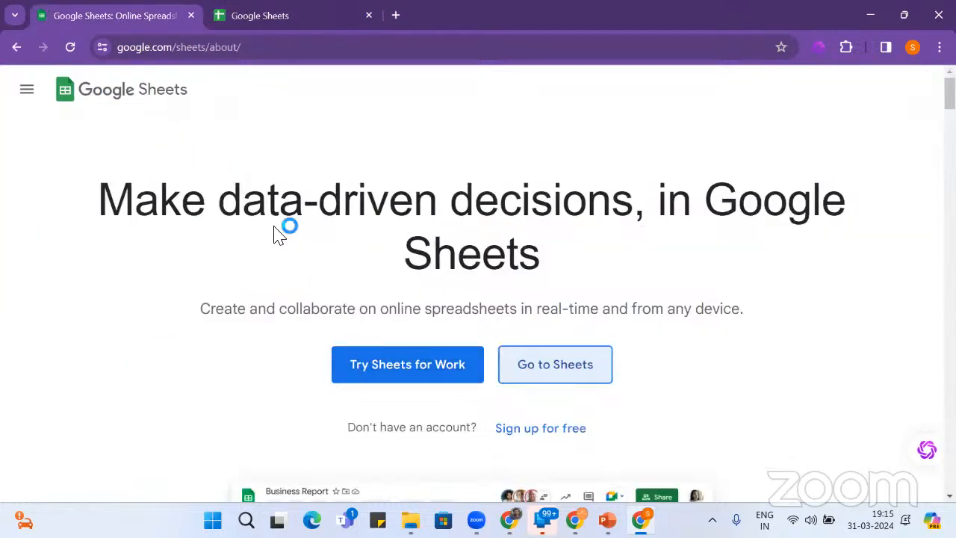
left_click(15, 48)
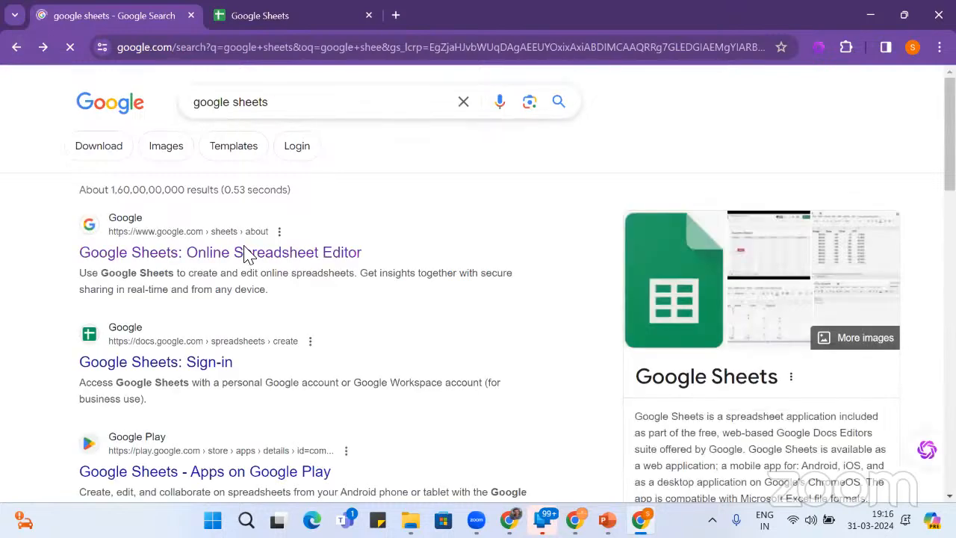
left_click(246, 254)
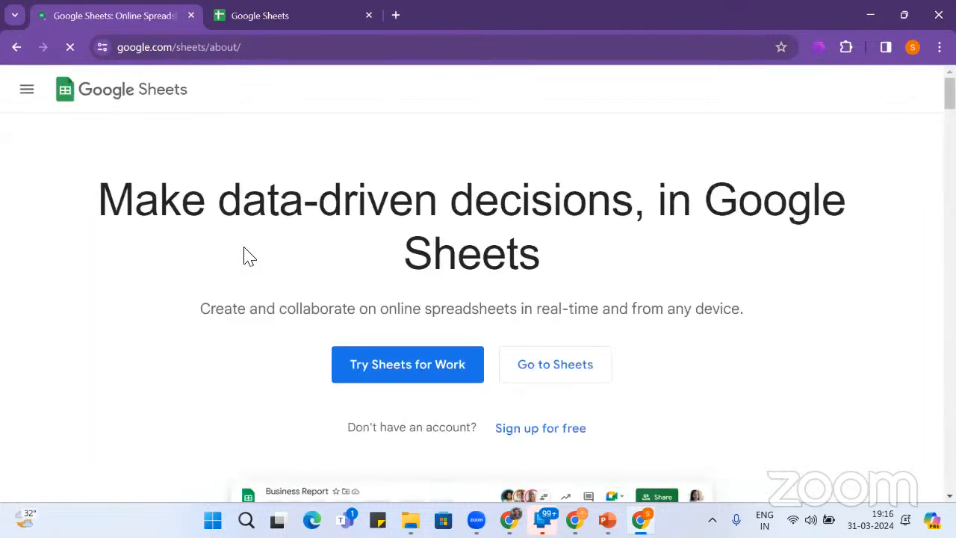
left_click(574, 365)
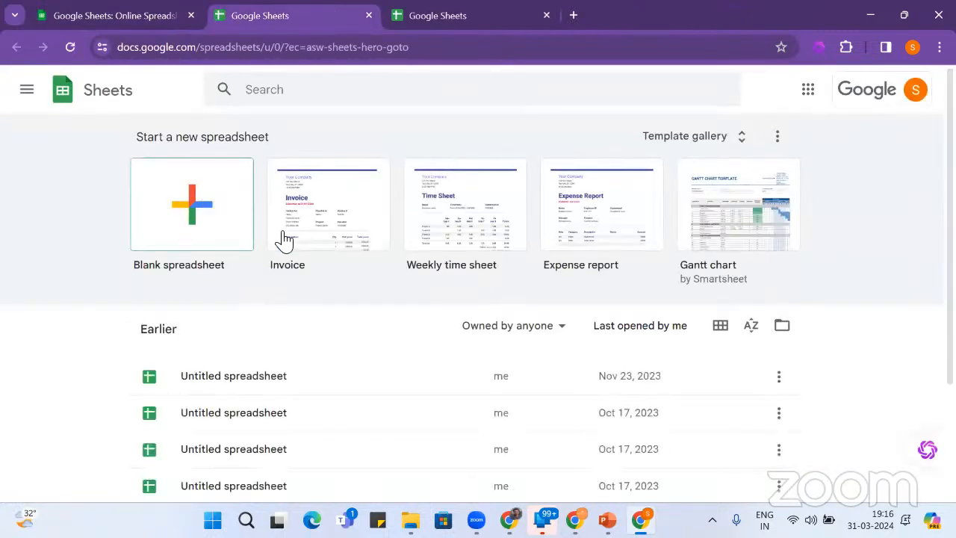
scroll(313, 254, "down", 2)
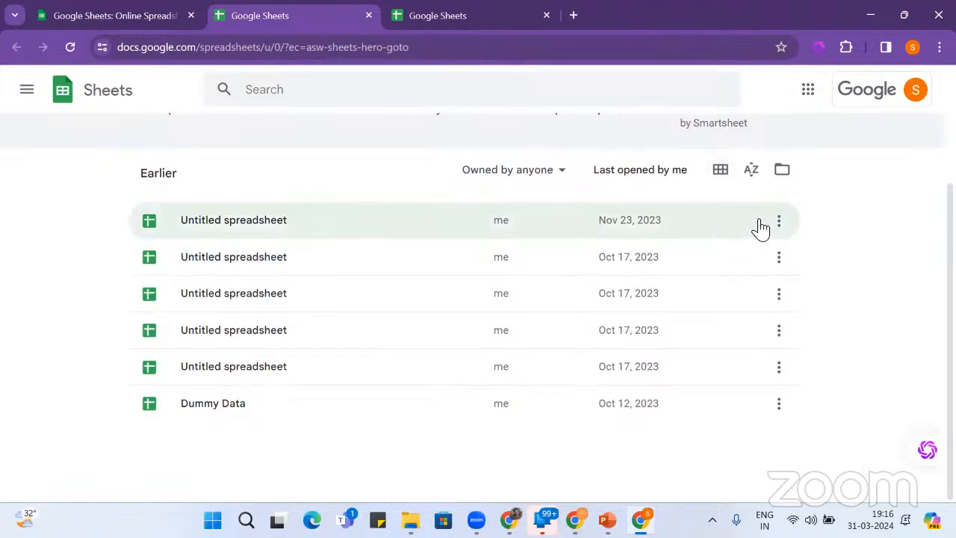
scroll(335, 258, "up", 2)
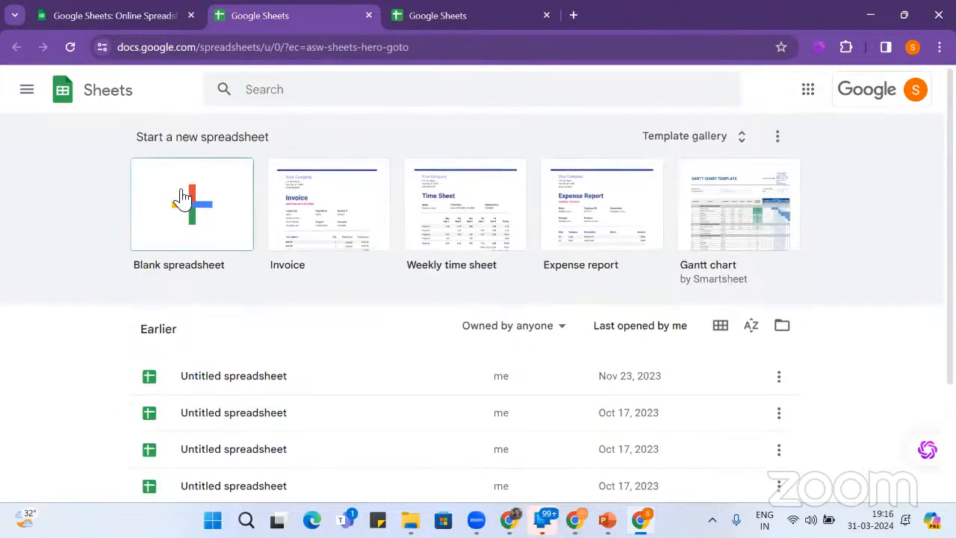
- Create a blank spreadsheet, select cell B7, and open Extensions > Add-ons > Get add-ons
left_click(185, 201)
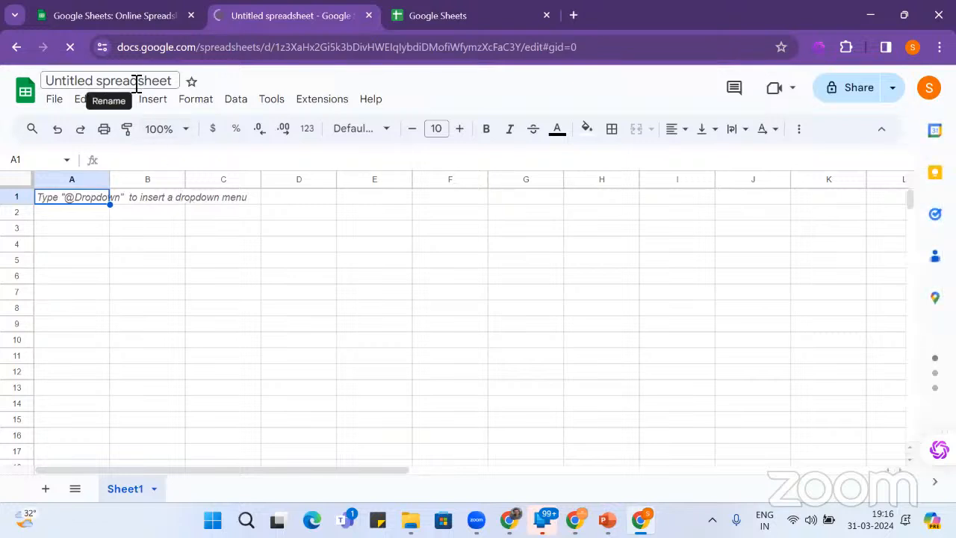
left_click(184, 297)
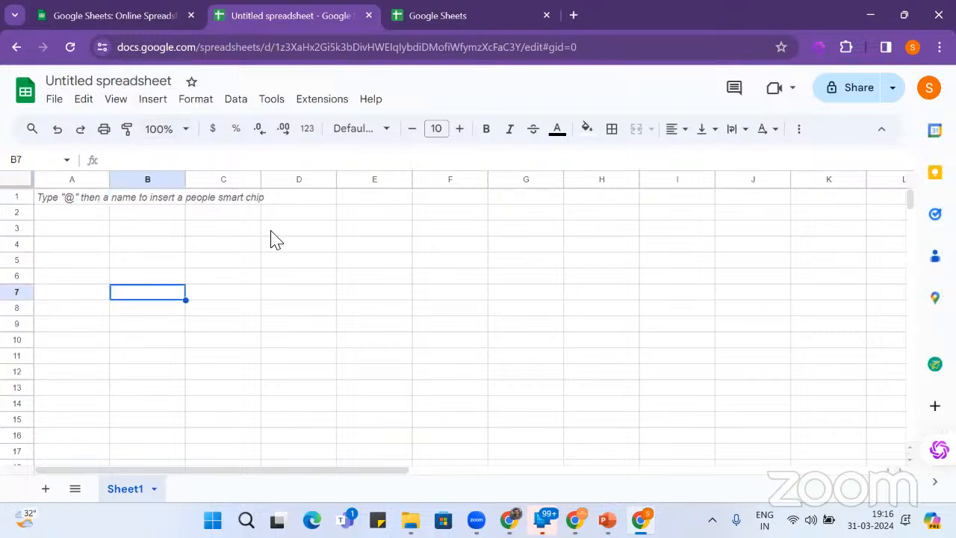
left_click(312, 104)
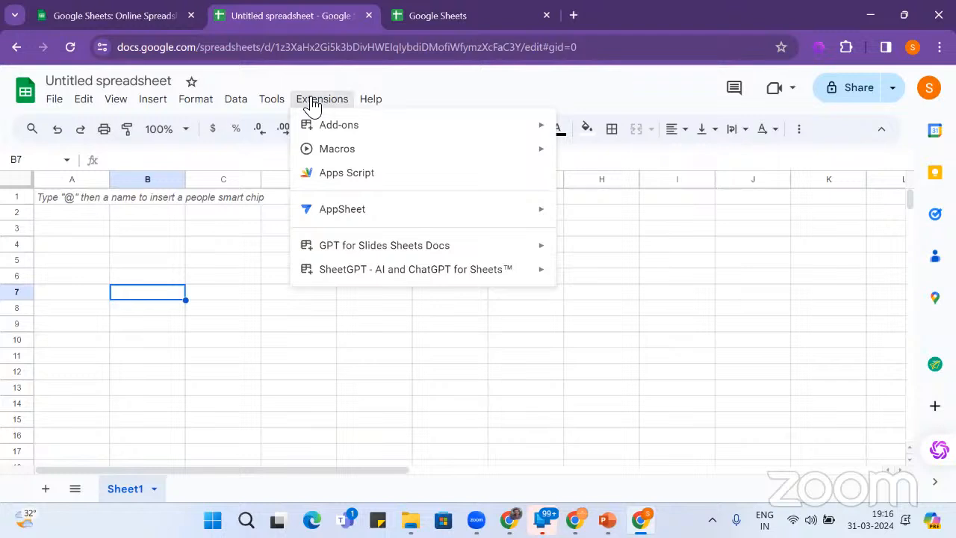
mouse_move(280, 105)
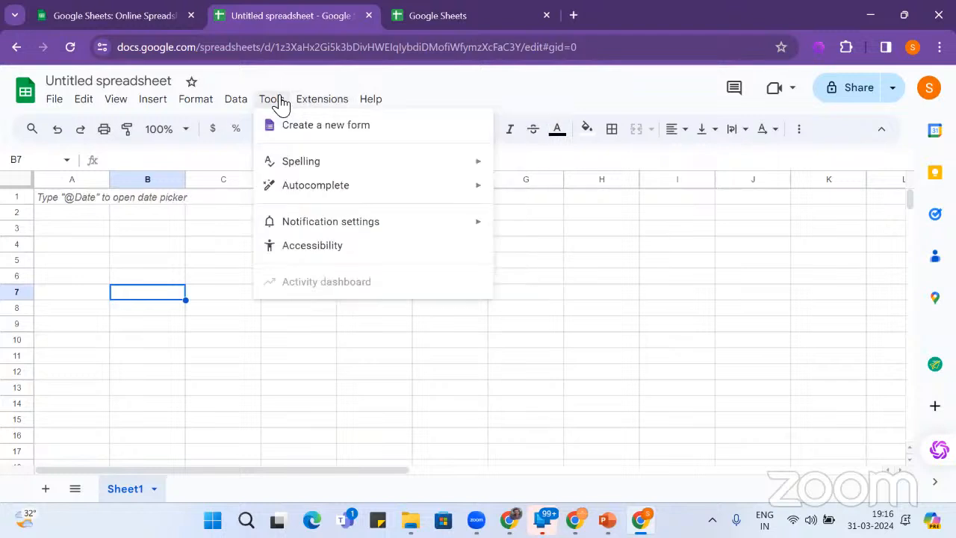
mouse_move(334, 102)
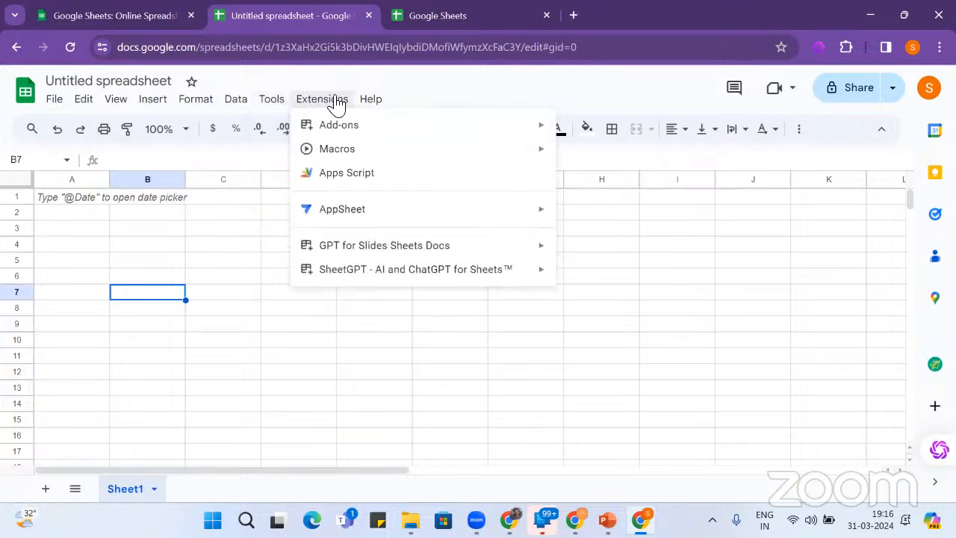
mouse_move(357, 132)
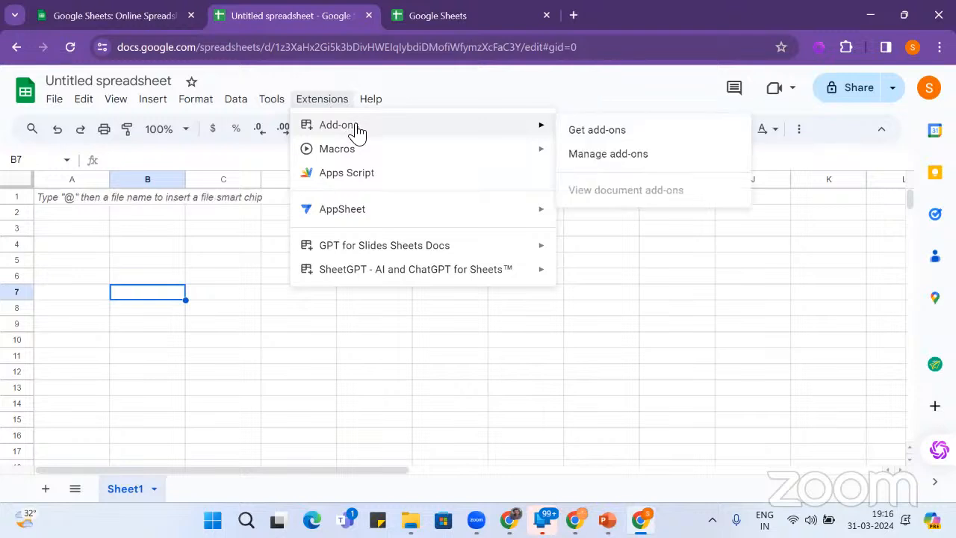
mouse_move(372, 253)
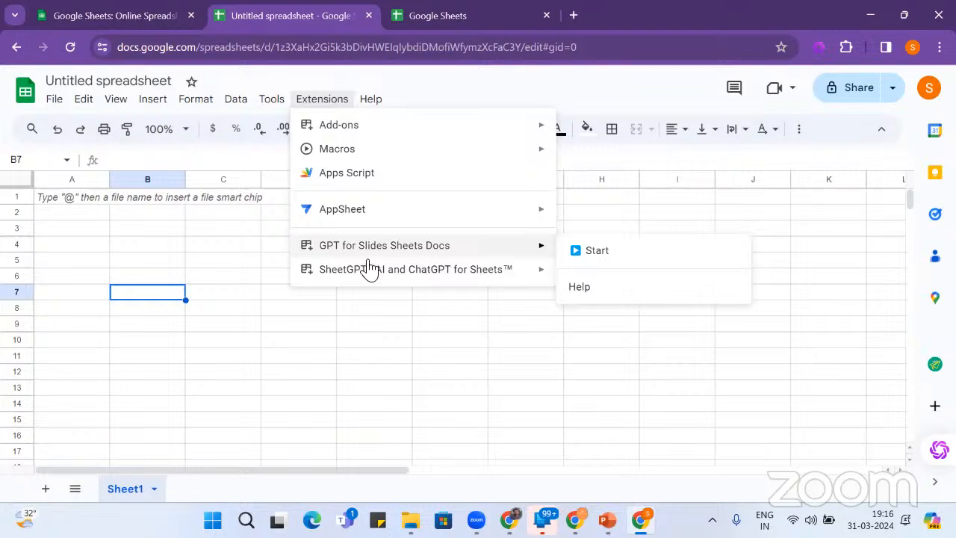
mouse_move(366, 277)
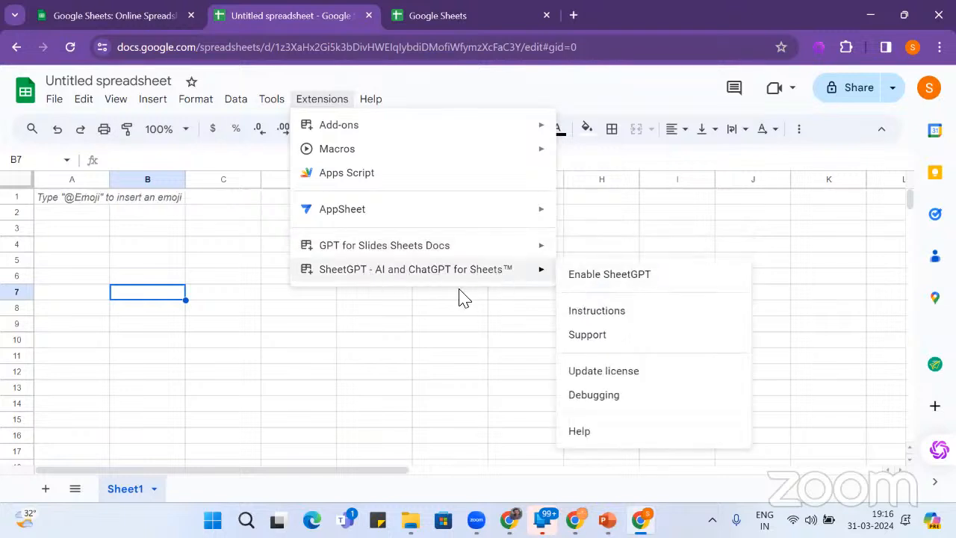
mouse_move(410, 129)
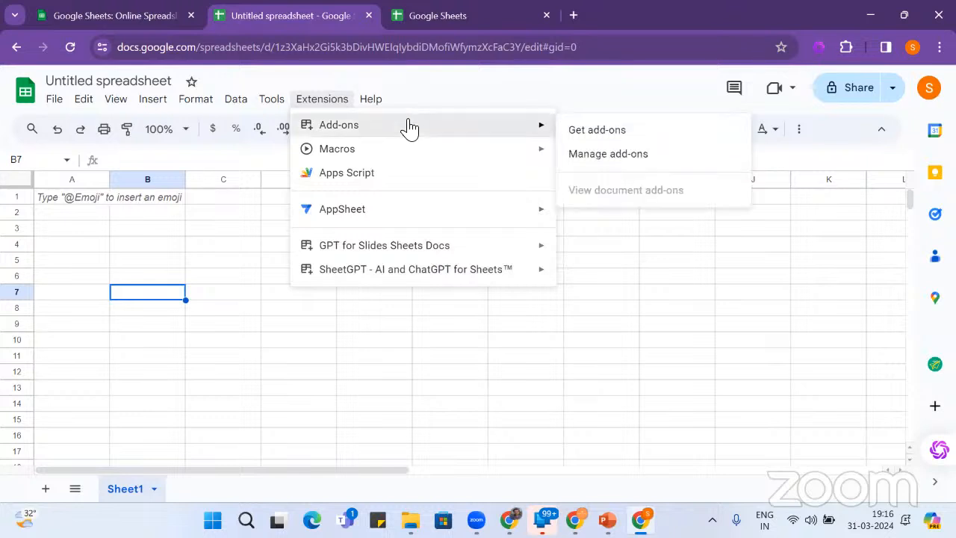
left_click(580, 135)
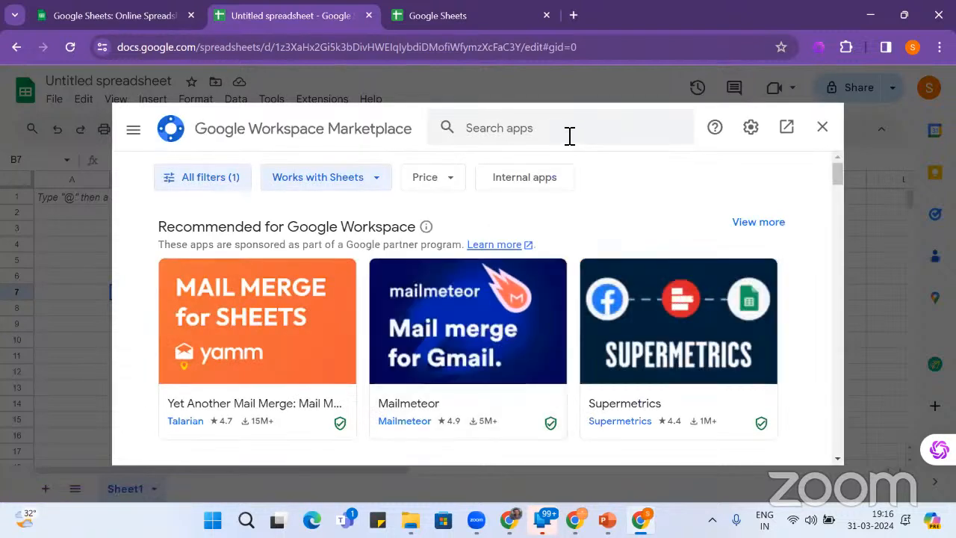
- Search the Workspace Marketplace for Sheetgo and open the Sheetgo add-on listing
left_click(569, 136)
type("Get")
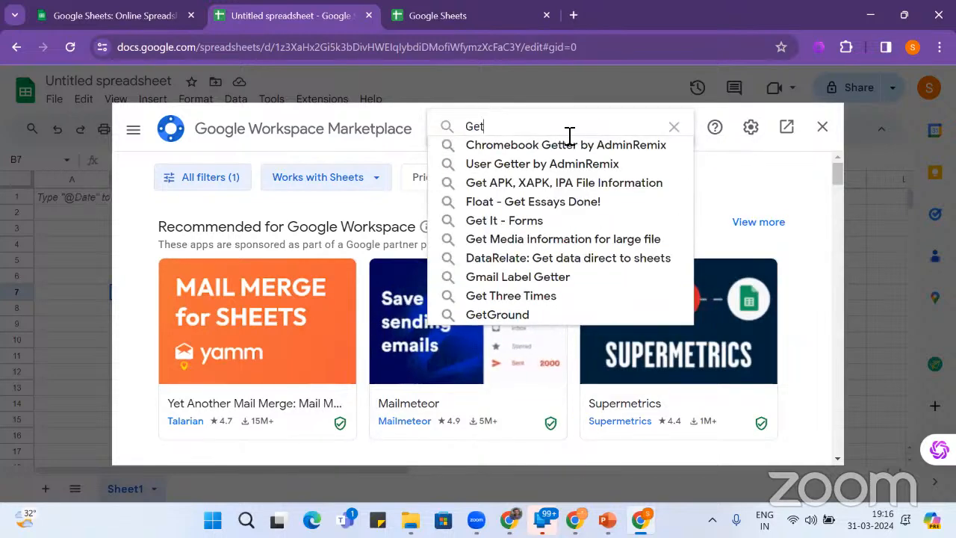
key("BackSpace")
key("BackSpace")
key("BackSpace")
type("G")
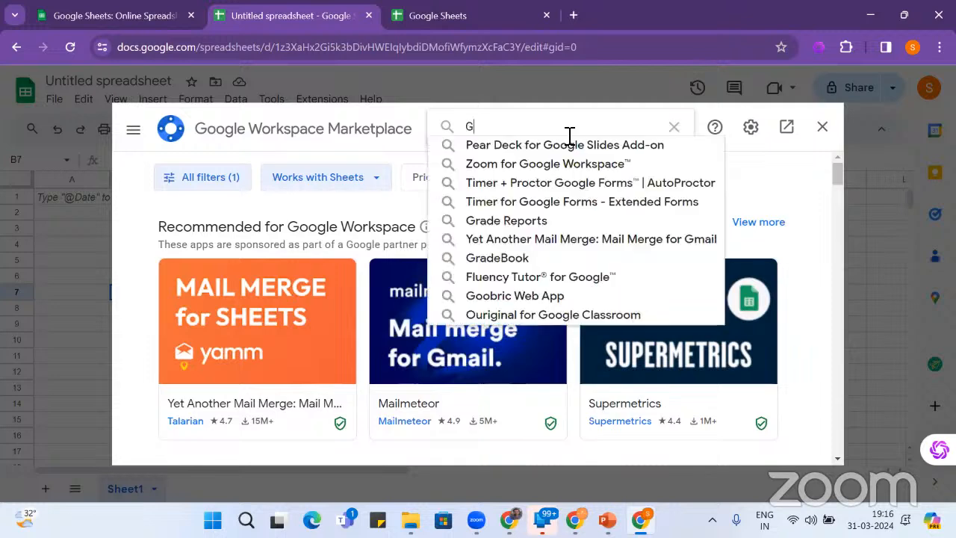
type("oogle s")
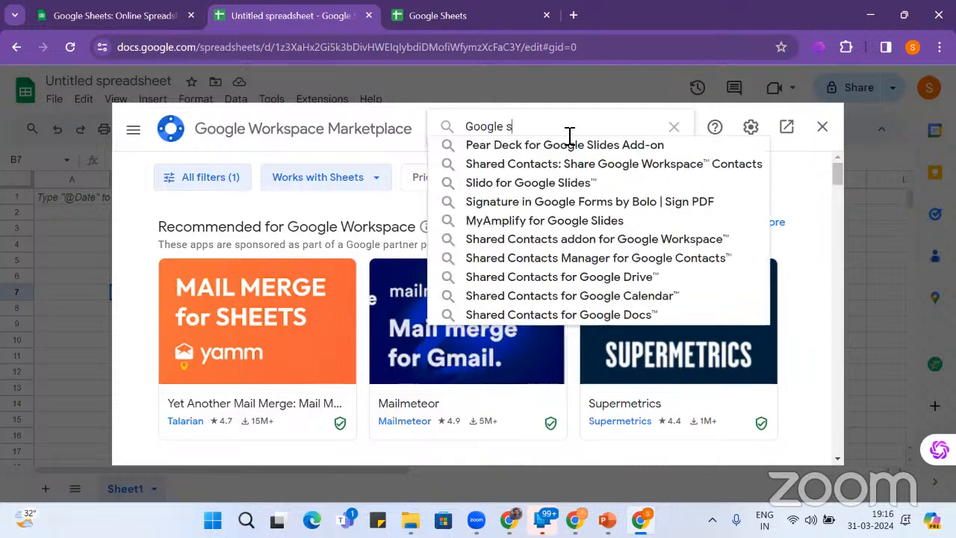
type("heet")
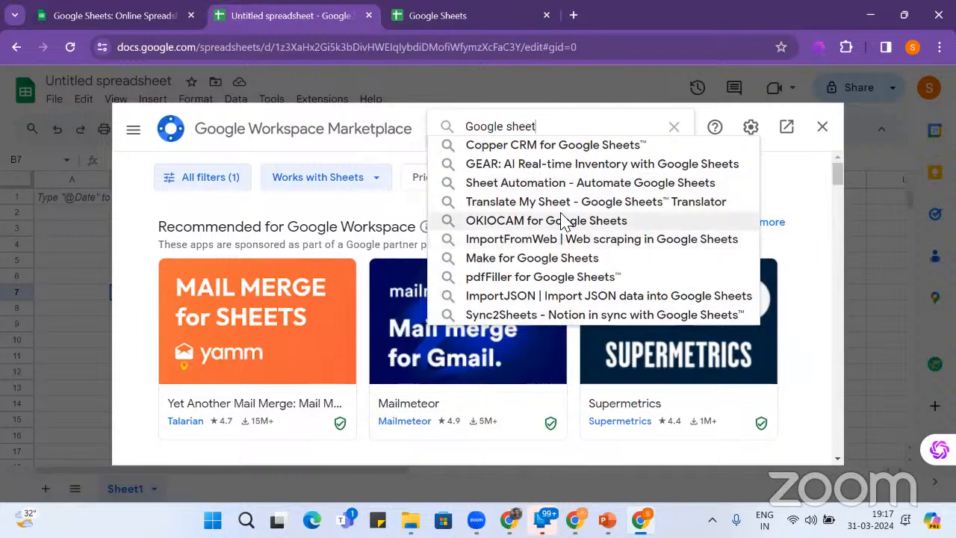
key("BackSpace")
key("BackSpace")
key("BackSpace")
key("BackSpace")
key("BackSpace")
key("BackSpace")
key("BackSpace")
key("BackSpace")
key("BackSpace")
key("BackSpace")
key("BackSpace")
key("BackSpace")
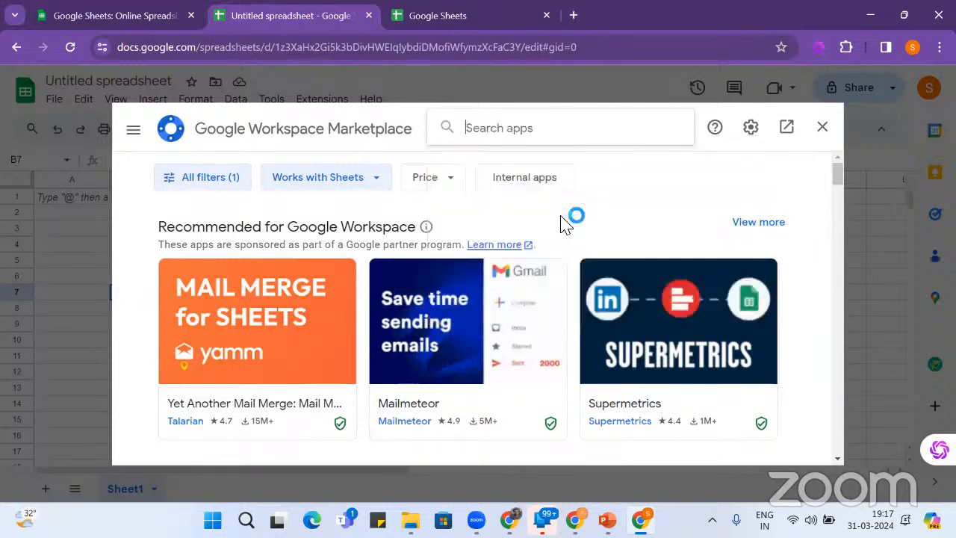
type("sh")
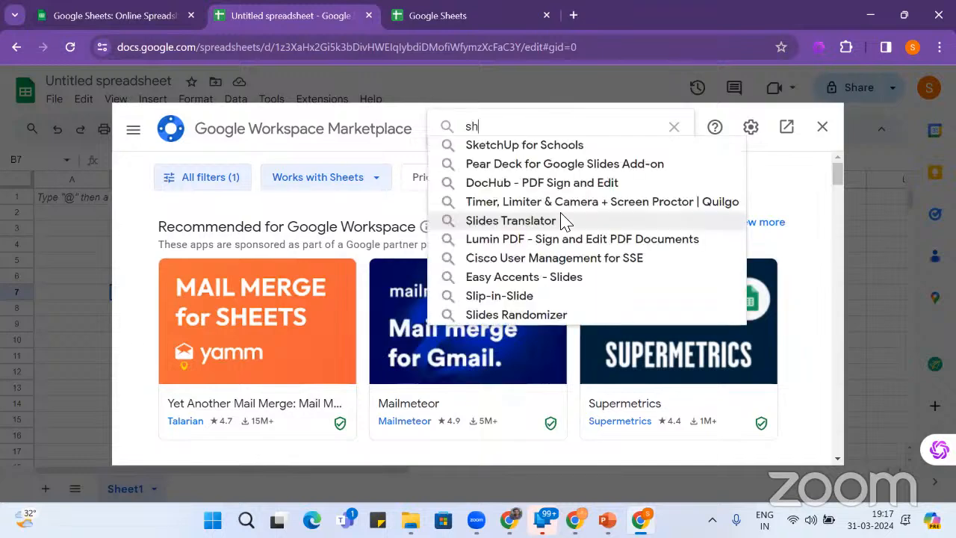
type("ee")
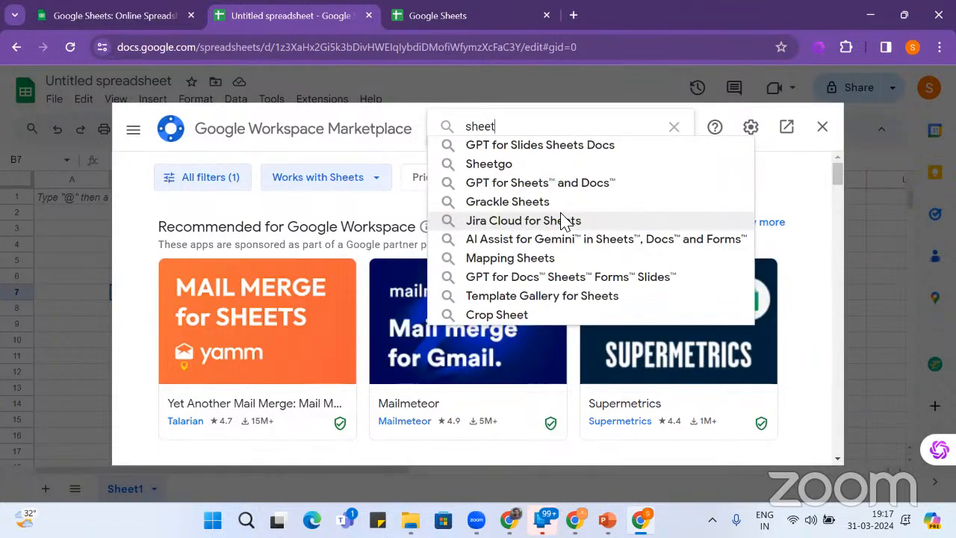
type("t")
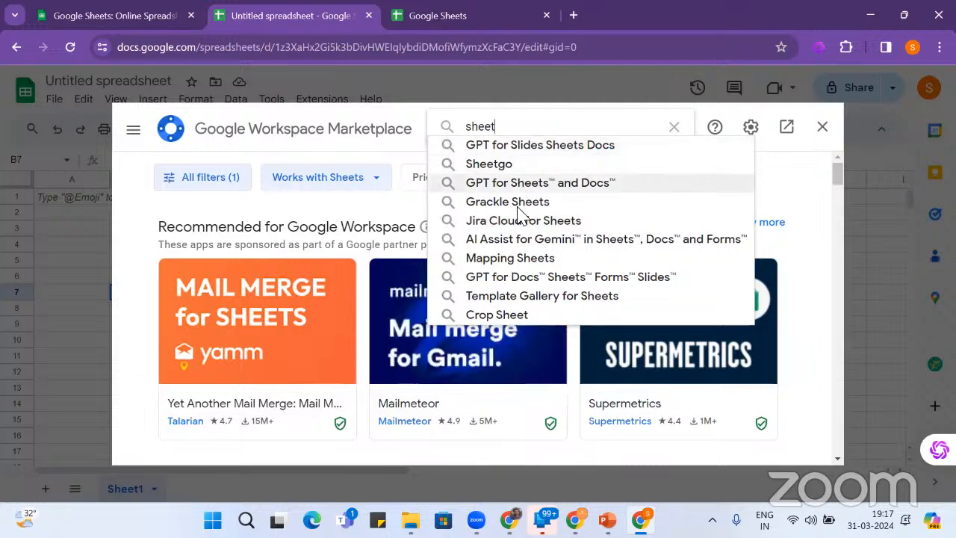
left_click(513, 165)
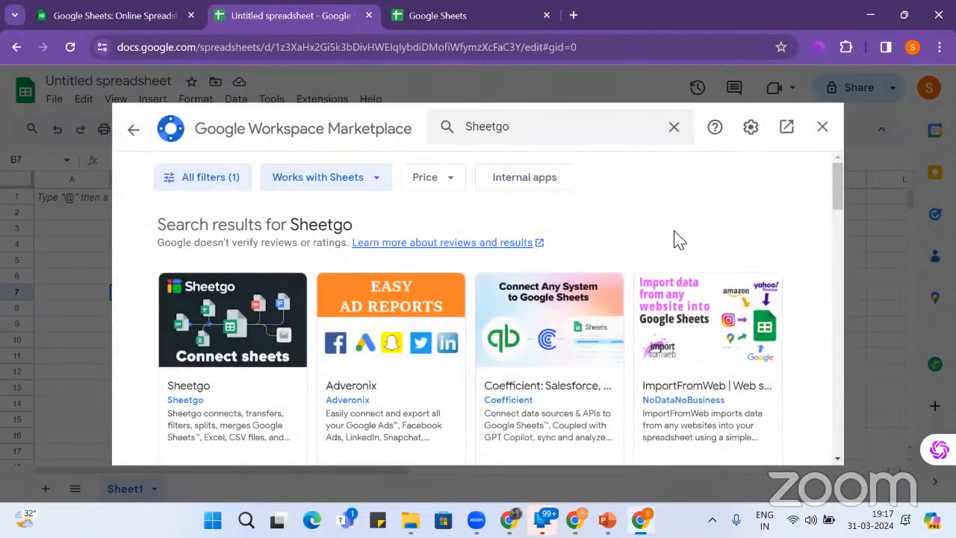
scroll(674, 239, "down", 1)
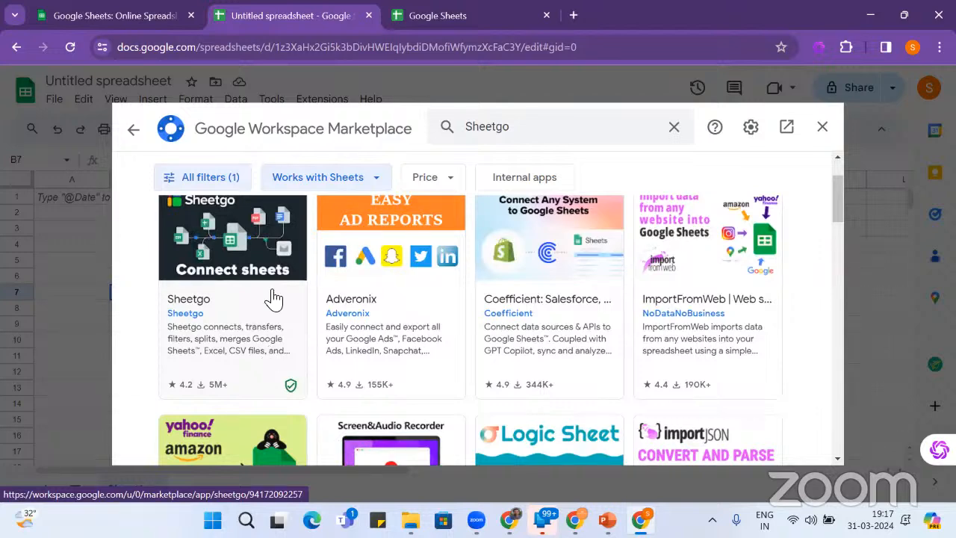
scroll(256, 314, "up", 1)
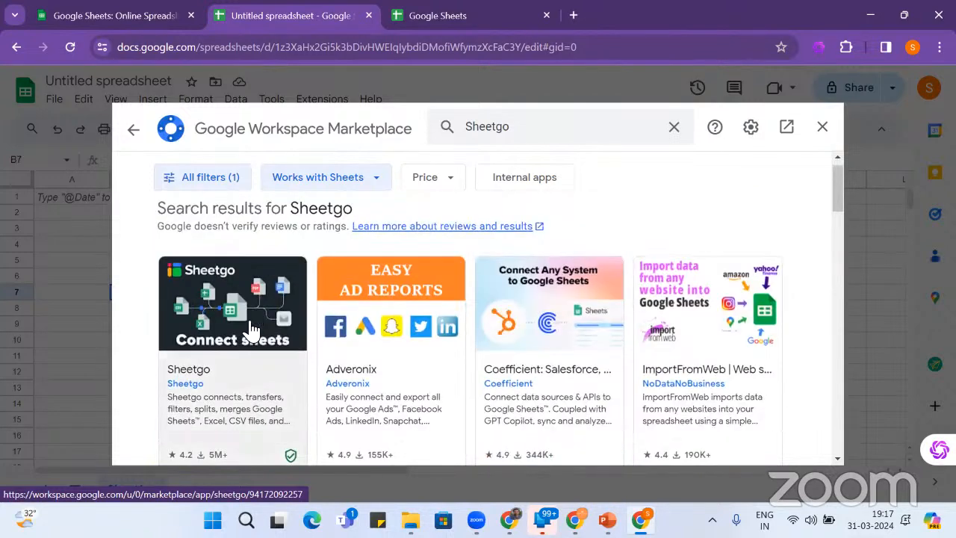
left_click(250, 331)
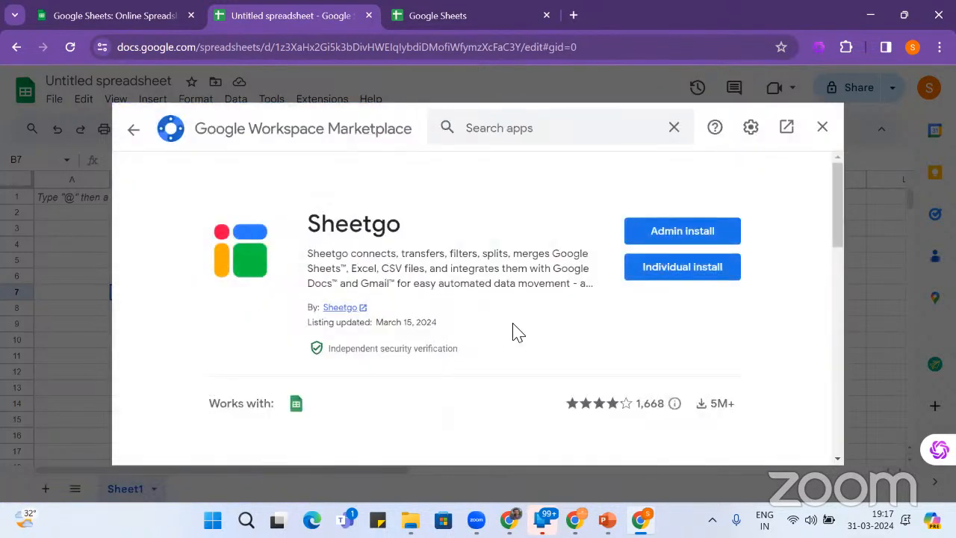
- Page through Sheetgo's feature slides, including scheduling, workflow visualisation and custom forms, to the intro video
scroll(565, 321, "down", 5)
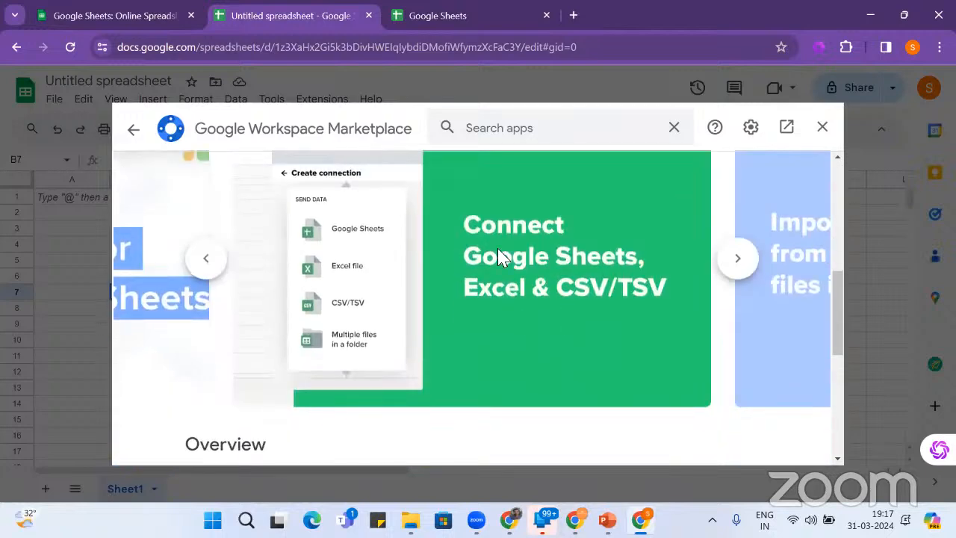
left_click(738, 262)
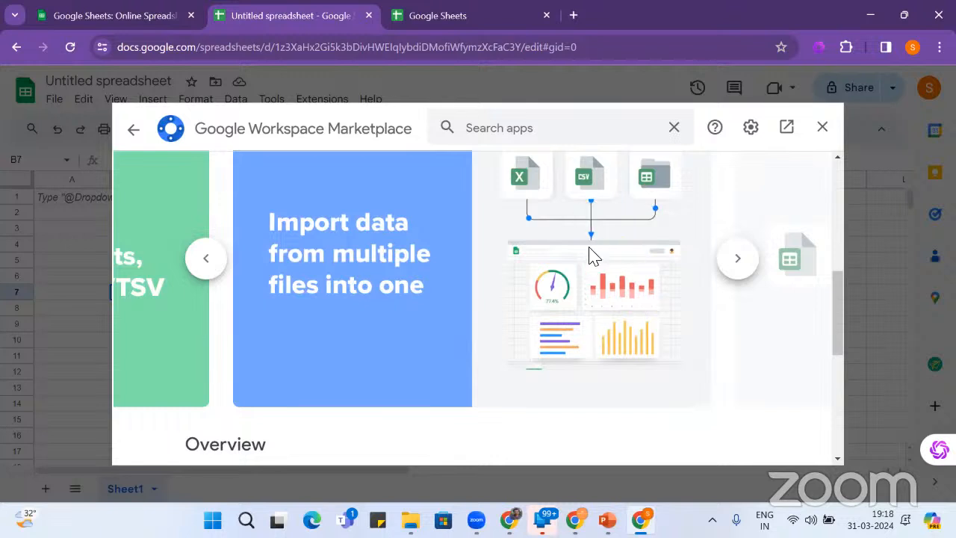
left_click(748, 267)
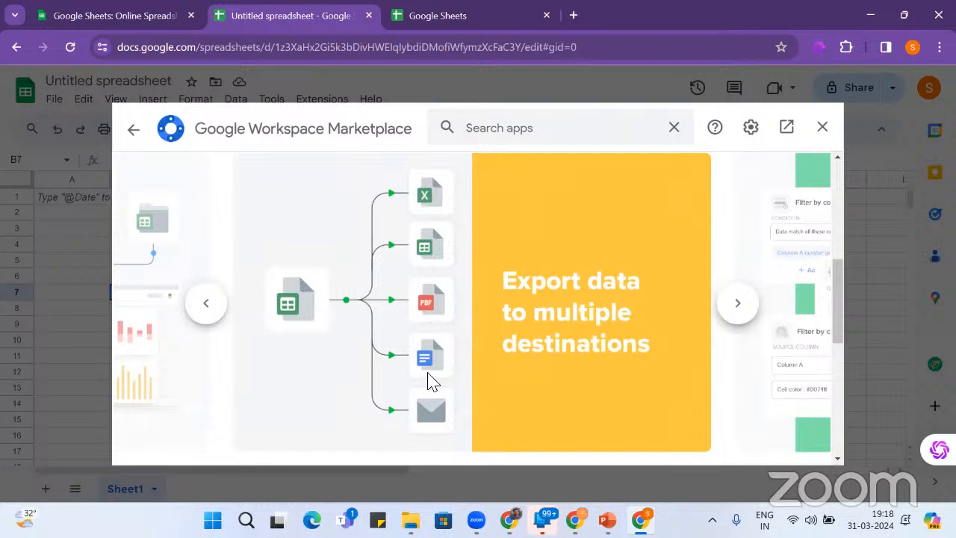
scroll(431, 385, "down", 1)
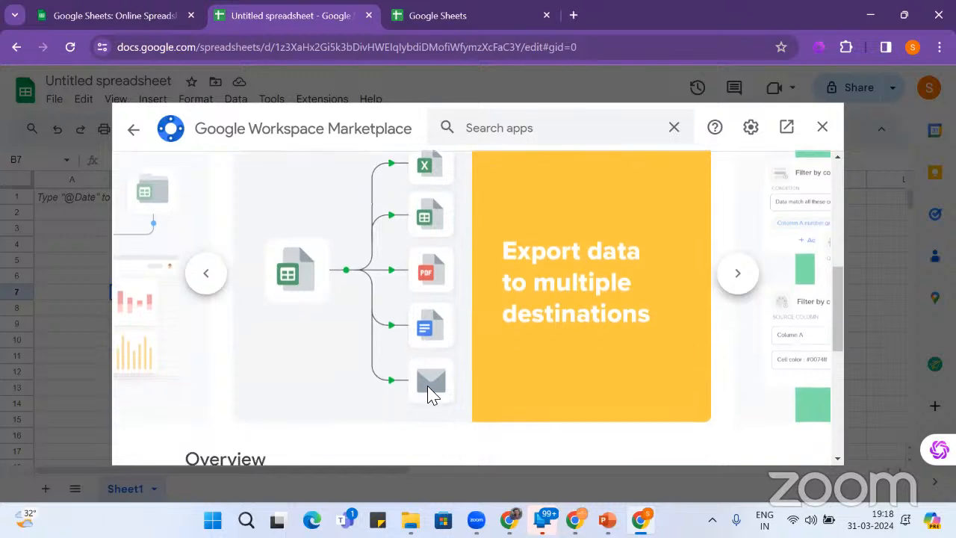
left_click(734, 276)
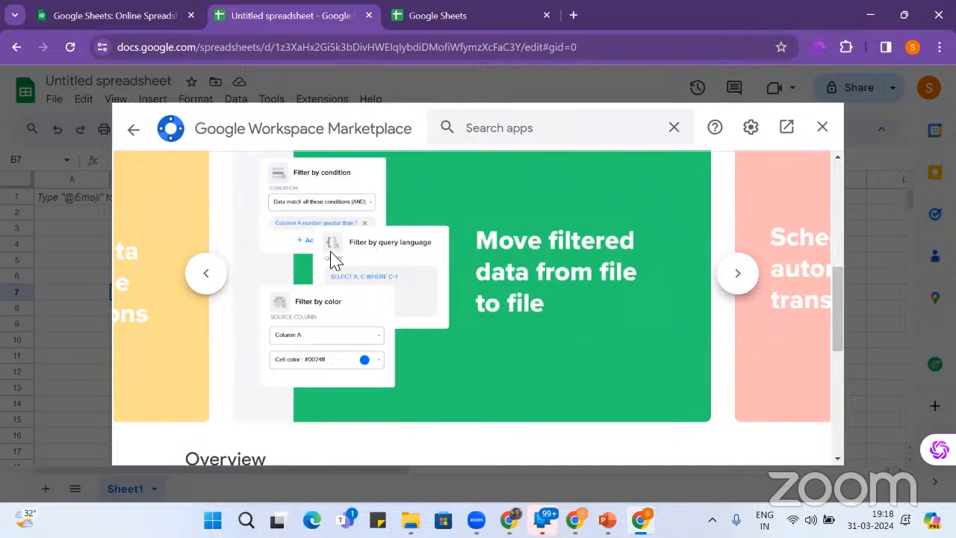
left_click(736, 272)
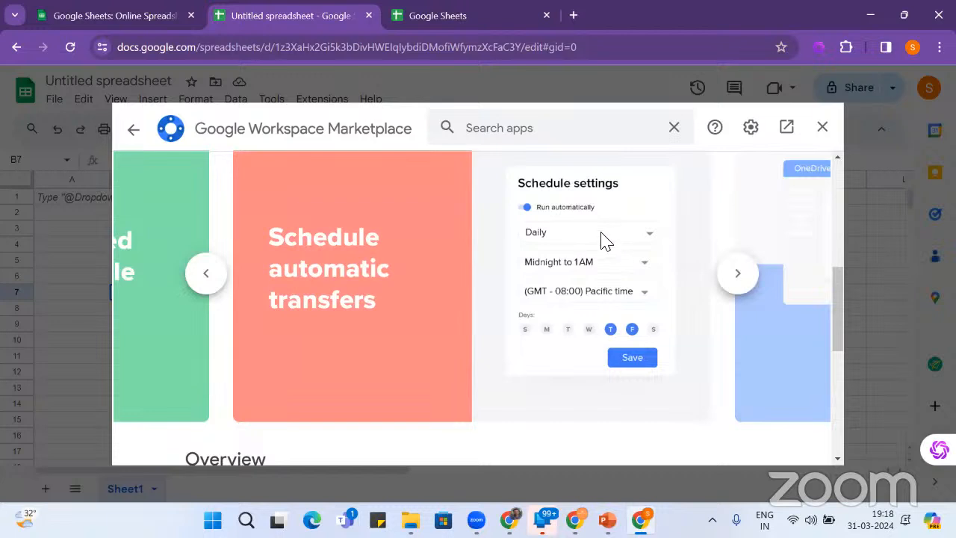
left_click(736, 275)
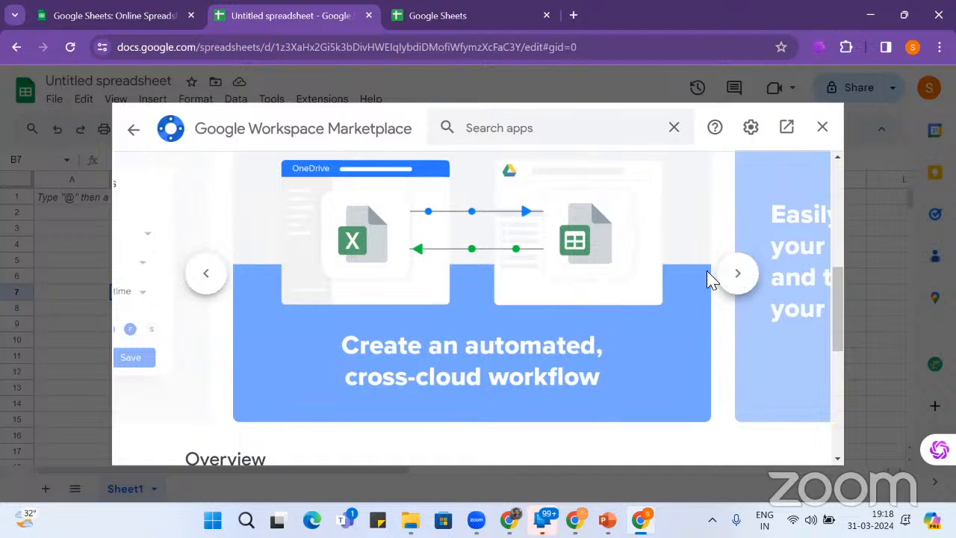
left_click(749, 283)
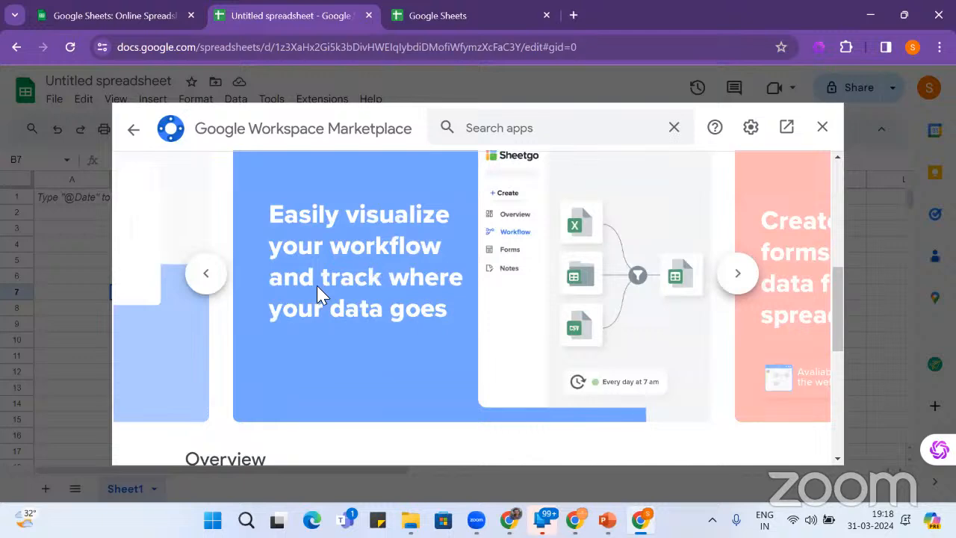
left_click(733, 276)
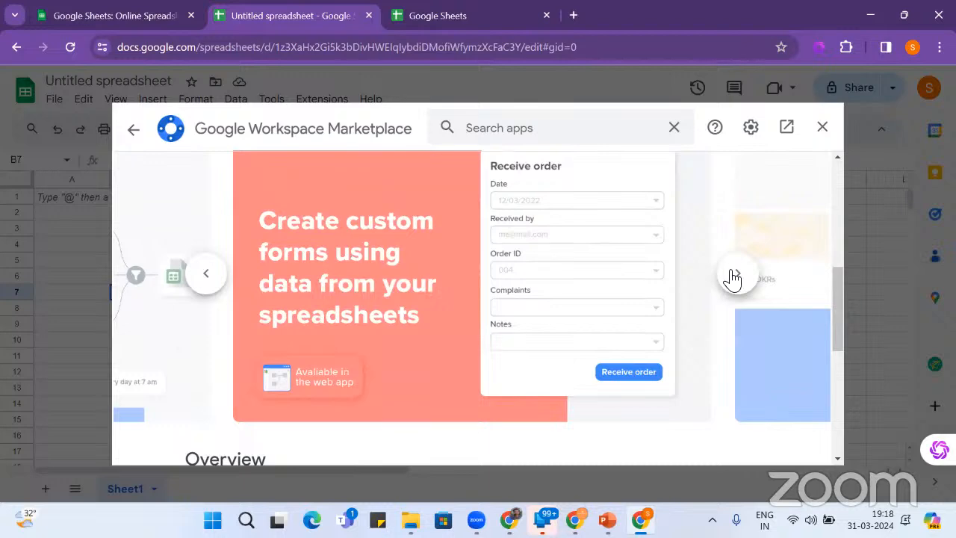
left_click(733, 277)
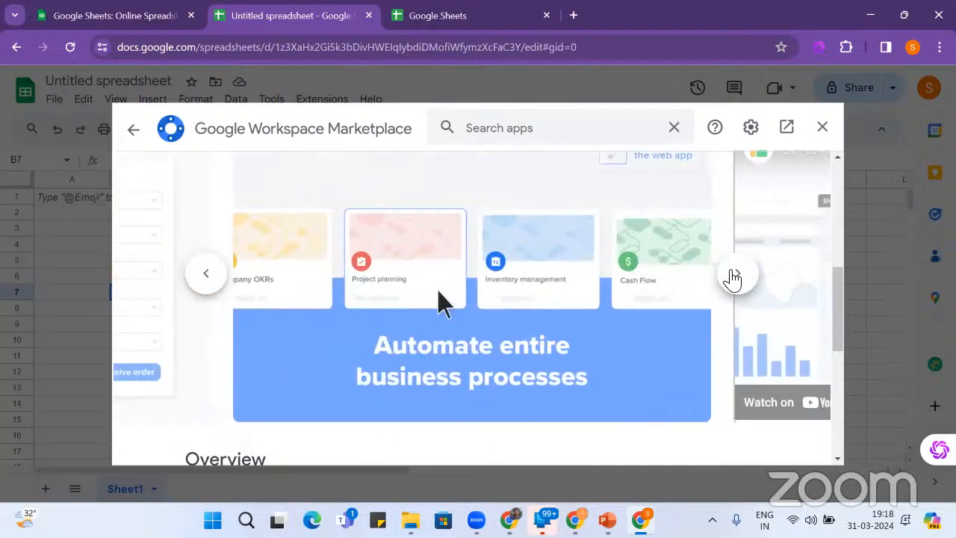
left_click(734, 277)
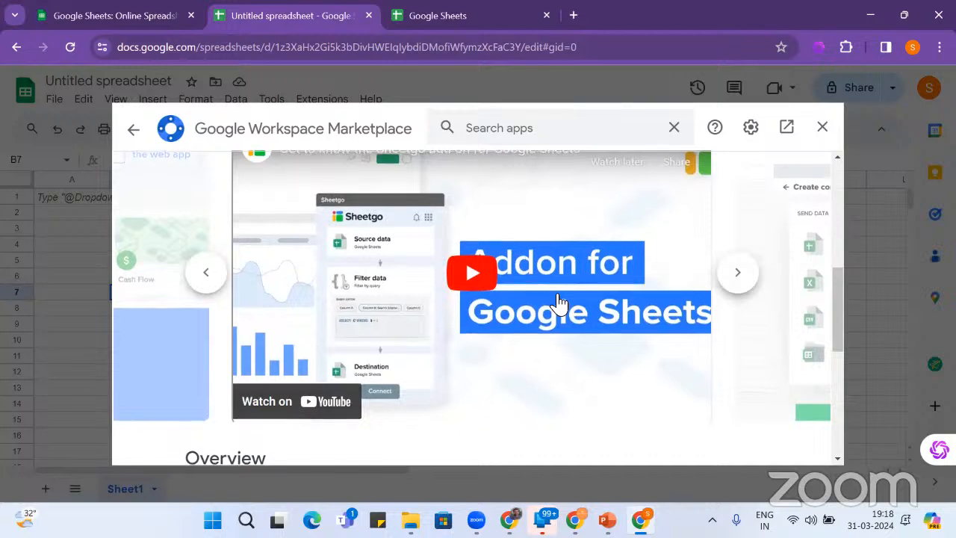
- View the Connect Google Sheets slide, then start Sheetgo's Individual install
scroll(558, 303, "down", 5)
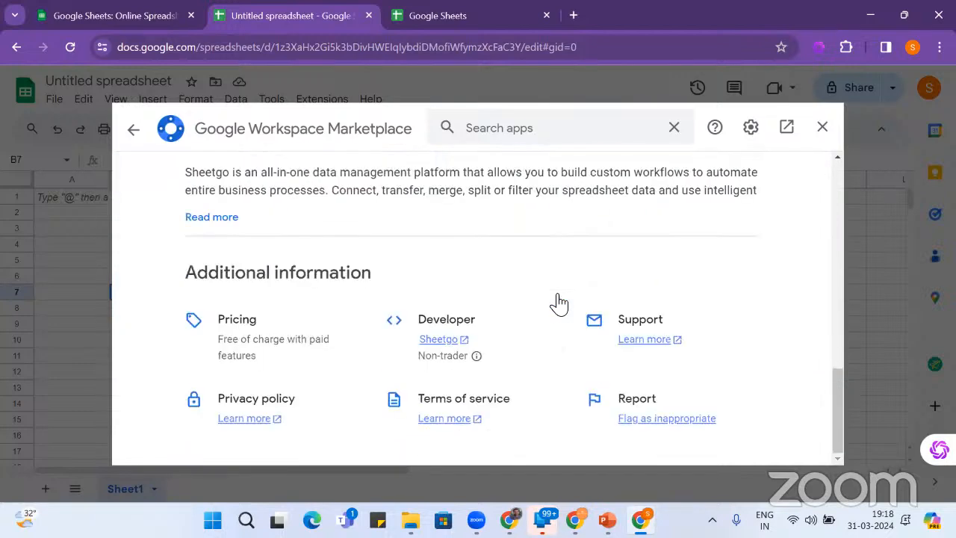
scroll(558, 302, "up", 10)
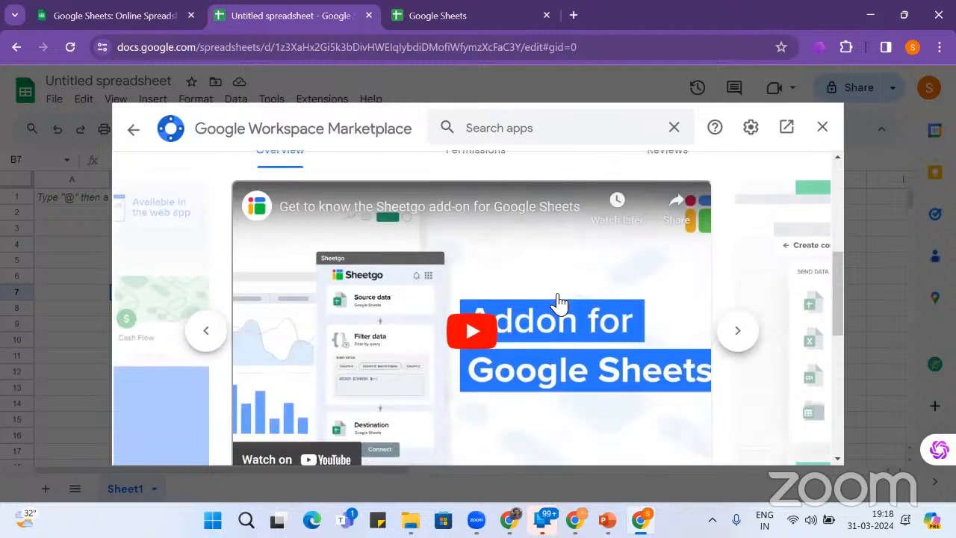
scroll(559, 303, "down", 3)
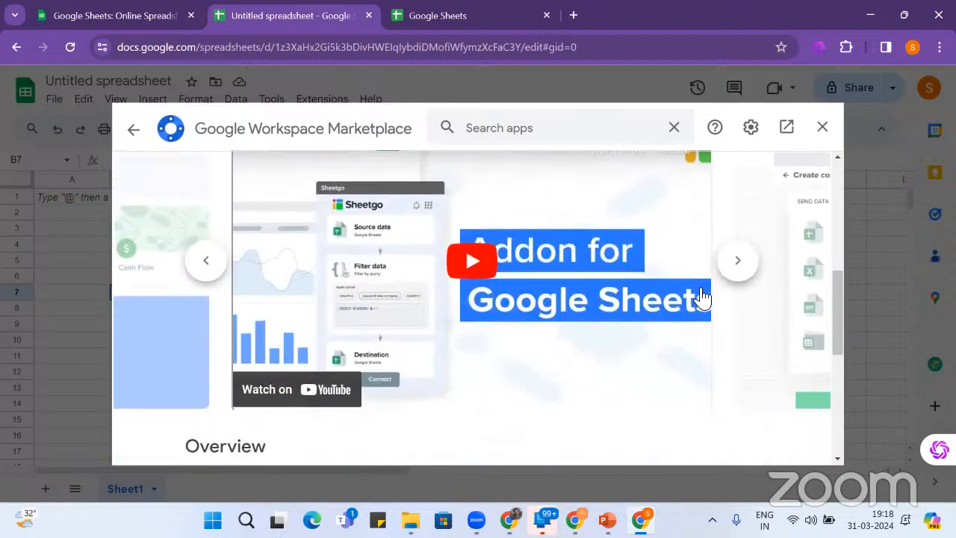
left_click(739, 263)
scroll(742, 267, "up", 4)
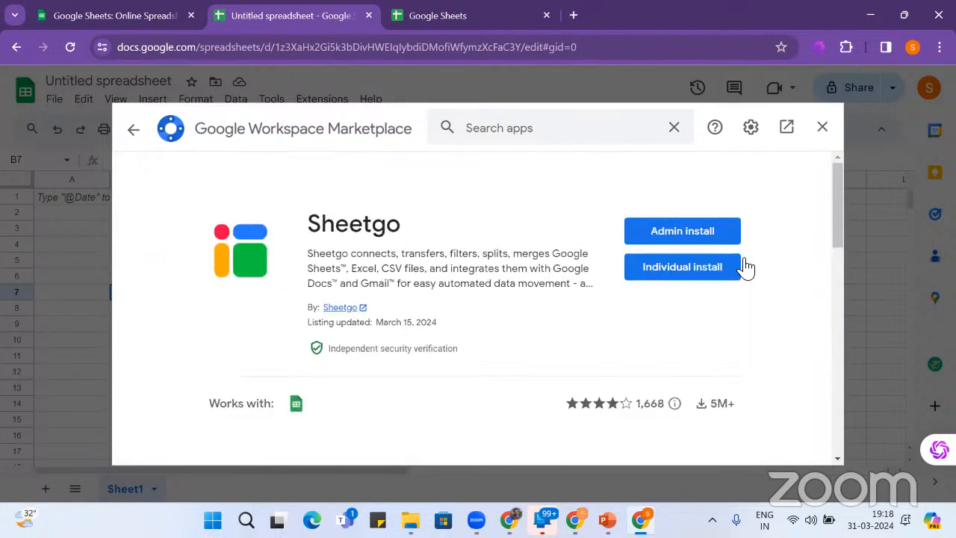
left_click(680, 275)
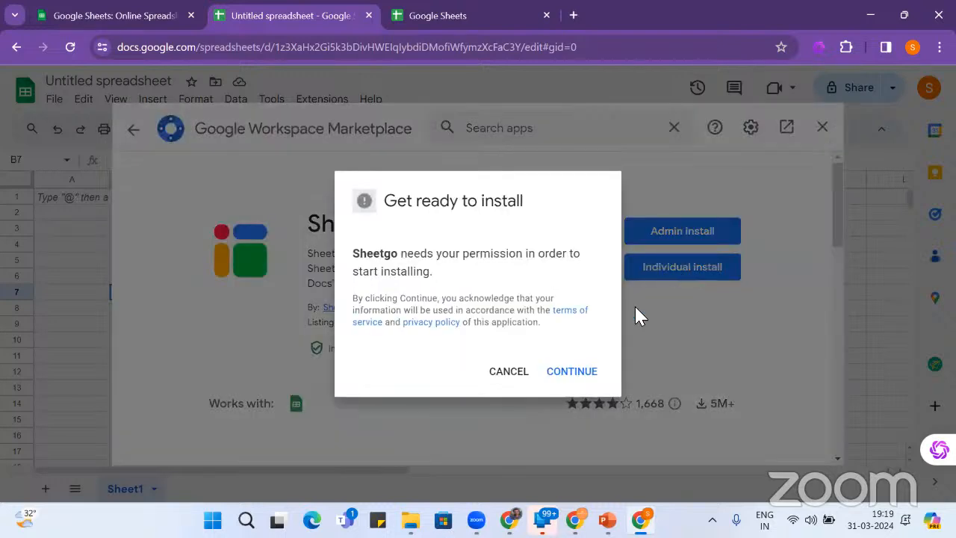
- Approve Sheetgo's install with your Google account, allow its permissions, and finish the install guide
left_click(572, 371)
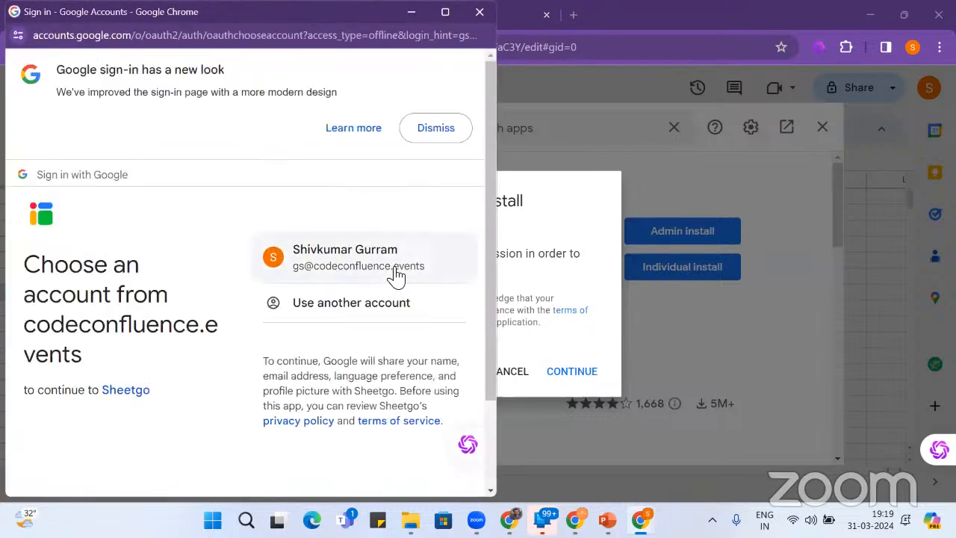
left_click(396, 273)
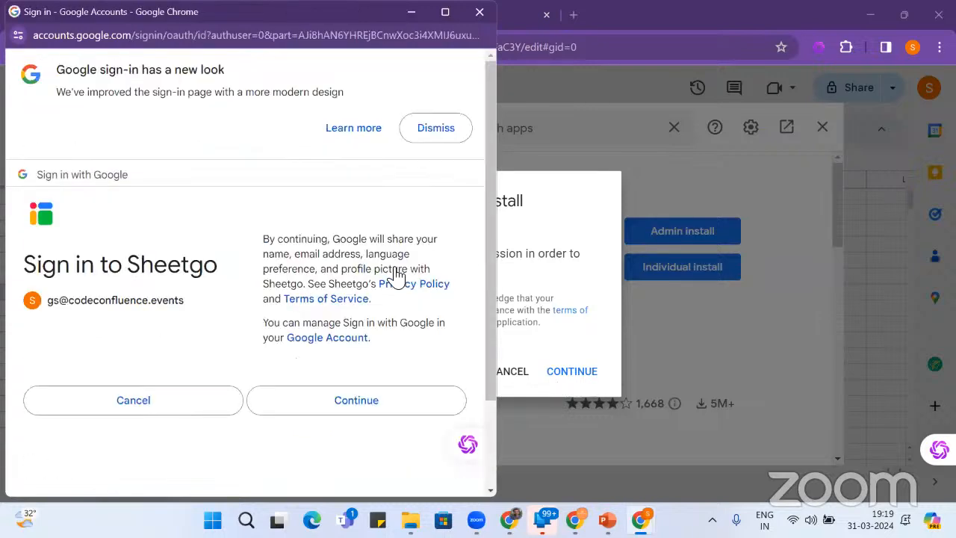
left_click(356, 401)
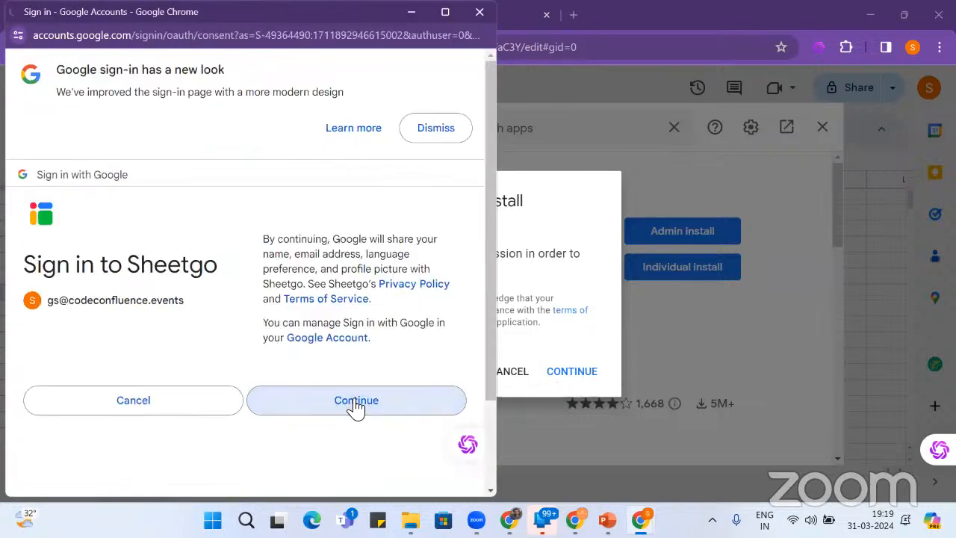
scroll(357, 407, "down", 3)
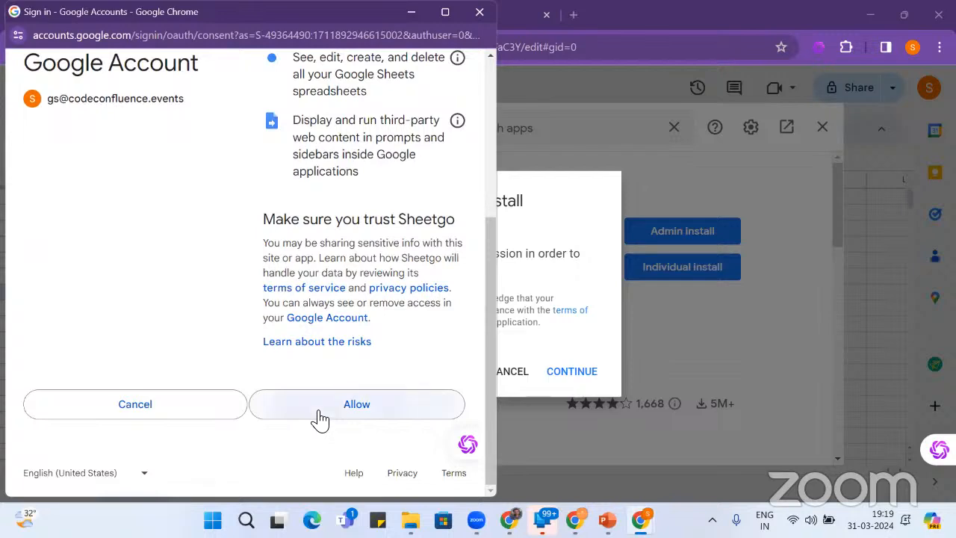
left_click(328, 412)
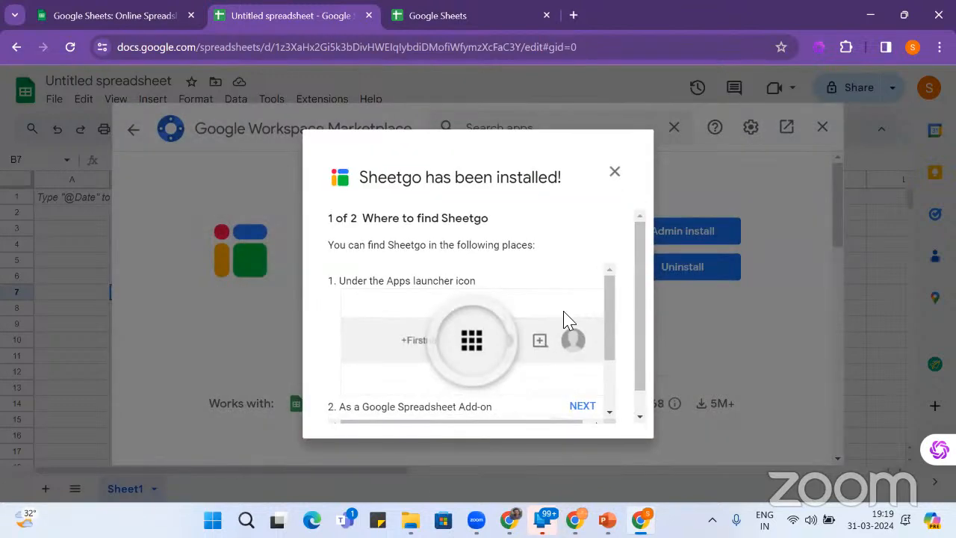
scroll(566, 319, "down", 5)
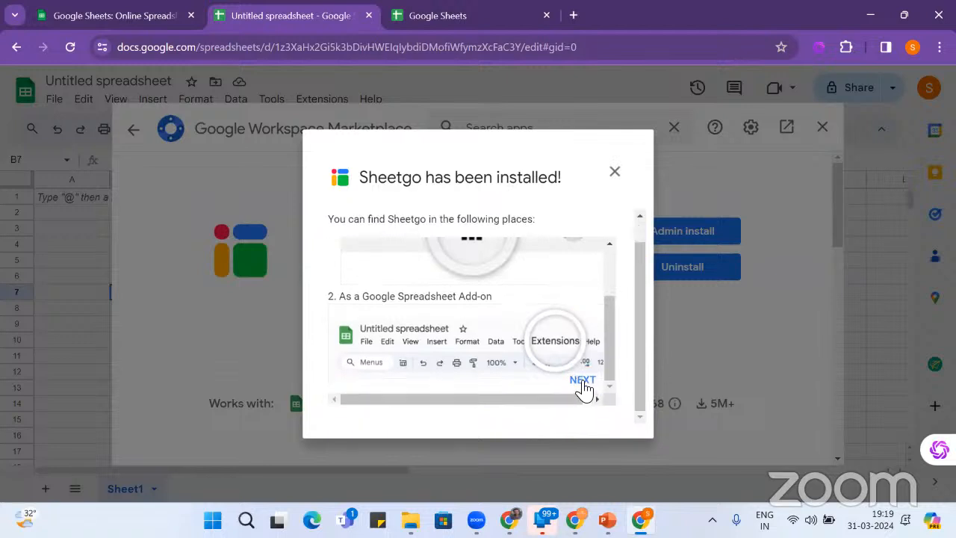
left_click(581, 380)
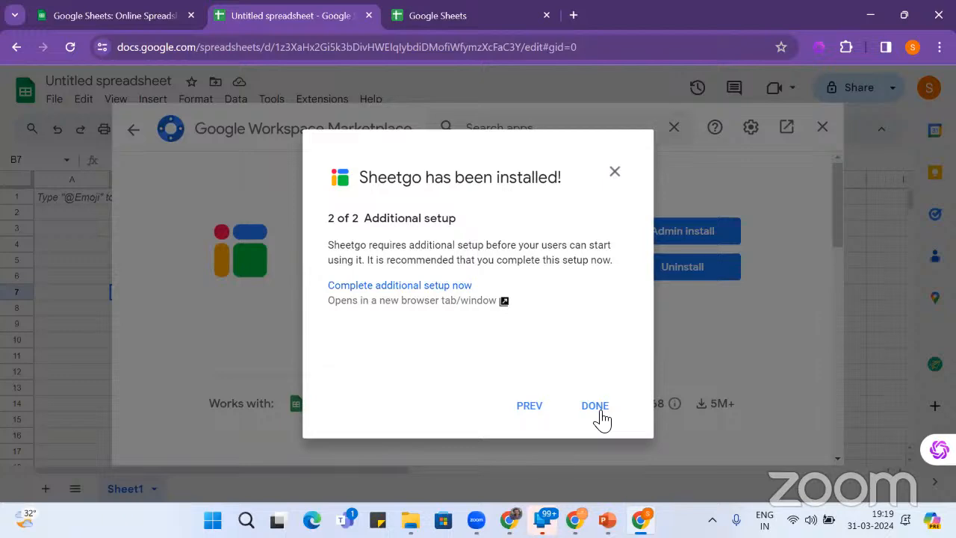
left_click(596, 408)
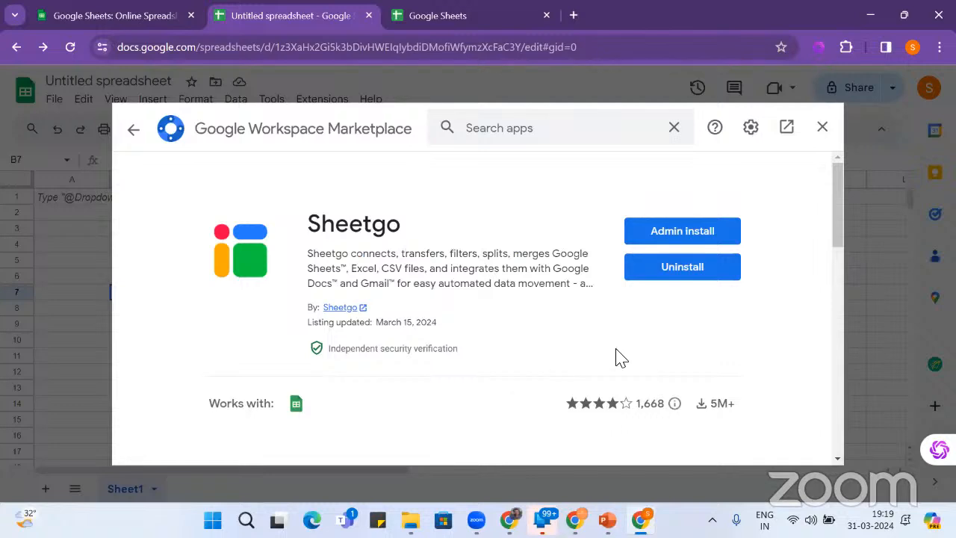
scroll(627, 335, "down", 7)
- Close the Marketplace and reopen it through Extensions > Add-ons > Get add-ons
left_click(823, 128)
left_click(331, 100)
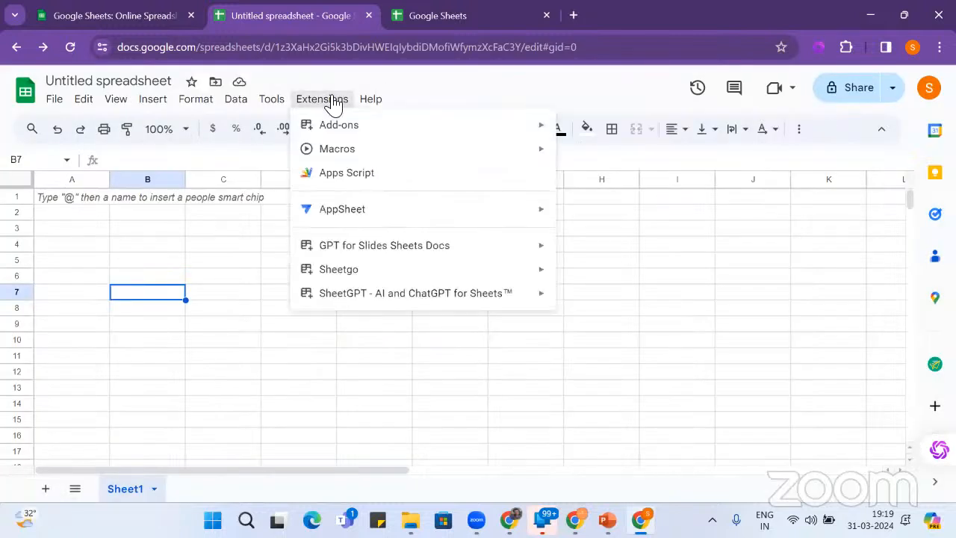
mouse_move(350, 127)
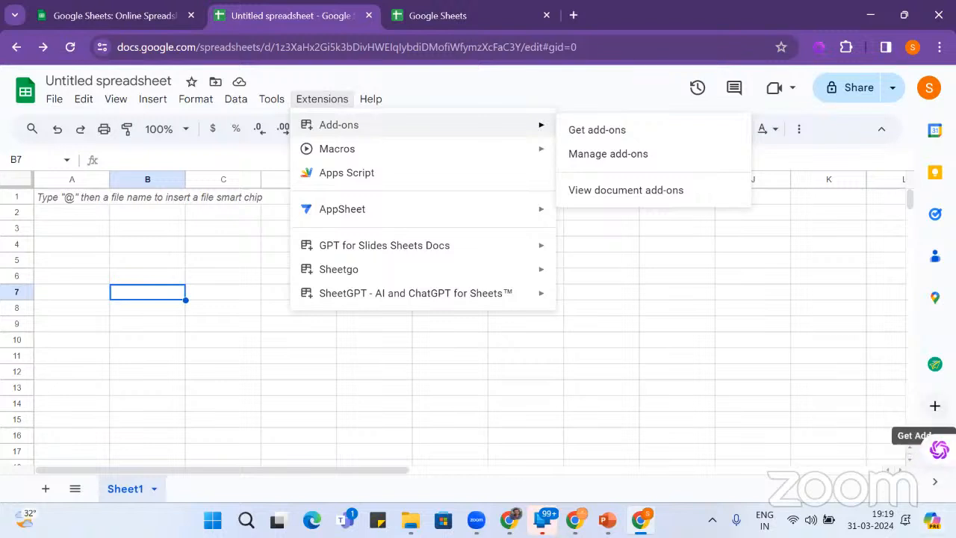
left_click(935, 405)
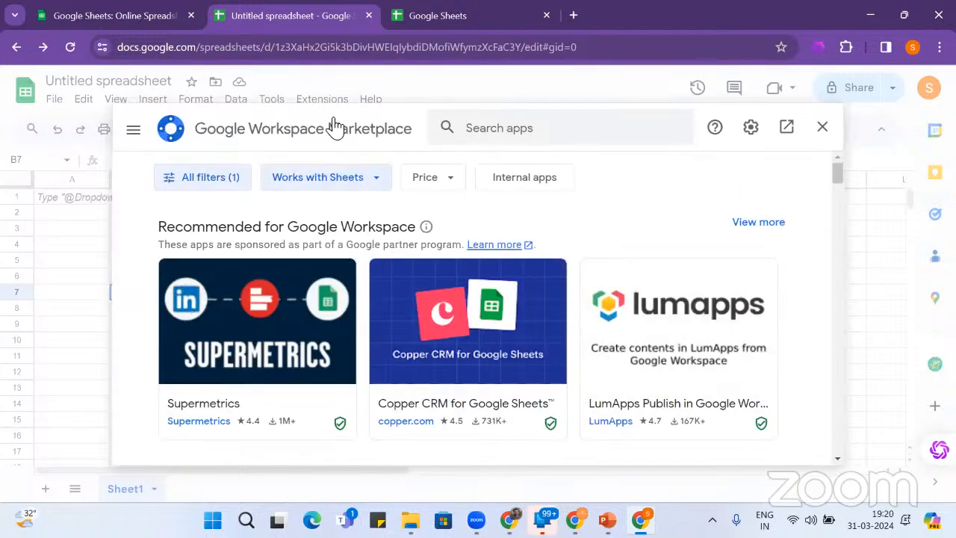
- Search the Marketplace for 'get prospect' and open the LinkedIn Profile URL Finder listing
left_click(607, 134)
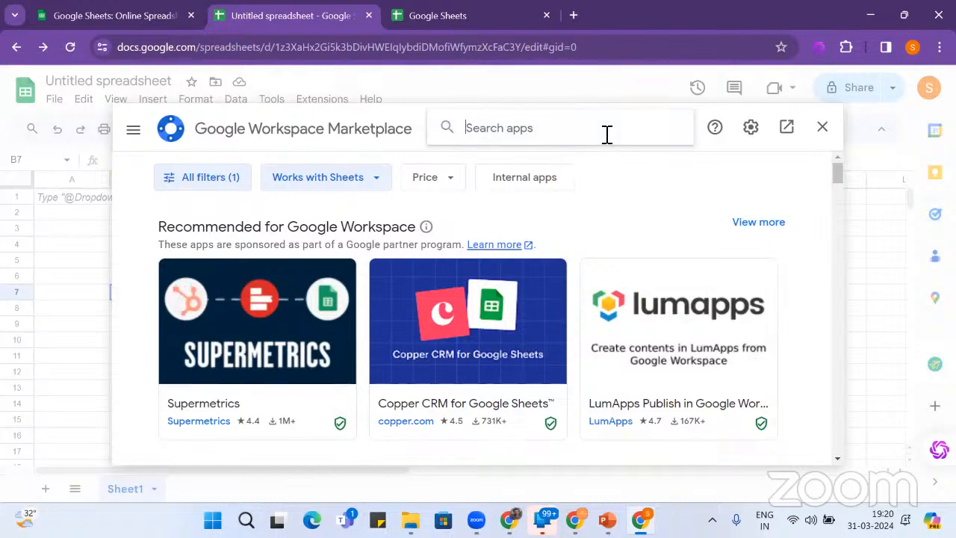
type("get p")
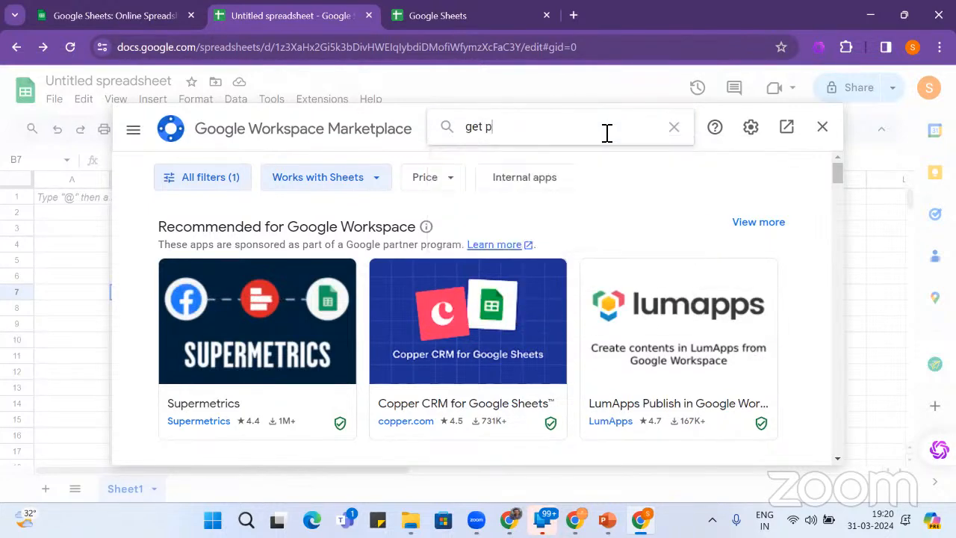
type("ro")
key("BackSpace")
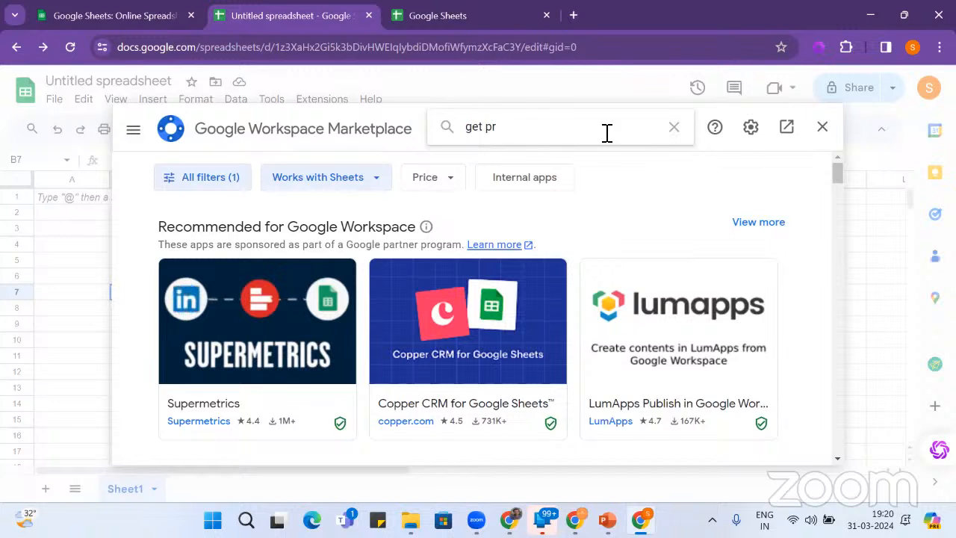
type("odp")
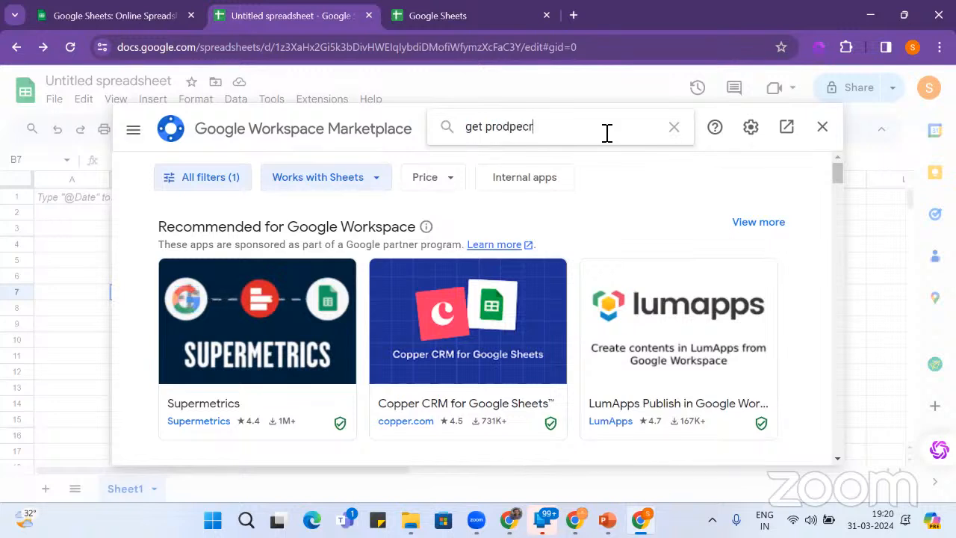
type("ecr")
key("BackSpace")
key("BackSpace")
key("BackSpace")
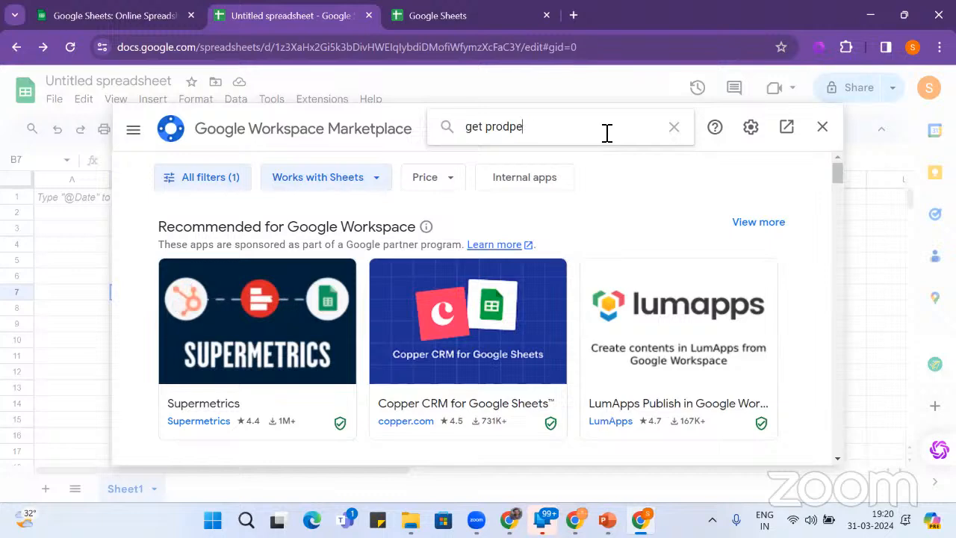
type("sp")
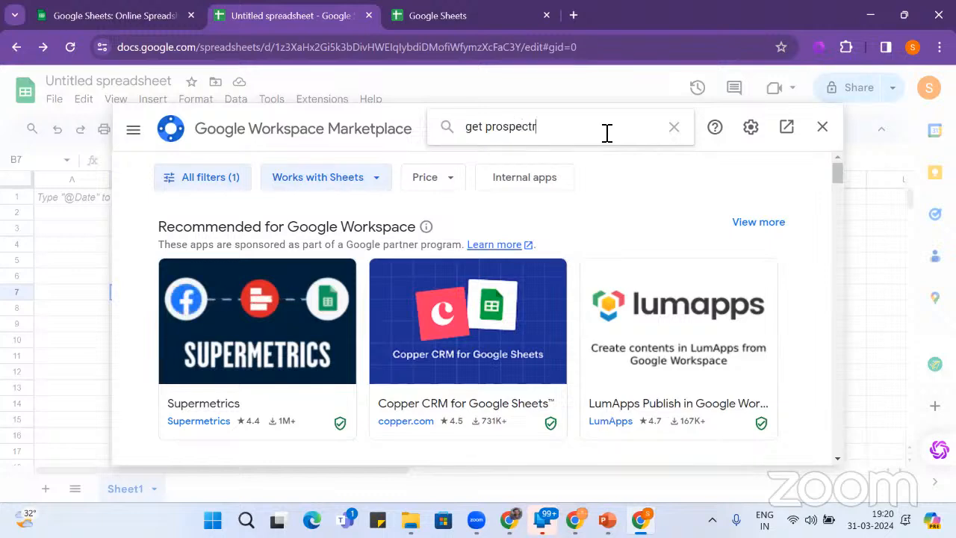
type("ectr")
key("BackSpace")
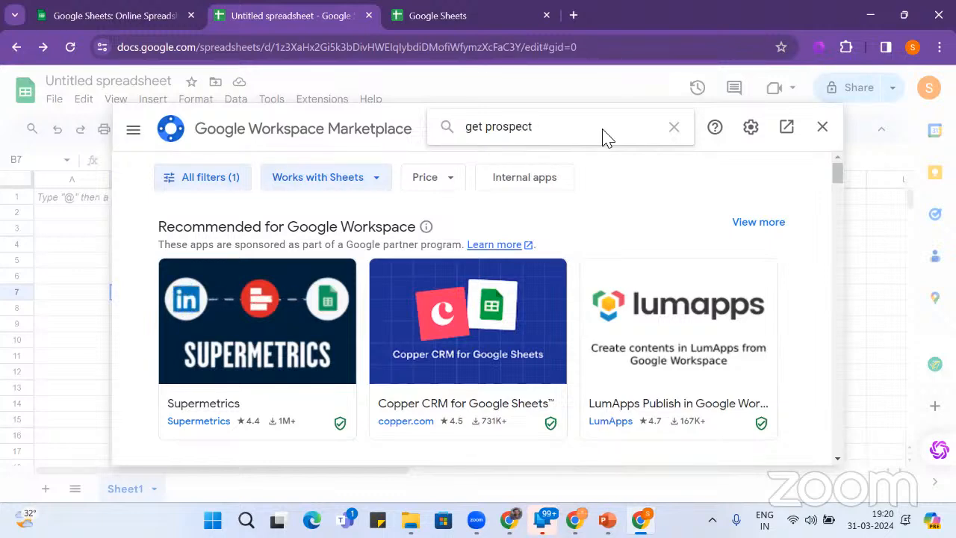
key("Return")
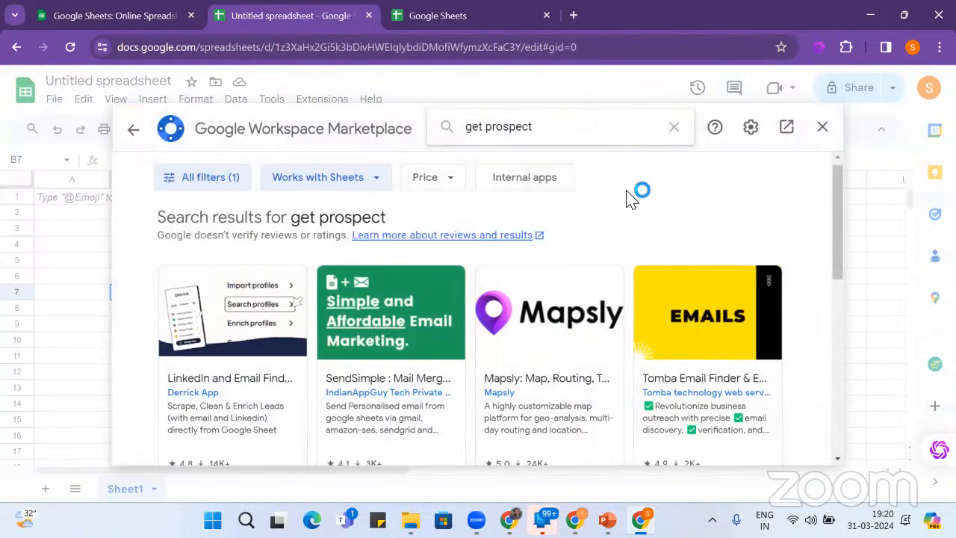
scroll(631, 198, "down", 2)
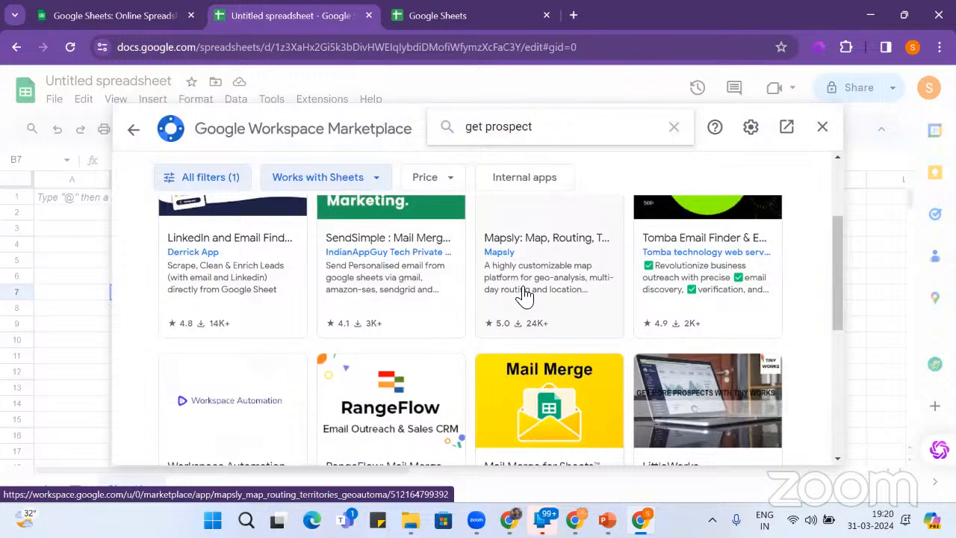
scroll(525, 295, "down", 2)
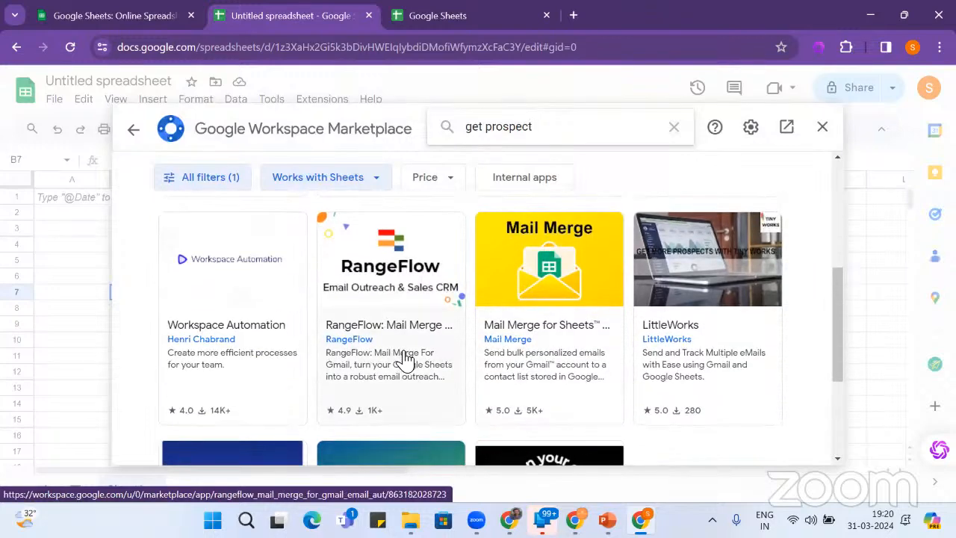
scroll(404, 360, "down", 2)
scroll(404, 359, "down", 1)
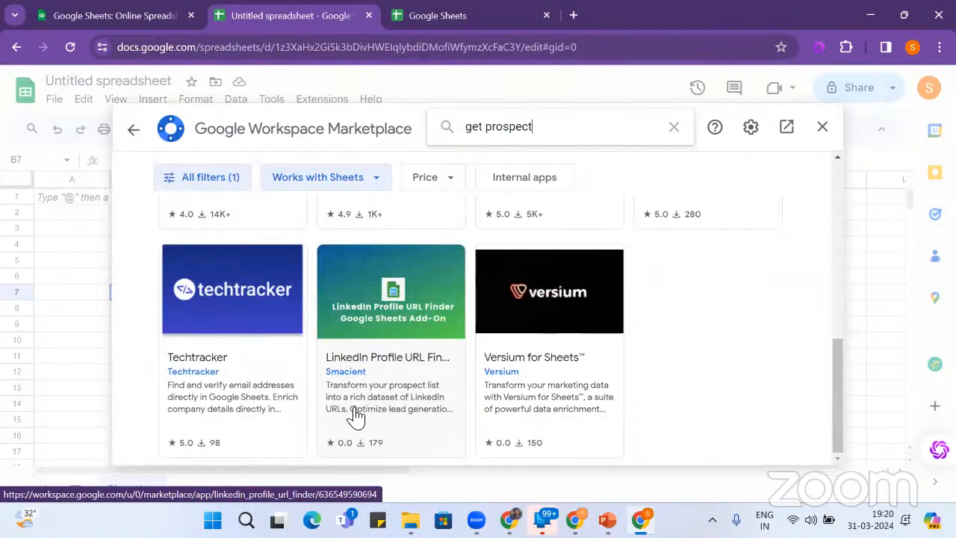
left_click(416, 393)
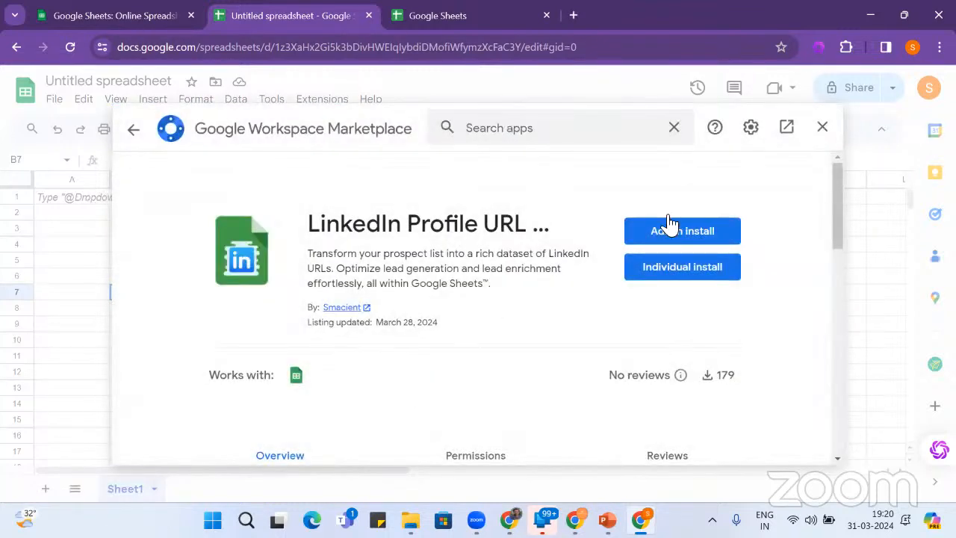
- Install LinkedIn Profile URL Finder individually with account access, then close the Marketplace
left_click(693, 276)
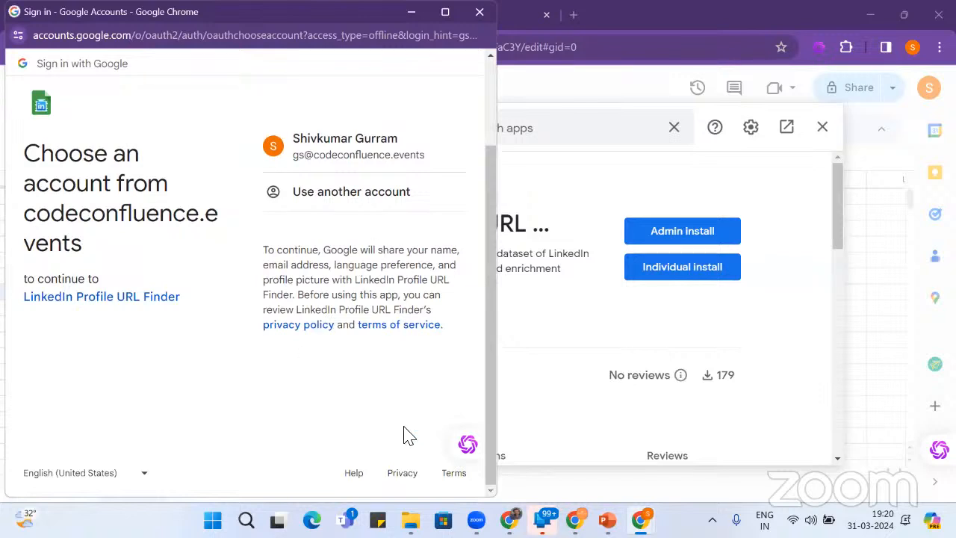
left_click(325, 144)
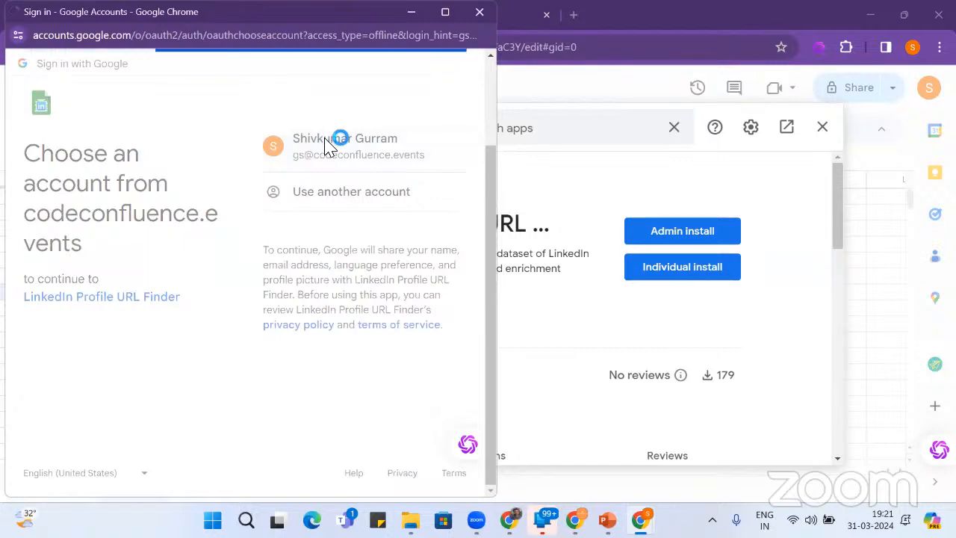
left_click(364, 428)
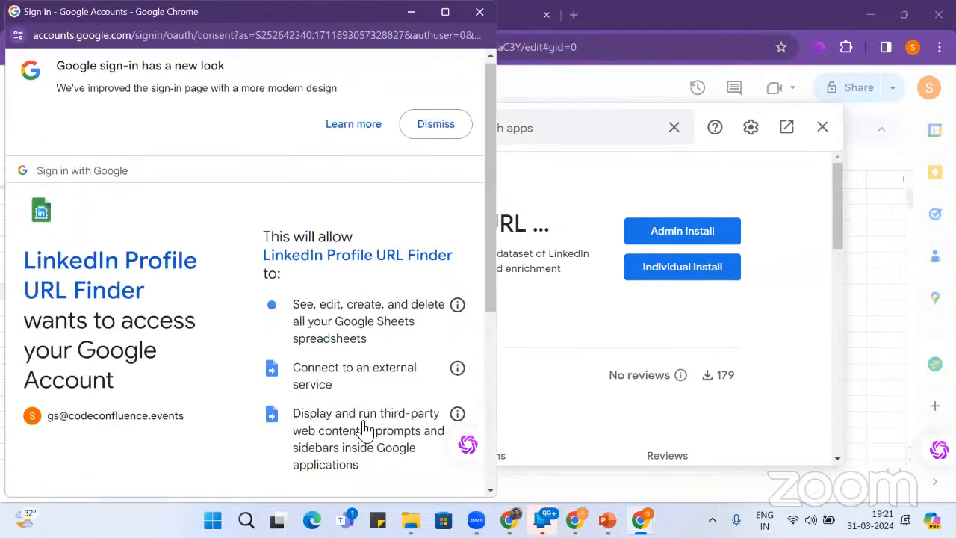
scroll(365, 430, "down", 5)
left_click(361, 410)
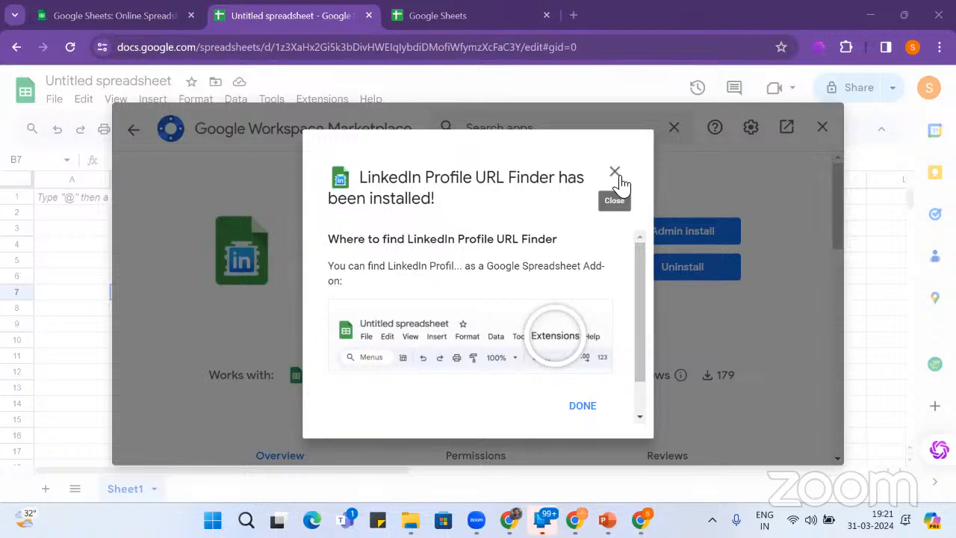
left_click(582, 407)
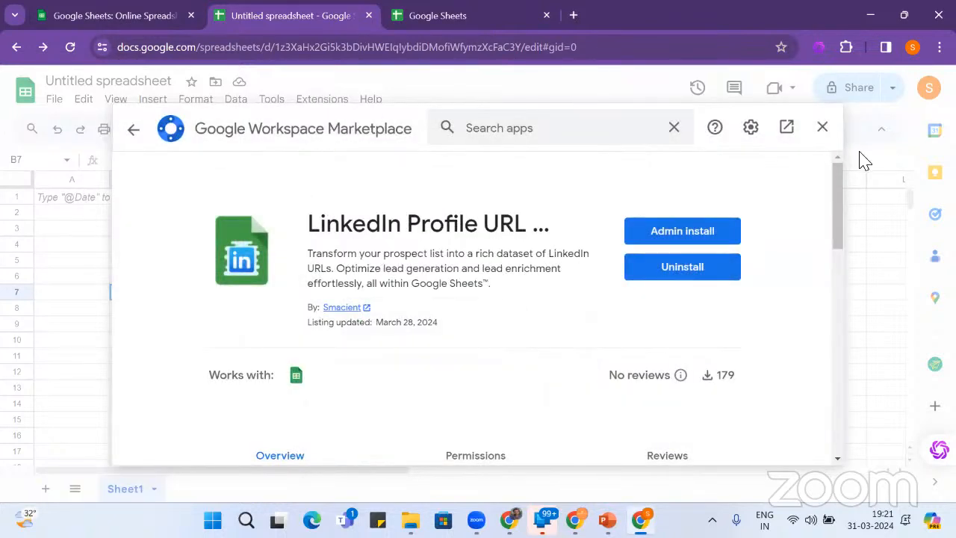
left_click(822, 127)
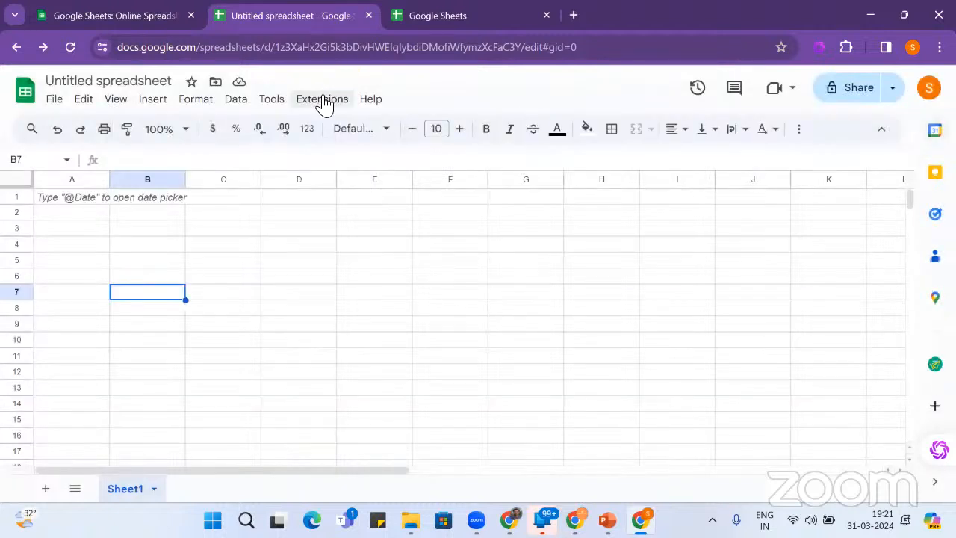
- Reopen the Marketplace, search 'linkedin', and open the Linkedin Prospector listing
left_click(323, 101)
mouse_move(359, 133)
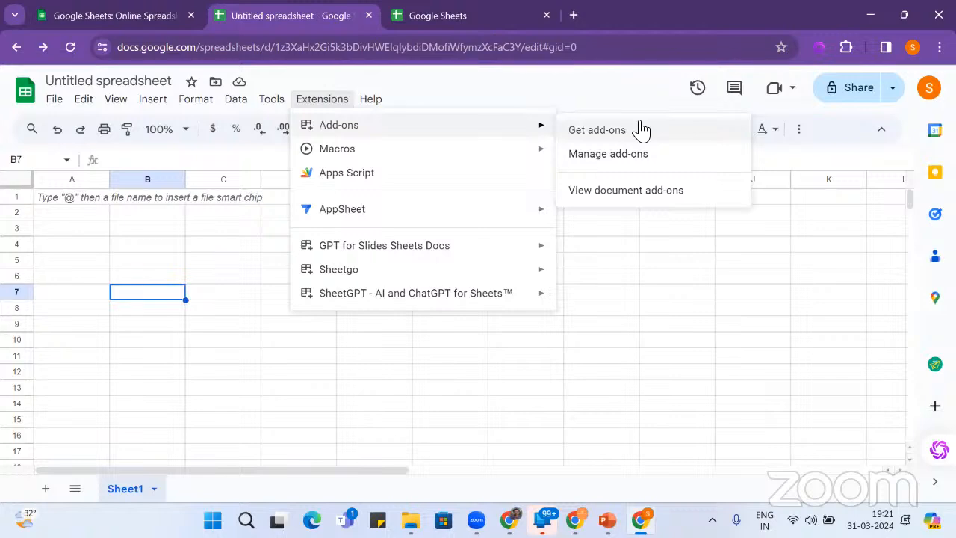
left_click(598, 130)
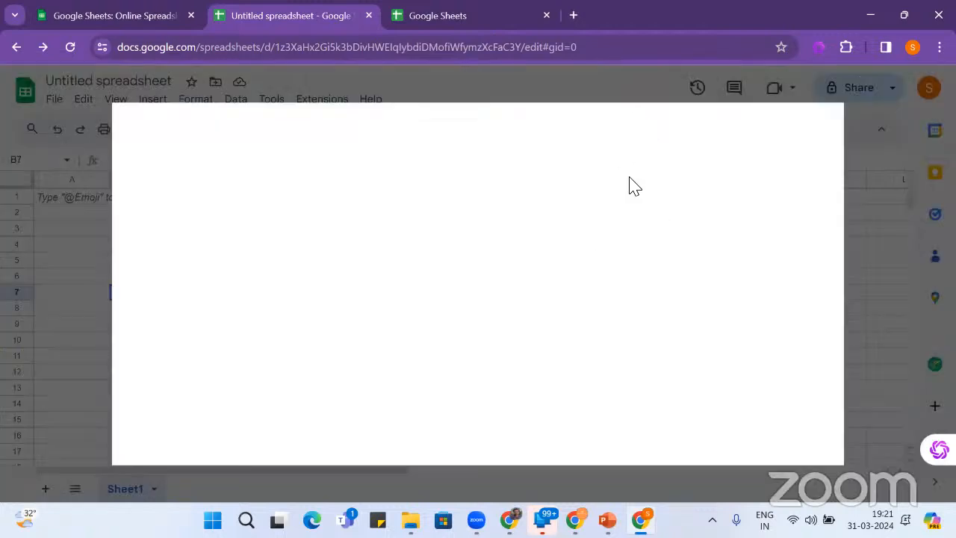
left_click(617, 124)
type("linkedin")
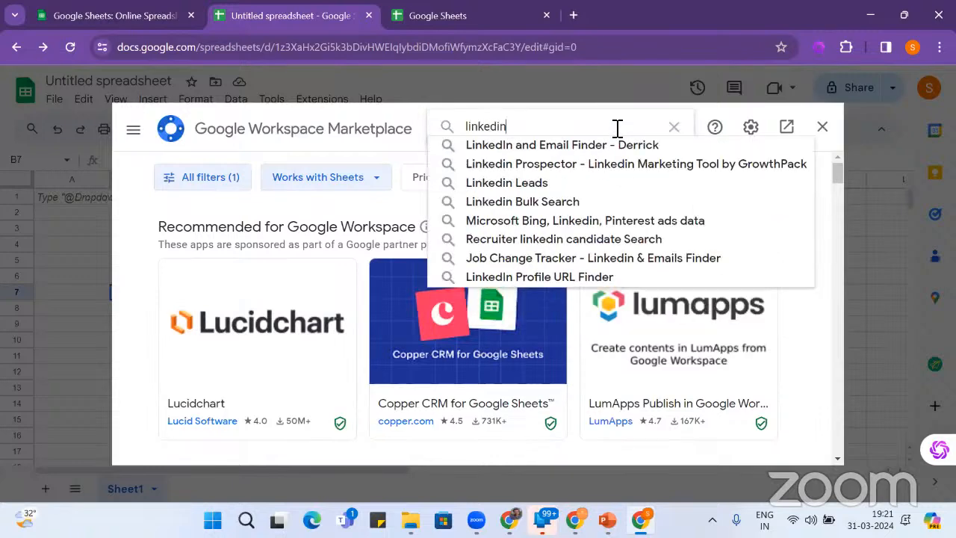
key("Return")
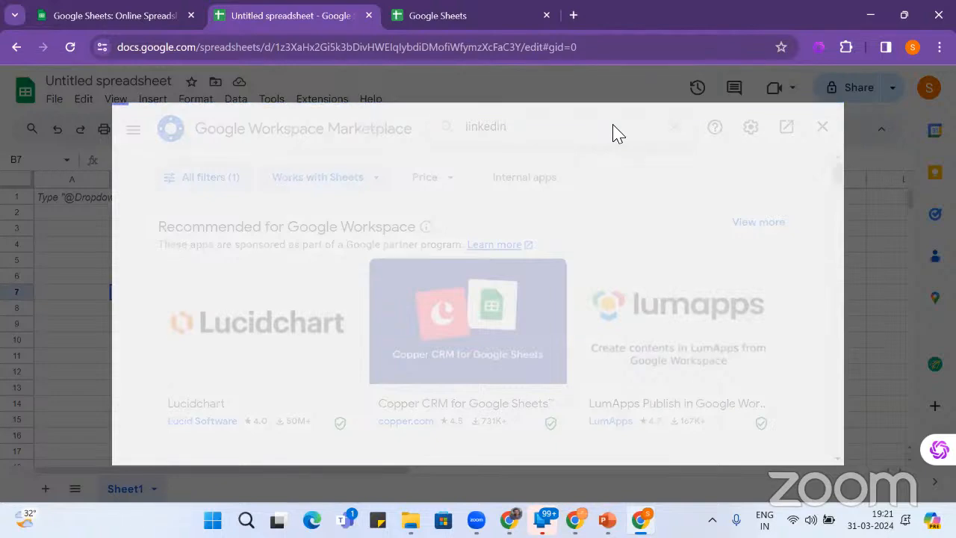
scroll(608, 214, "down", 2)
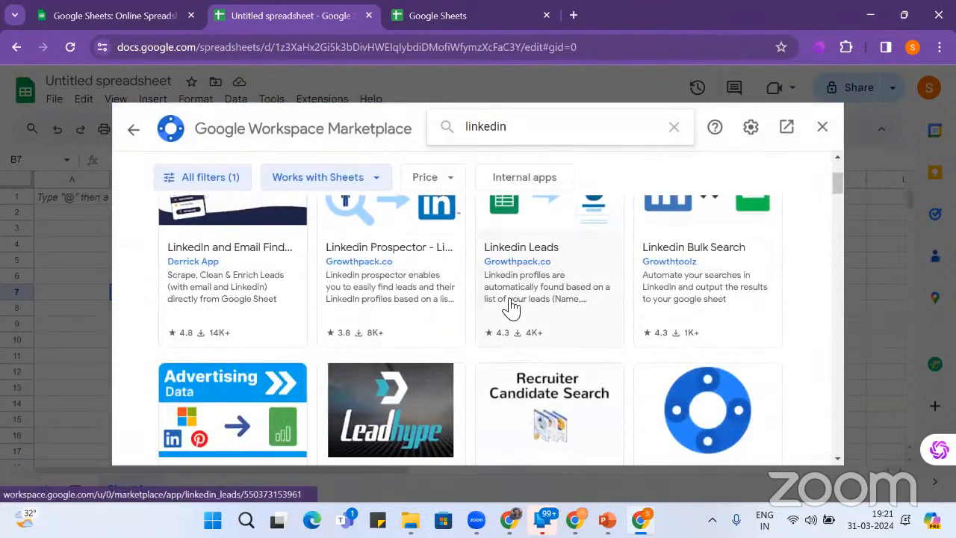
left_click(404, 318)
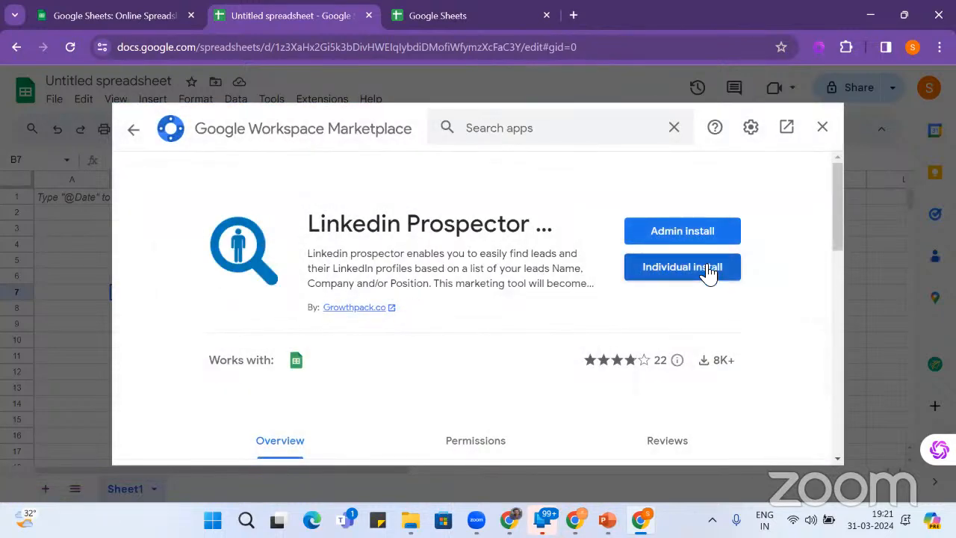
- Install Linkedin Prospector individually, granting account access, and dismiss the confirmation
left_click(707, 270)
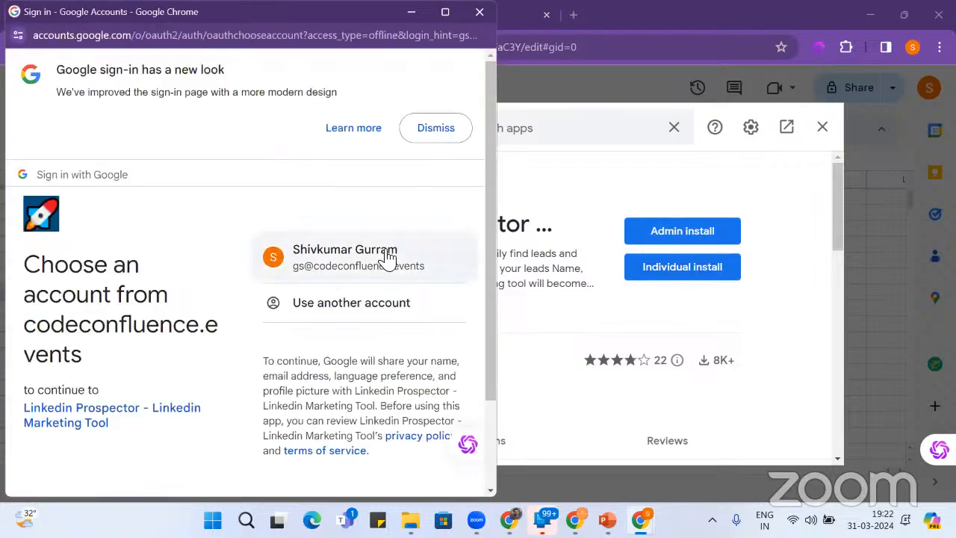
left_click(385, 252)
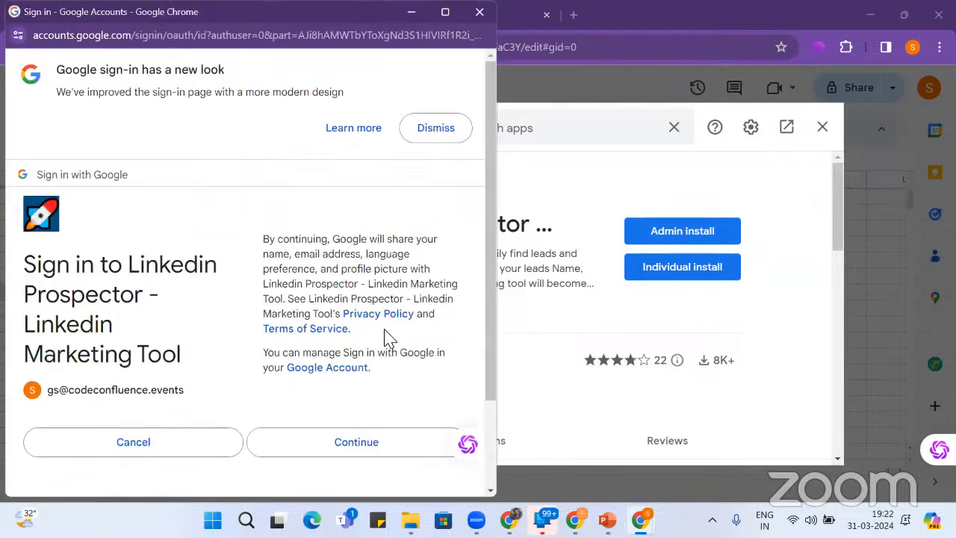
left_click(387, 447)
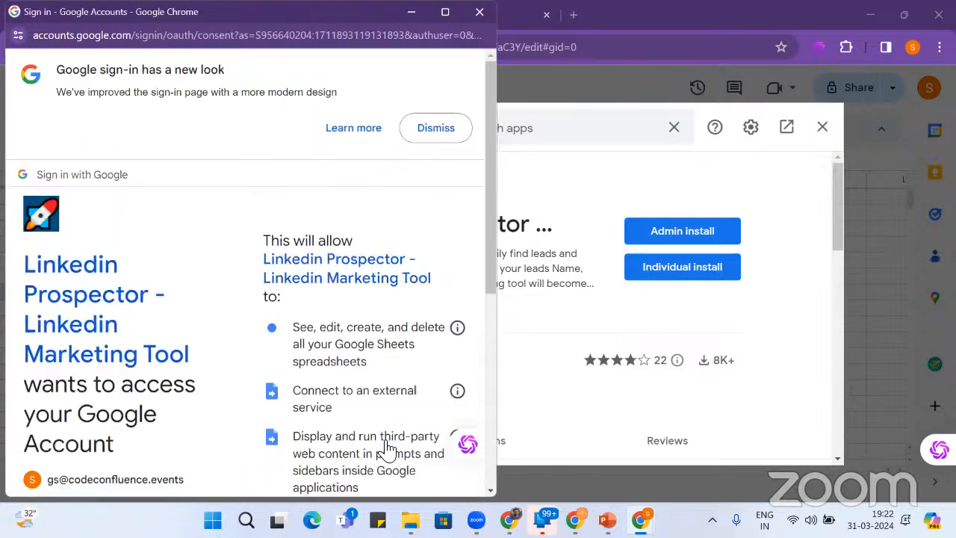
scroll(358, 396, "down", 5)
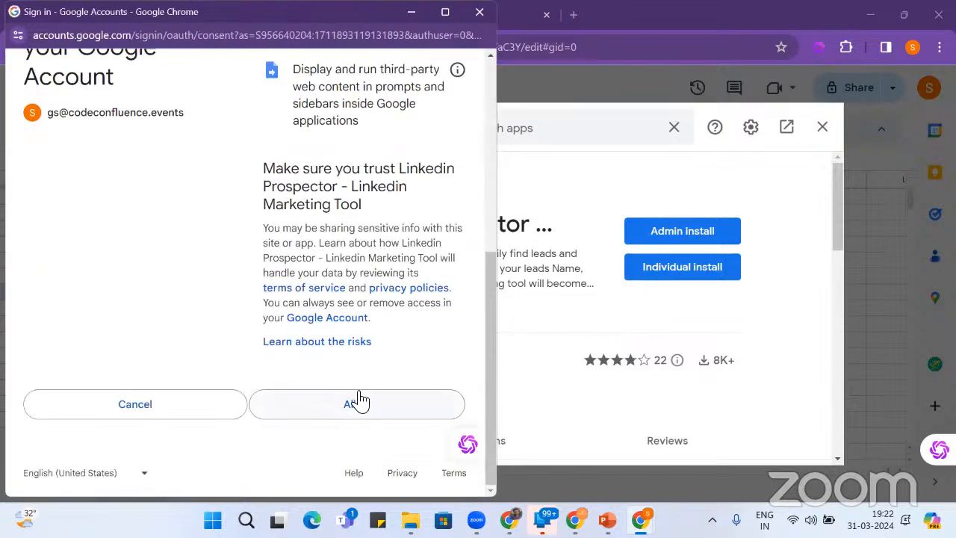
left_click(359, 402)
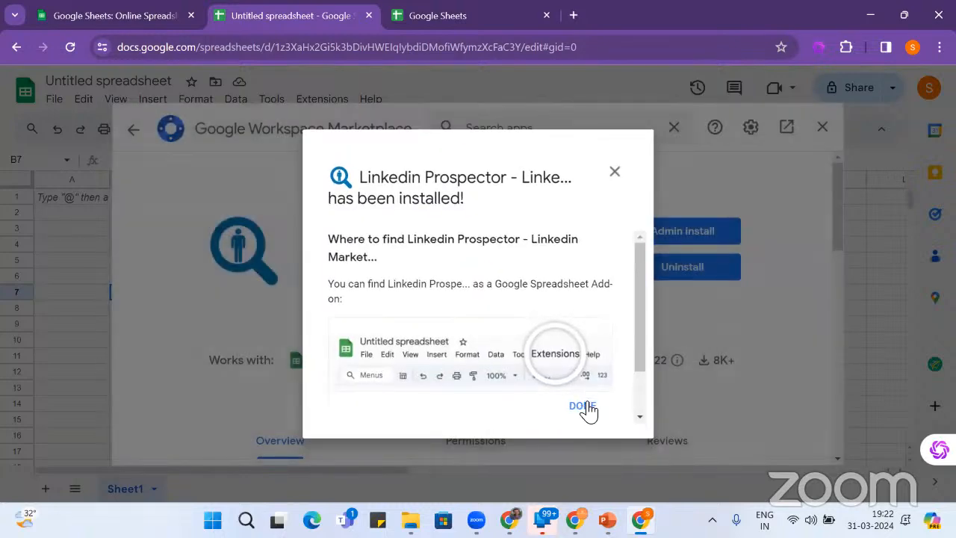
left_click(586, 407)
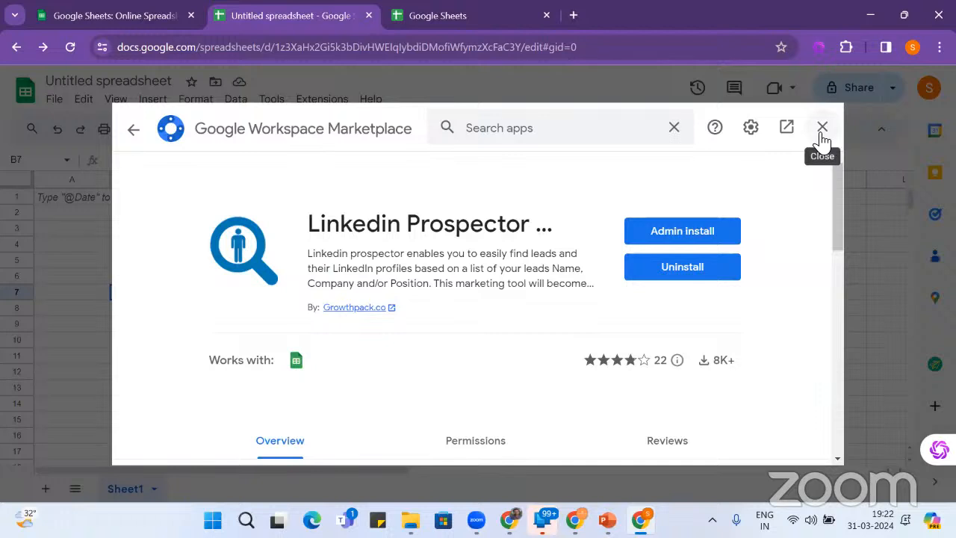
left_click(821, 129)
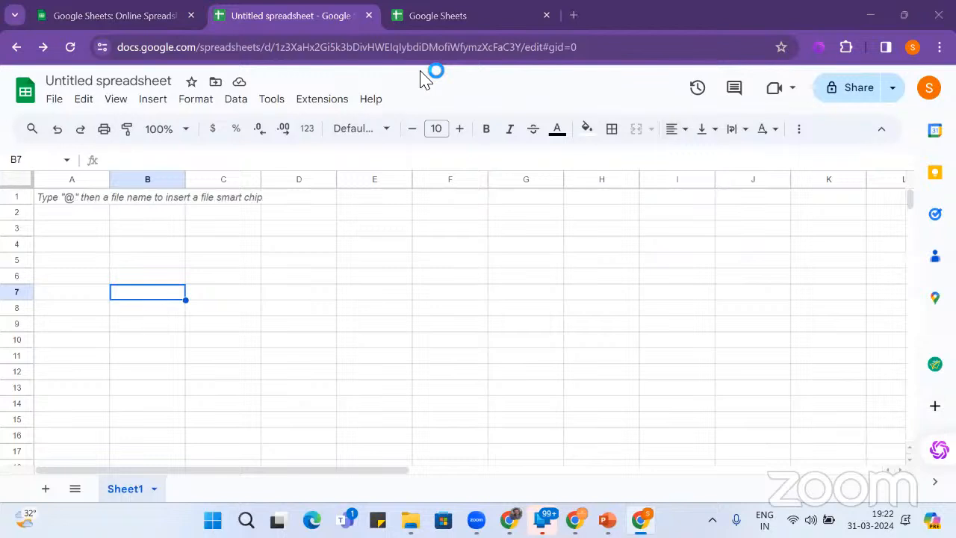
left_click(239, 249)
left_click(302, 104)
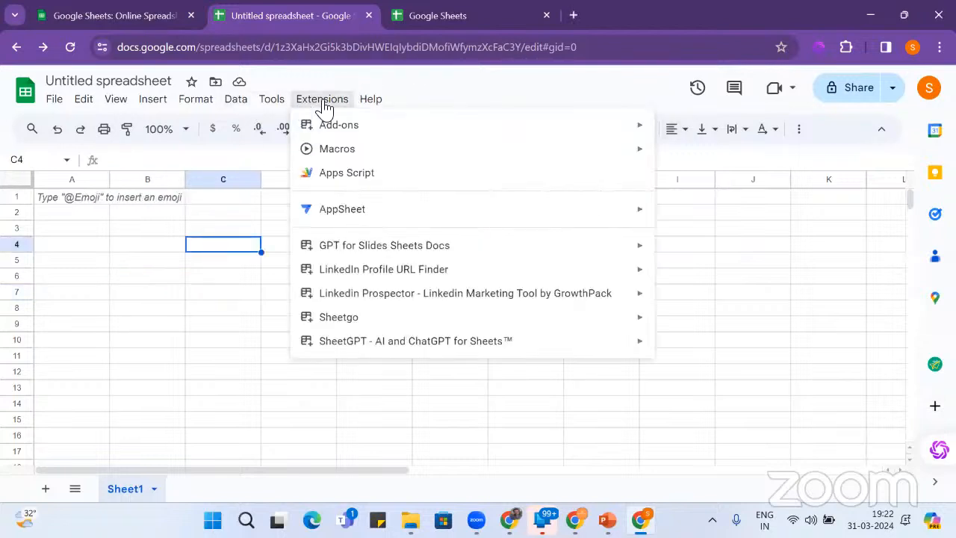
left_click(324, 106)
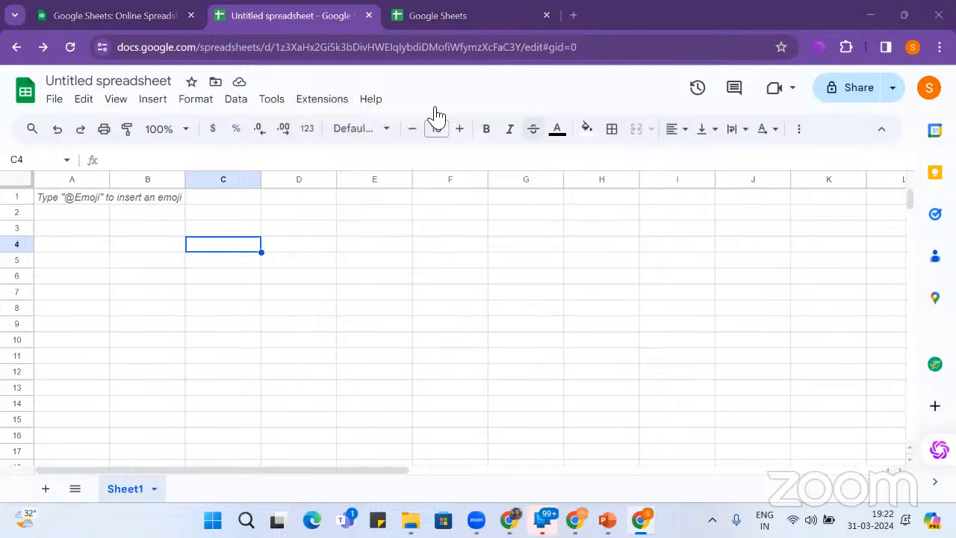
- Reopen the Marketplace, search 'Linkedin', and open the Linkedin Leads listing
left_click(324, 103)
mouse_move(461, 120)
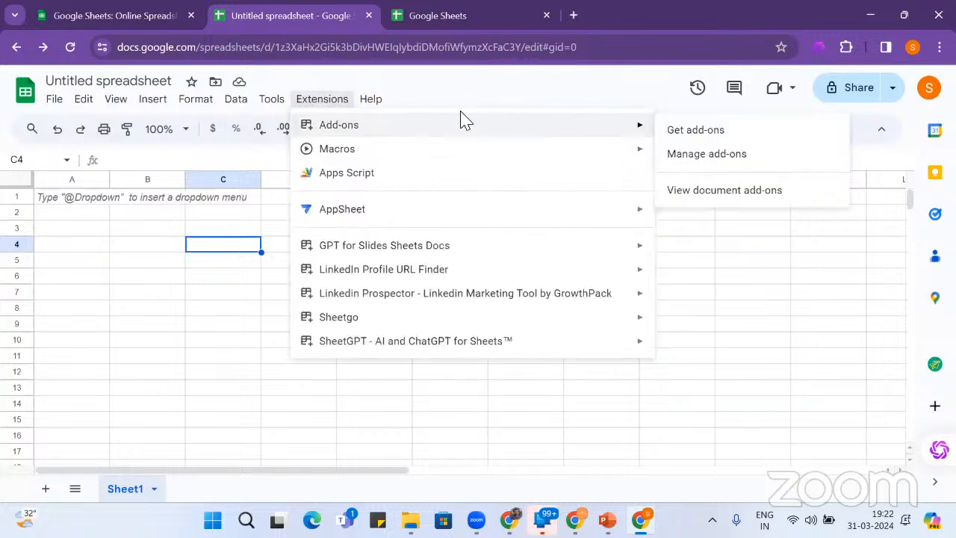
left_click(729, 138)
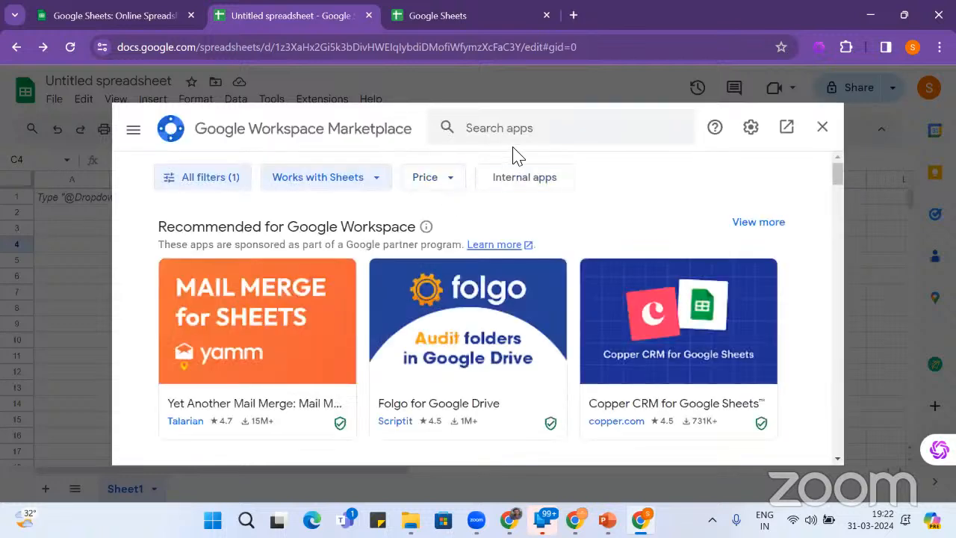
left_click(513, 133)
type("Linkedin")
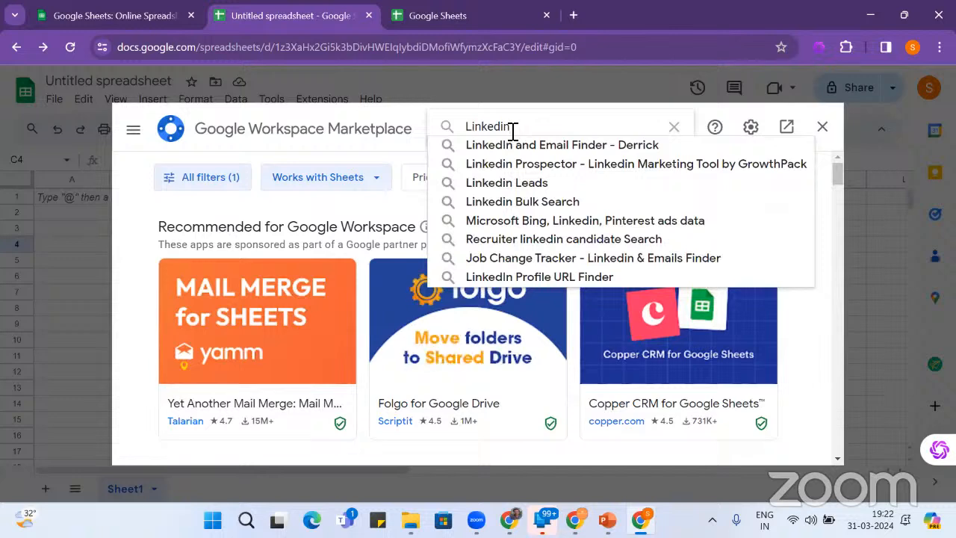
key("Return")
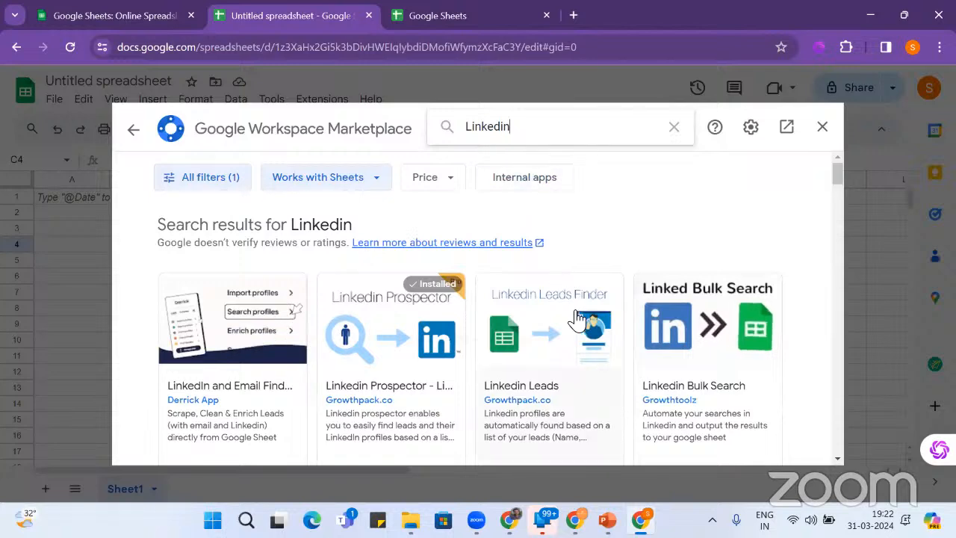
scroll(578, 320, "down", 3)
scroll(577, 319, "up", 2)
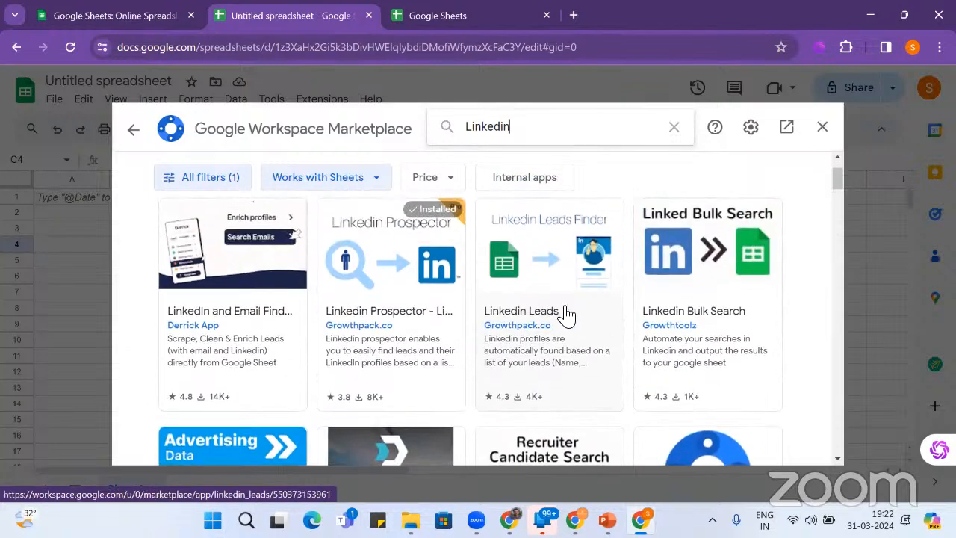
left_click(566, 318)
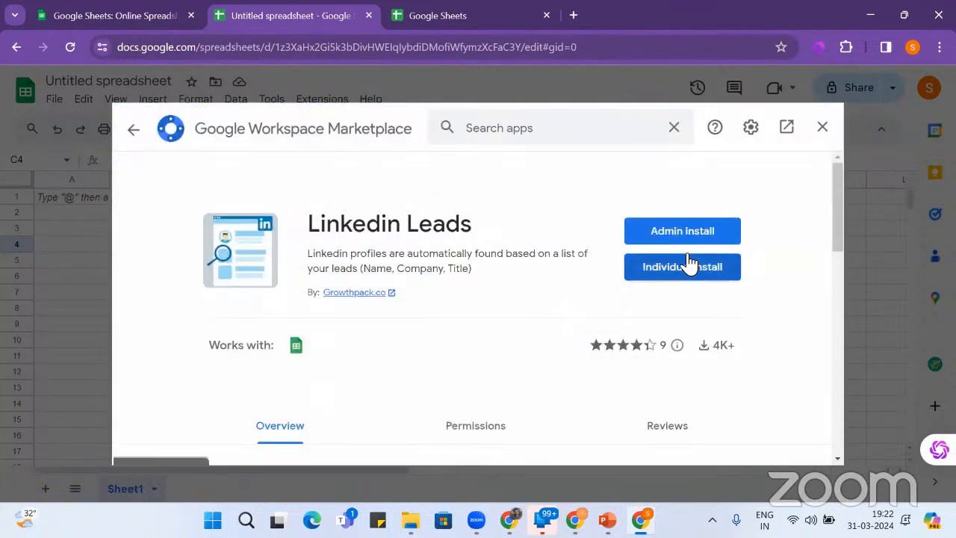
- Install Linkedin Leads individually with account access, then close the Marketplace
left_click(694, 266)
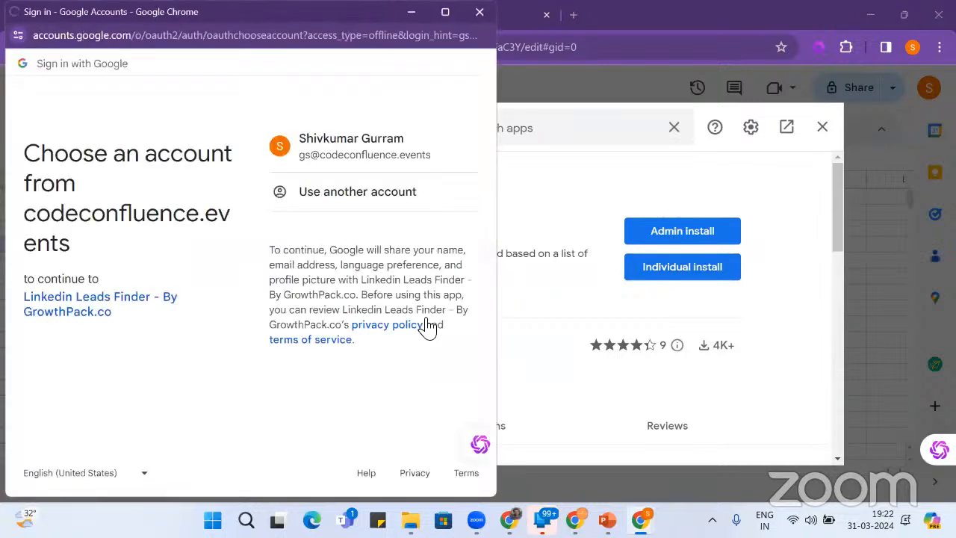
left_click(386, 259)
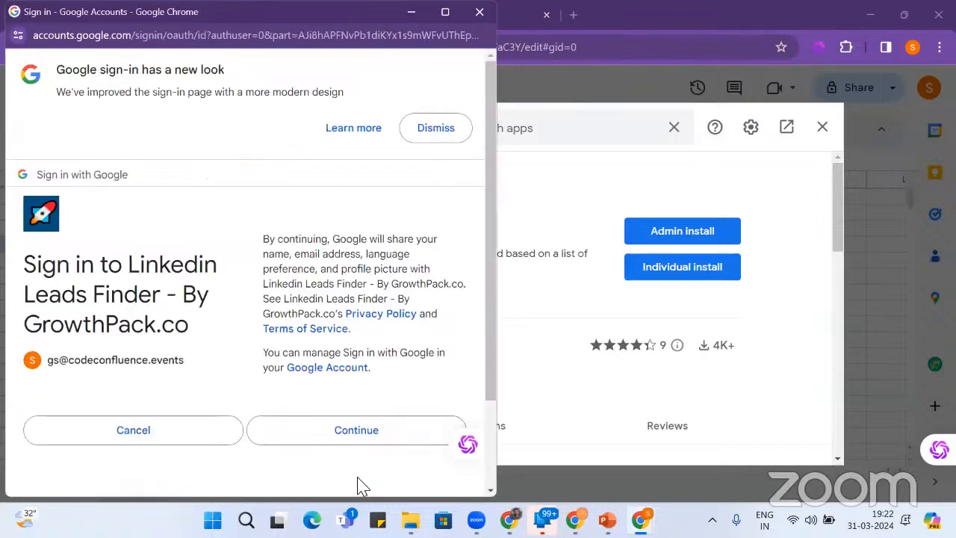
left_click(362, 446)
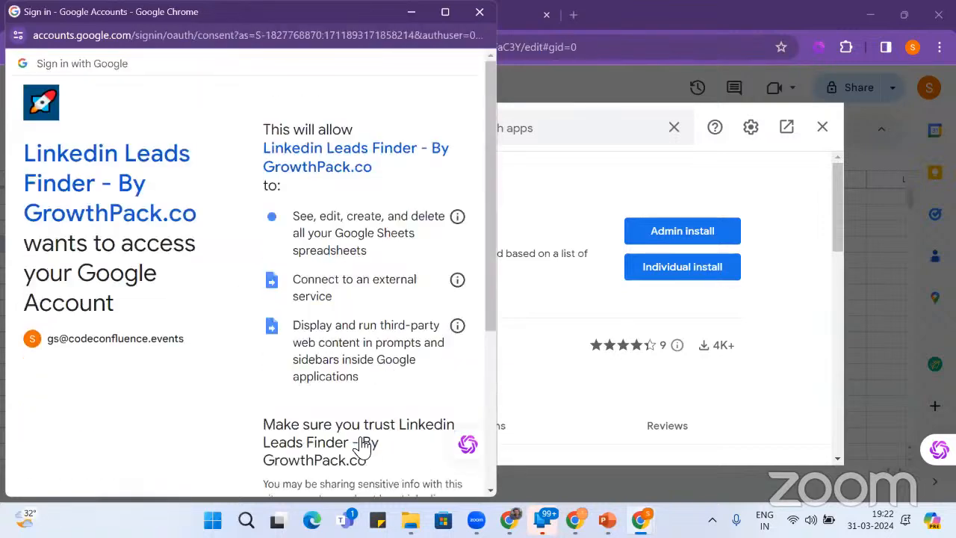
scroll(361, 445, "down", 5)
left_click(384, 419)
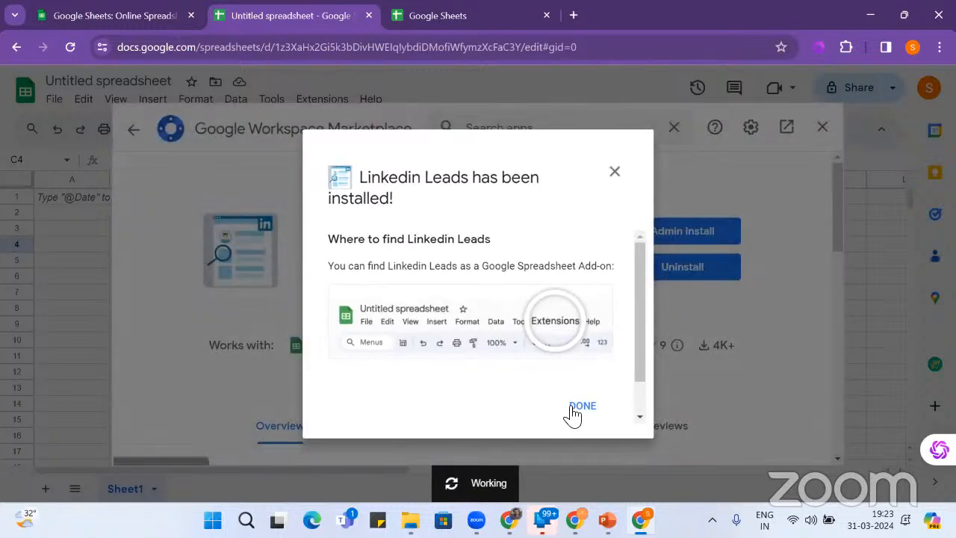
left_click(576, 408)
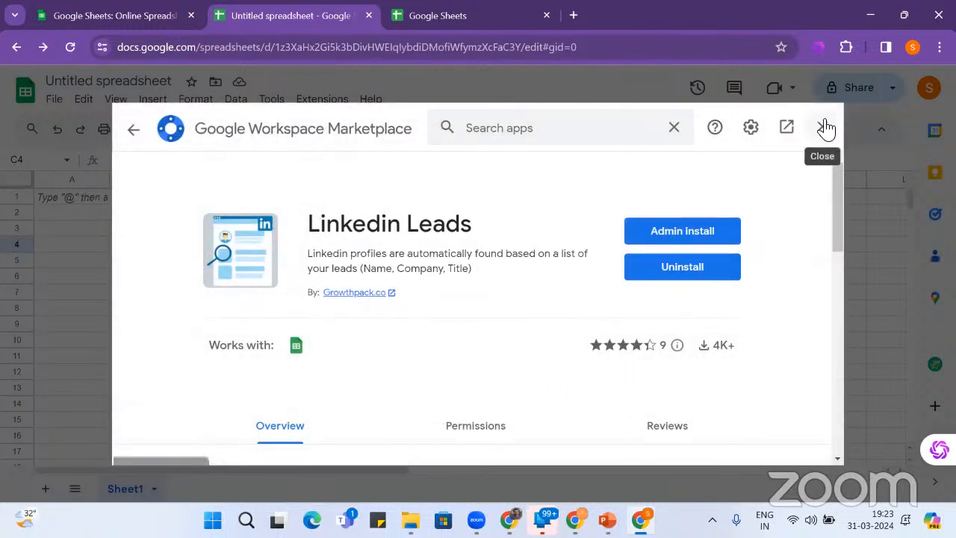
left_click(825, 128)
- Search the add-on Marketplace for 'LinkediN' and open the Linkedin Bulk Search listing
left_click(321, 98)
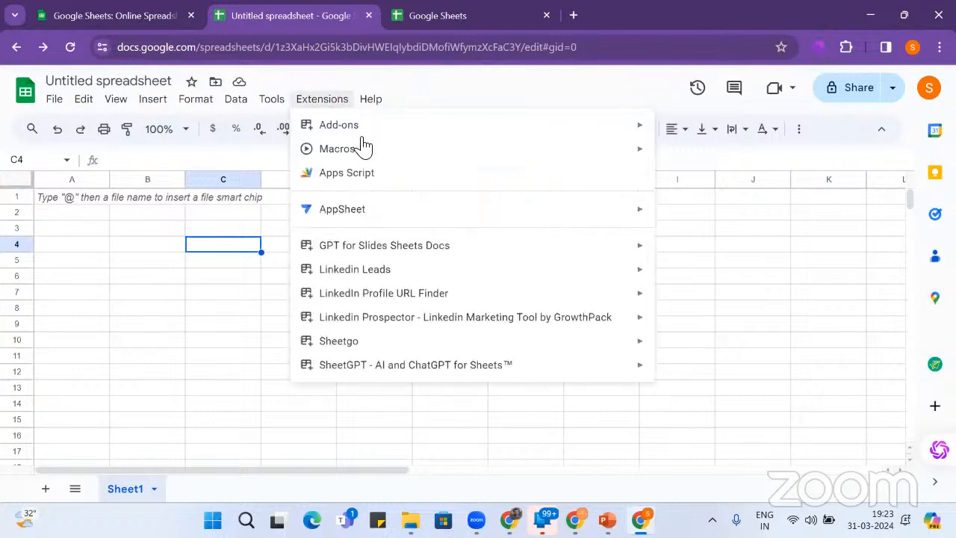
mouse_move(352, 133)
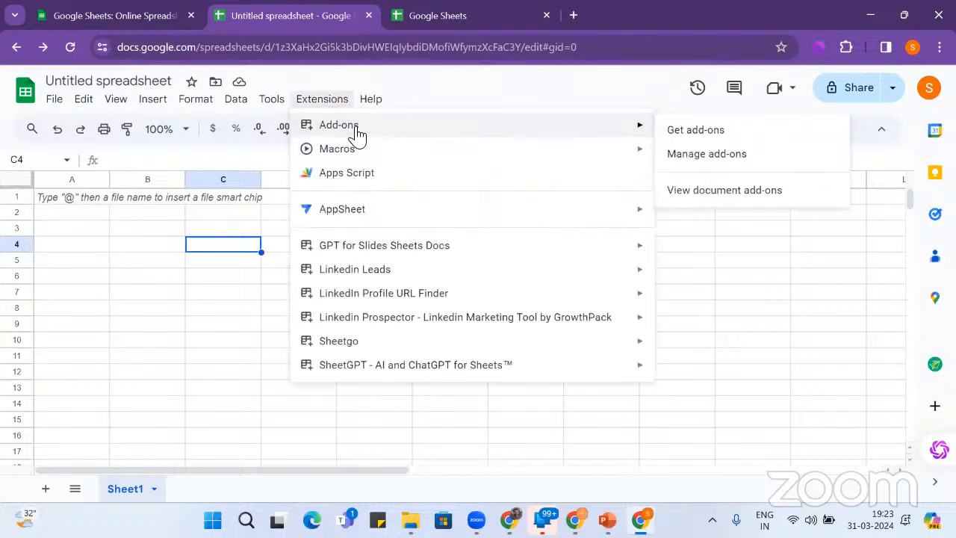
left_click(693, 135)
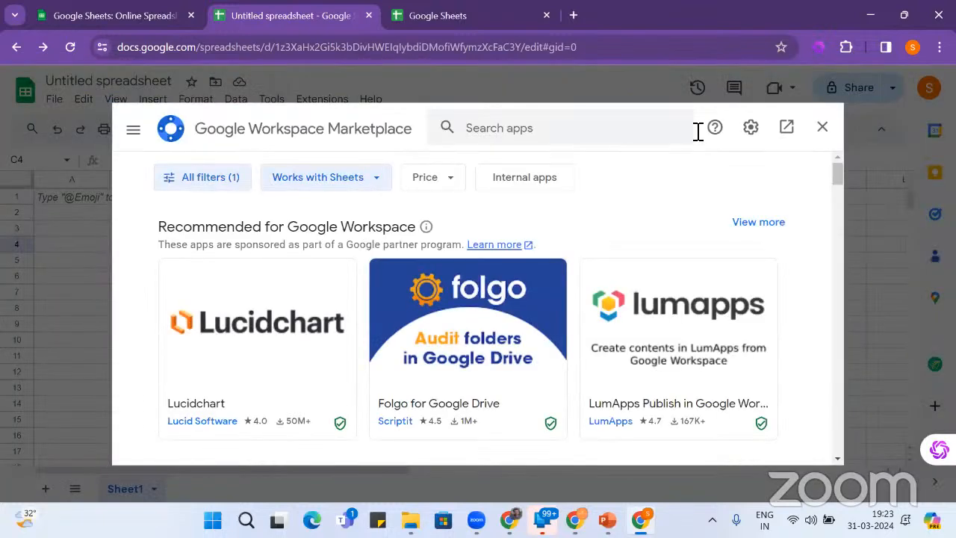
left_click(508, 132)
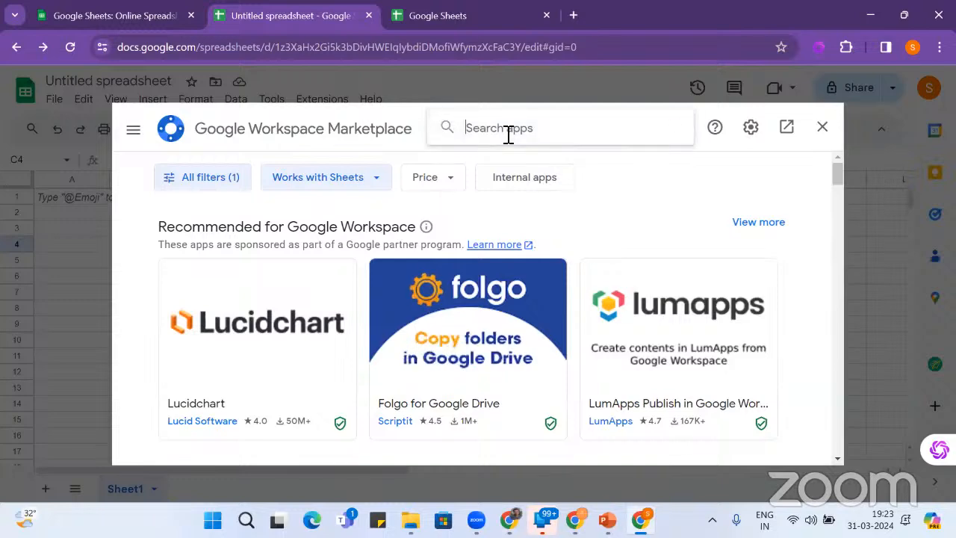
type("LinkediN")
key("Return")
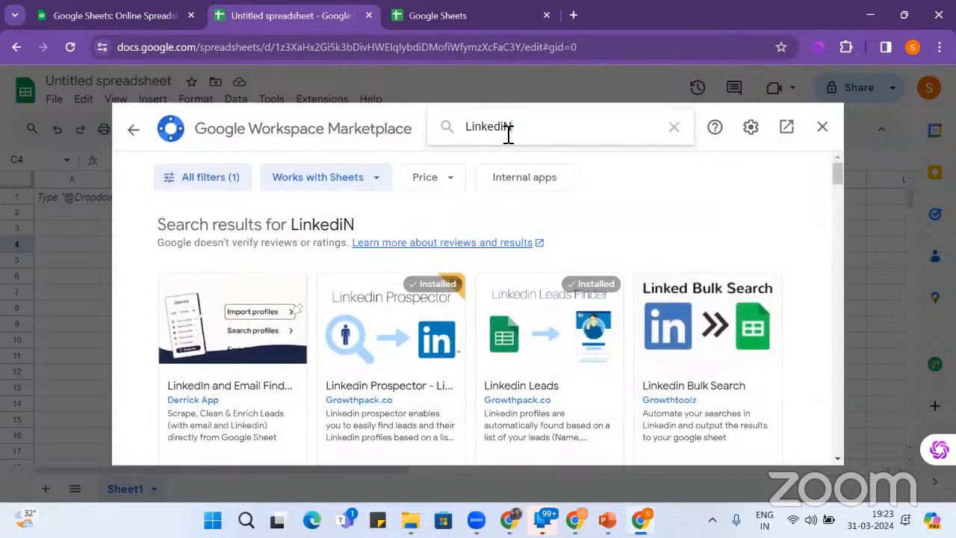
scroll(732, 207, "down", 2)
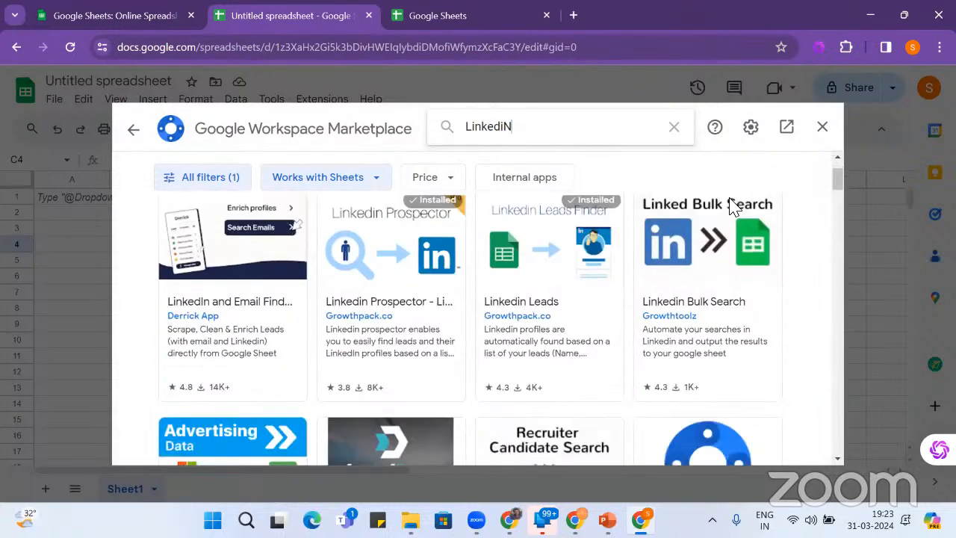
scroll(448, 324, "up", 2)
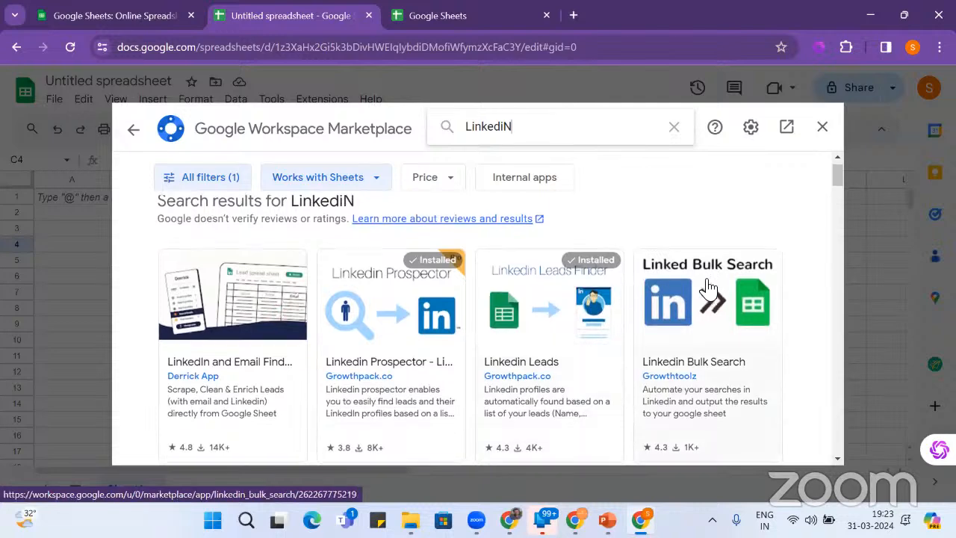
scroll(706, 287, "down", 3)
scroll(706, 288, "up", 3)
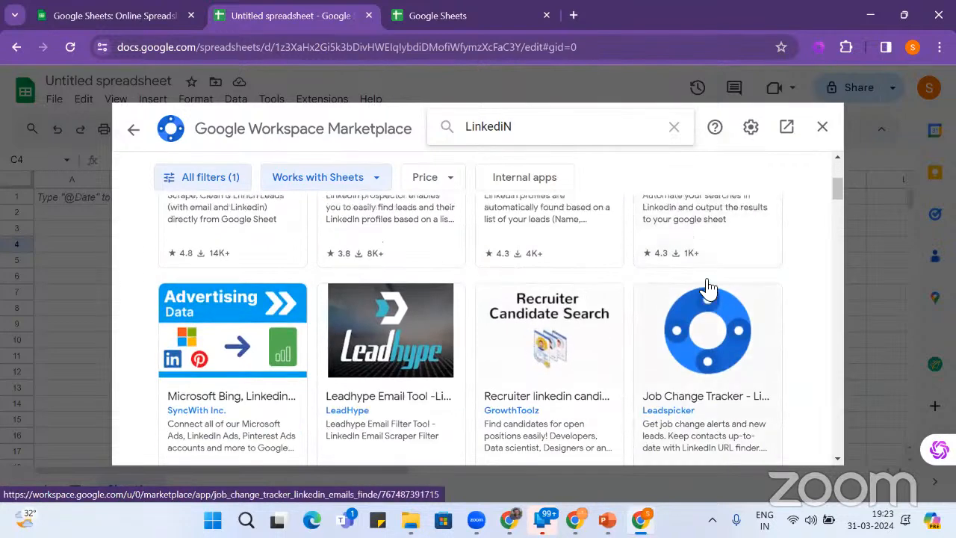
left_click(708, 302)
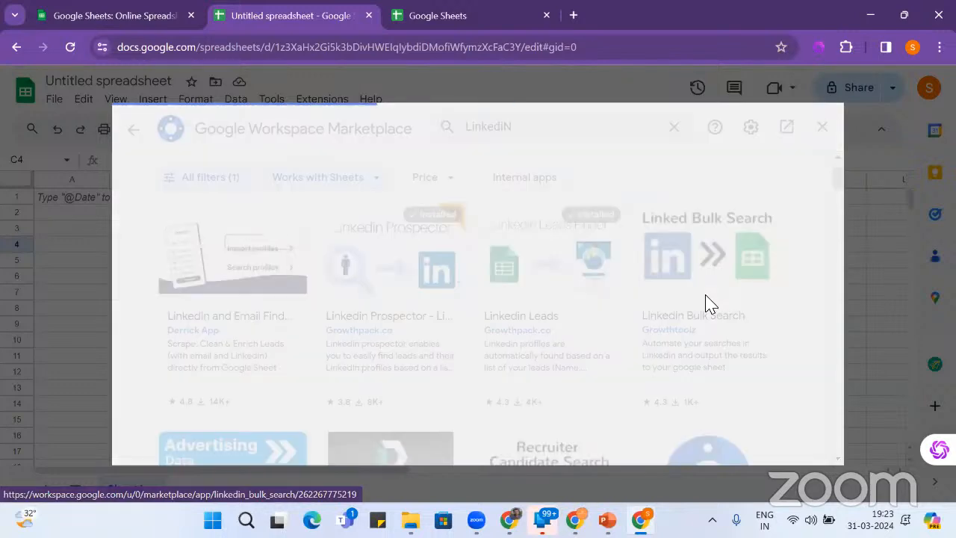
- Install Linkedin Bulk Search individually, allow it access to the Google account, and close the Marketplace
left_click(693, 270)
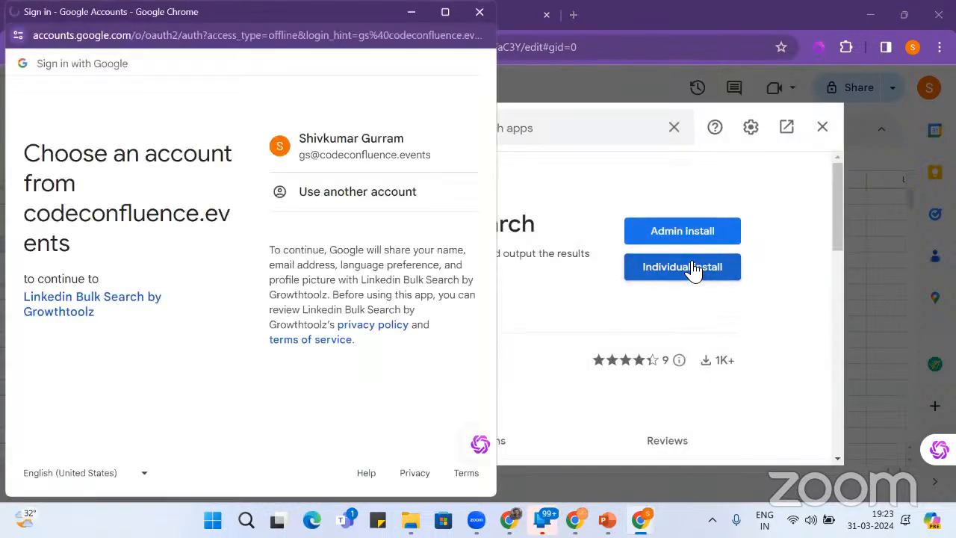
left_click(375, 273)
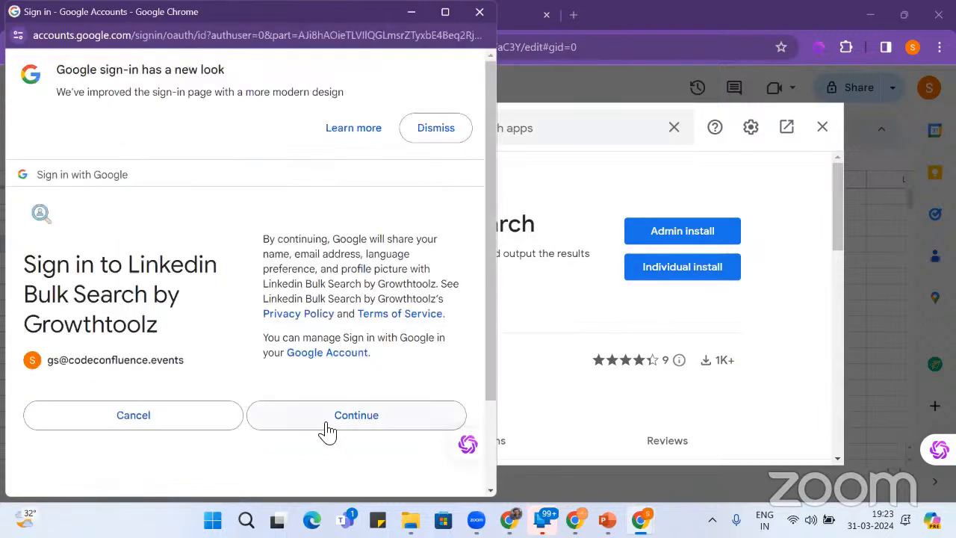
left_click(327, 431)
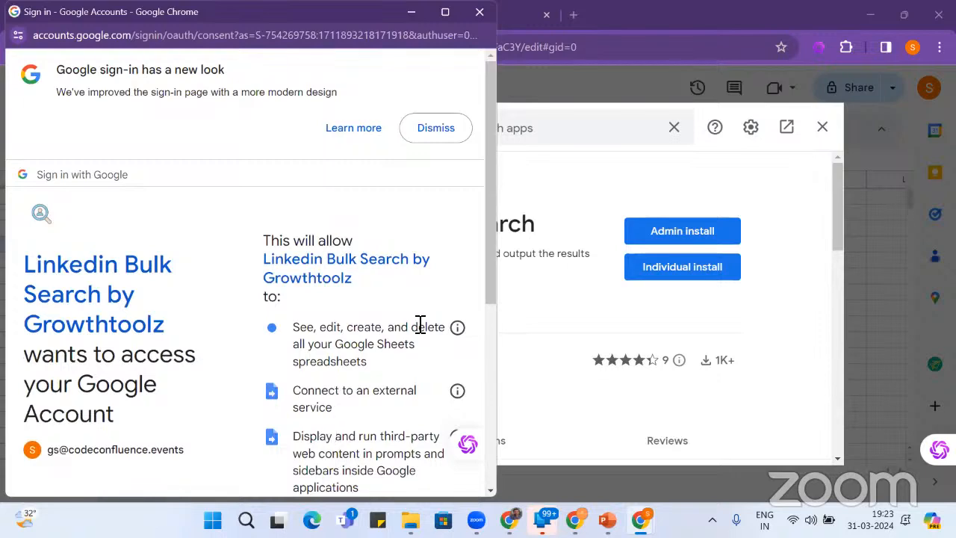
scroll(420, 323, "down", 5)
left_click(356, 407)
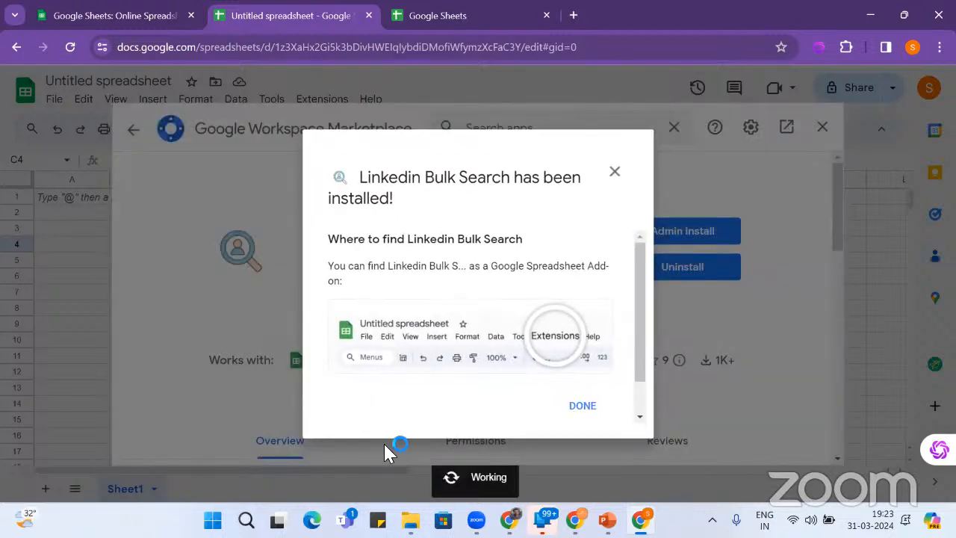
left_click(586, 409)
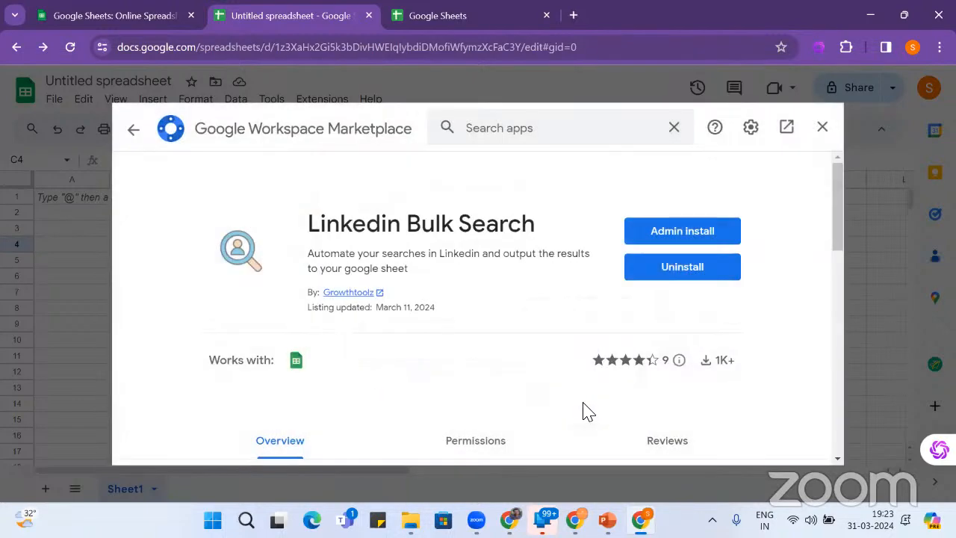
left_click(825, 127)
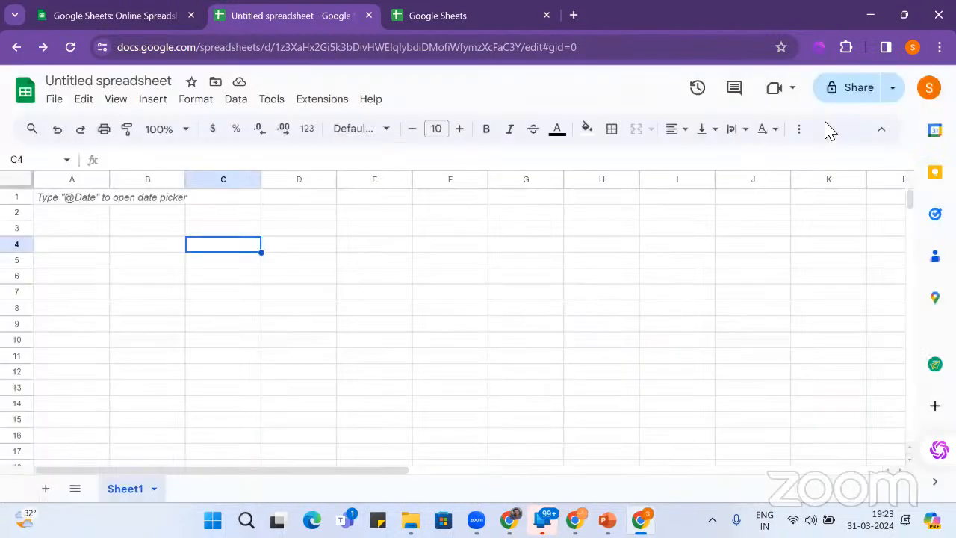
- Search the Workspace Marketplace for 'linkedin' add-ons
left_click(337, 101)
mouse_move(366, 127)
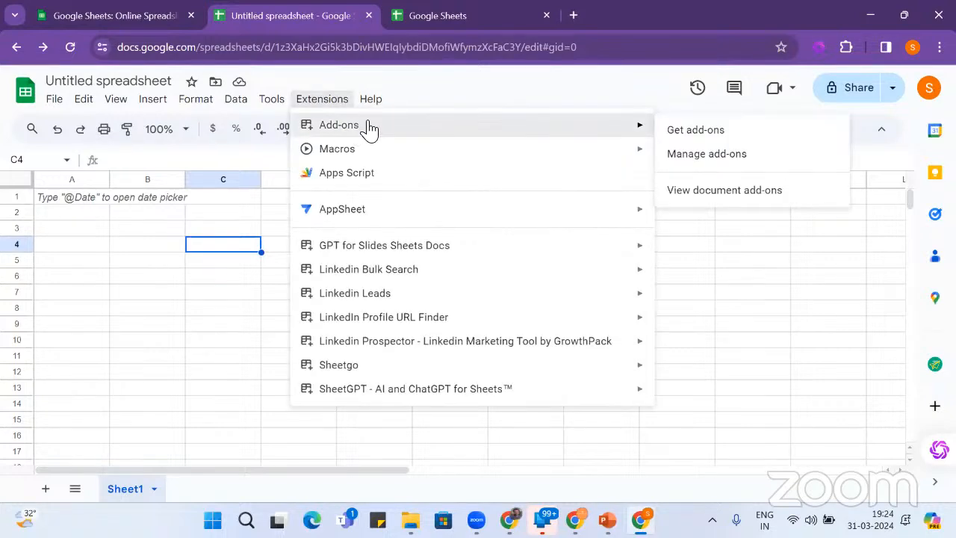
left_click(708, 132)
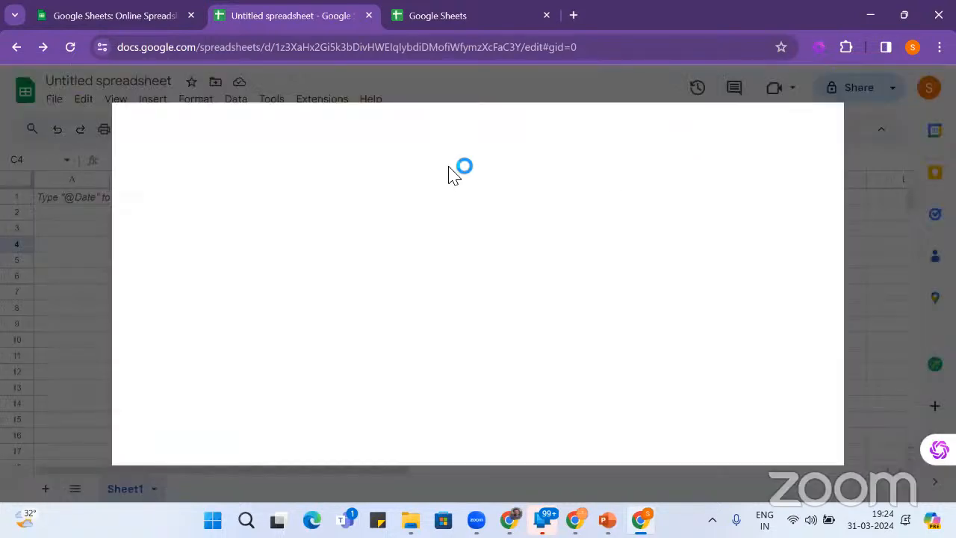
left_click(484, 137)
type("linkedin")
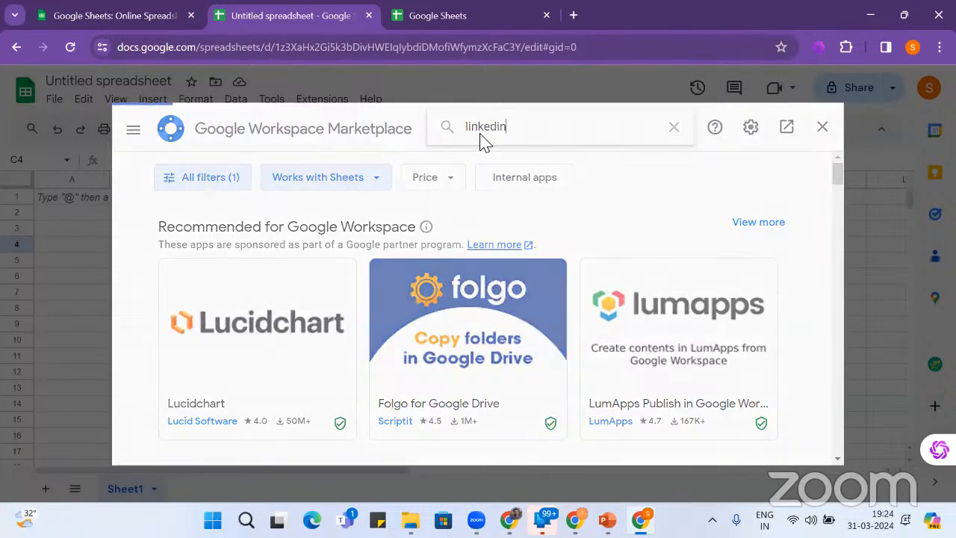
key("Return")
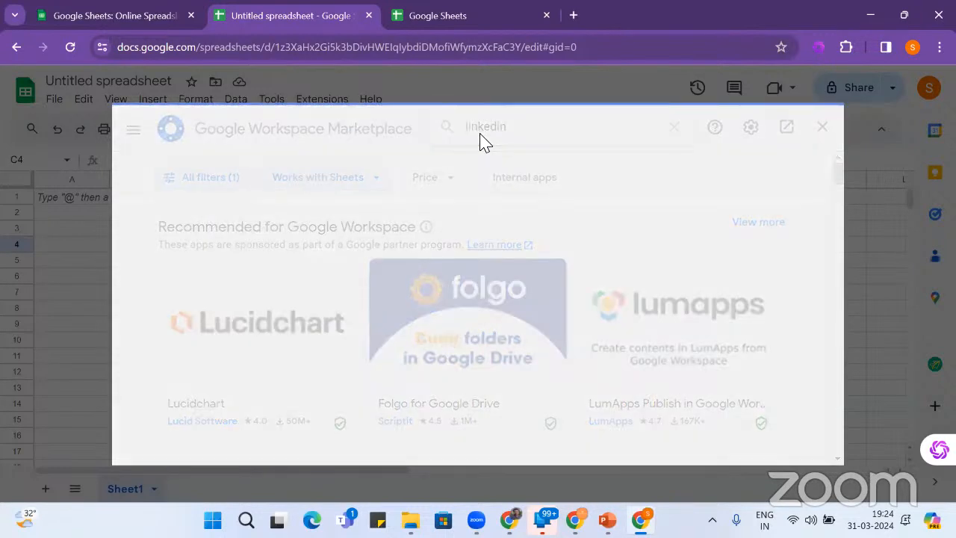
- Look over the Leadhype Email Tool listing, then return to the linkedin results
scroll(551, 263, "down", 4)
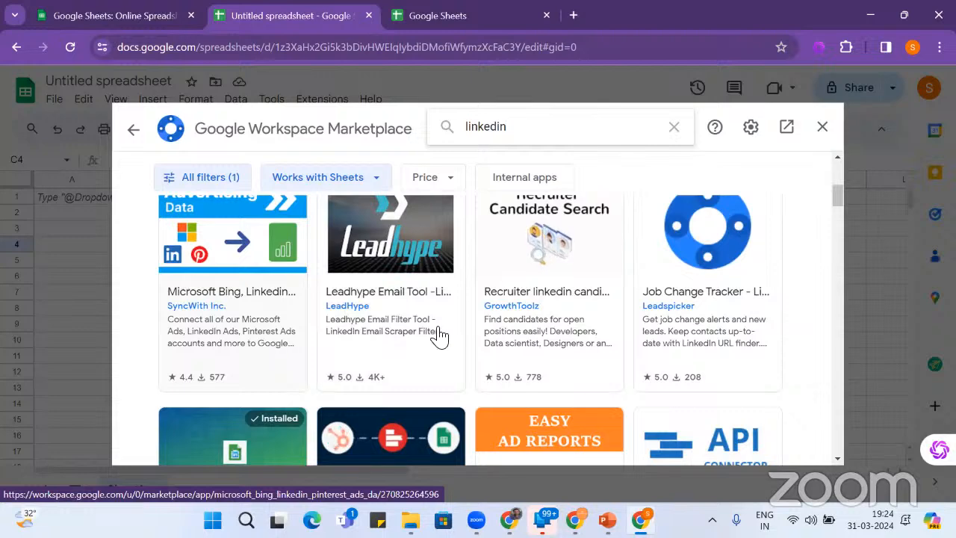
left_click(400, 337)
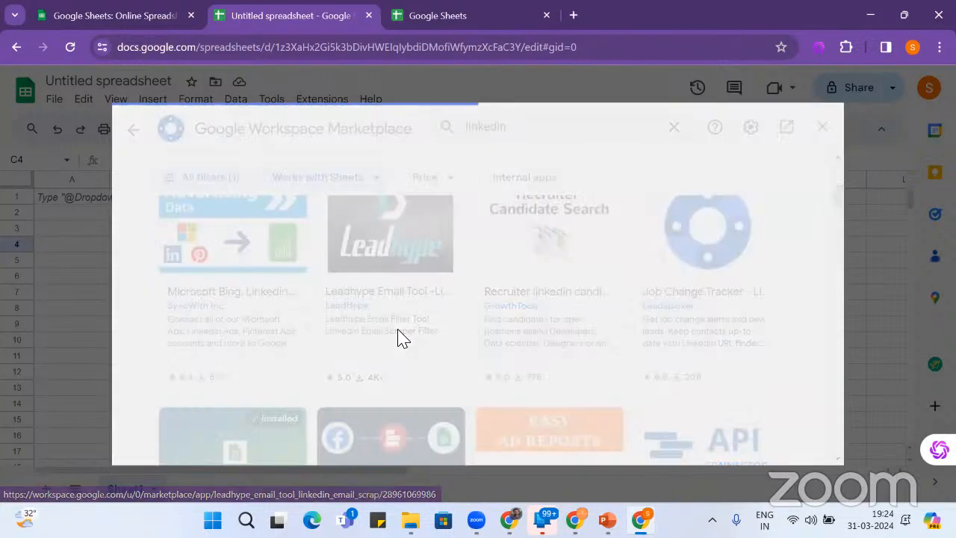
scroll(400, 338, "down", 5)
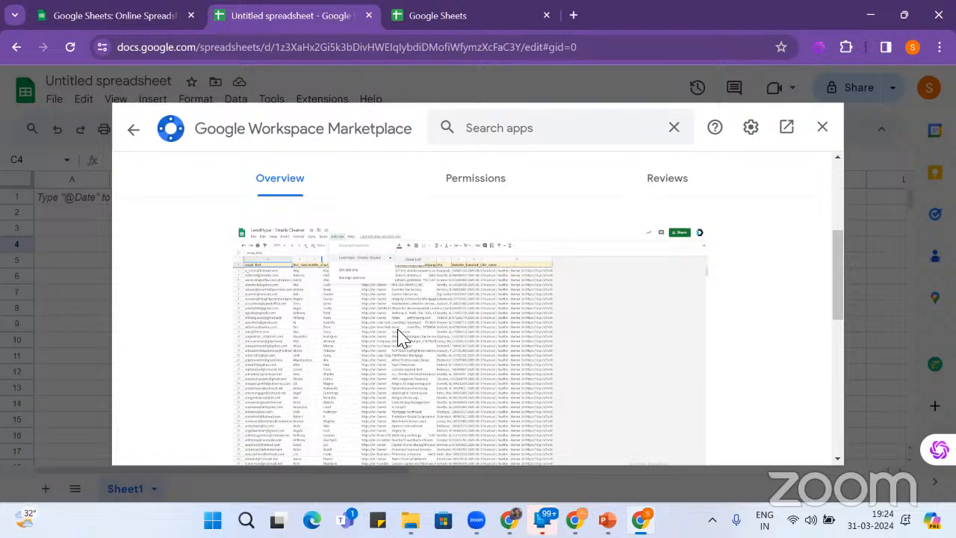
scroll(400, 338, "down", 6)
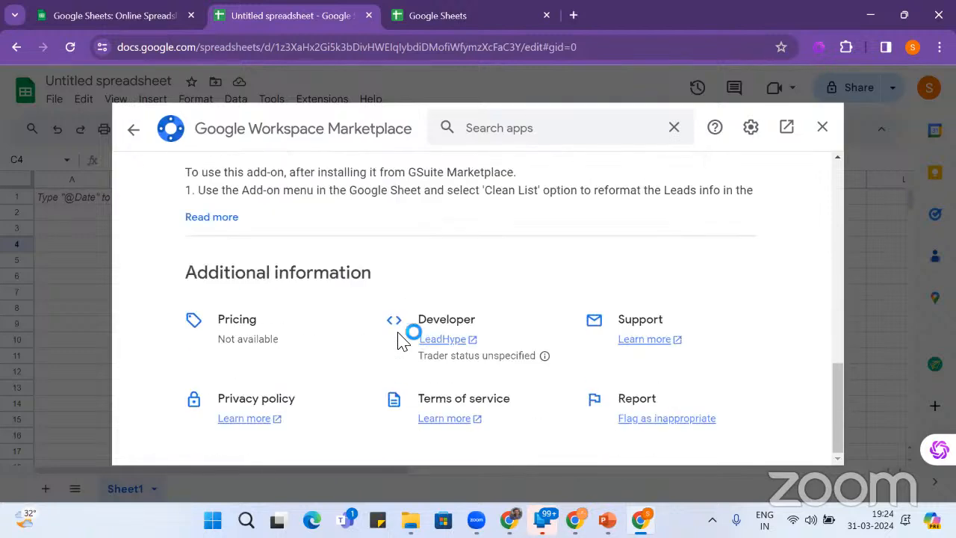
scroll(400, 340, "up", 3)
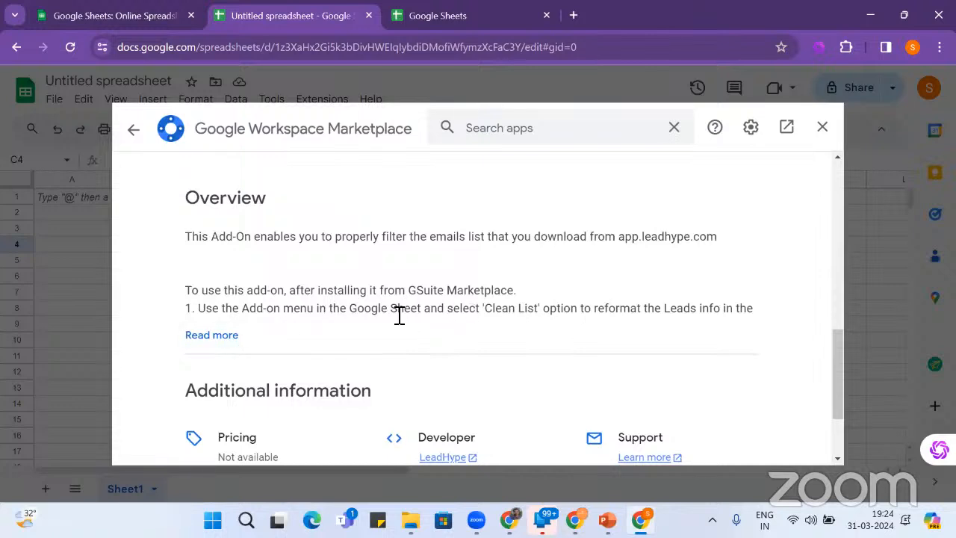
left_click(134, 132)
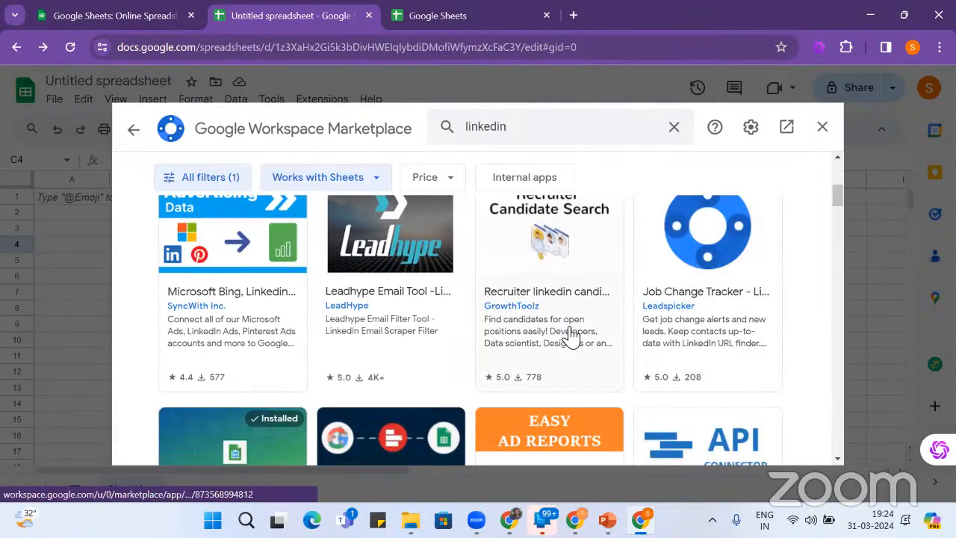
scroll(582, 336, "up", 1)
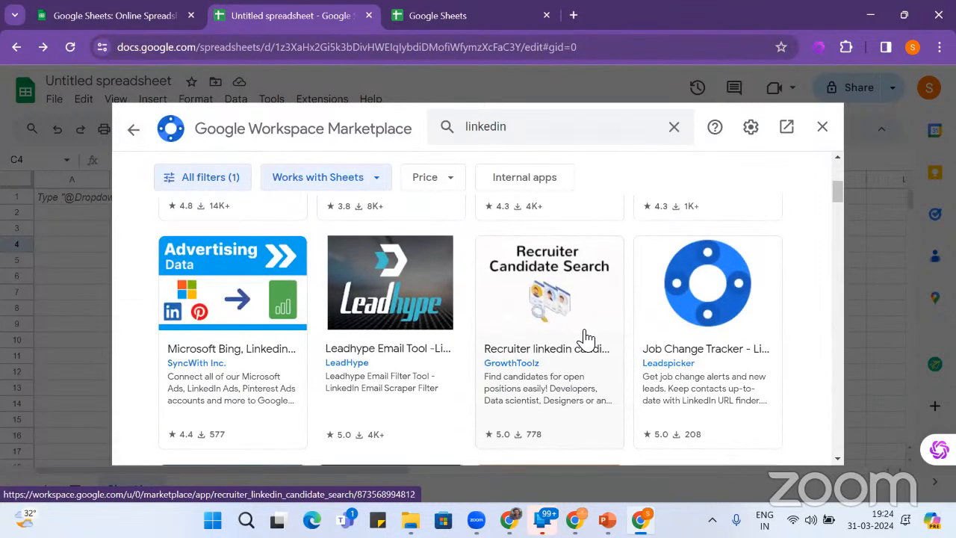
scroll(587, 340, "down", 1)
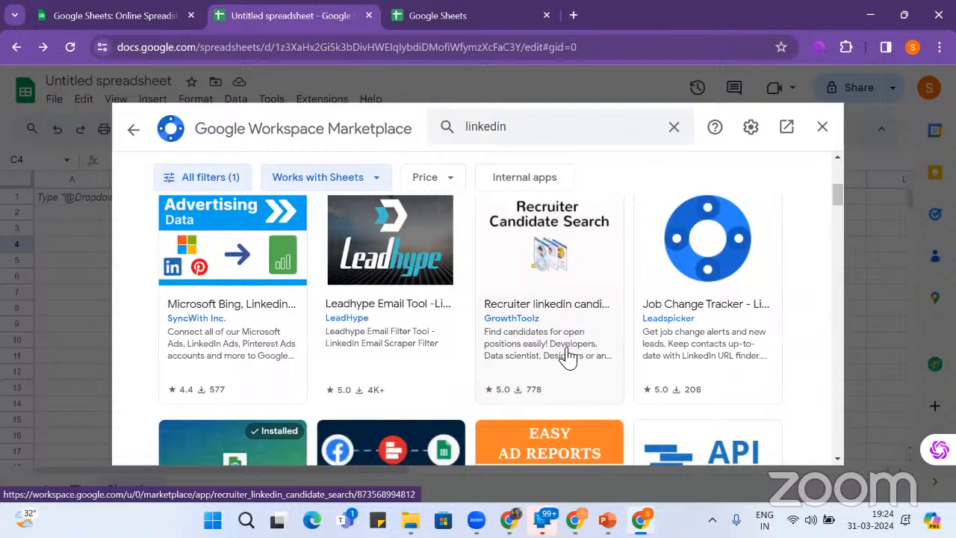
- Install Recruiter linkedin candidate search individually, authorizing GrowthToolz on the Google account
left_click(584, 338)
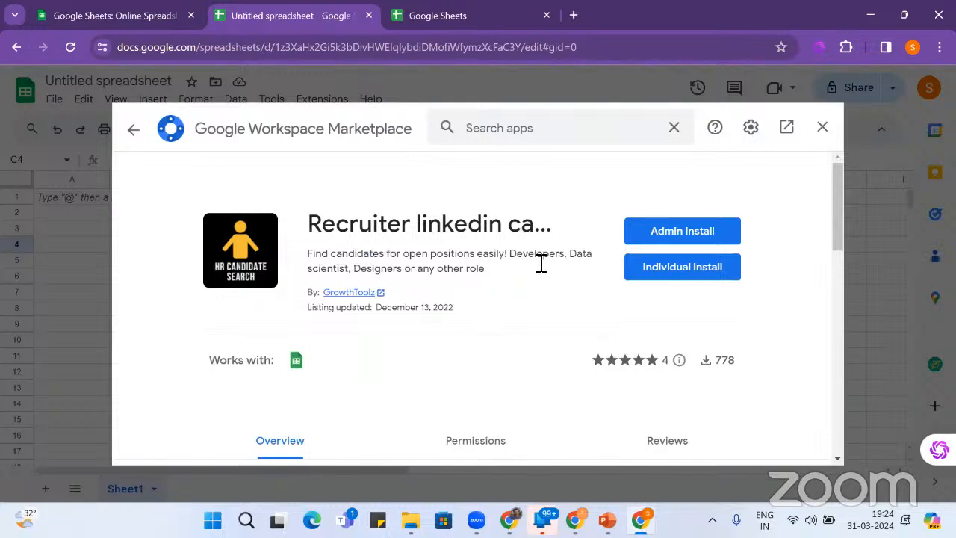
left_click(675, 270)
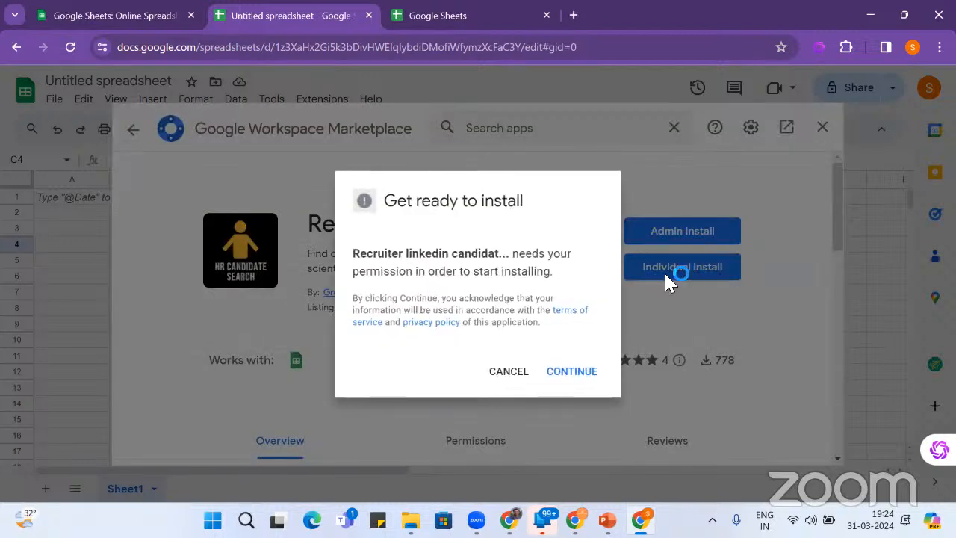
left_click(567, 371)
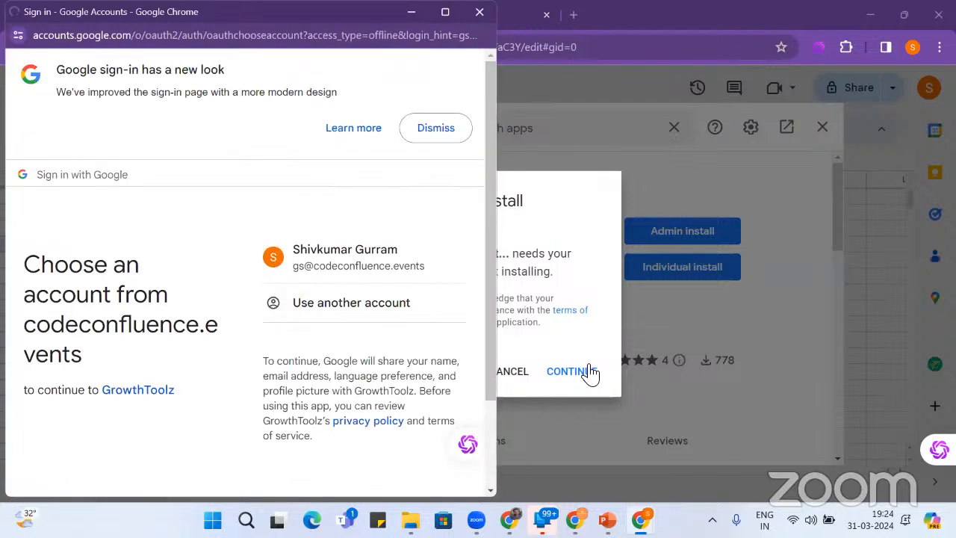
left_click(413, 258)
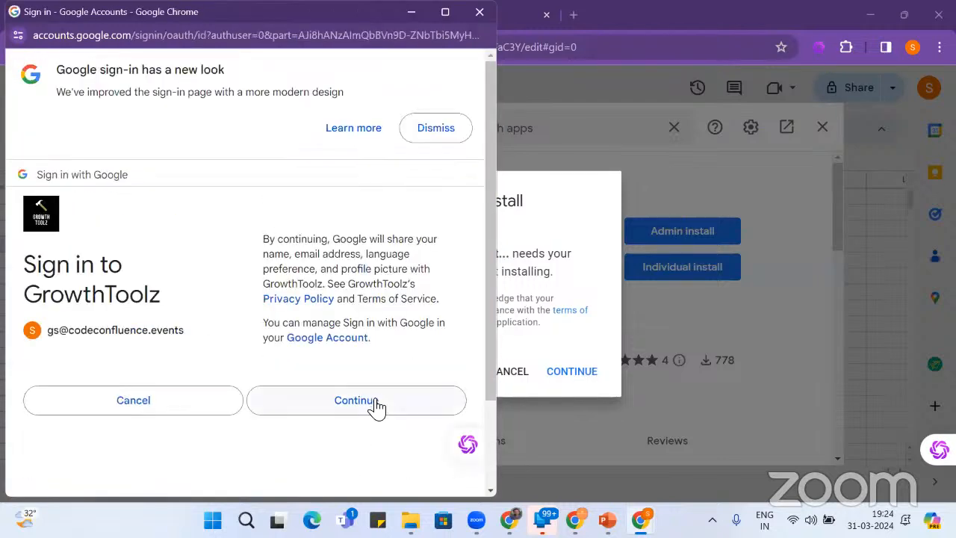
left_click(377, 406)
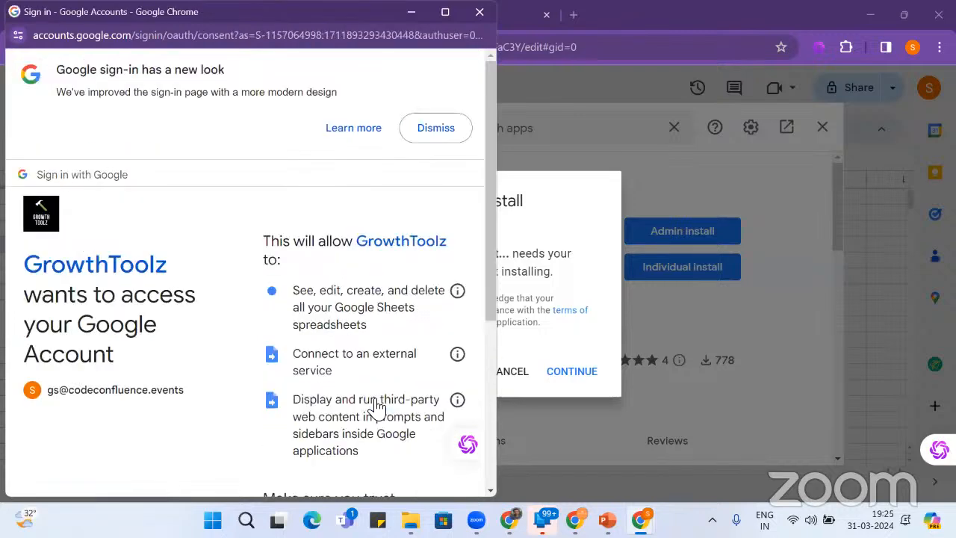
scroll(377, 405, "down", 4)
left_click(377, 412)
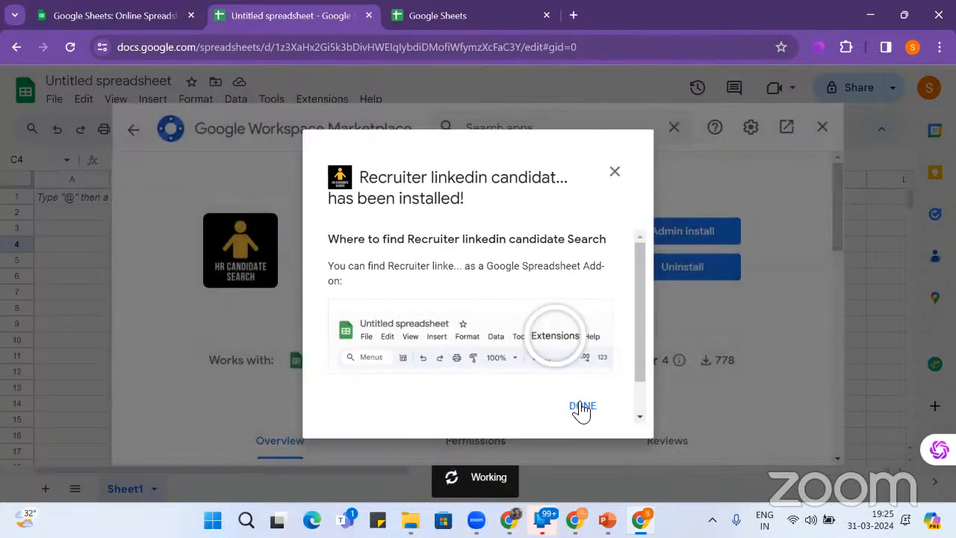
left_click(583, 407)
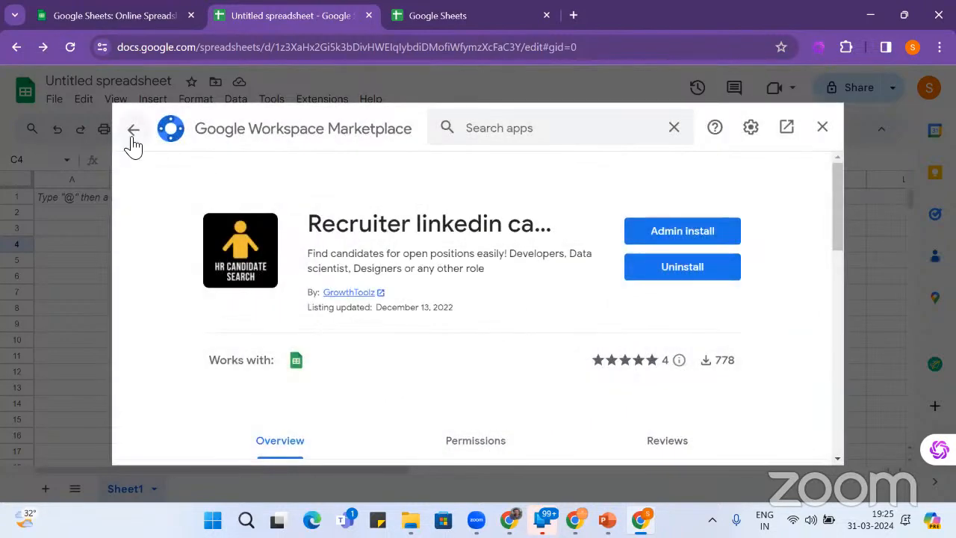
- Return to the linkedin results and scroll past SyncWith, Coupler.io, Coefficient and ImportFromWeb
left_click(132, 135)
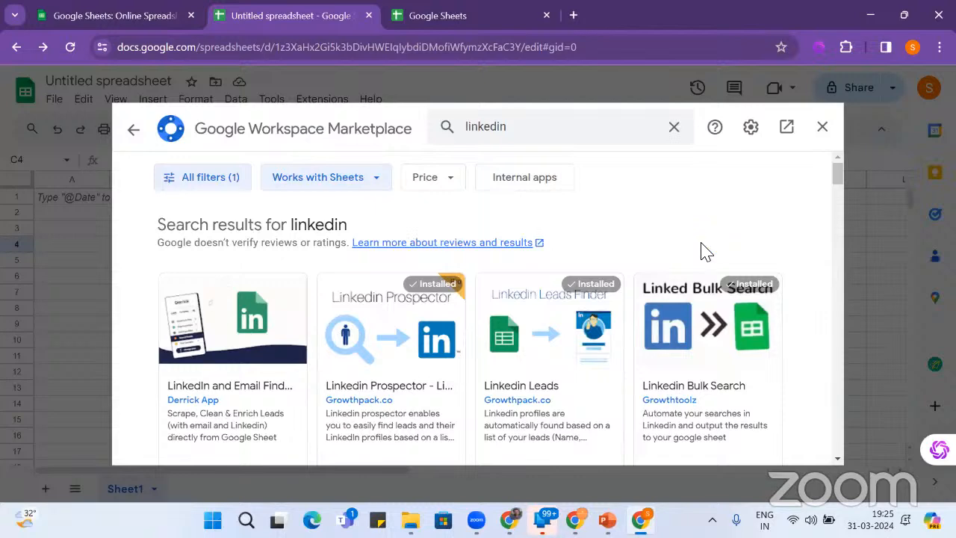
scroll(702, 250, "down", 5)
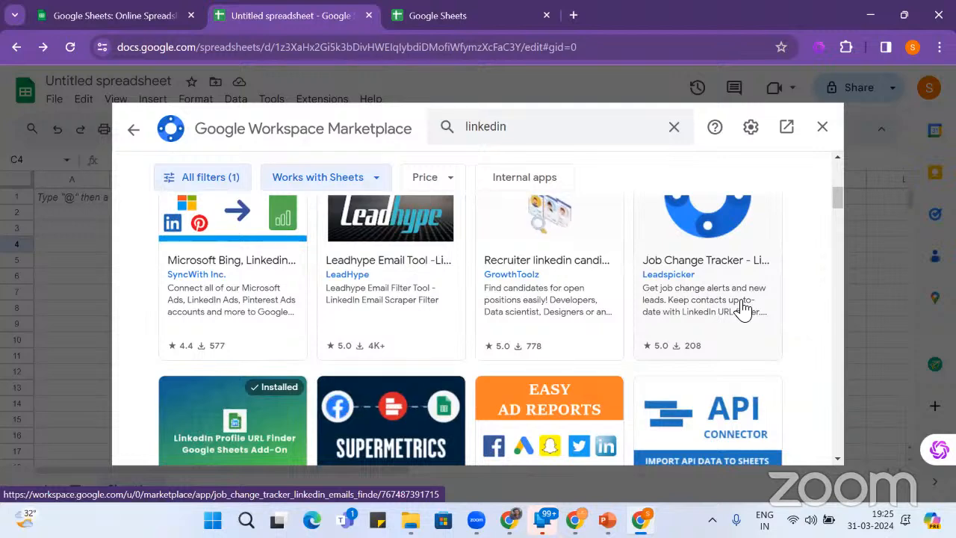
scroll(743, 308, "down", 1)
scroll(743, 308, "down", 1)
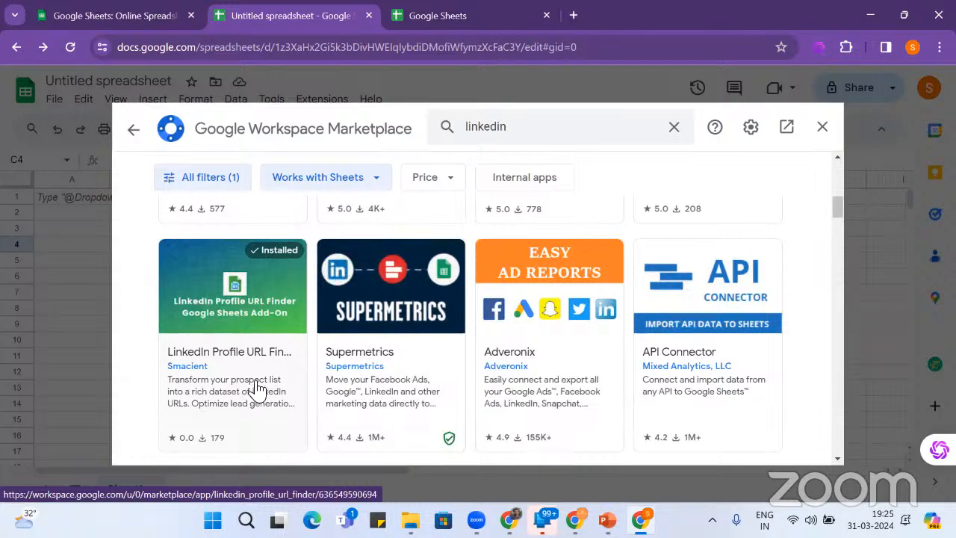
scroll(269, 401, "down", 4)
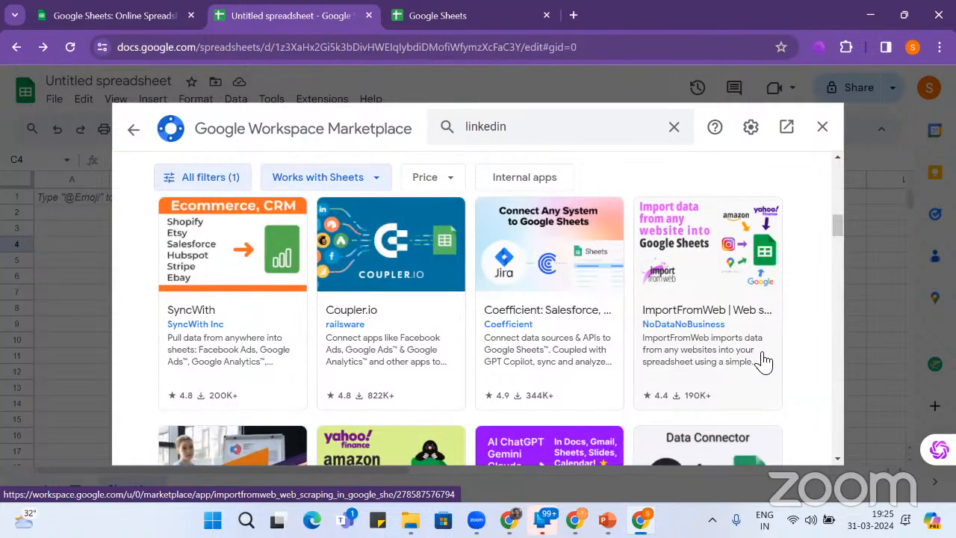
scroll(763, 362, "down", 2)
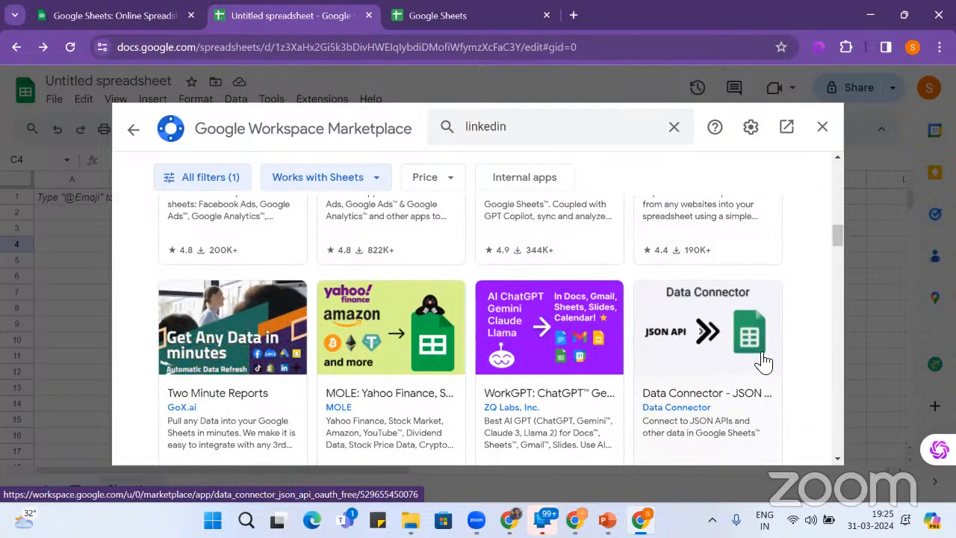
- Scroll through the linkedin Marketplace results for add-ons that work with Sheets
scroll(763, 362, "down", 2)
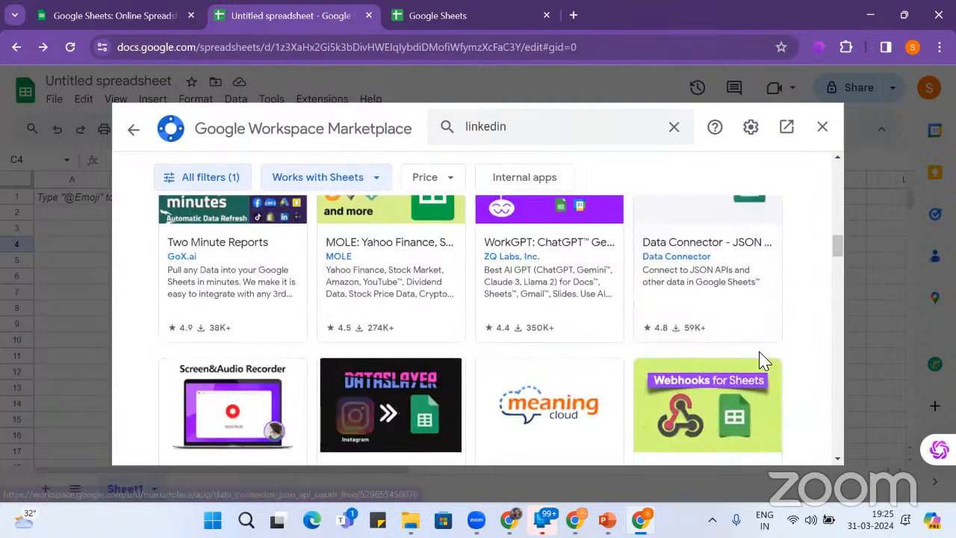
scroll(763, 362, "down", 2)
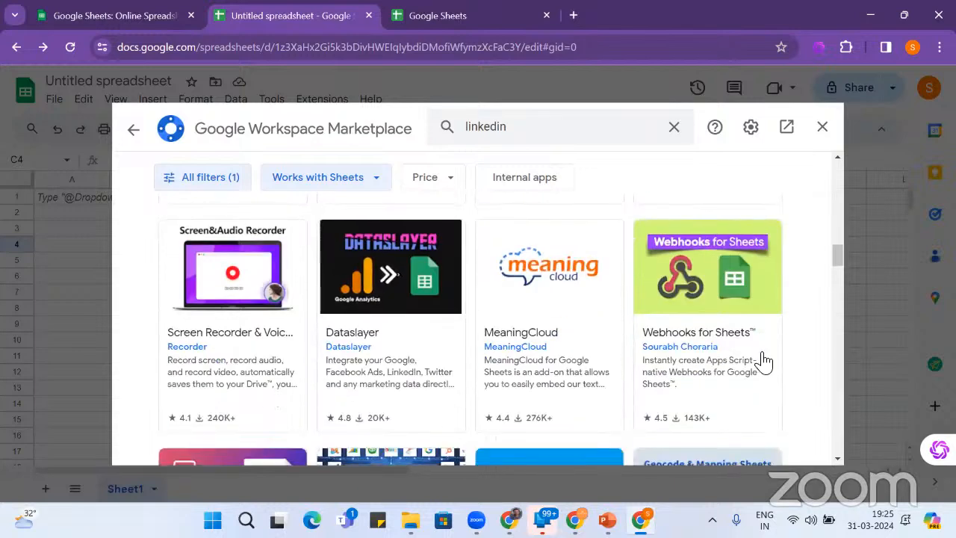
scroll(764, 362, "down", 1)
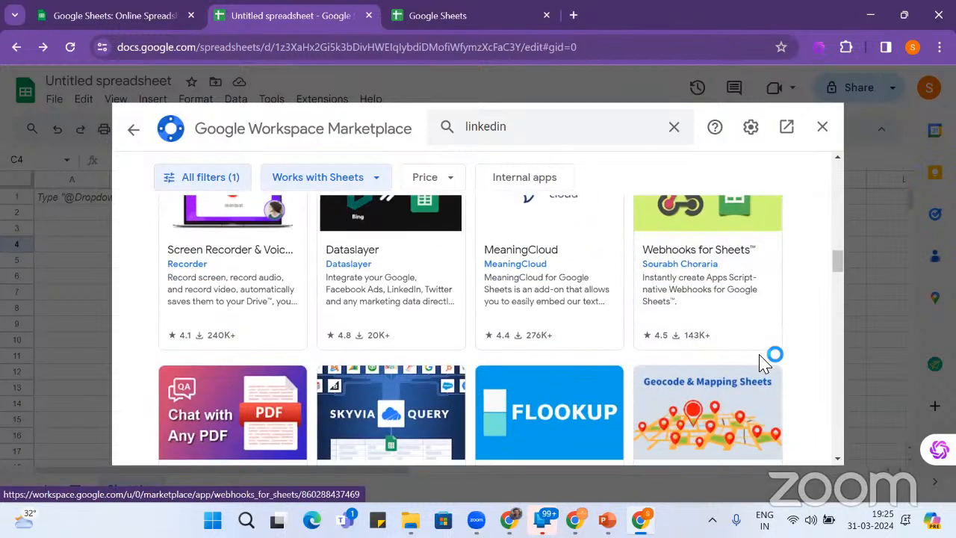
scroll(762, 361, "down", 1)
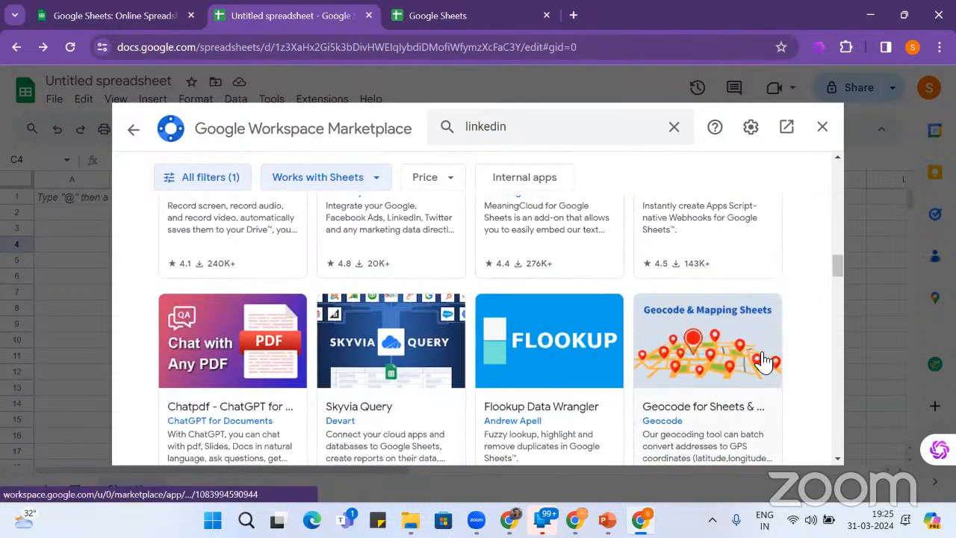
scroll(764, 362, "down", 2)
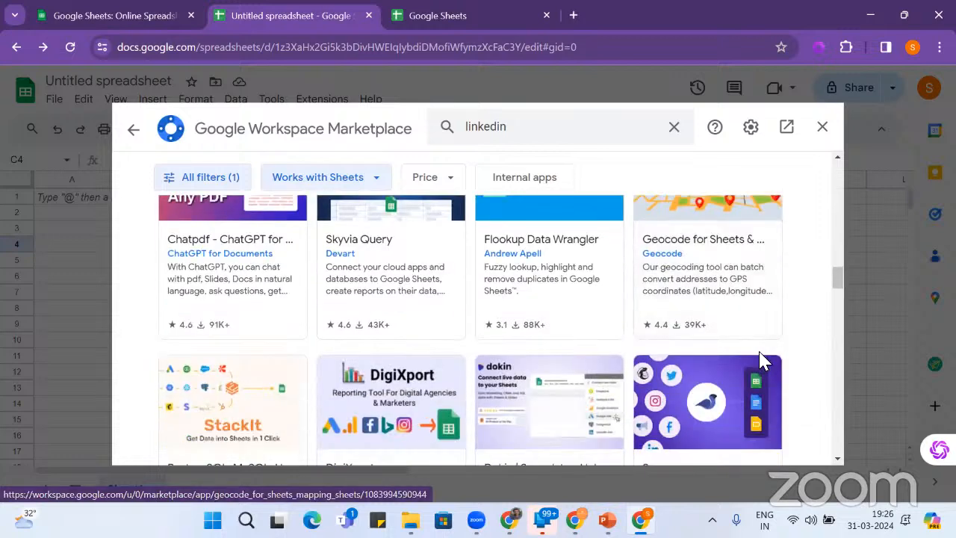
scroll(763, 361, "down", 6)
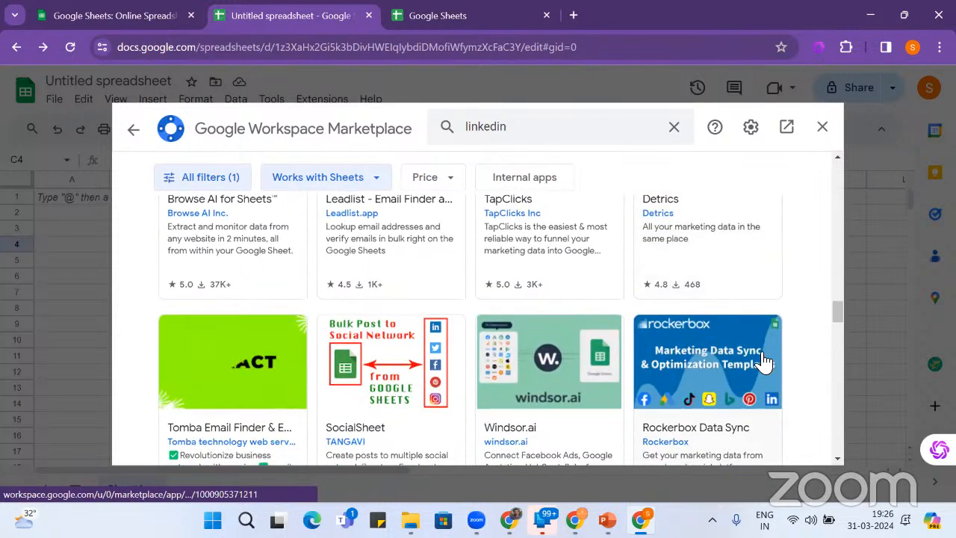
scroll(763, 361, "up", 1)
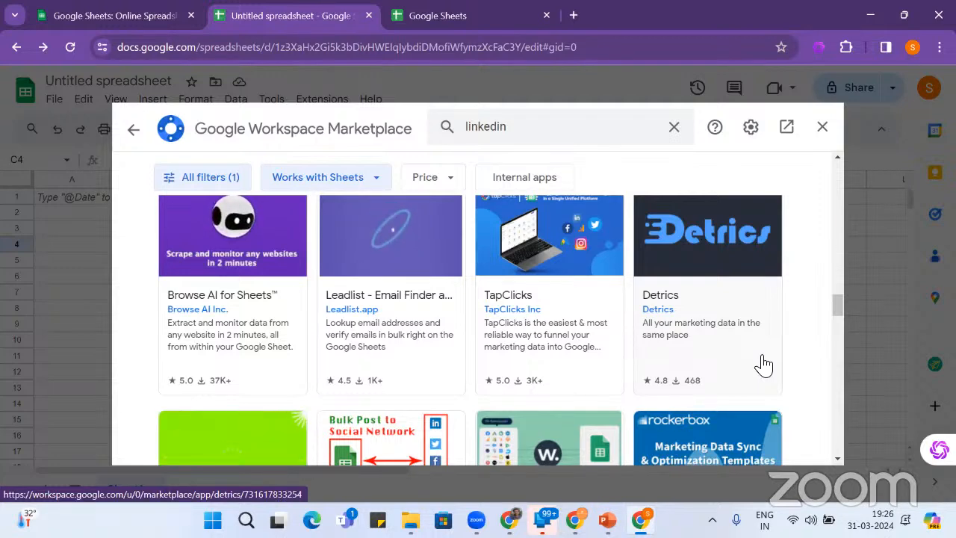
scroll(763, 363, "down", 2)
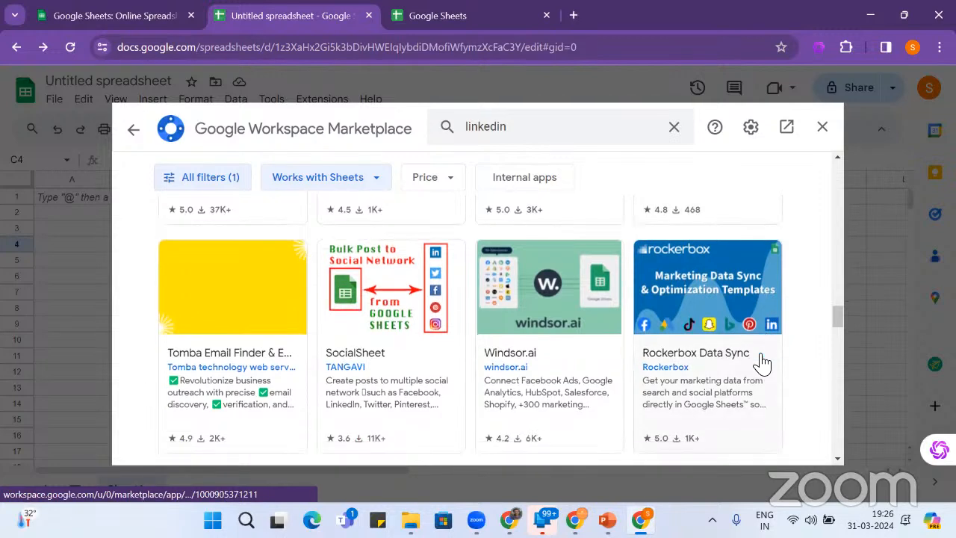
scroll(762, 364, "down", 1)
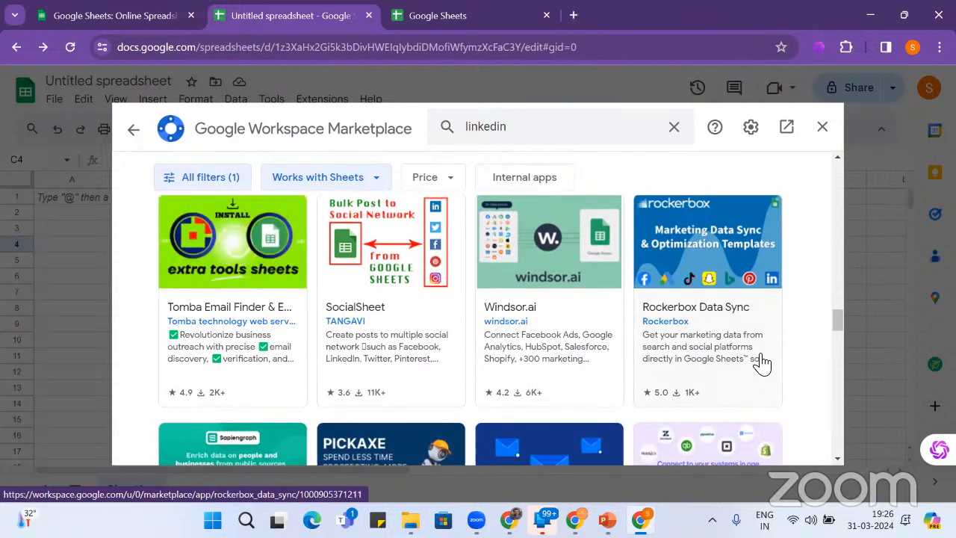
- Install SocialSheet individually, letting SocialPost access the Google account, and finish the setup
left_click(421, 333)
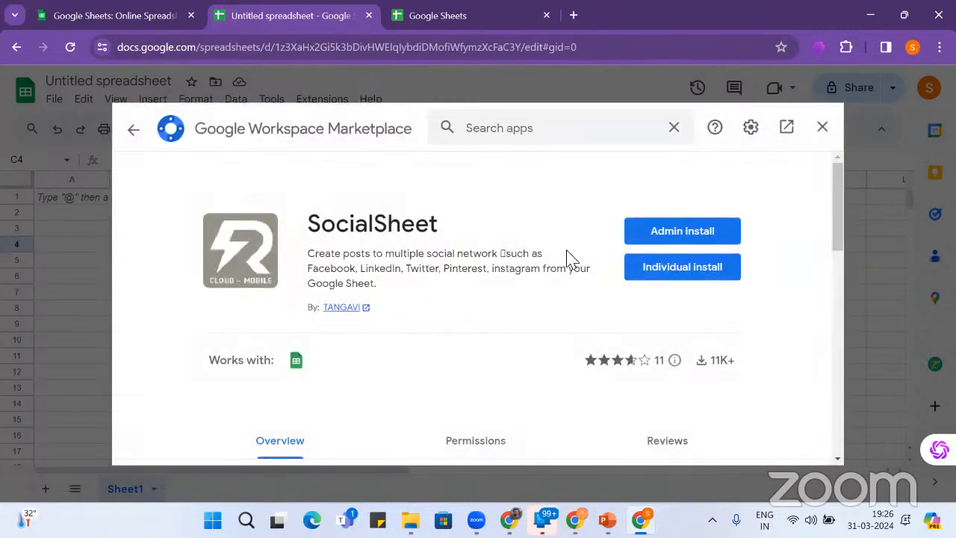
left_click(711, 267)
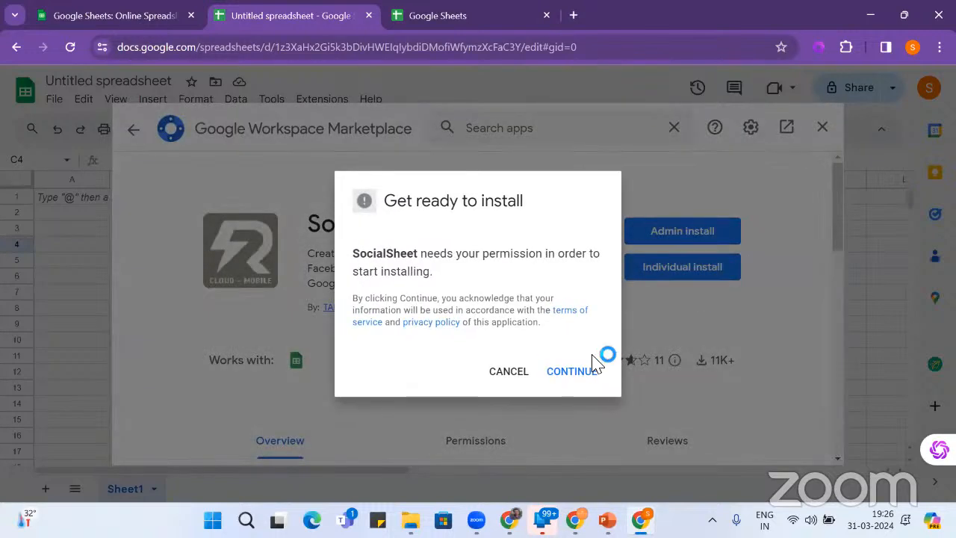
left_click(571, 372)
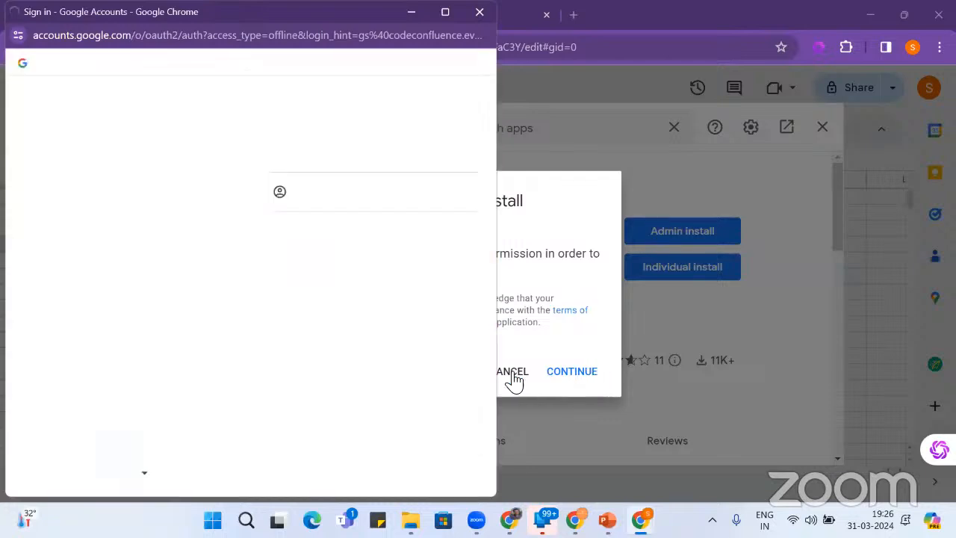
left_click(407, 258)
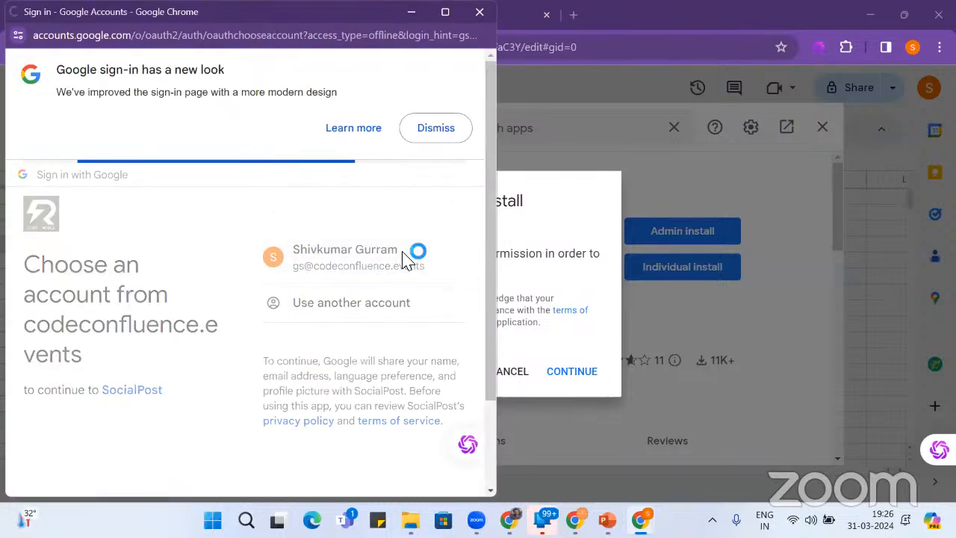
left_click(384, 412)
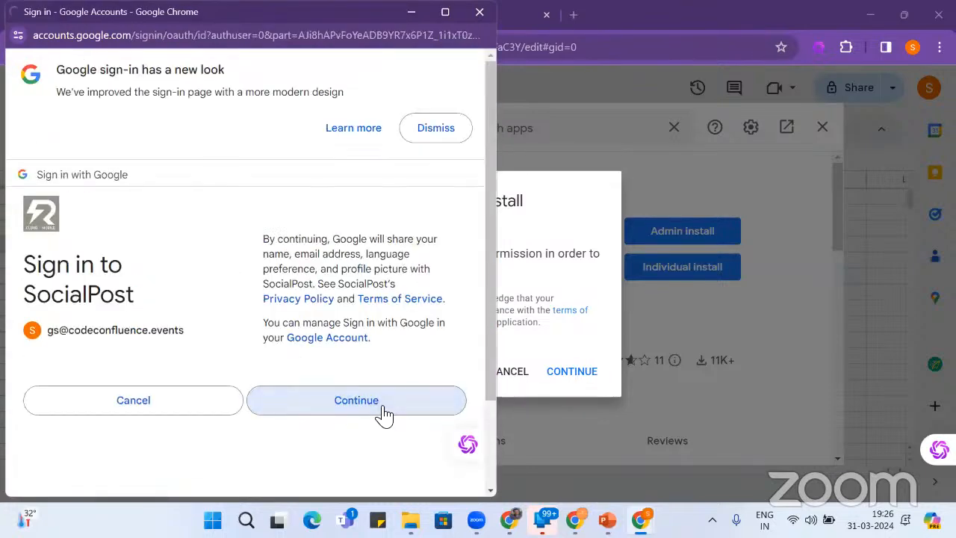
scroll(382, 414, "down", 5)
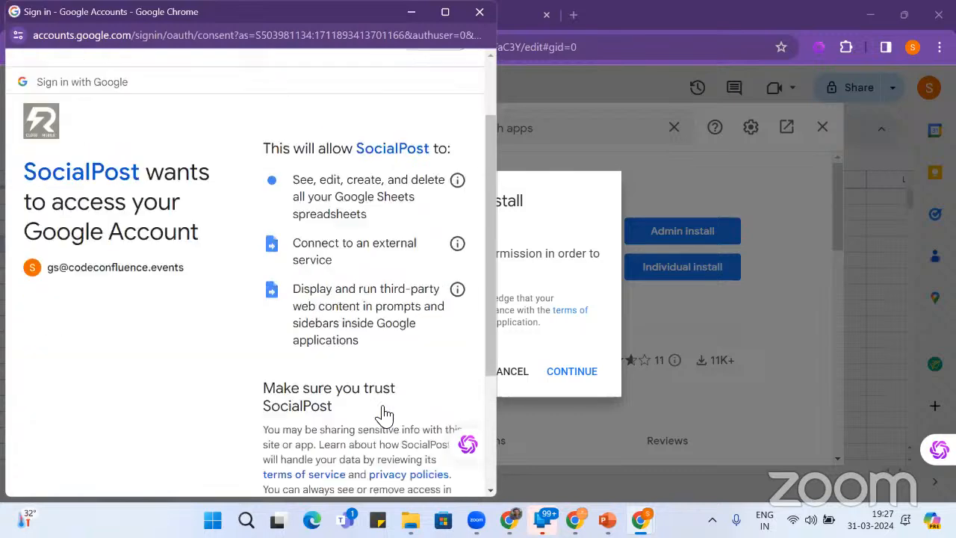
left_click(379, 413)
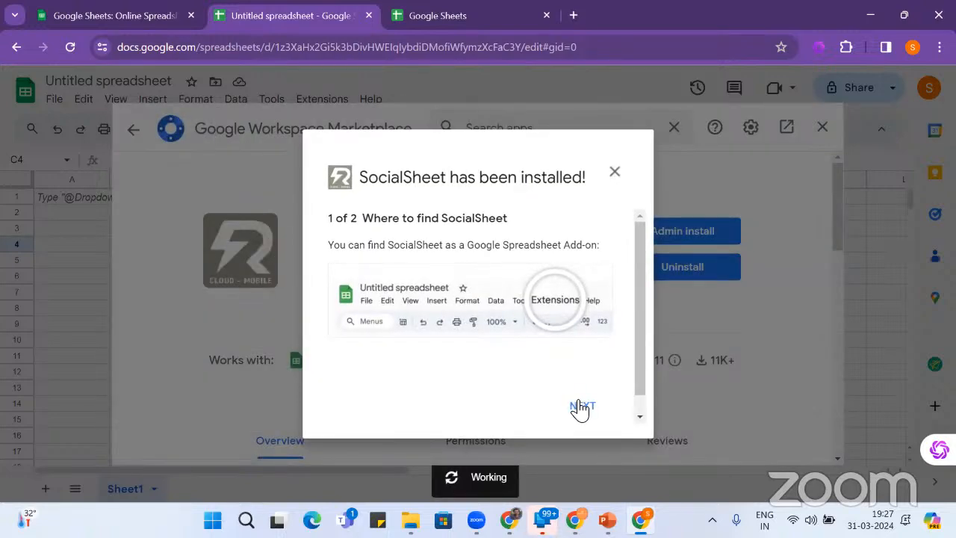
left_click(581, 408)
left_click(582, 408)
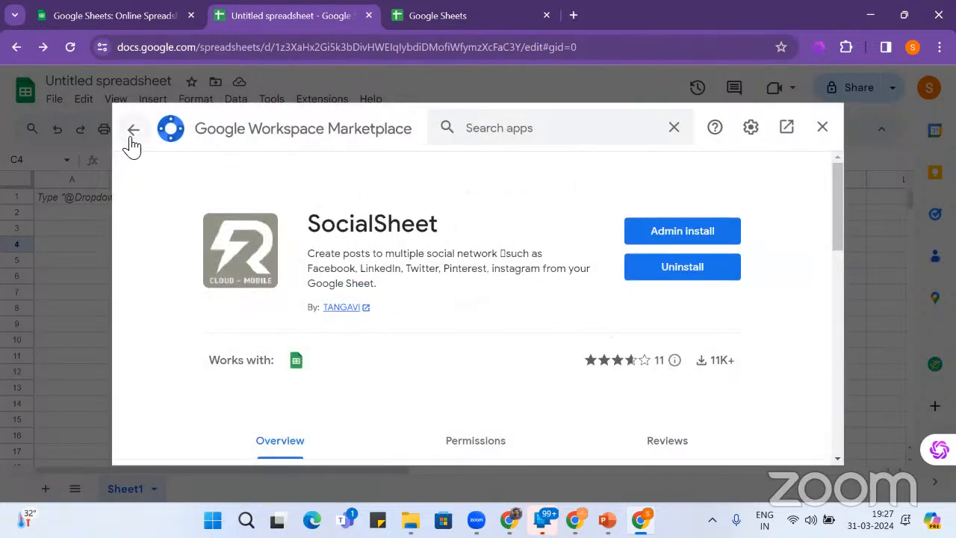
- Go back to the linkedin results and open the WorkGPT listing
left_click(133, 132)
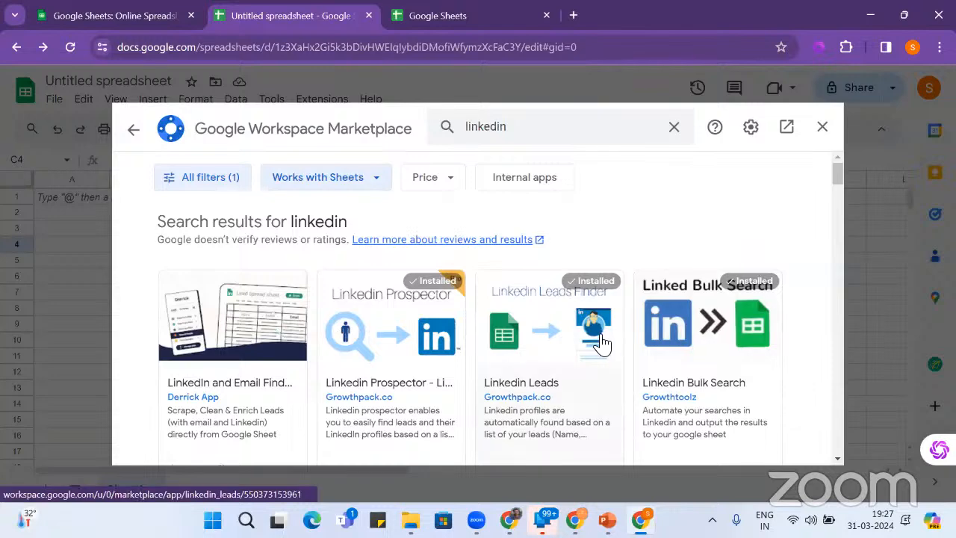
scroll(602, 344, "down", 10)
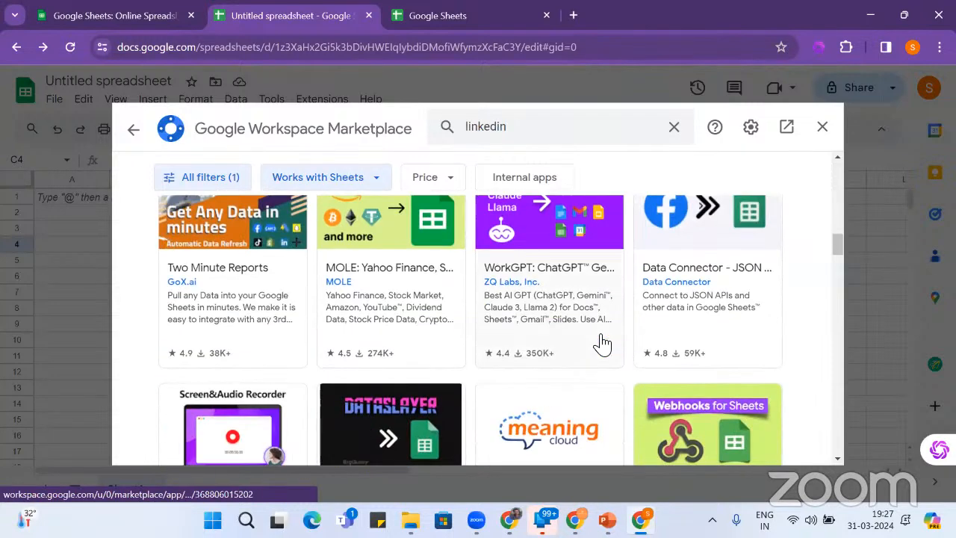
scroll(602, 343, "up", 1)
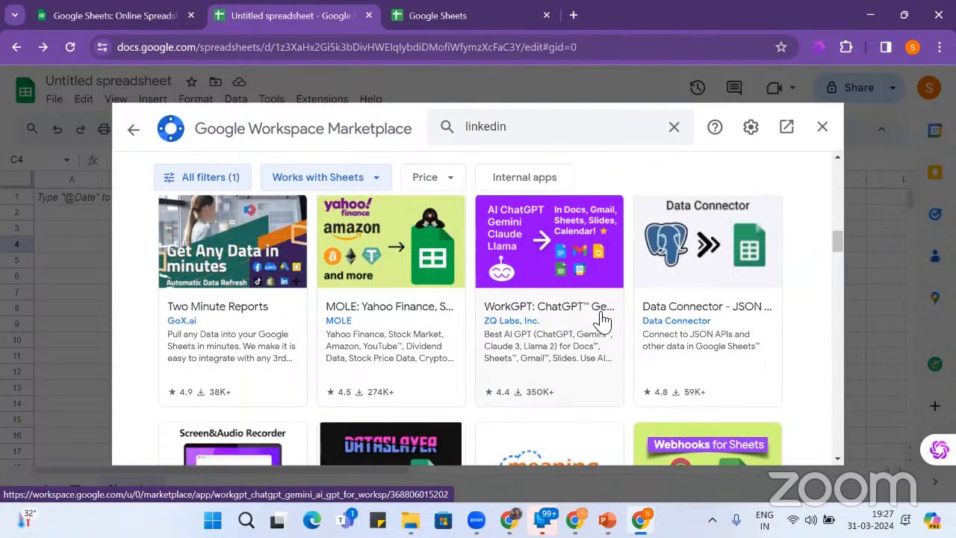
left_click(578, 285)
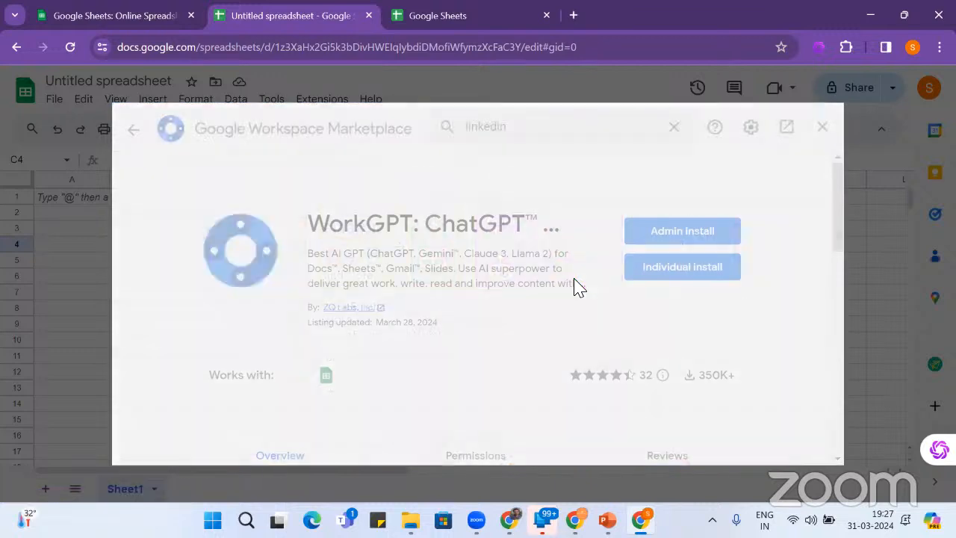
- Install WorkGPT individually, allow it access to the Google account, and return to results
left_click(687, 270)
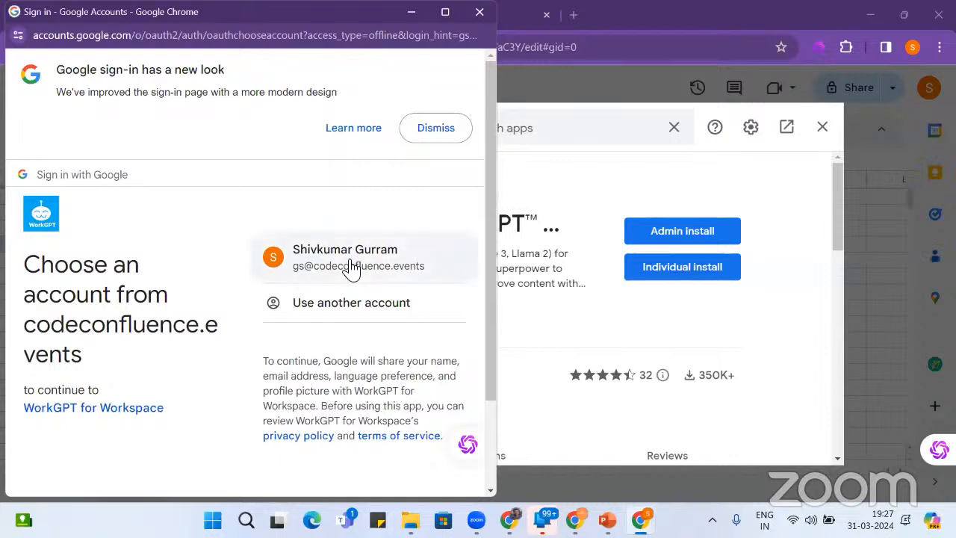
left_click(351, 268)
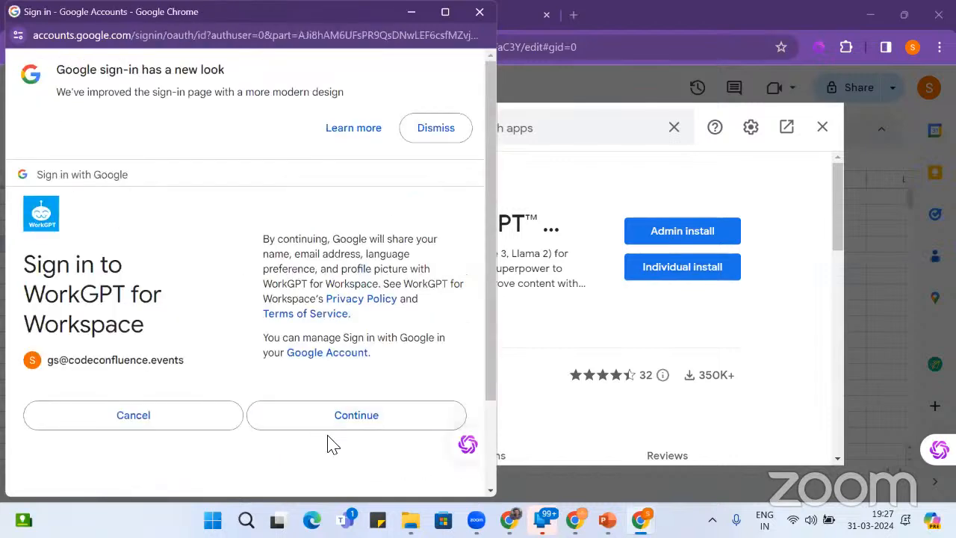
left_click(326, 423)
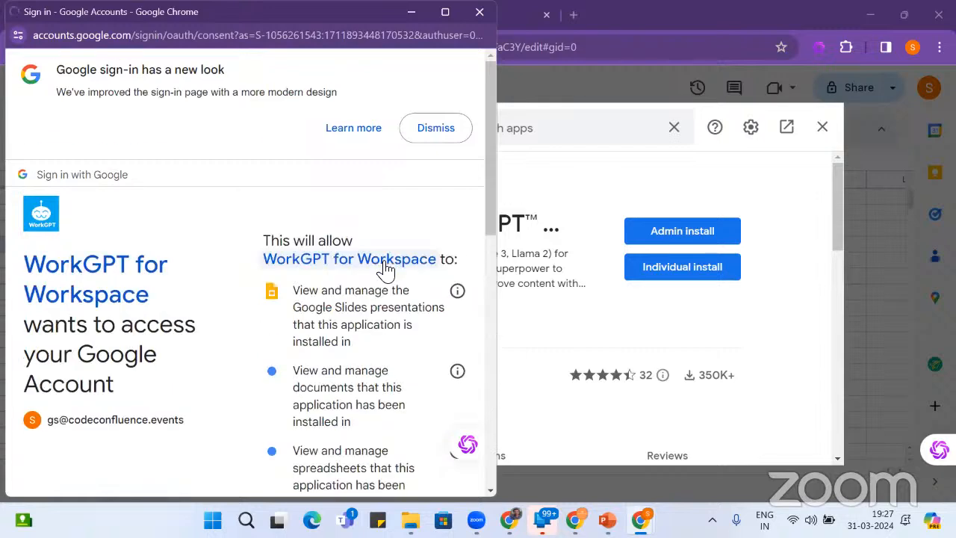
scroll(385, 299, "down", 10)
left_click(373, 401)
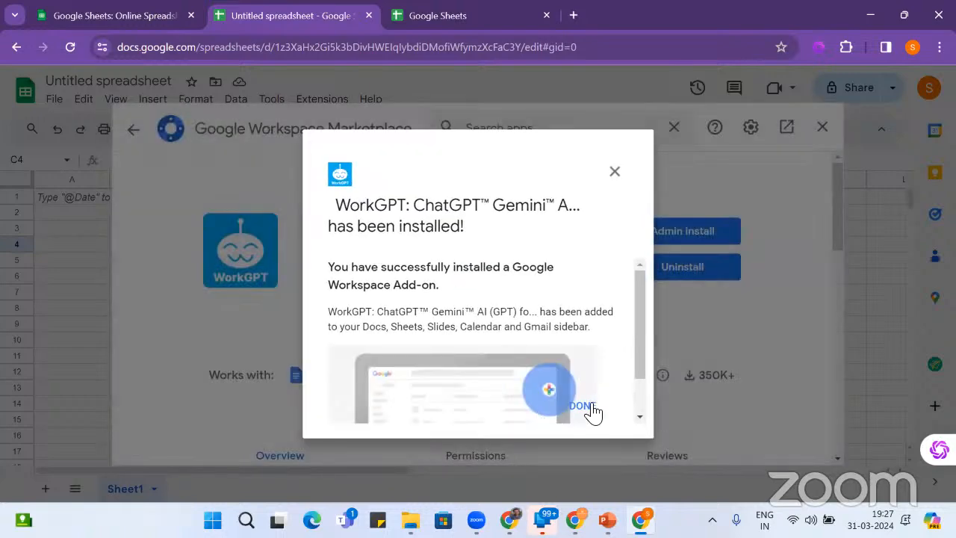
left_click(592, 411)
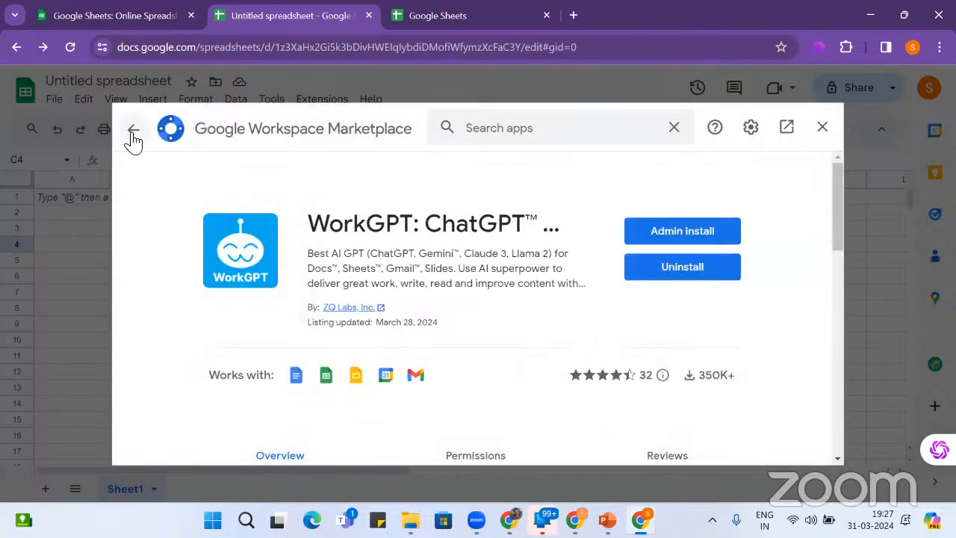
left_click(133, 141)
- Scroll the linkedin results, briefly viewing the Browse AI for Sheets and Email Finder listings
scroll(480, 310, "down", 5)
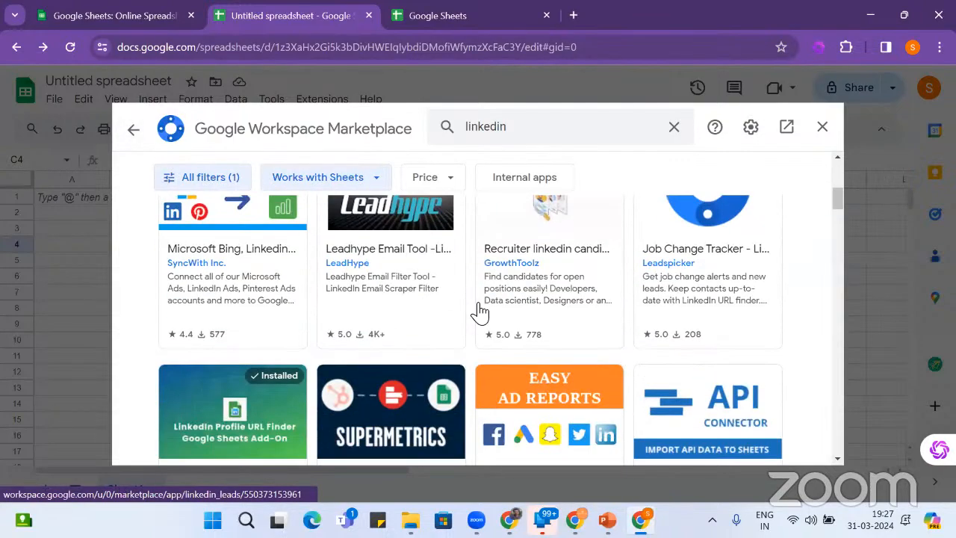
scroll(481, 314, "down", 15)
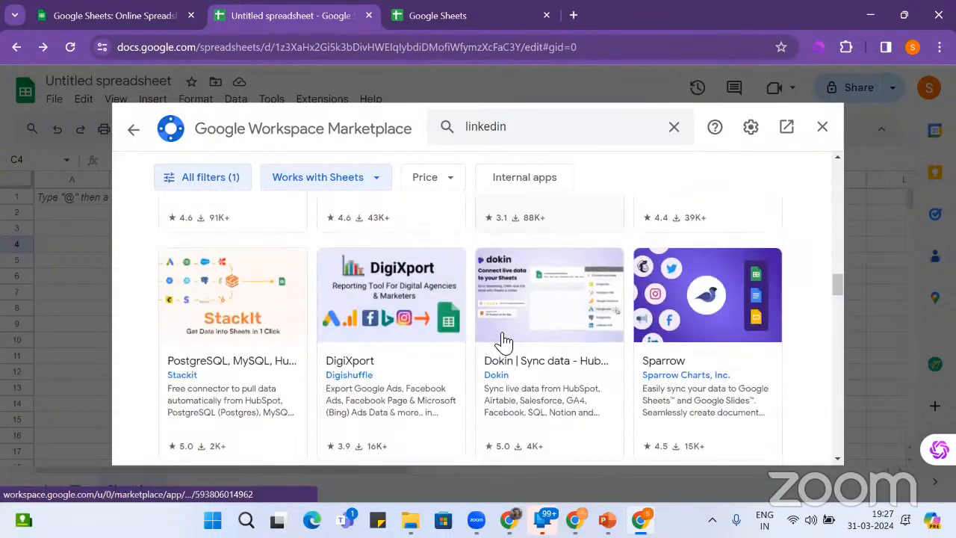
scroll(502, 340, "down", 2)
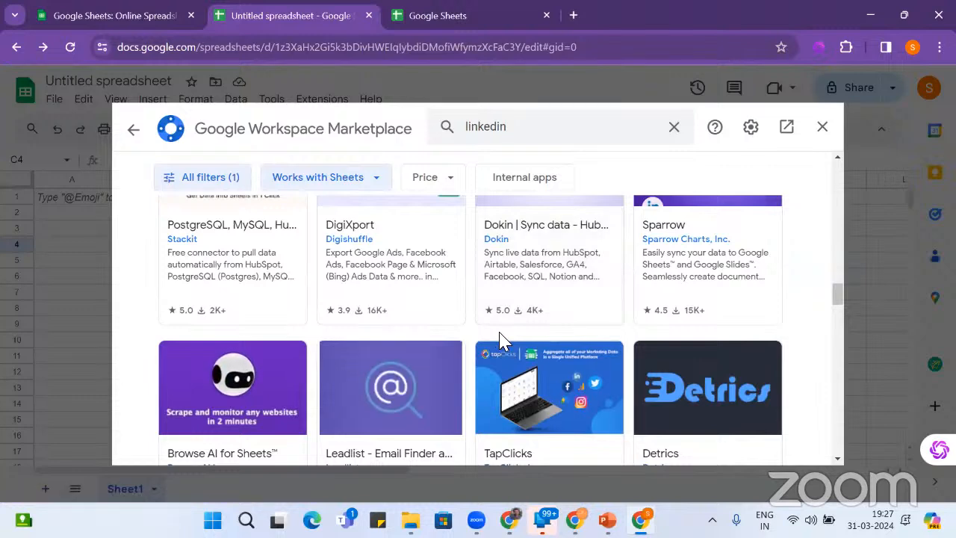
scroll(502, 341, "down", 2)
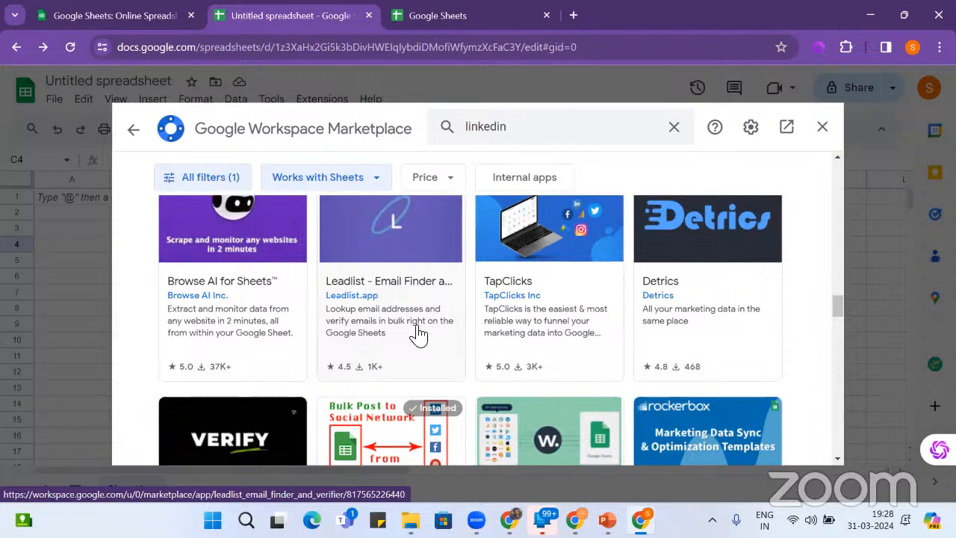
scroll(418, 334, "down", 1)
scroll(418, 335, "up", 1)
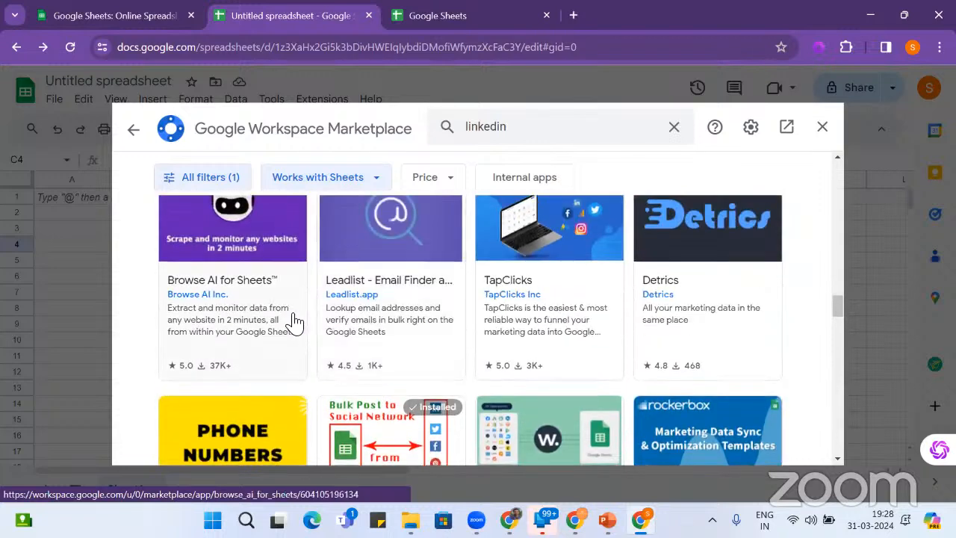
left_click(249, 328)
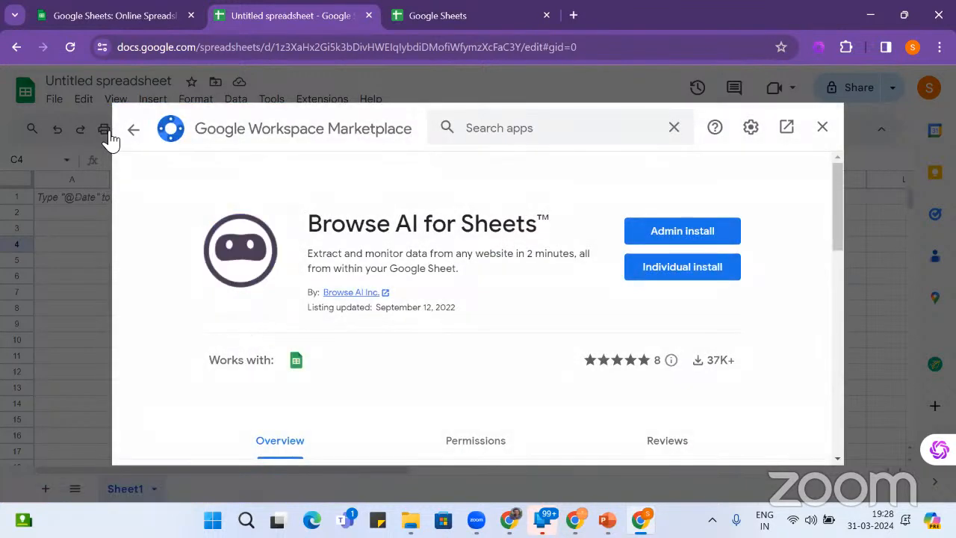
left_click(136, 132)
scroll(551, 305, "down", 3)
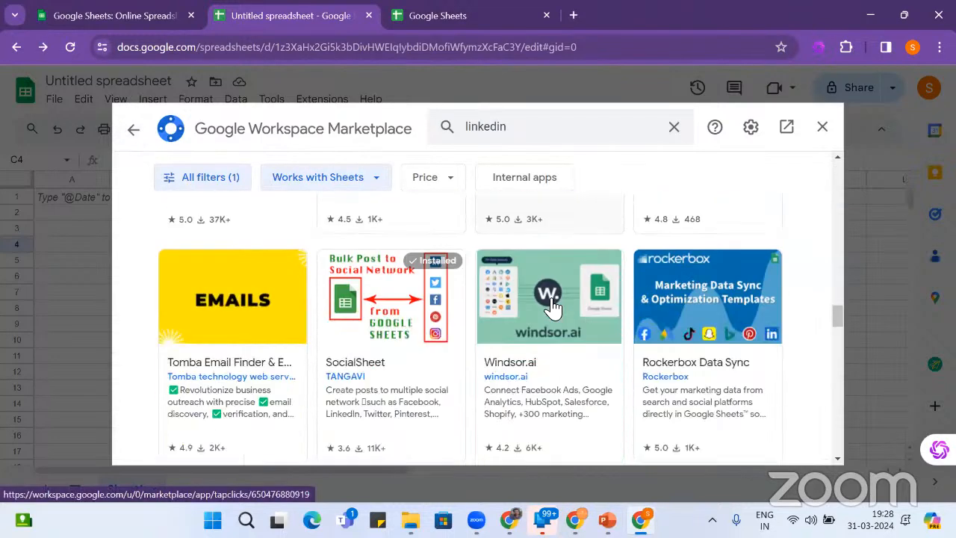
scroll(553, 307, "down", 2)
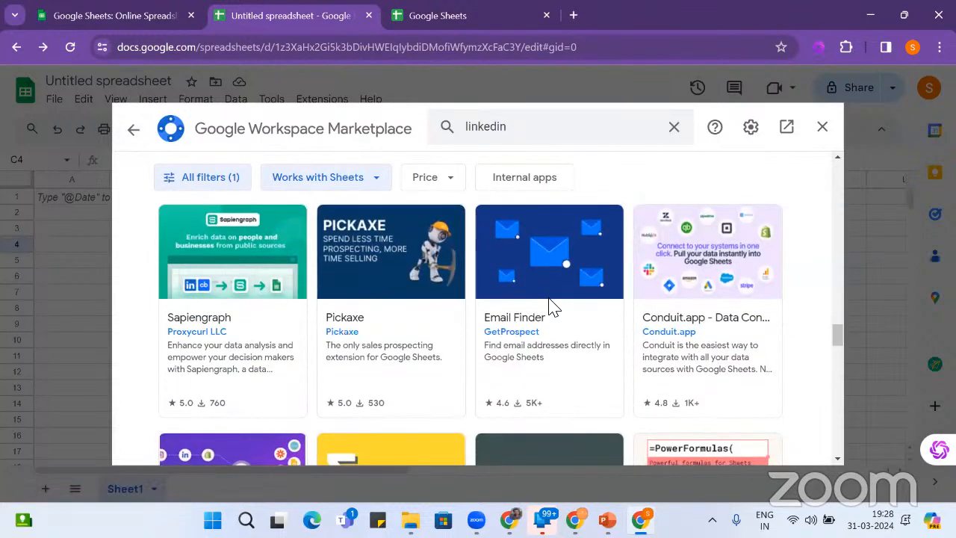
left_click(580, 331)
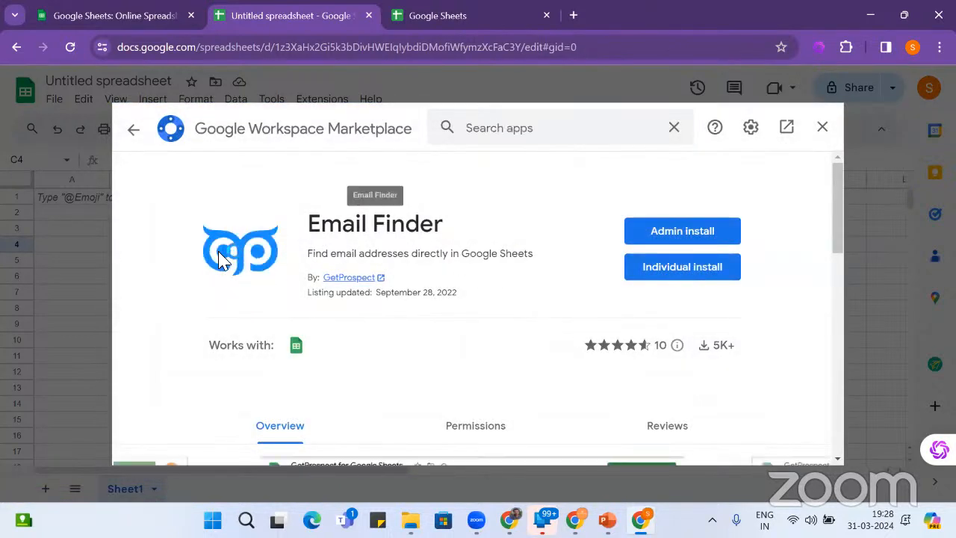
left_click(135, 138)
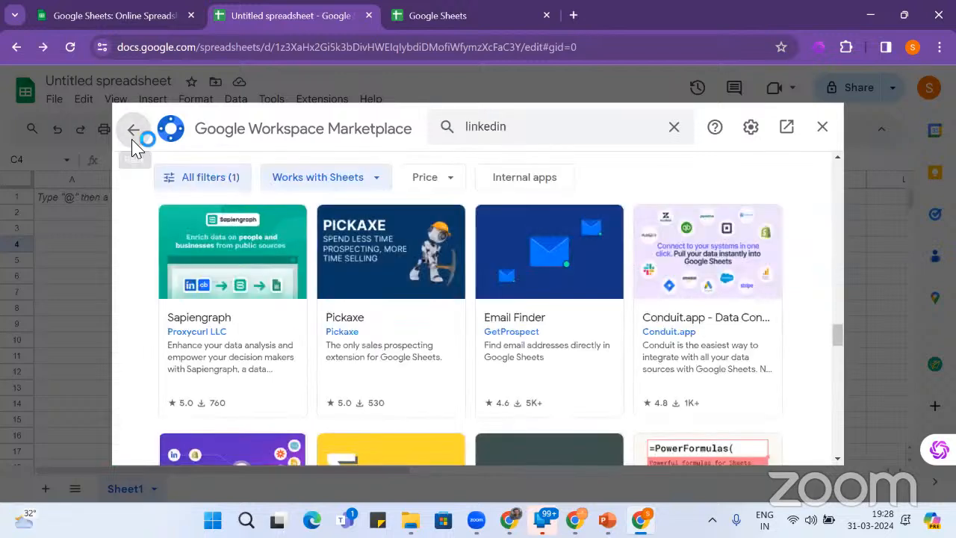
- Scroll through the remaining results past installed Linkedin Bulk Search, then back up to the search box
scroll(503, 299, "down", 2)
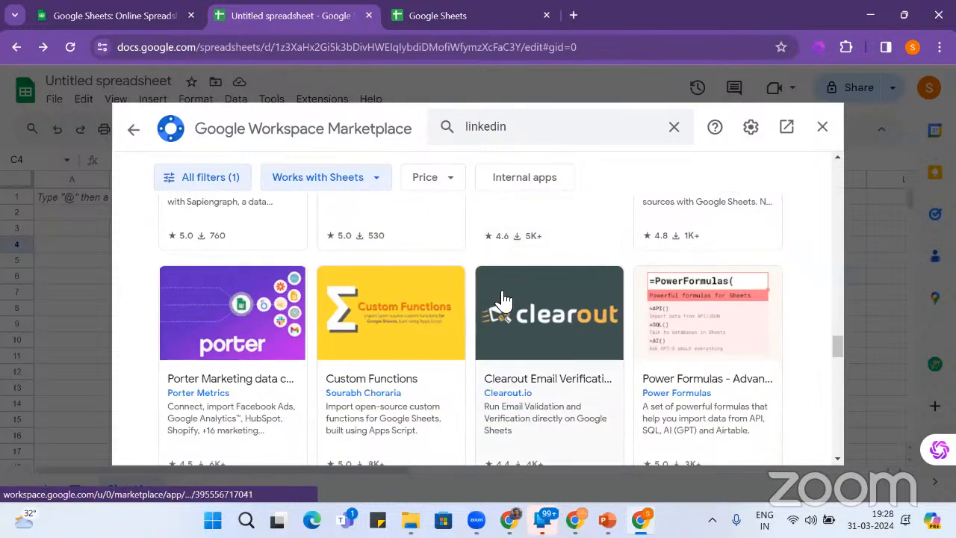
scroll(502, 298, "up", 2)
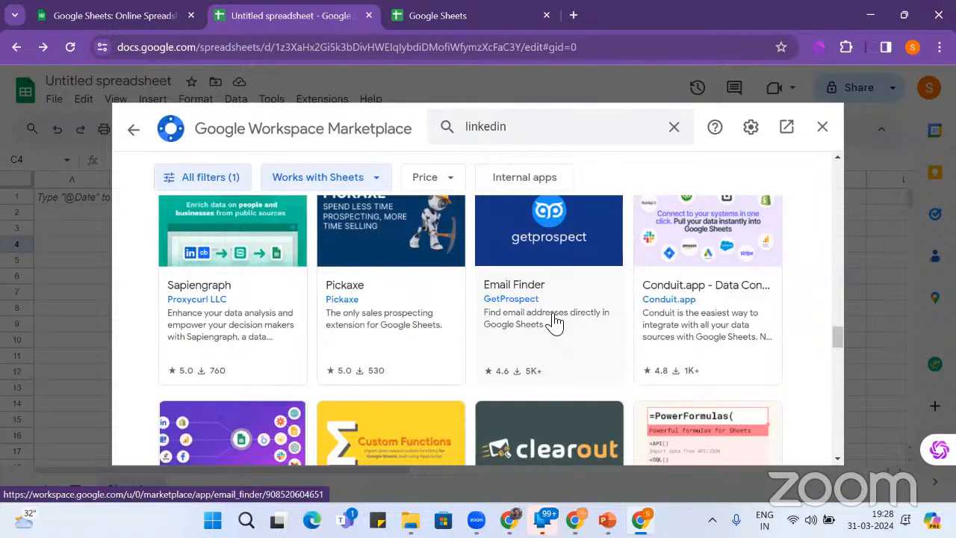
scroll(554, 321, "down", 4)
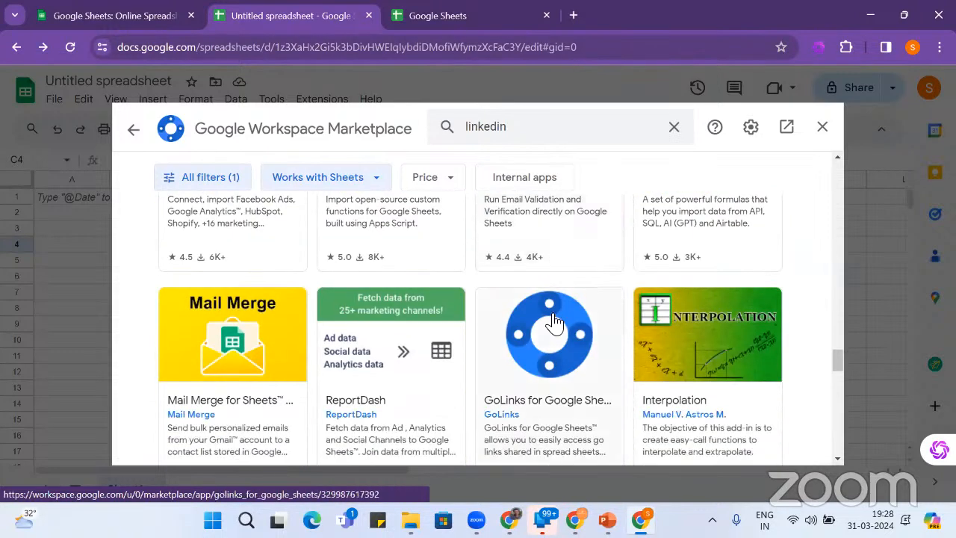
scroll(555, 321, "down", 3)
scroll(554, 322, "down", 6)
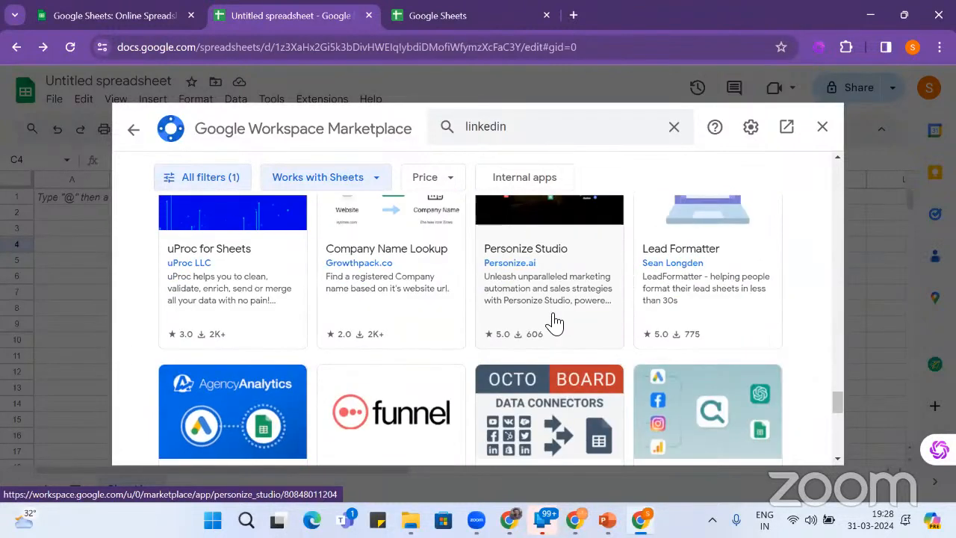
scroll(554, 321, "down", 3)
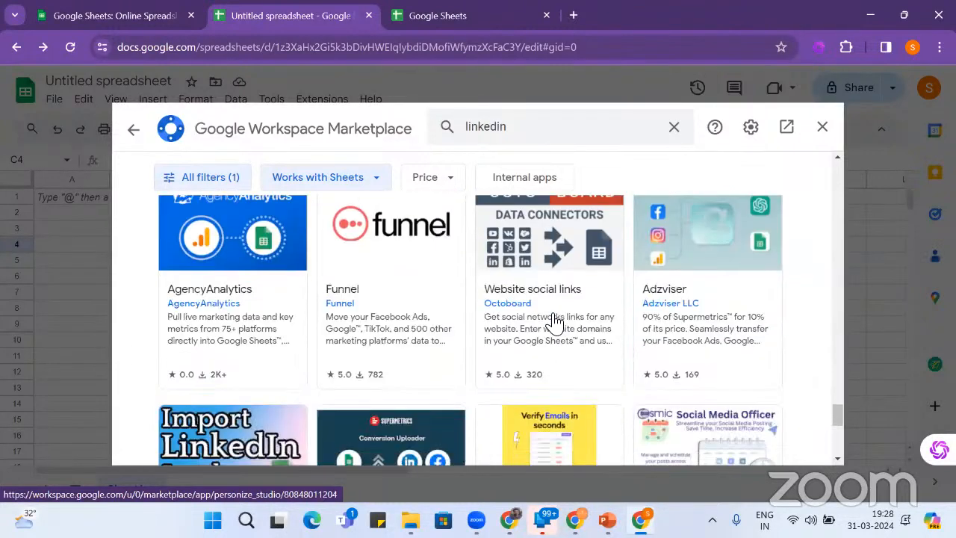
scroll(553, 321, "down", 2)
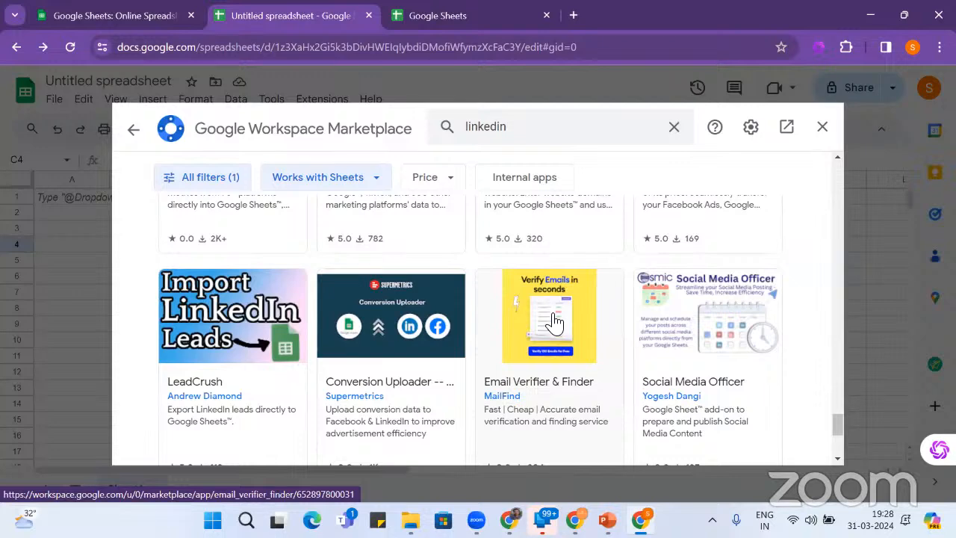
scroll(552, 321, "down", 2)
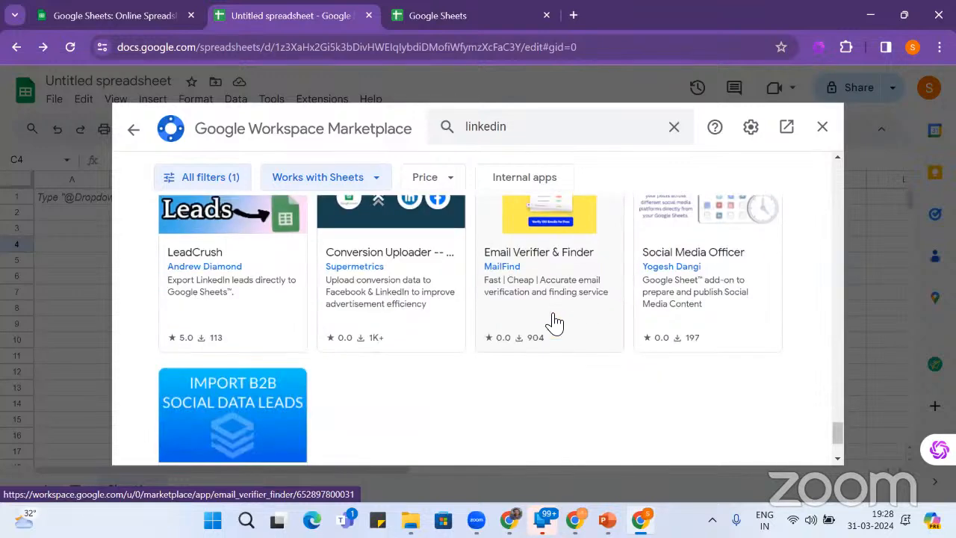
scroll(553, 322, "up", 1)
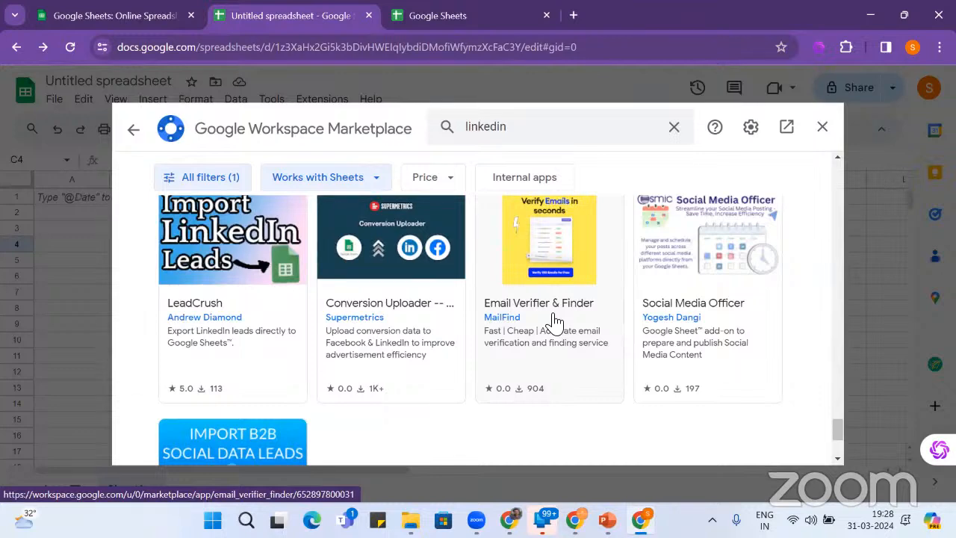
scroll(554, 321, "down", 2)
scroll(555, 321, "up", 1)
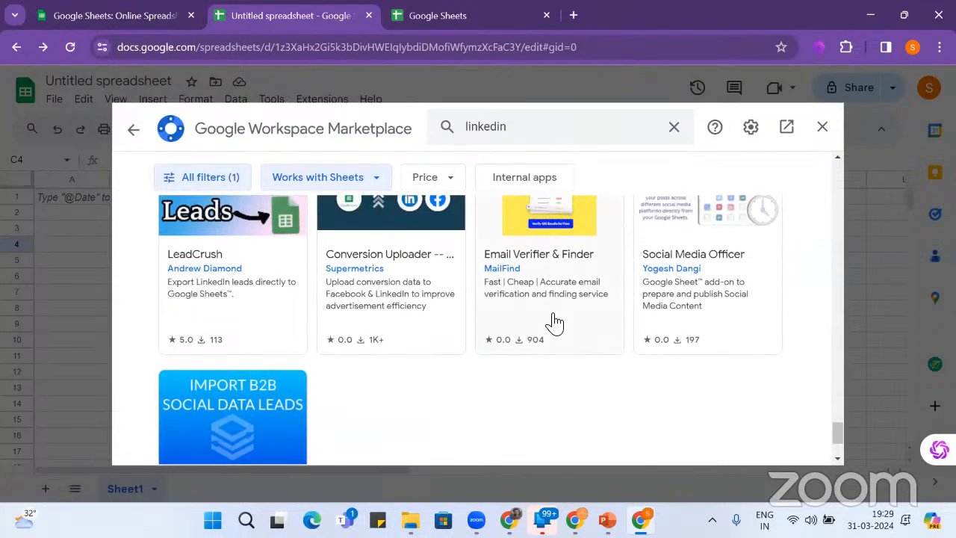
scroll(554, 321, "up", 10)
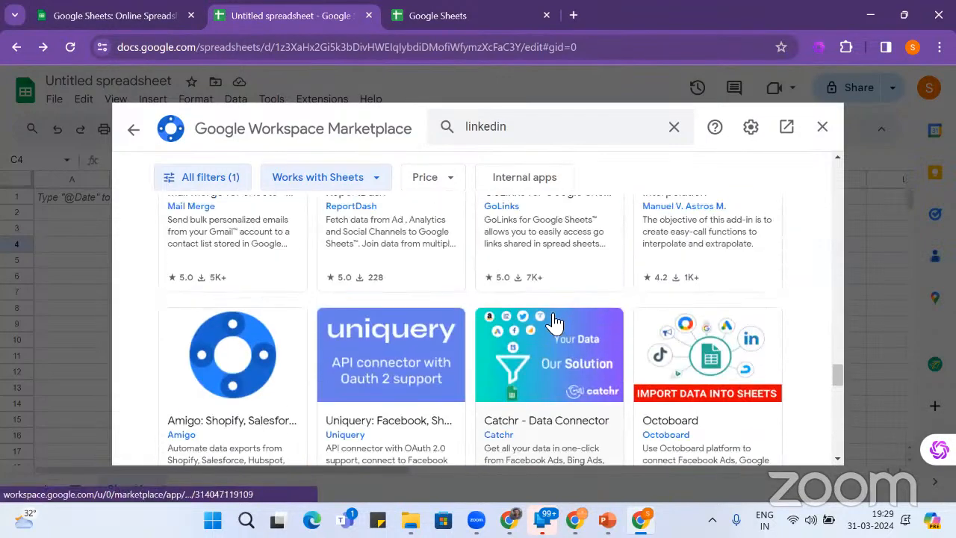
scroll(554, 321, "up", 15)
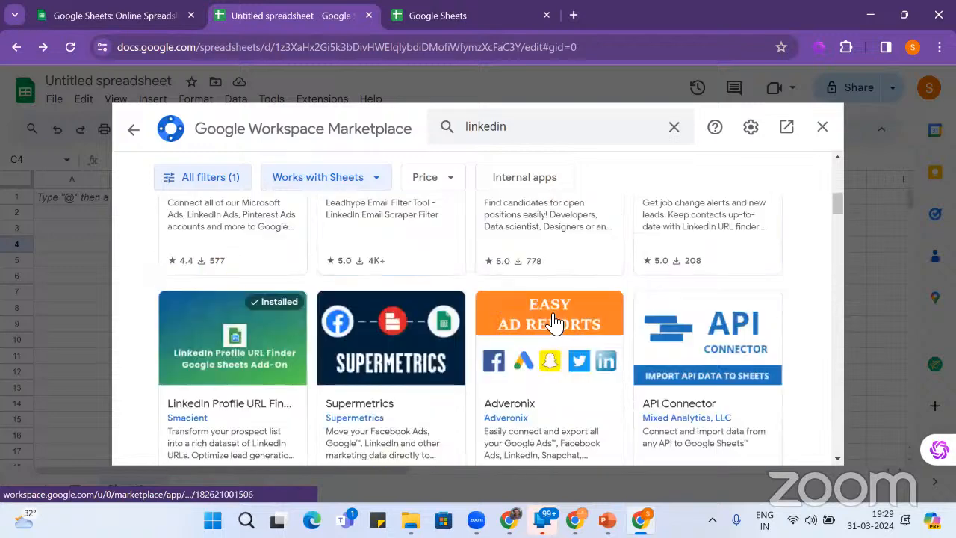
scroll(555, 321, "up", 5)
left_click(609, 128)
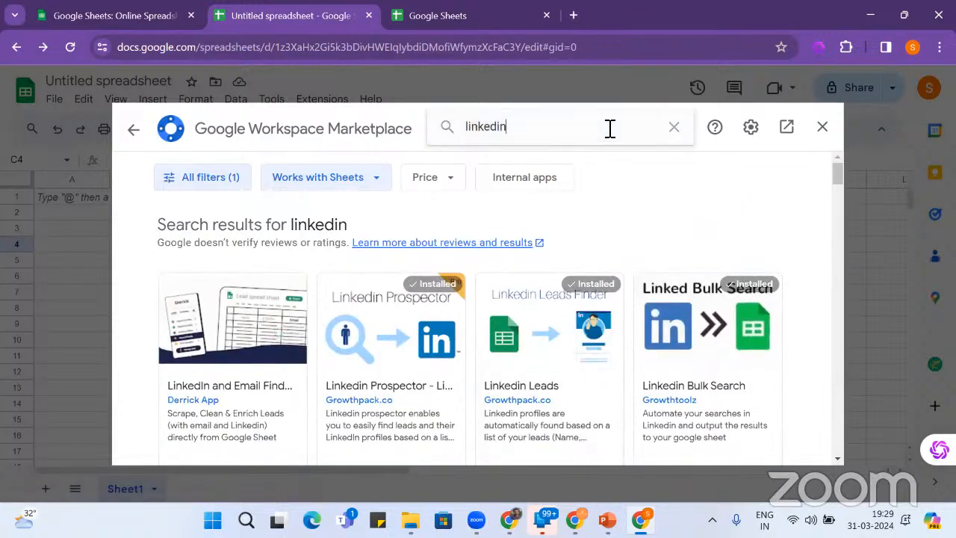
- Close the Marketplace and show the GPT for Slides Sheets Docs submenu under Extensions
left_click(823, 126)
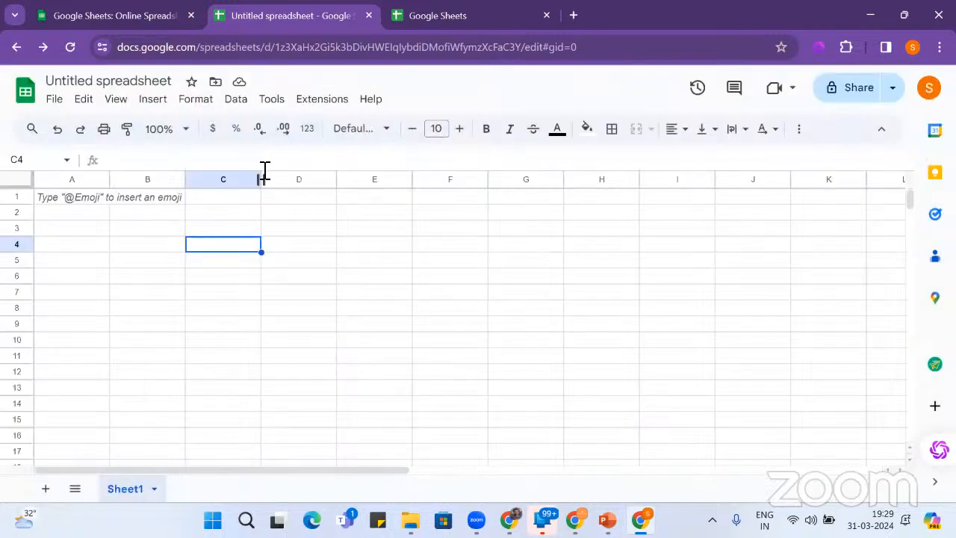
left_click(275, 102)
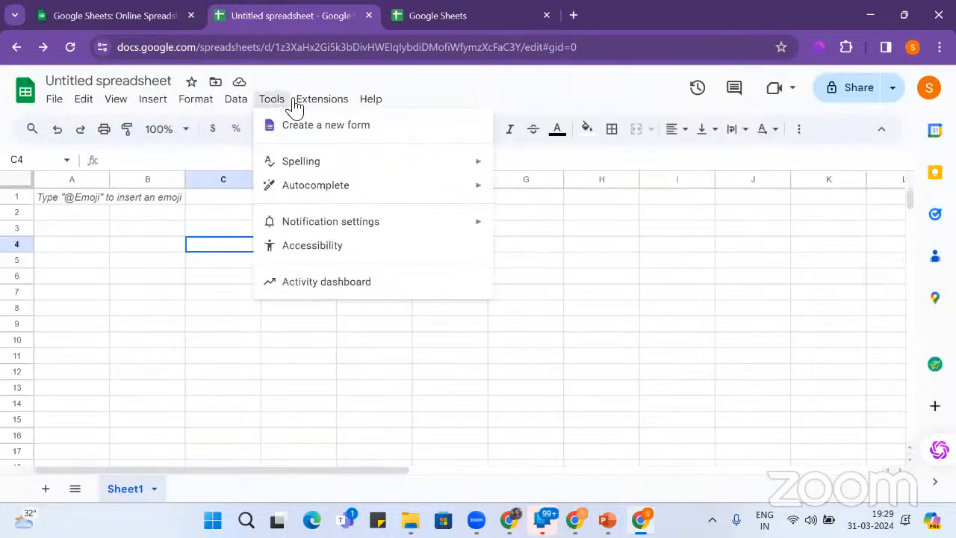
mouse_move(306, 105)
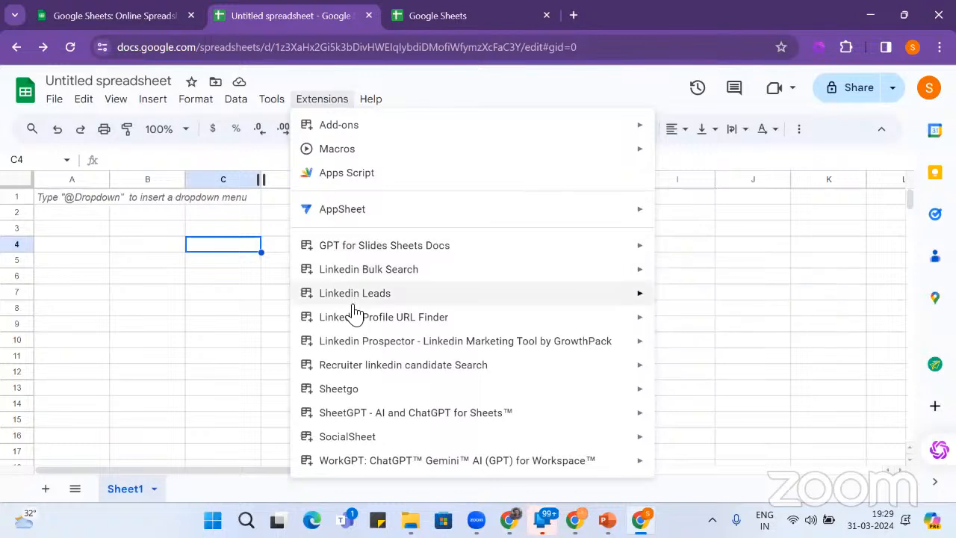
mouse_move(362, 252)
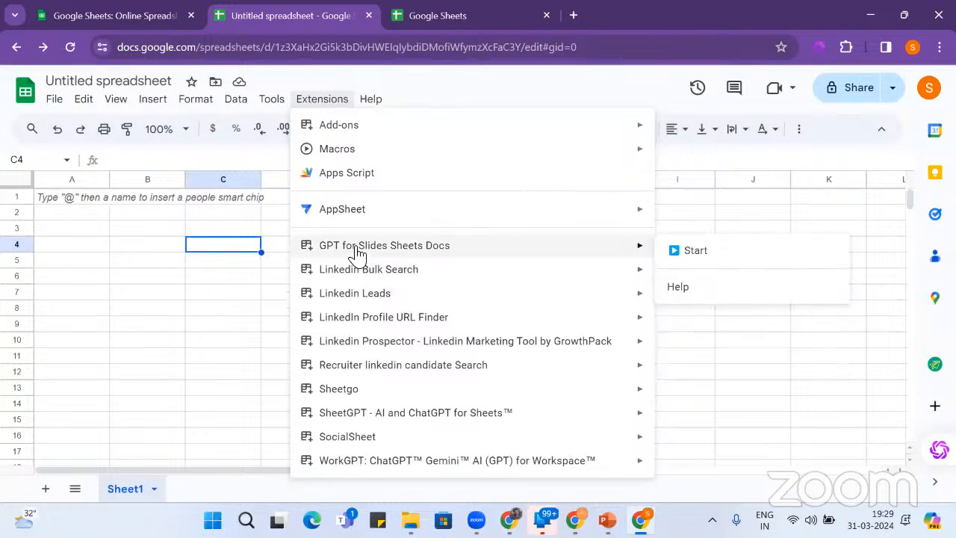
mouse_move(327, 137)
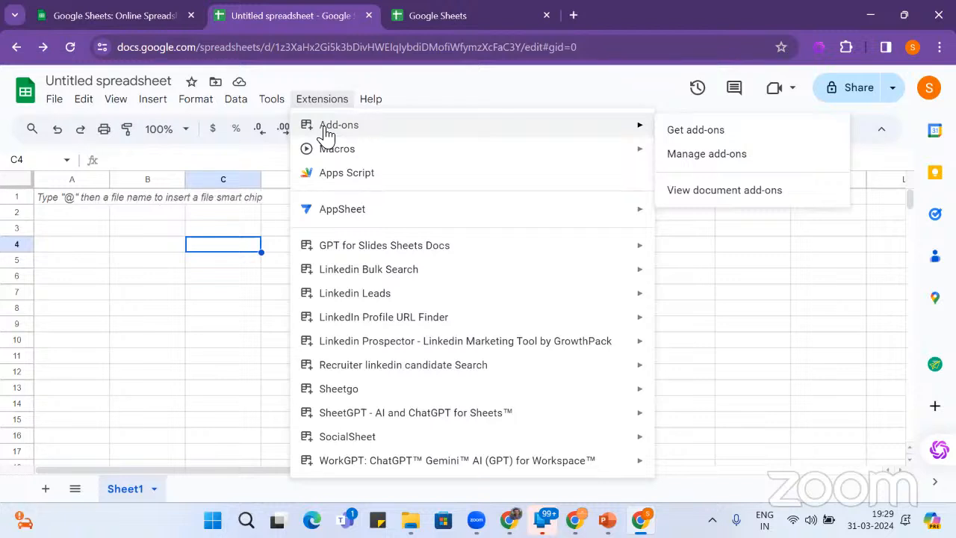
mouse_move(449, 318)
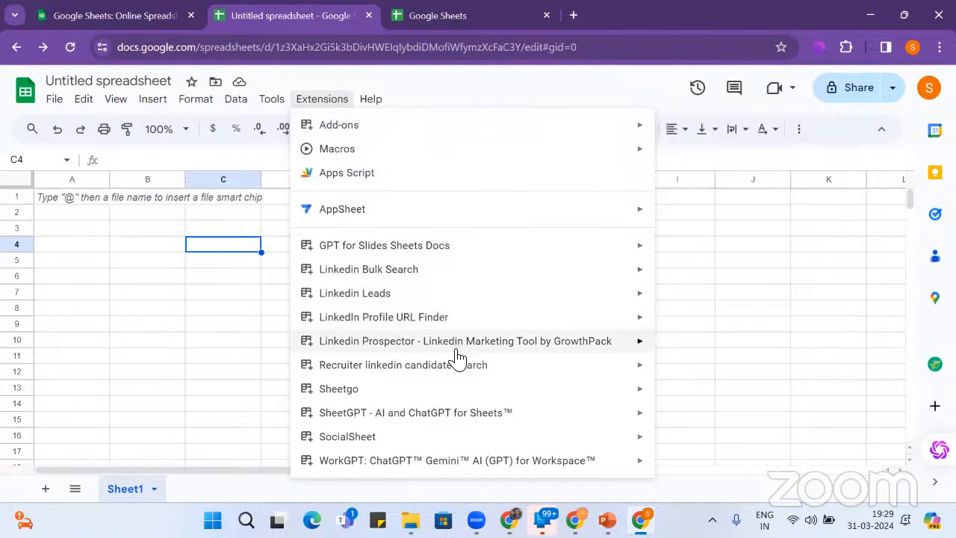
mouse_move(457, 349)
mouse_move(448, 248)
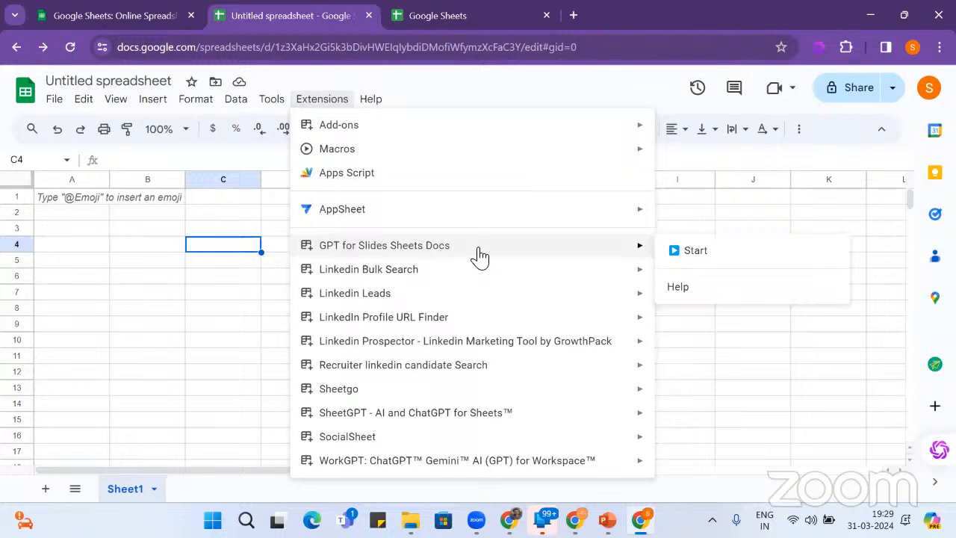
- Start GPT for Slides Sheets Docs and scroll through its sidebar
left_click(695, 252)
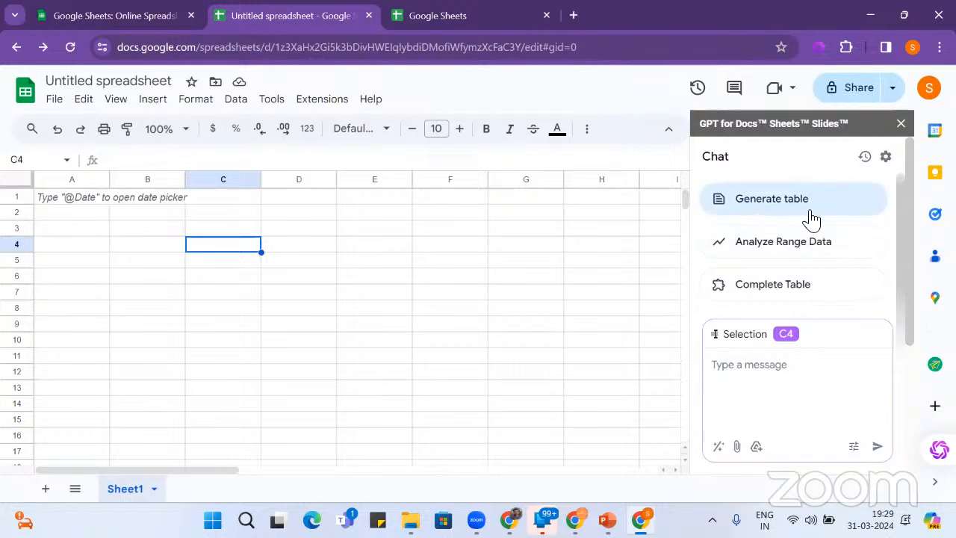
scroll(849, 291, "down", 3)
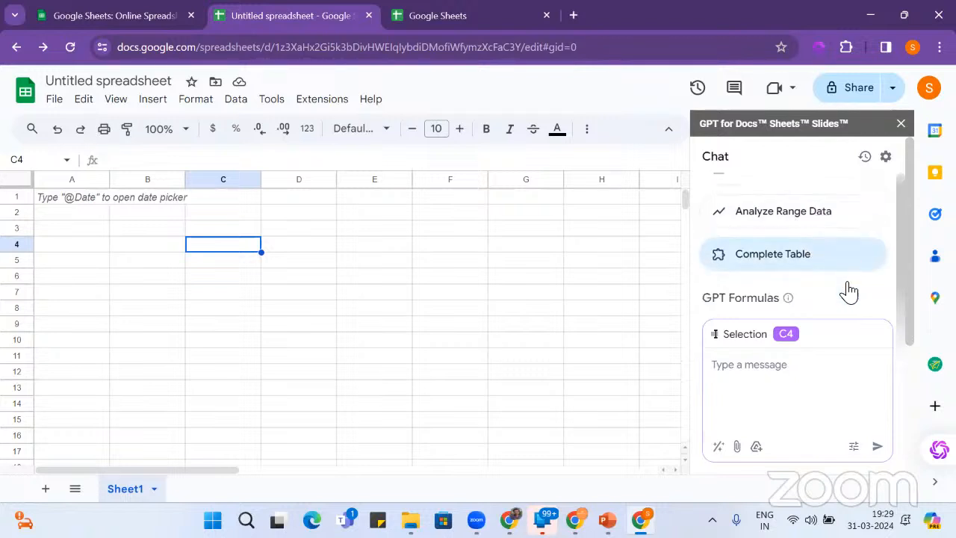
scroll(850, 291, "up", 1)
scroll(849, 291, "up", 3)
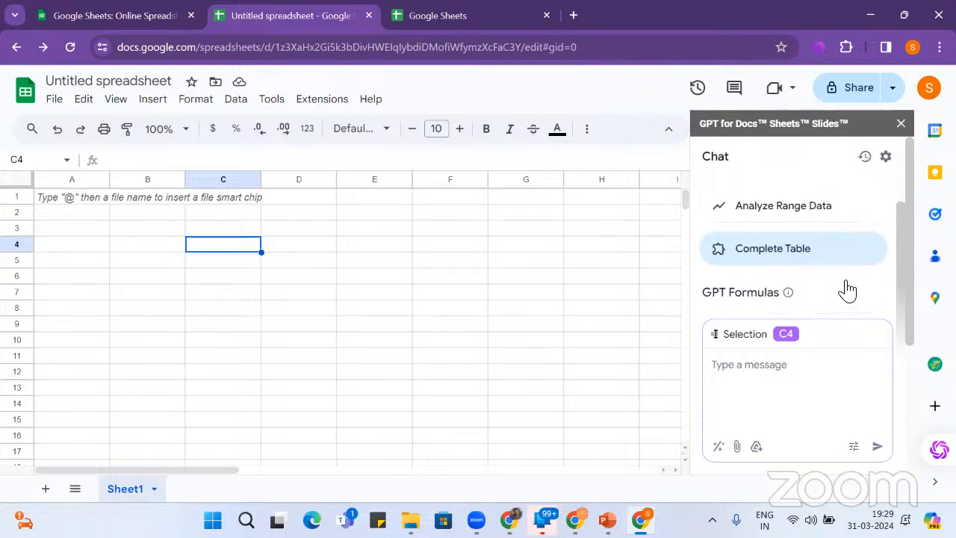
scroll(848, 290, "down", 3)
scroll(847, 290, "down", 1)
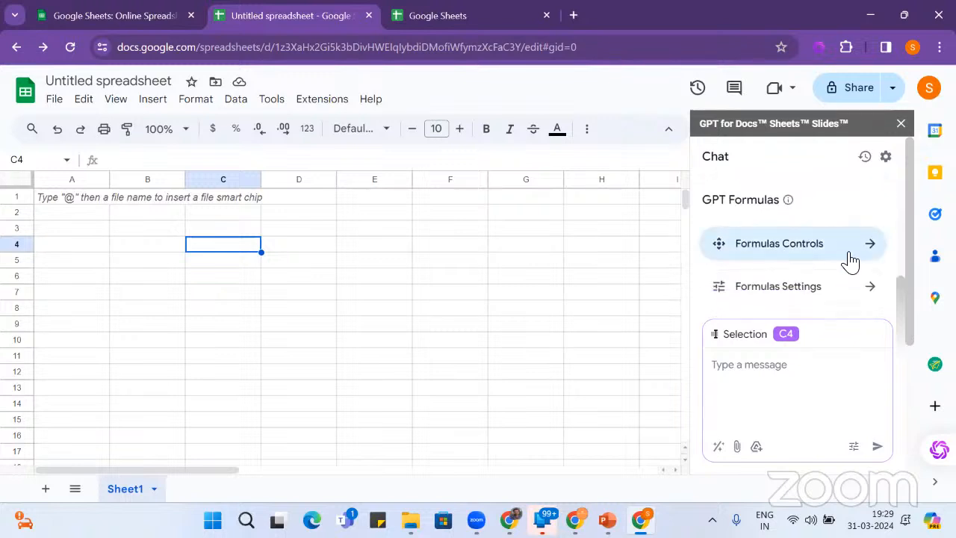
- View Formulas Controls, return to Chat, and scroll down to the Open demo sheet link
left_click(851, 260)
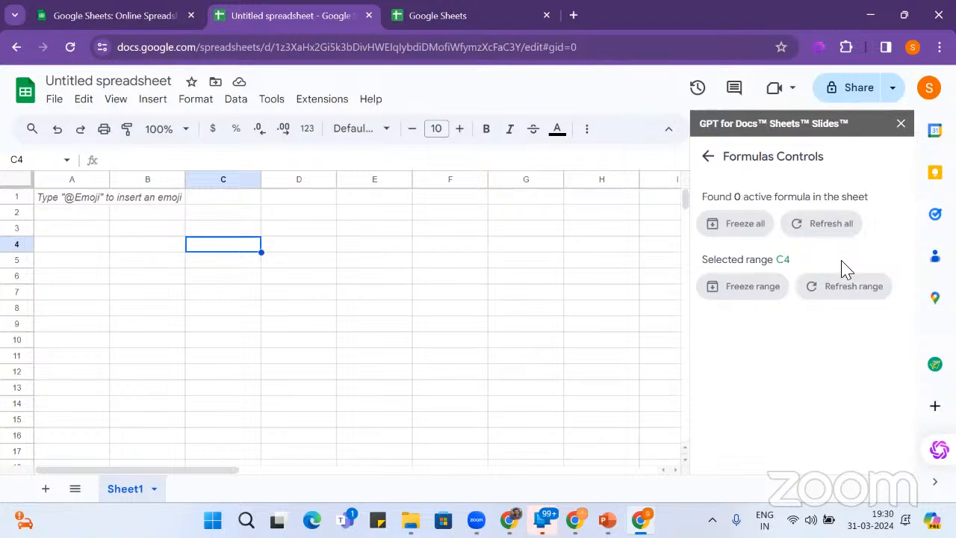
left_click(708, 161)
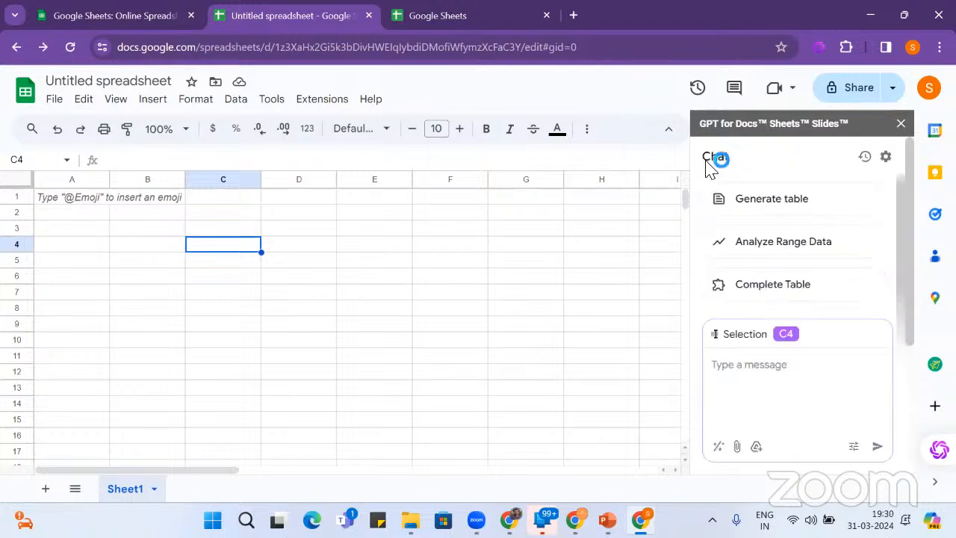
scroll(803, 256, "down", 2)
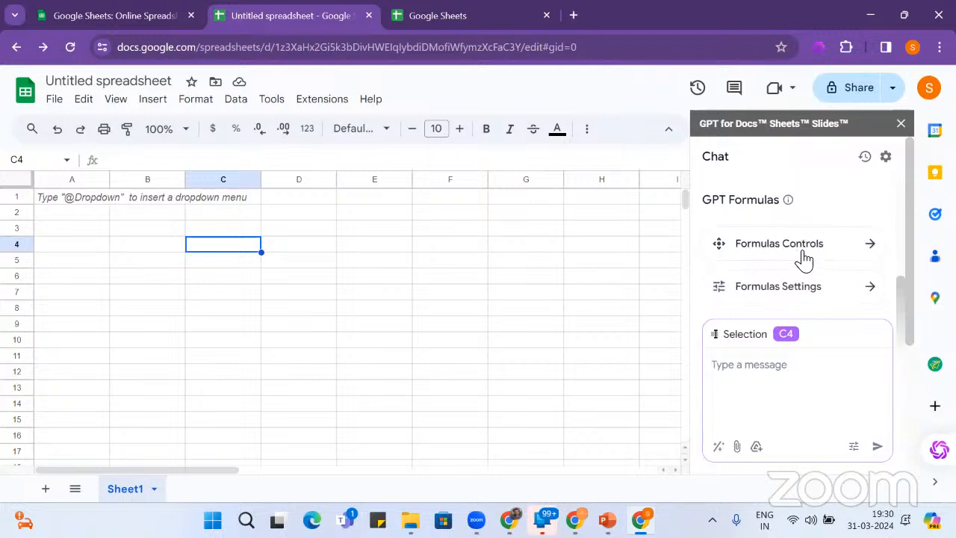
scroll(806, 263, "down", 2)
scroll(812, 267, "down", 2)
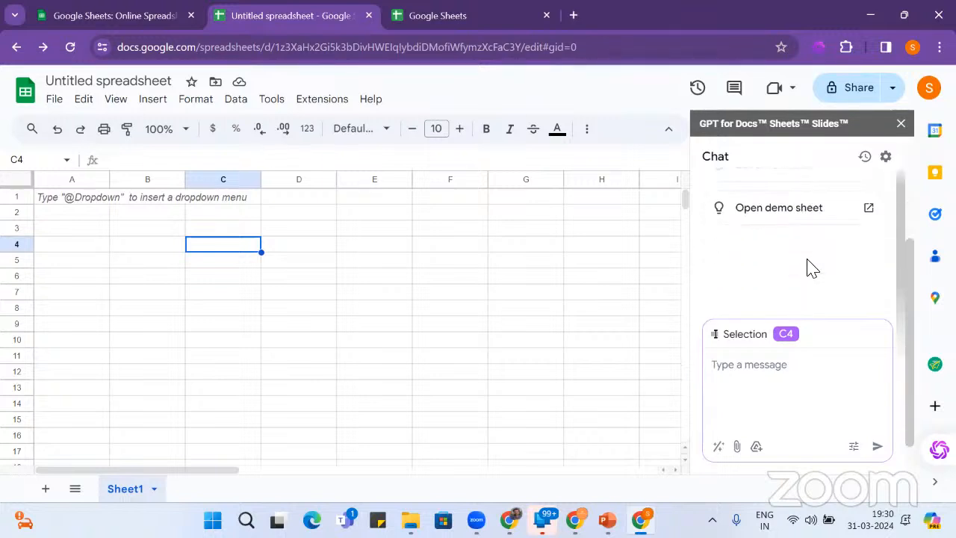
- Open the 'GPT for Google Sheets - Examples' demo sheet, scroll through it, then close its tab
left_click(773, 214)
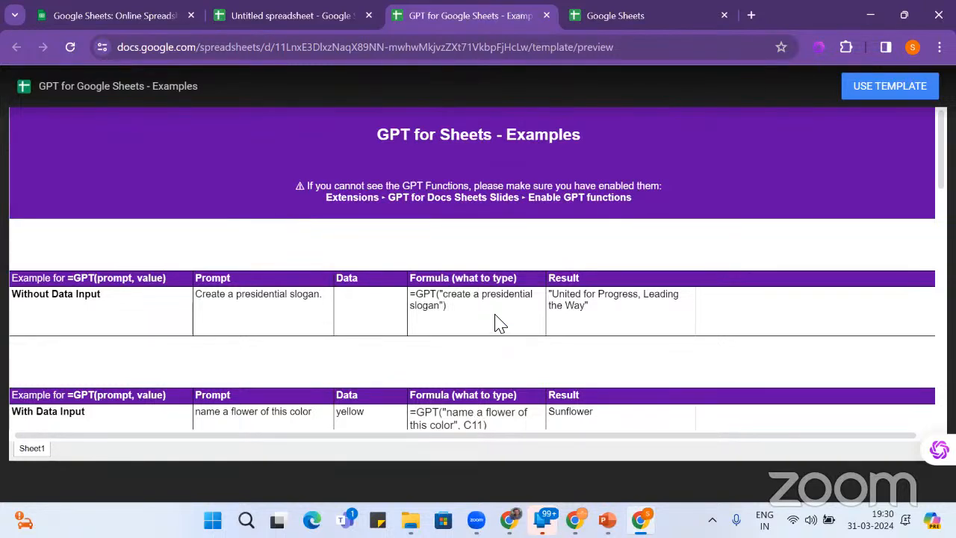
scroll(500, 323, "down", 2)
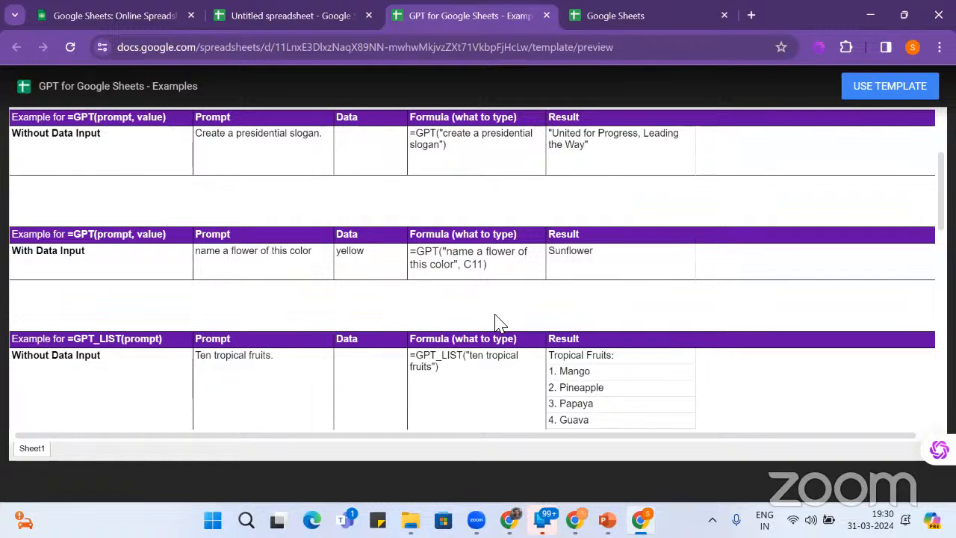
scroll(499, 324, "down", 2)
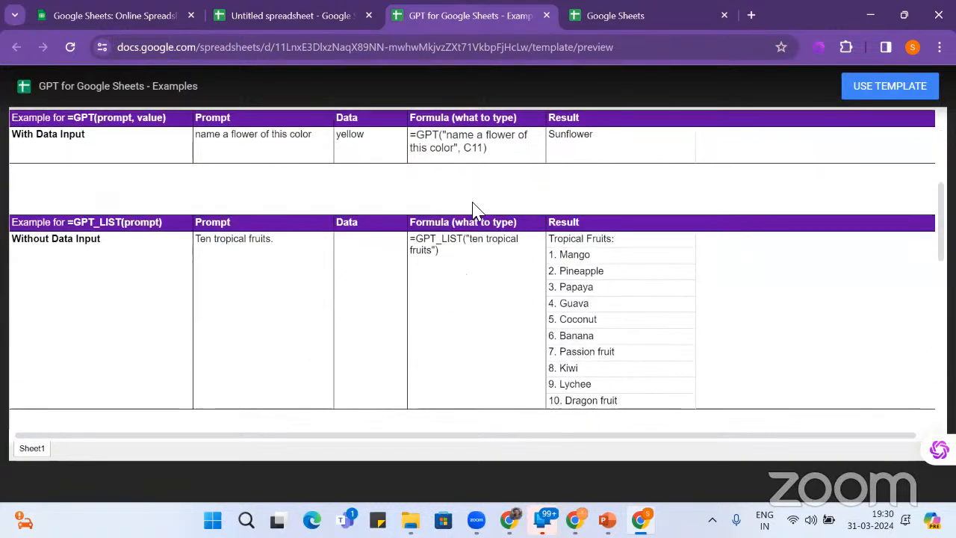
scroll(569, 297, "down", 2)
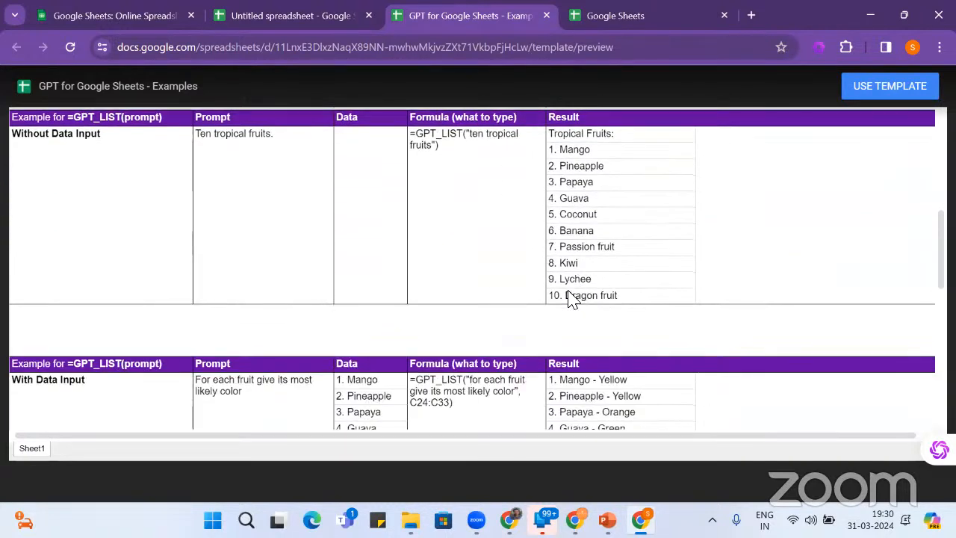
scroll(570, 298, "down", 6)
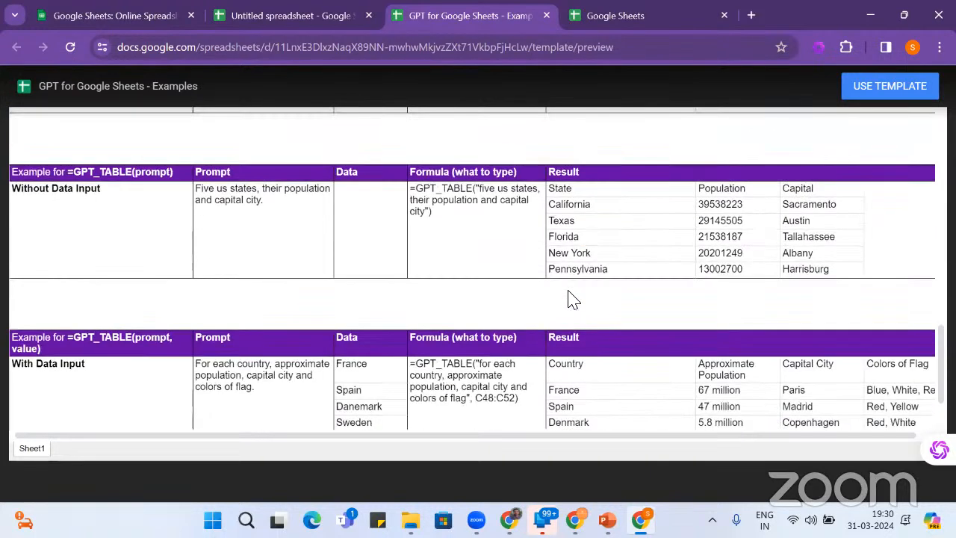
scroll(573, 298, "down", 1)
scroll(569, 298, "up", 13)
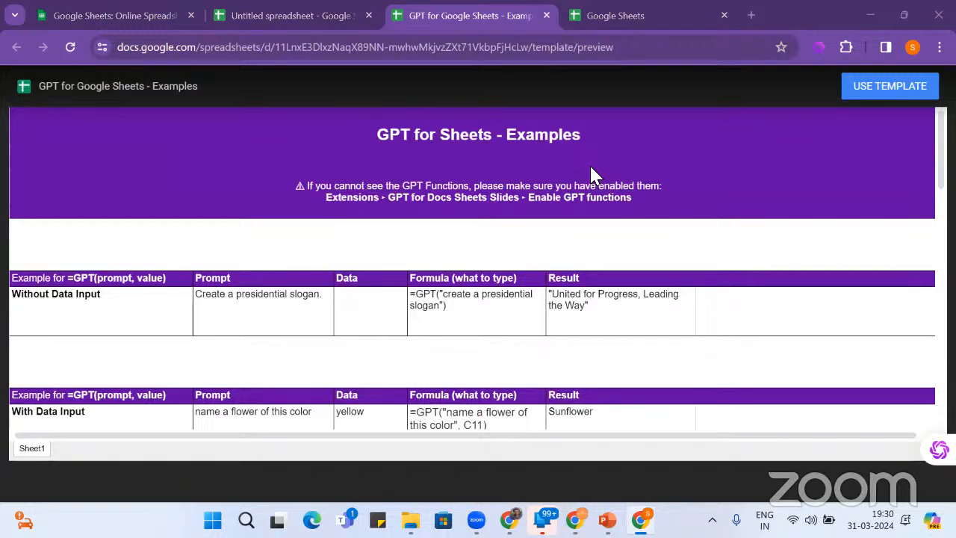
left_click(546, 16)
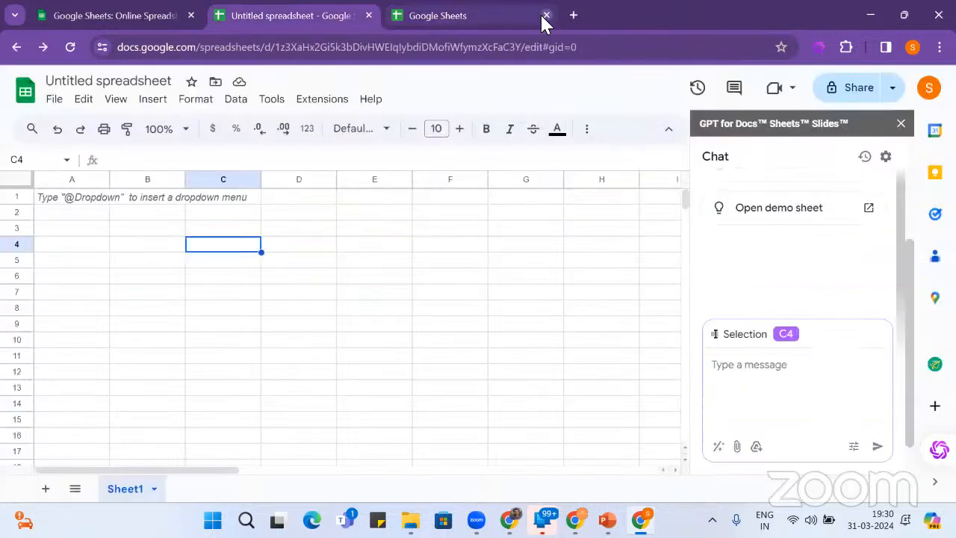
- Close the GPT sidebar and open the GPT for Slides Sheets Docs Marketplace listing via its Help menu
left_click(901, 124)
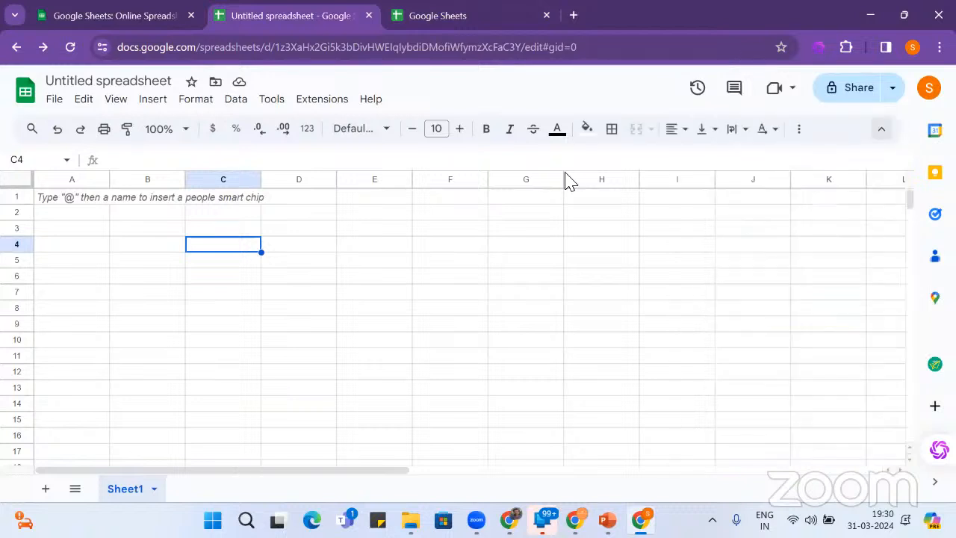
left_click(272, 101)
left_click(322, 100)
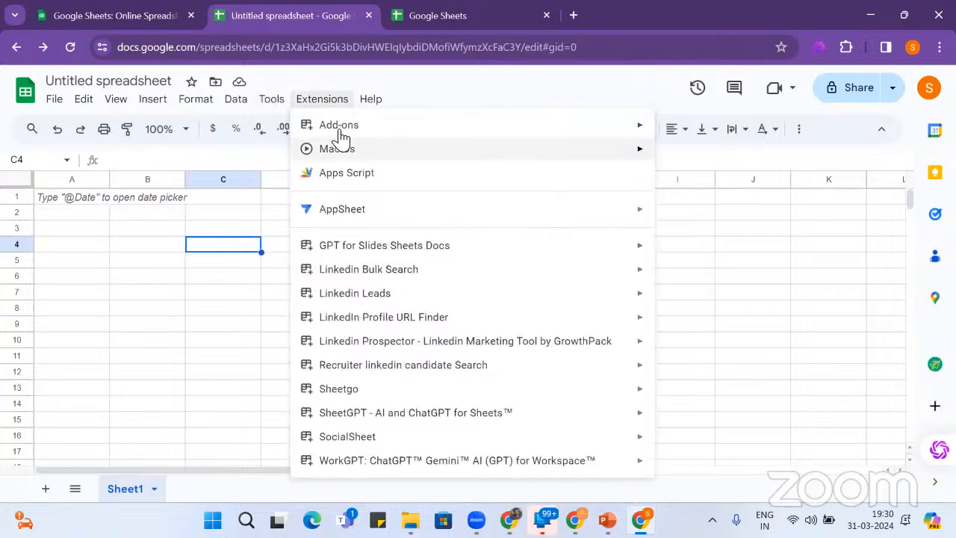
mouse_move(362, 248)
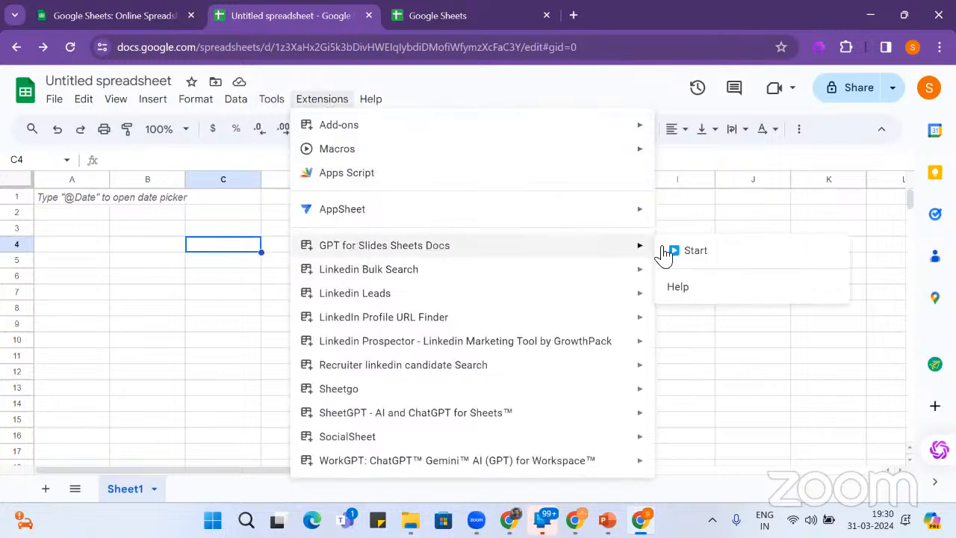
left_click(724, 291)
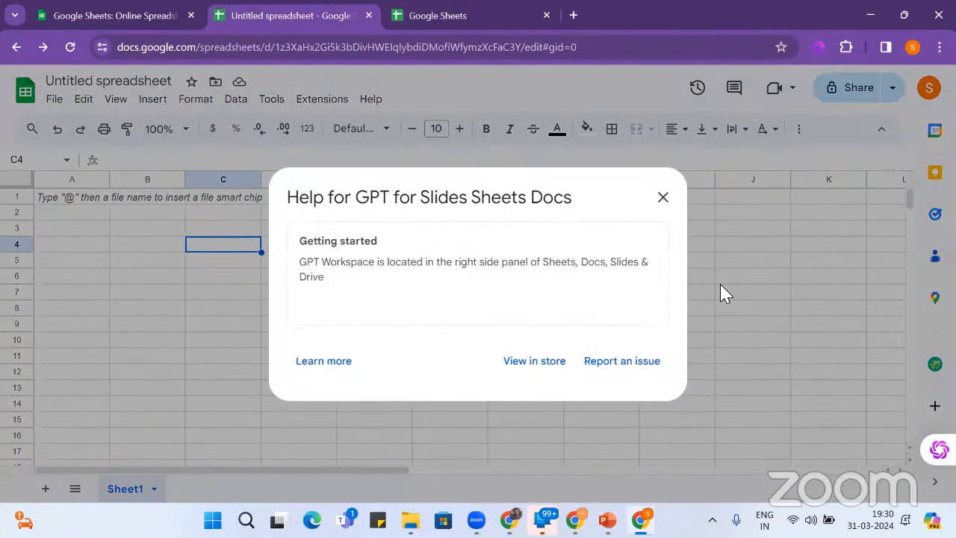
left_click(534, 361)
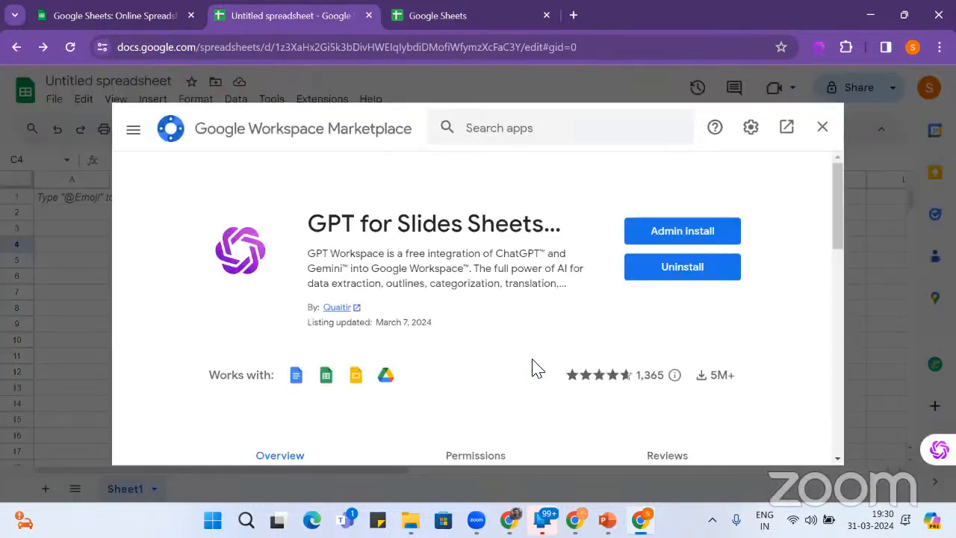
- Uninstall GPT for Slides Sheets Docs from its Marketplace listing and confirm with UNINSTALL APP
left_click(701, 268)
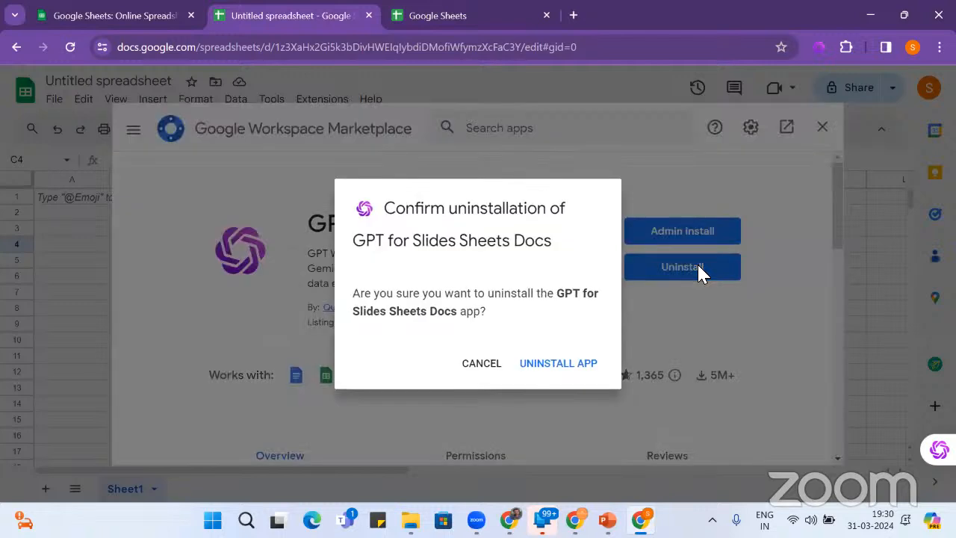
left_click(562, 364)
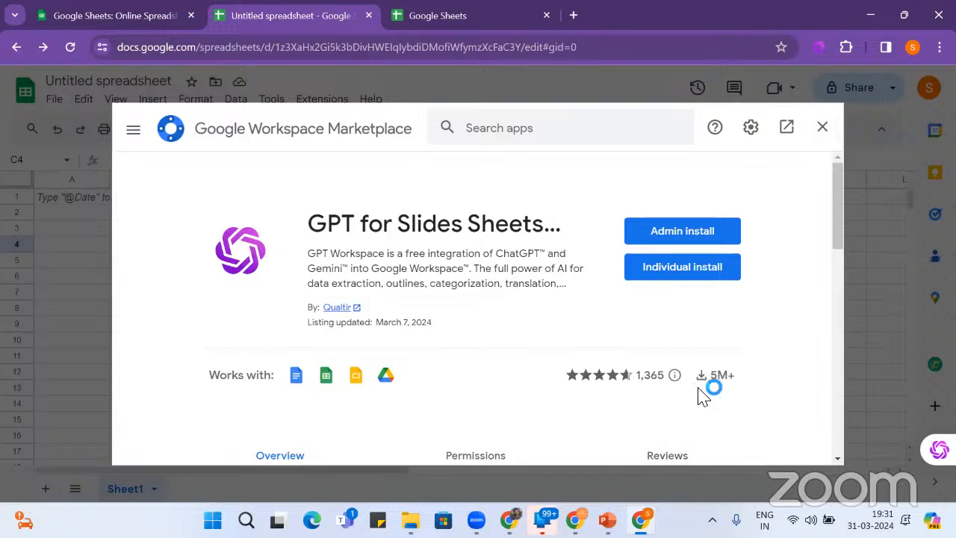
mouse_move(627, 384)
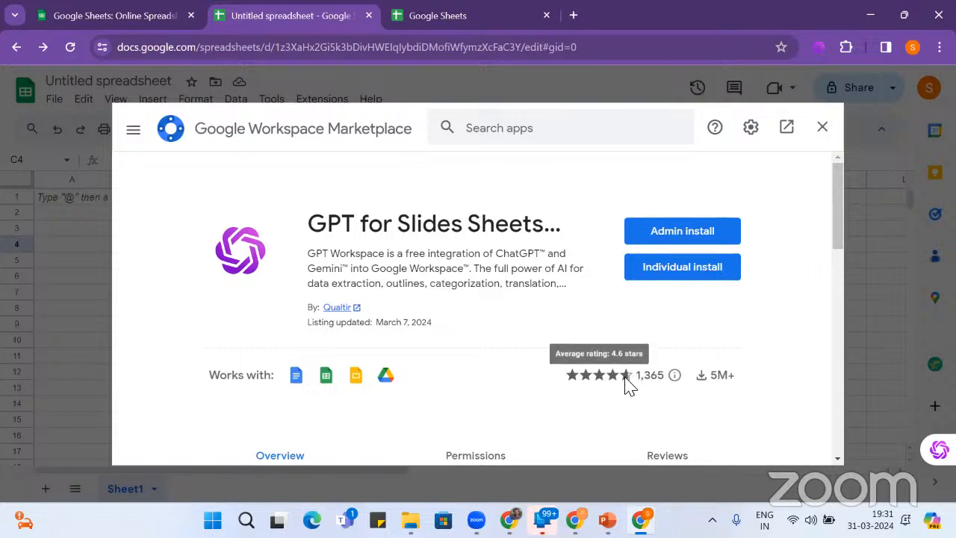
- Close the Marketplace and show the Linkedin Bulk Search sidebar from Extensions
left_click(824, 128)
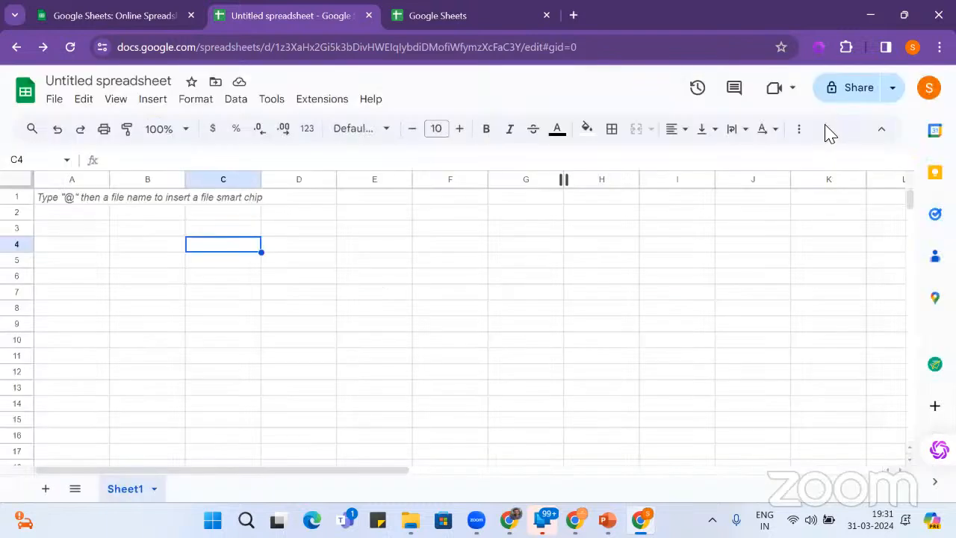
left_click(322, 106)
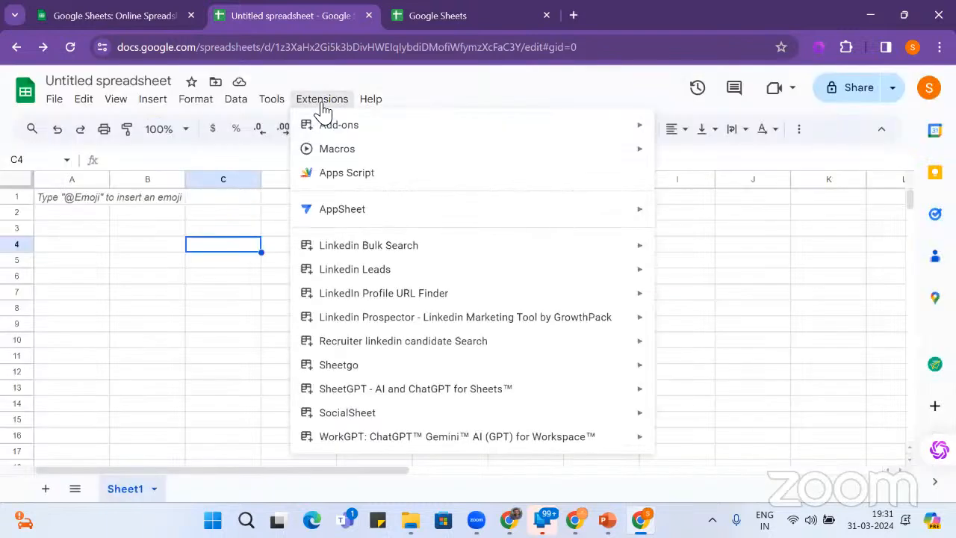
mouse_move(366, 254)
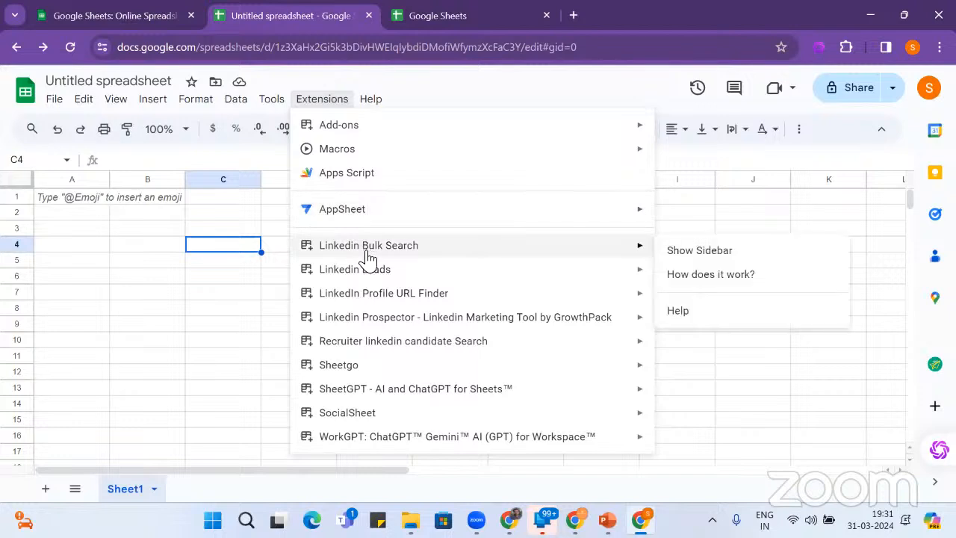
left_click(733, 261)
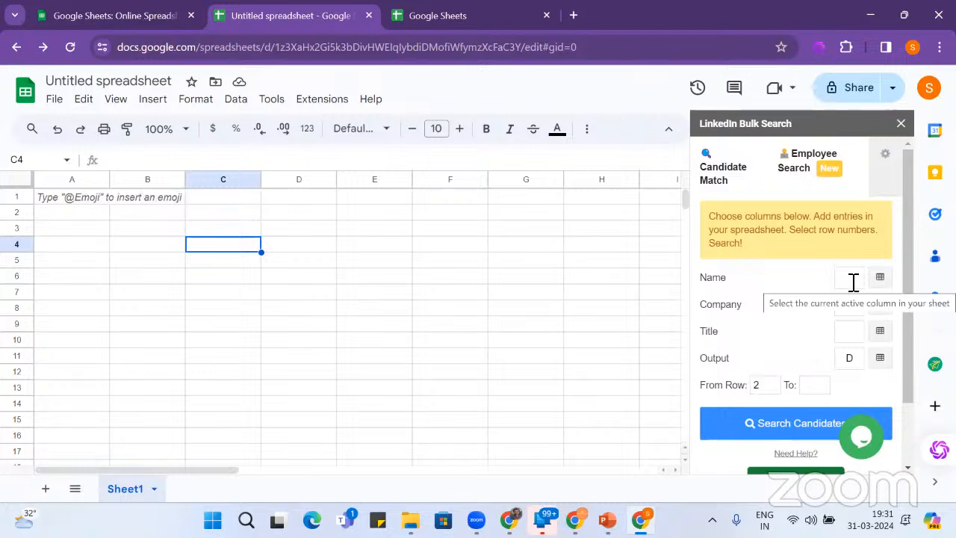
- Enter the headers Name, Comapny, Title and Output across A1:D1
left_click(64, 203)
type("Name")
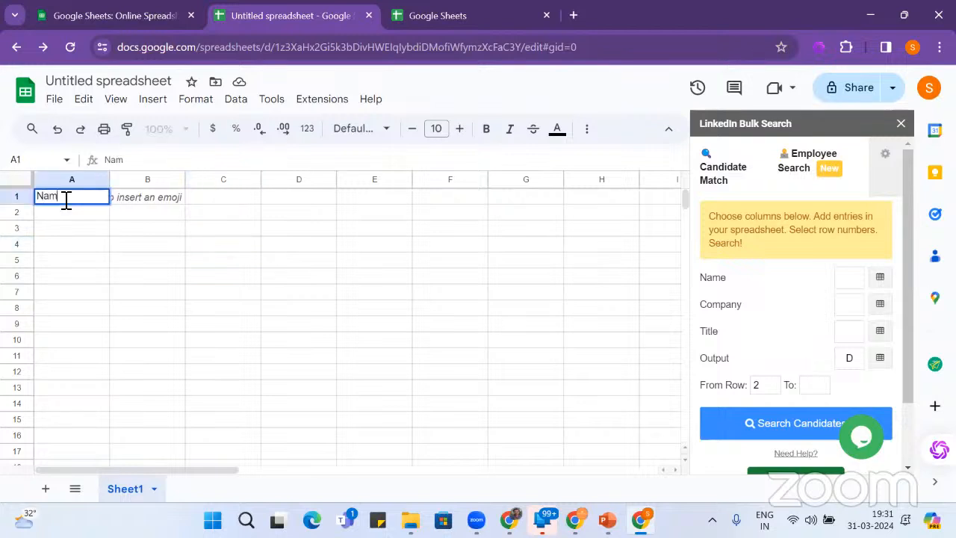
key("Tab")
type("Comap")
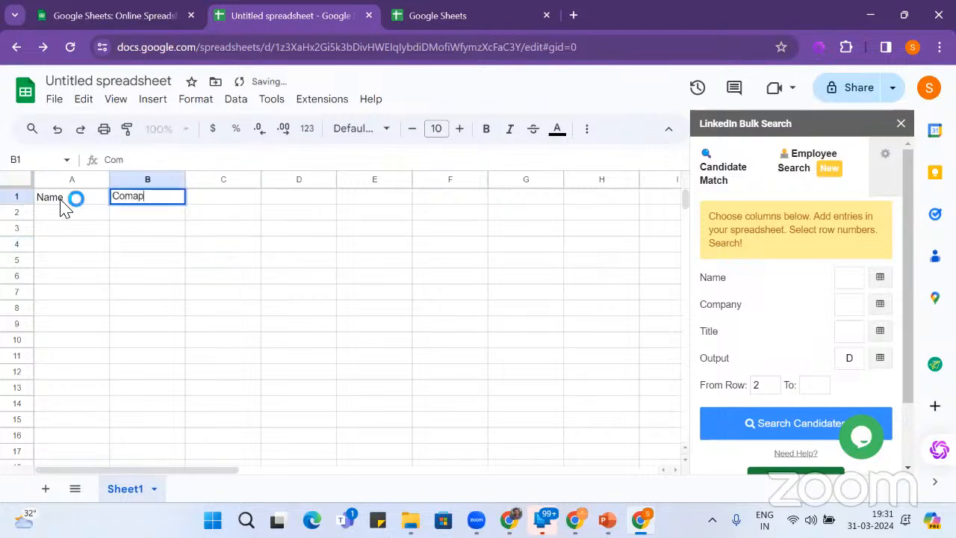
type("ny")
key("Tab")
type("T")
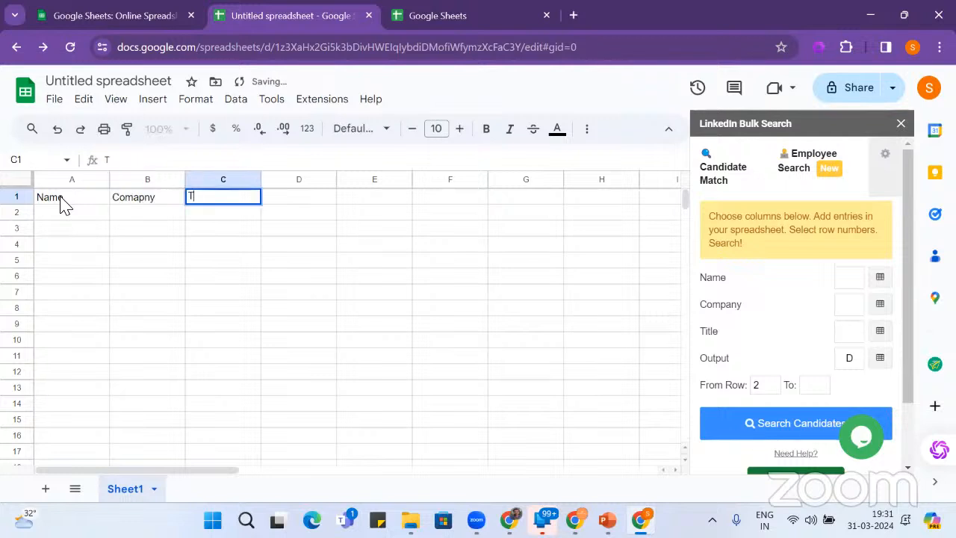
key("Tab")
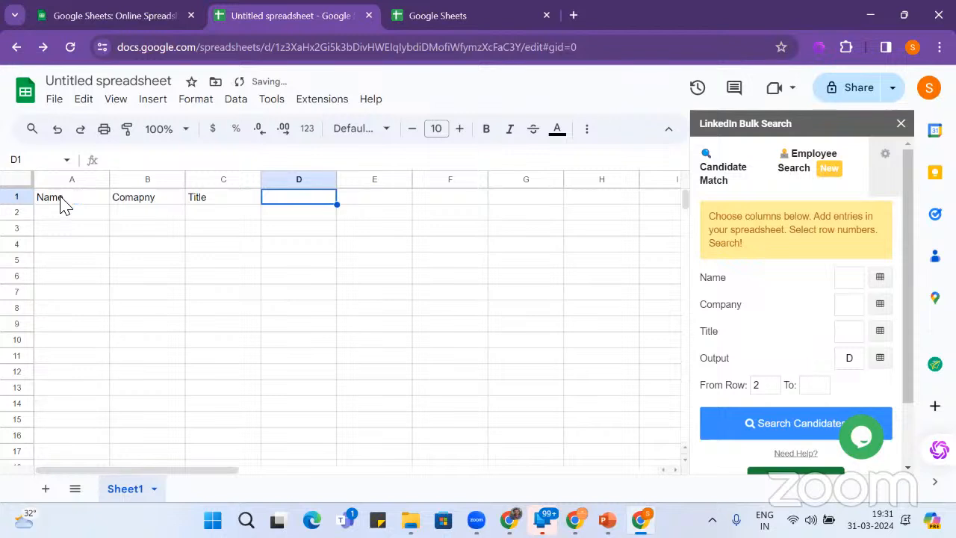
type("Out")
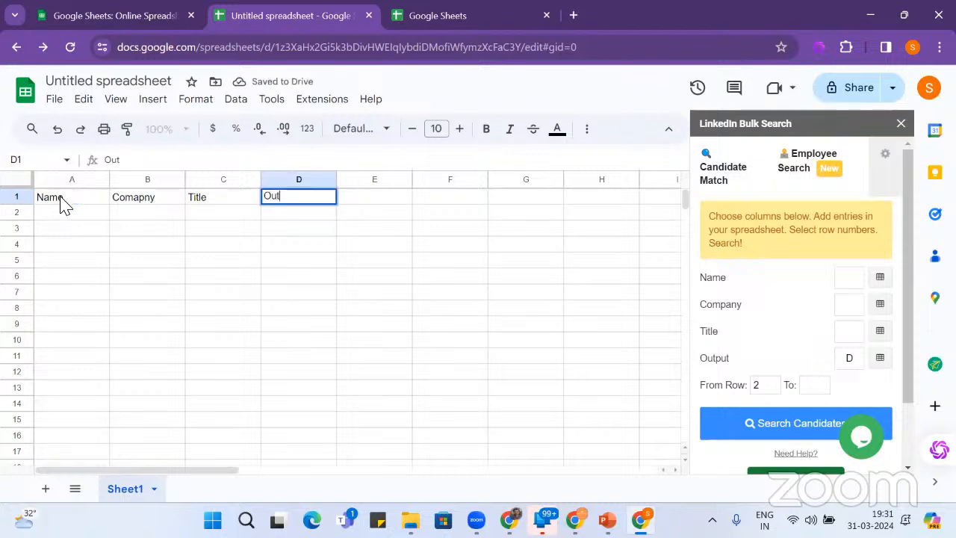
type("put")
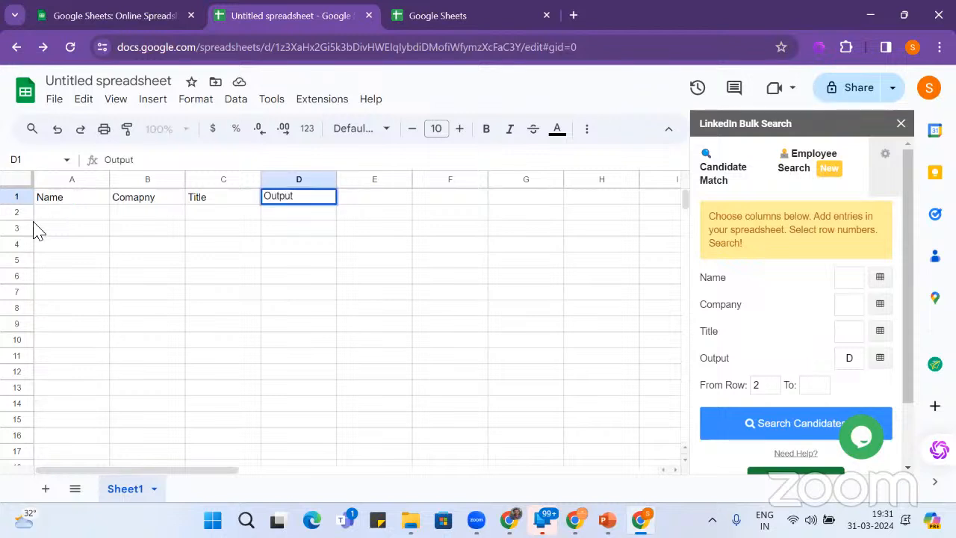
- Fill row 2 with a candidate's full name, SourcingXPress and Talent Sourcer
left_click(66, 221)
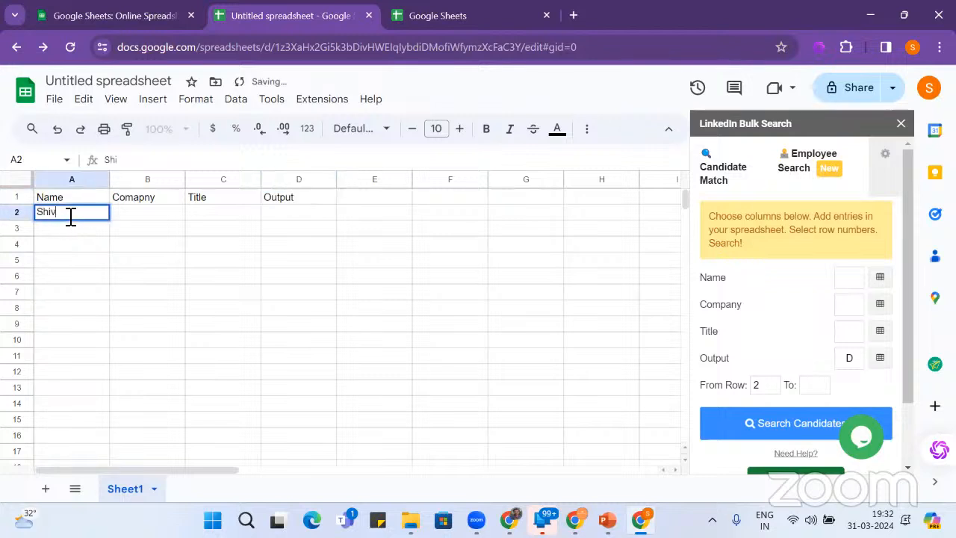
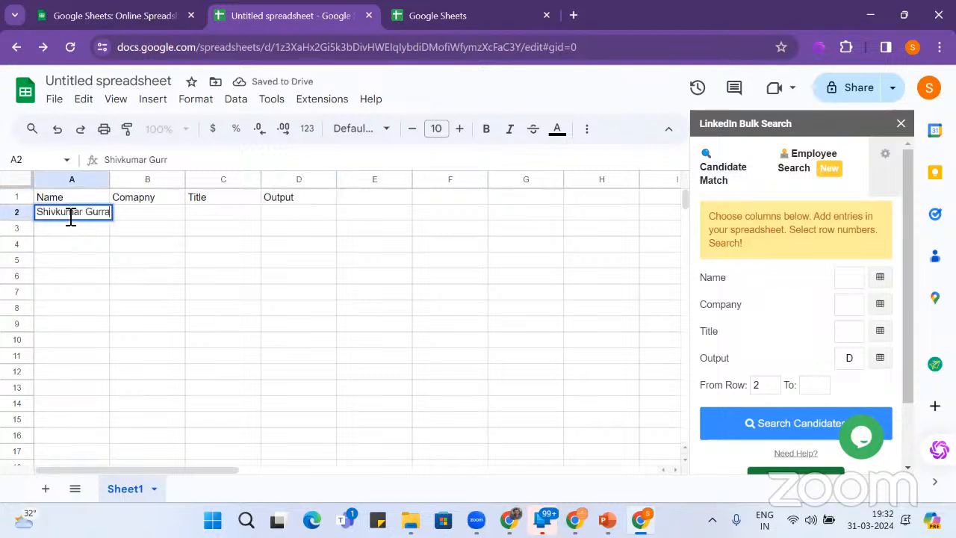
key("Tab")
type("urc")
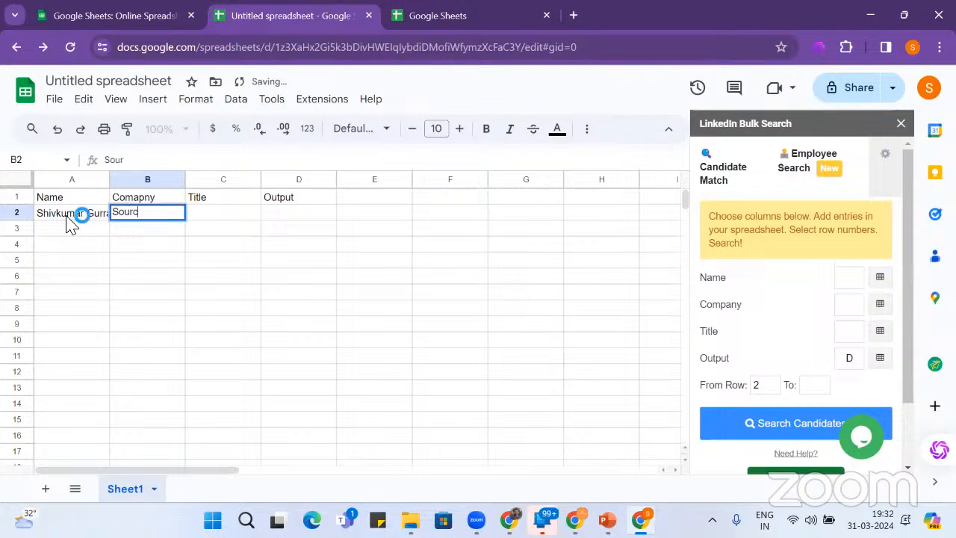
type("ingXPress")
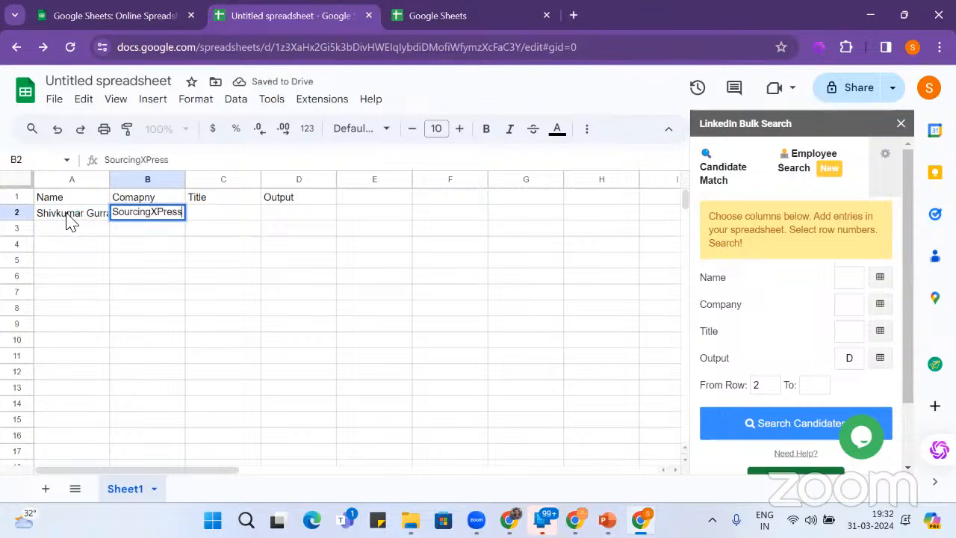
key("Tab")
type("T")
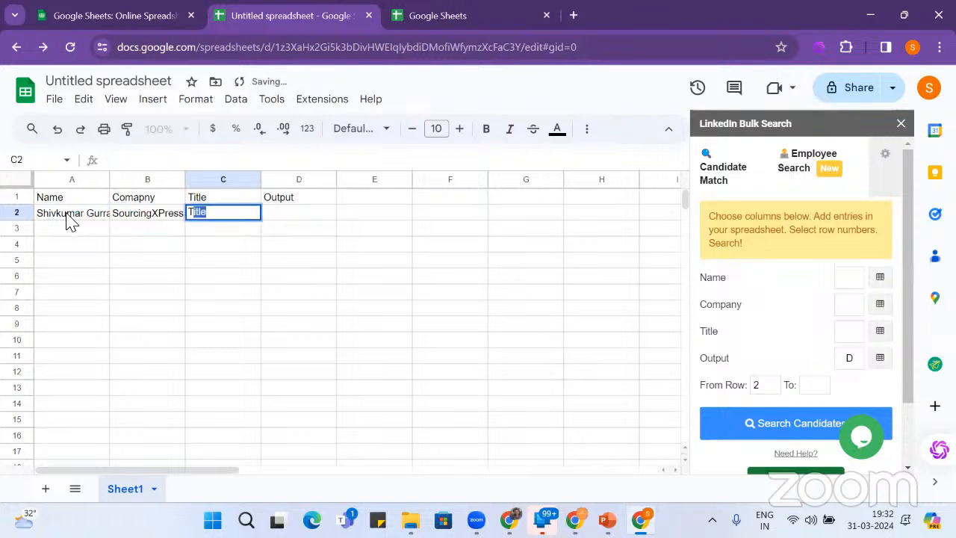
type("alent S")
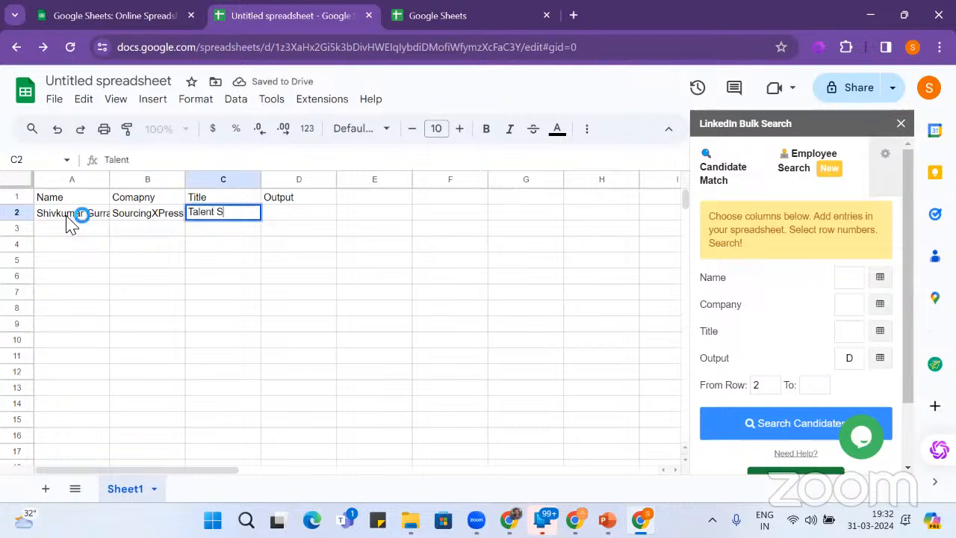
type("ource")
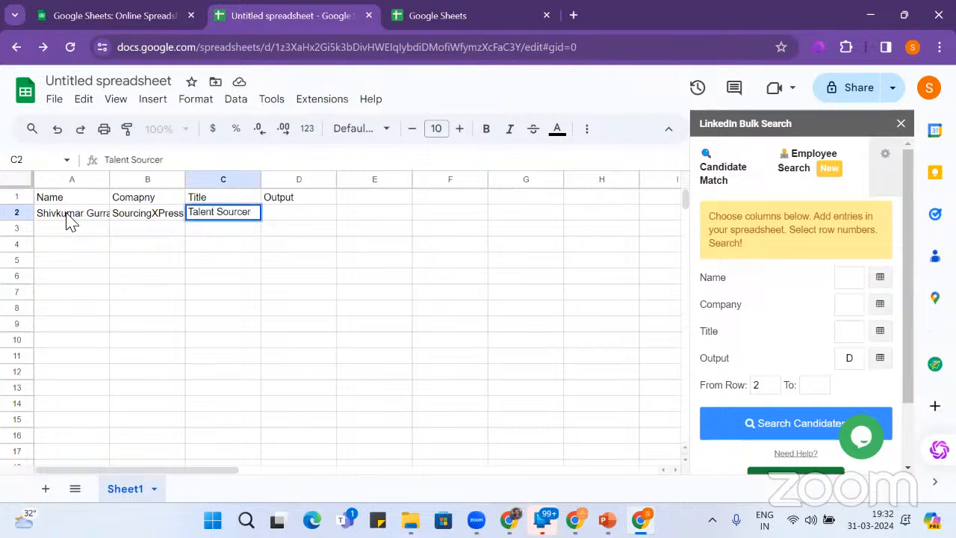
type("r")
key("Tab")
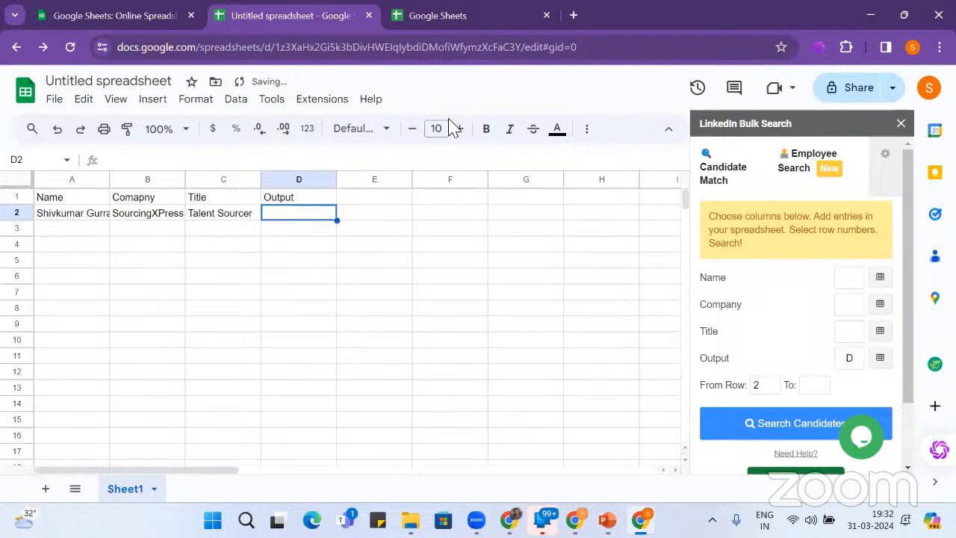
- Map the Bulk Search name column to A2 and the company column to B2
left_click(877, 283)
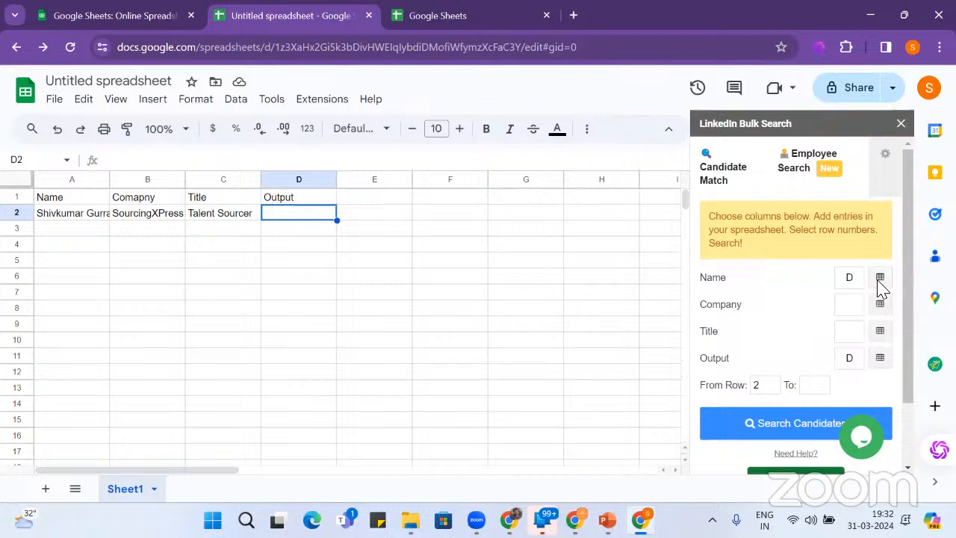
left_click(78, 217)
left_click(877, 283)
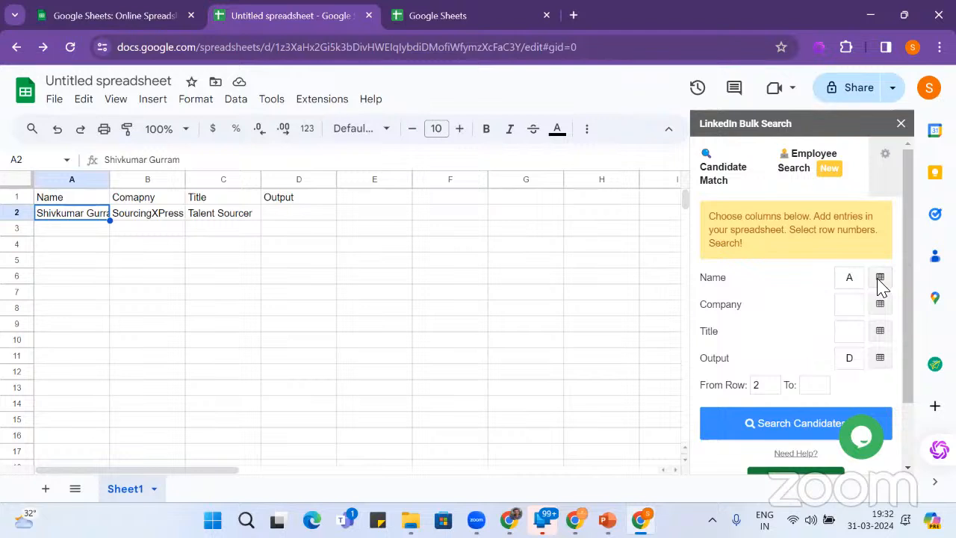
left_click(172, 217)
left_click(880, 307)
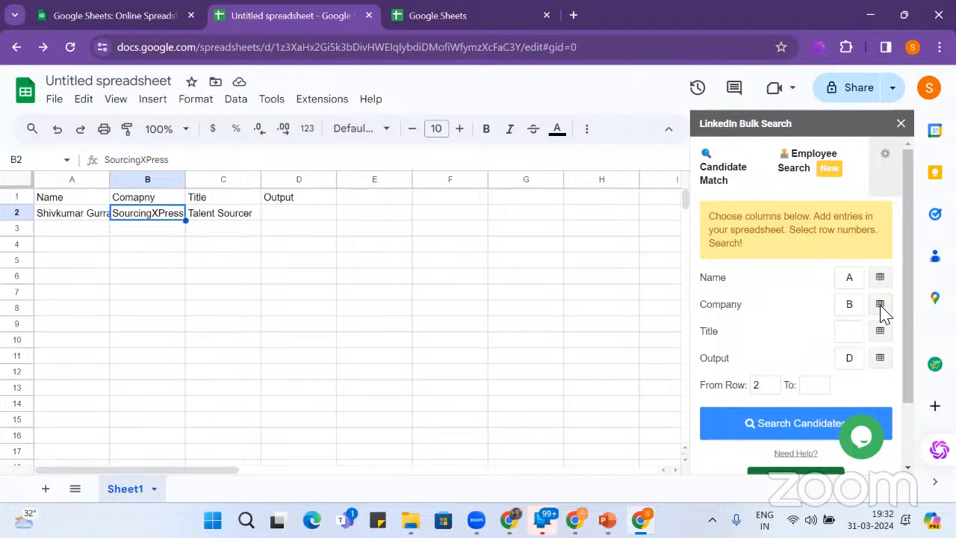
- Set Title from column C with output at D2, then run Search Candidates
left_click(252, 218)
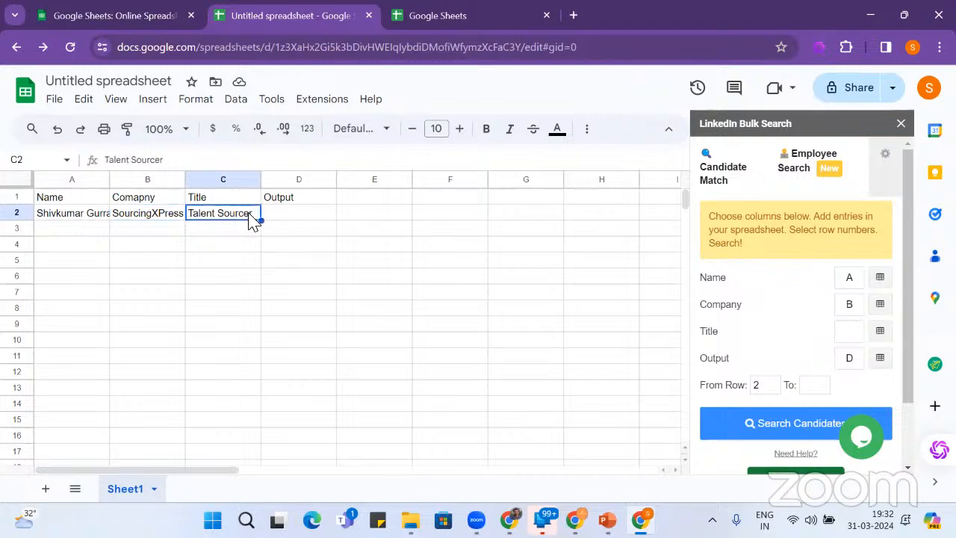
left_click(880, 333)
left_click(330, 217)
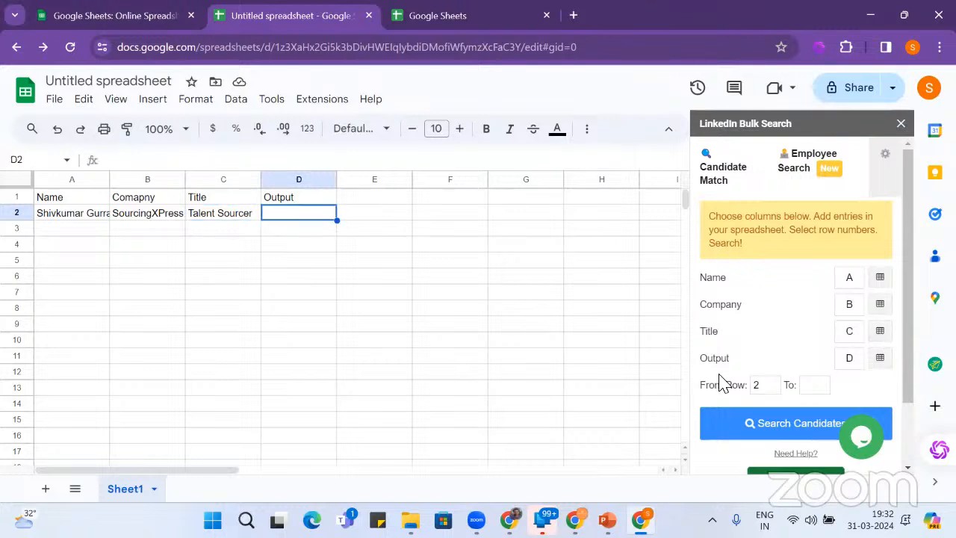
left_click(777, 423)
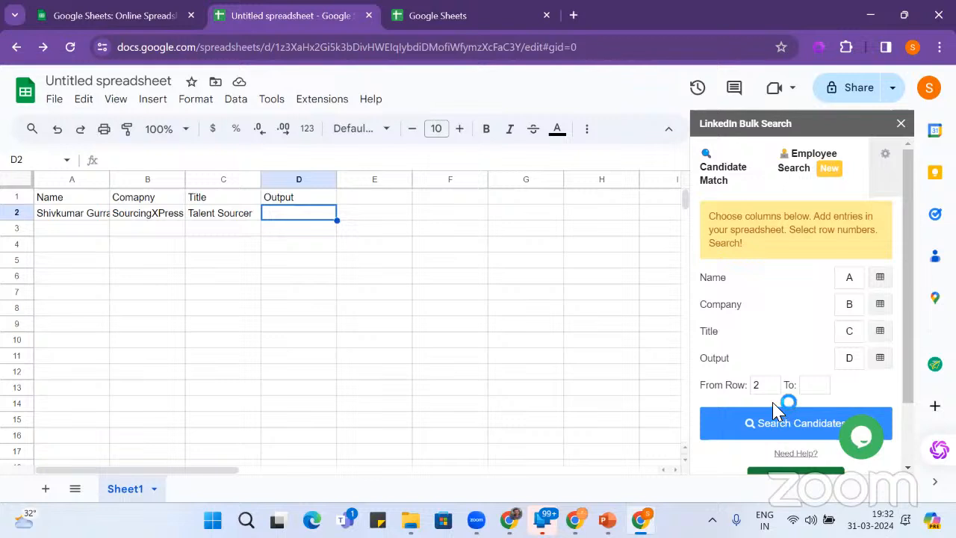
left_click(801, 428)
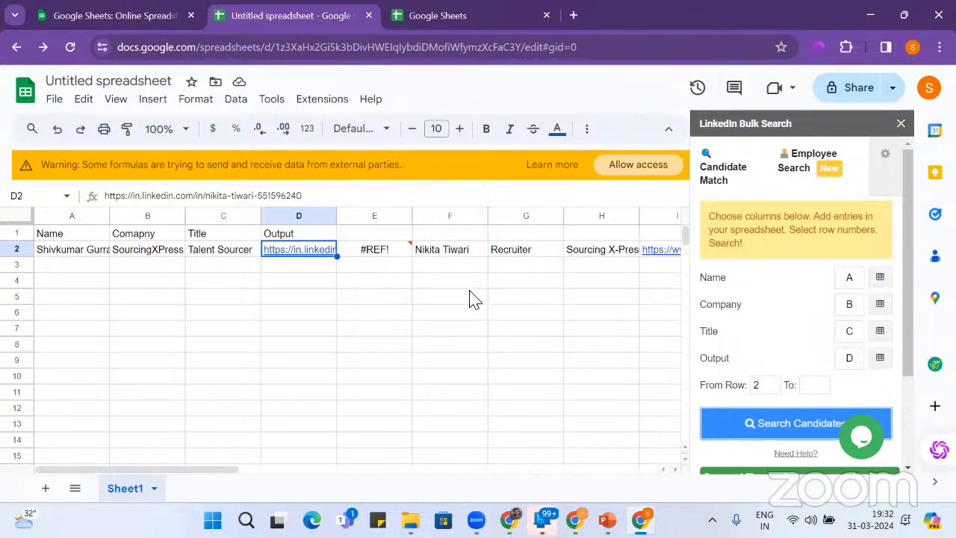
- Review row 2 results from E2 to J2: #REF!, matched name, Recruiter, search link, Low rating
left_click(410, 297)
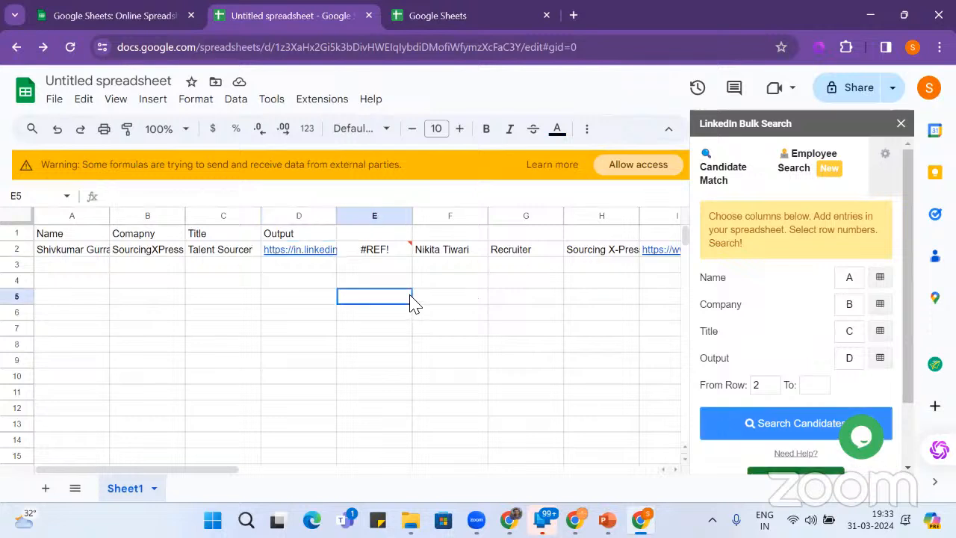
left_click(378, 249)
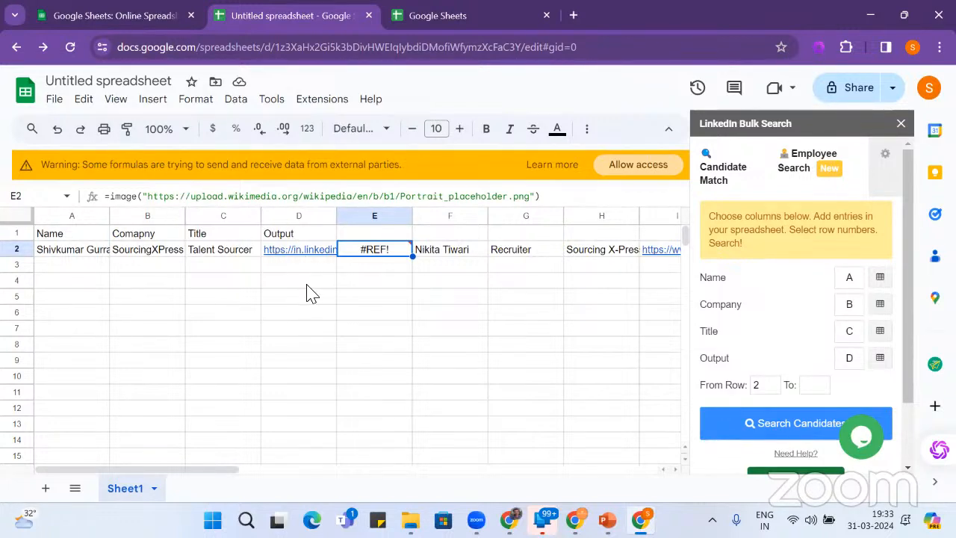
key("Right")
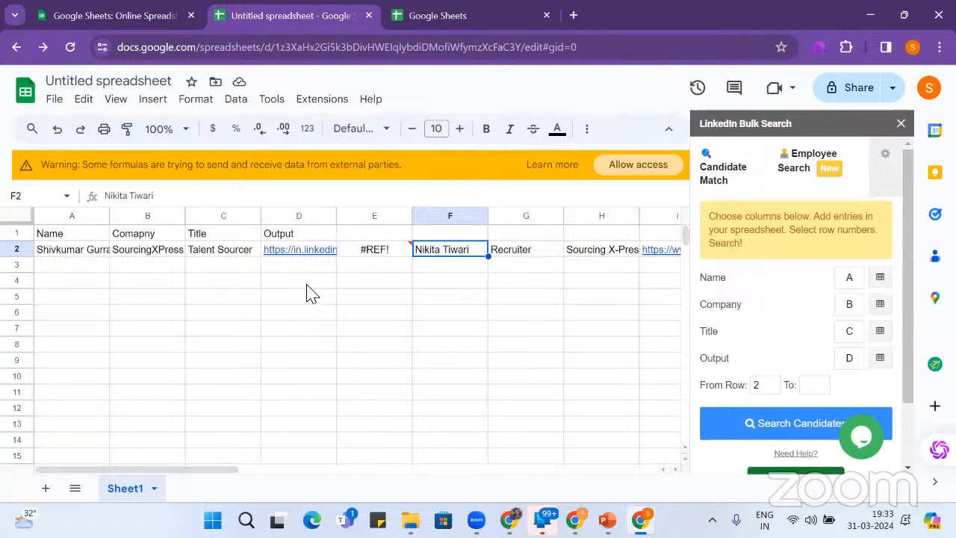
key("Right")
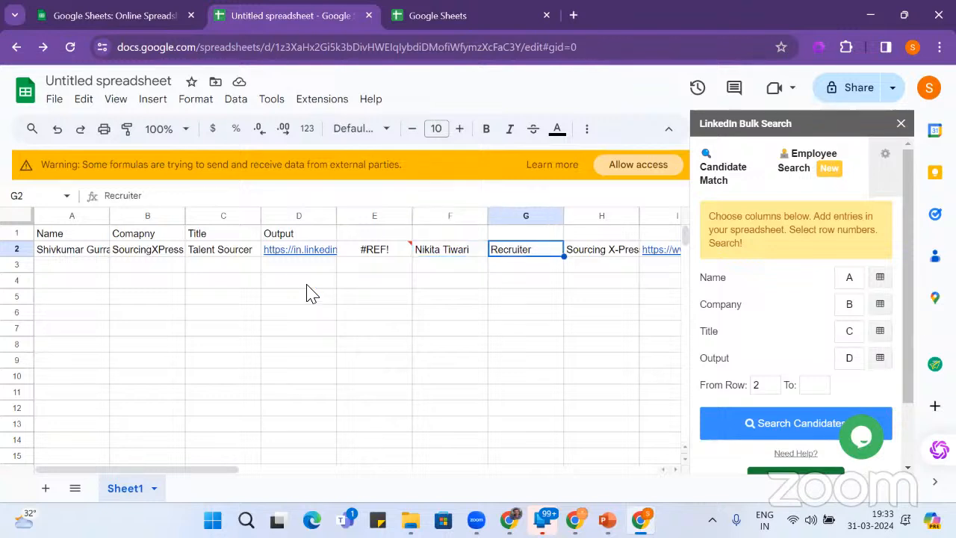
key("Right")
key("Right")
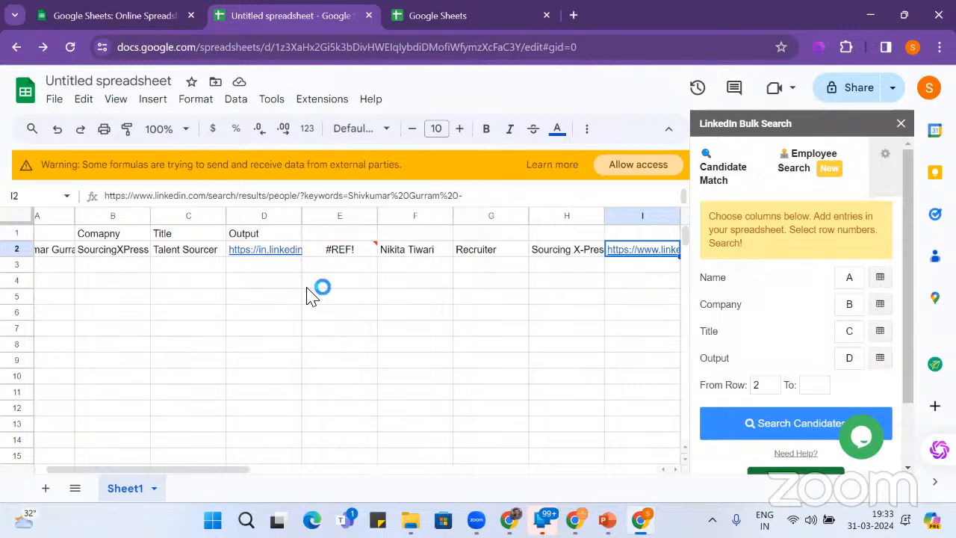
key("Right")
key("Right")
key("Right")
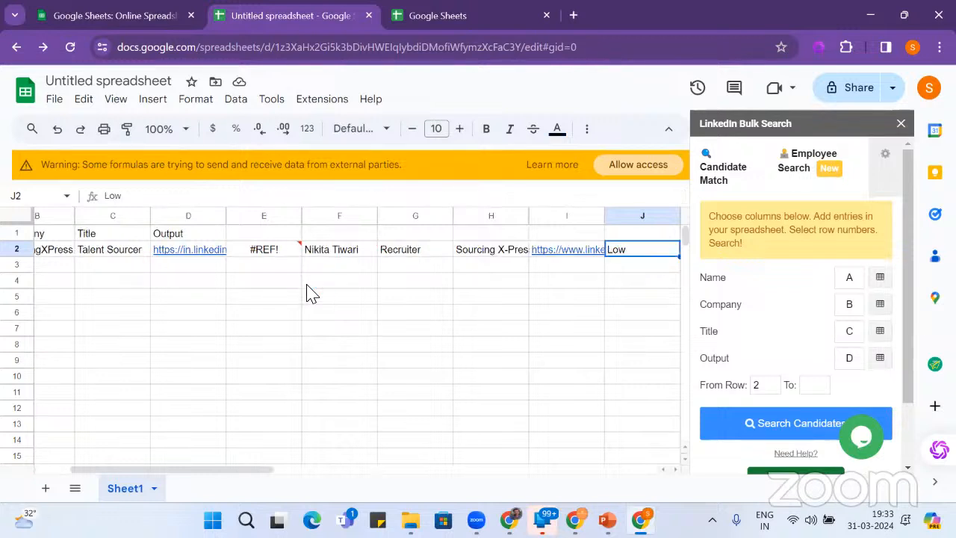
key("Left")
key("Left")
key("Left")
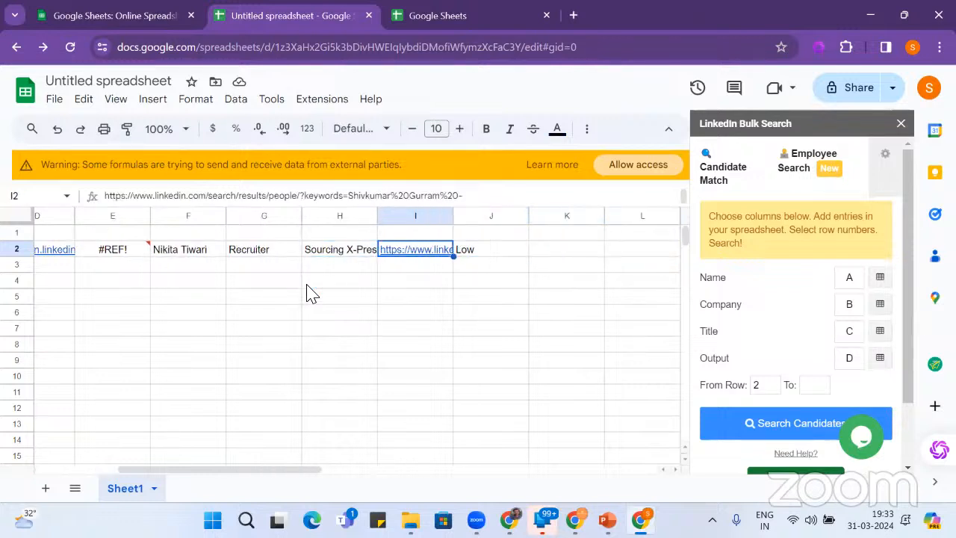
key("Right")
key("Left")
key("Left")
key("Left")
key("Left")
key("Left")
key("Left")
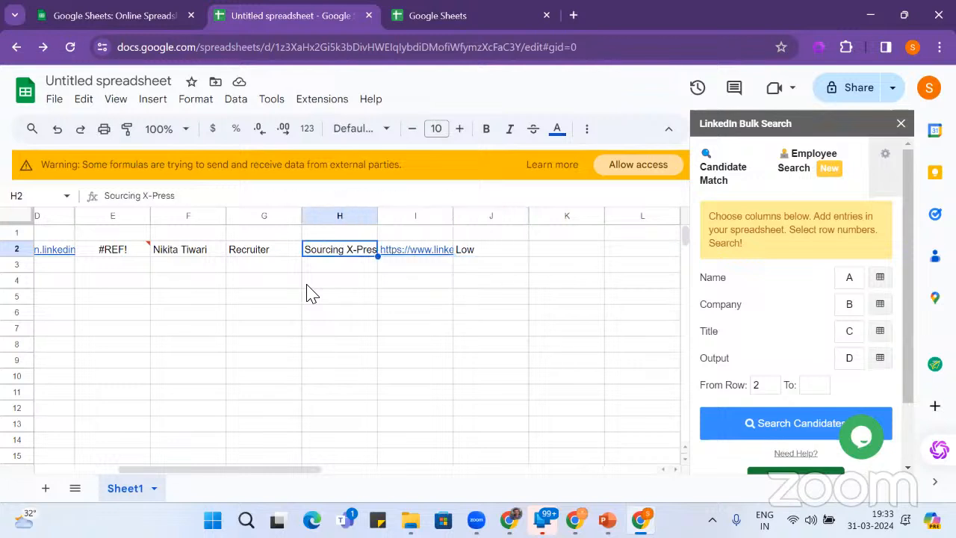
key("Left")
key("Left")
key("Left")
key("Right")
key("Right")
key("Right")
key("Right")
key("Right")
key("Right")
key("Right")
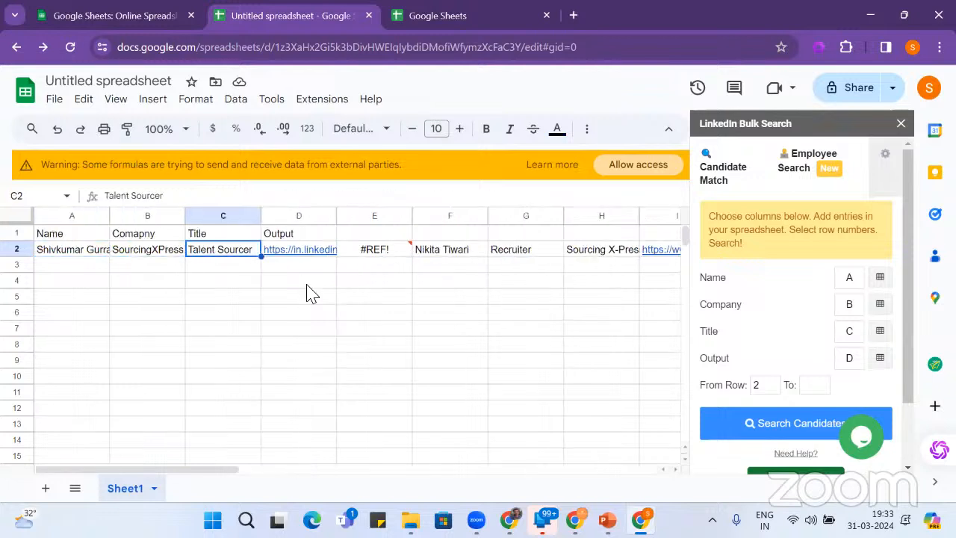
key("Right")
key("Right")
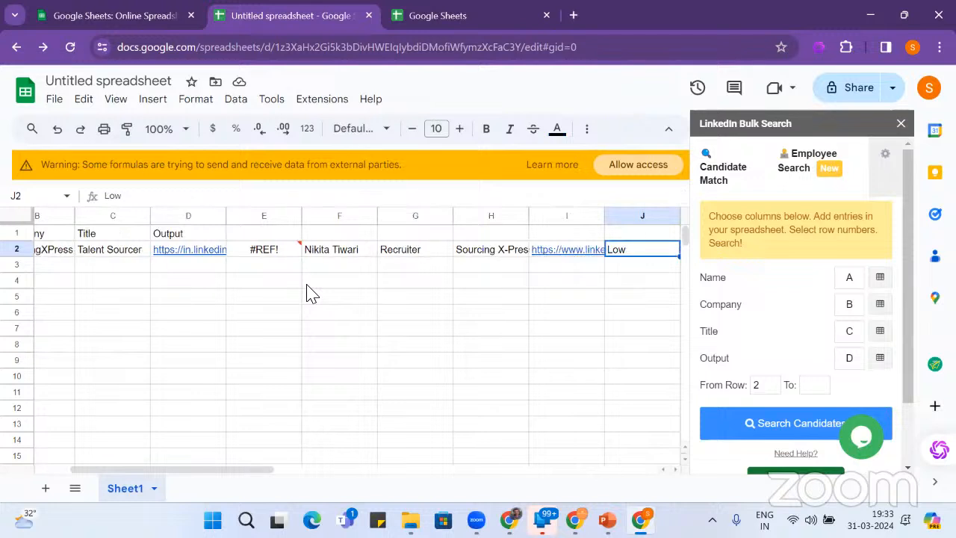
key("Left")
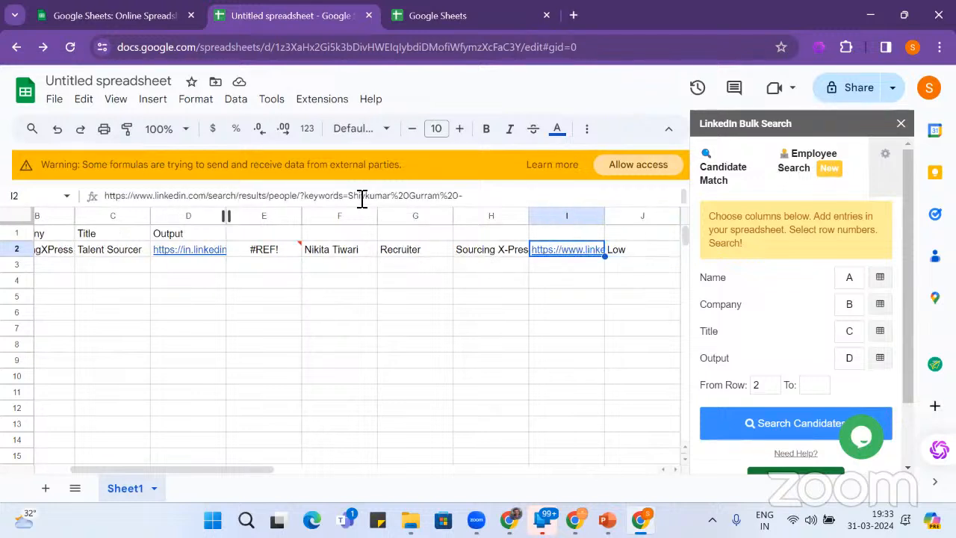
- Open the I2 LinkedIn people-search link and sign in with the account e-mail and password
mouse_move(581, 262)
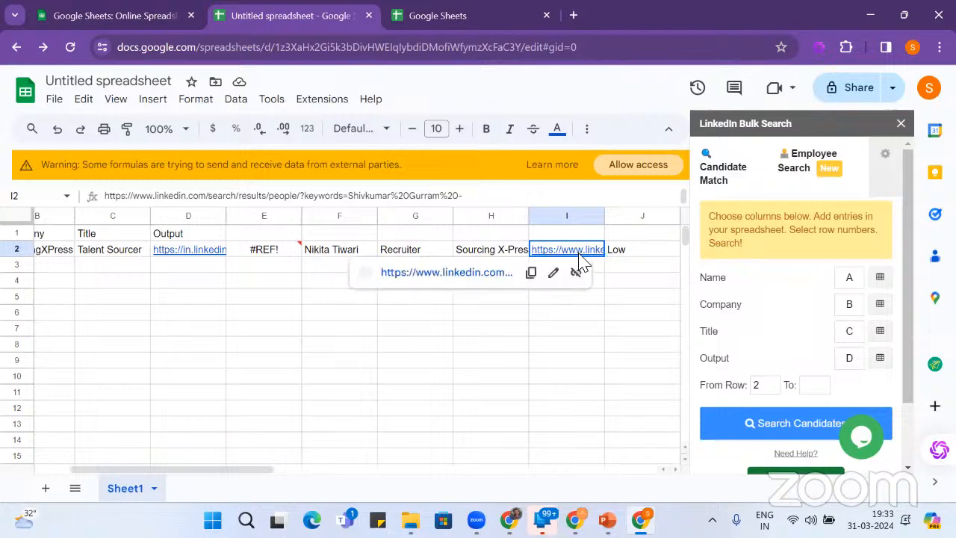
left_click(485, 274)
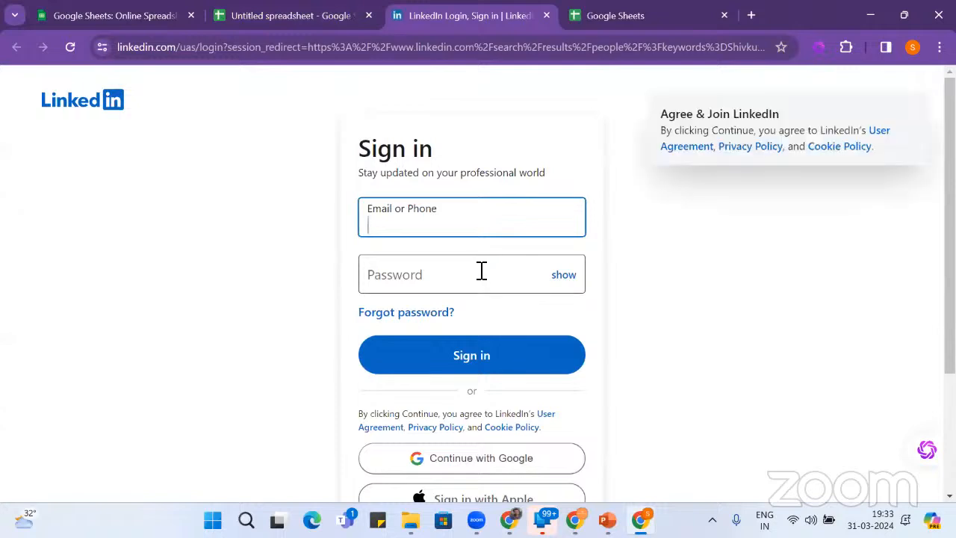
left_click(466, 233)
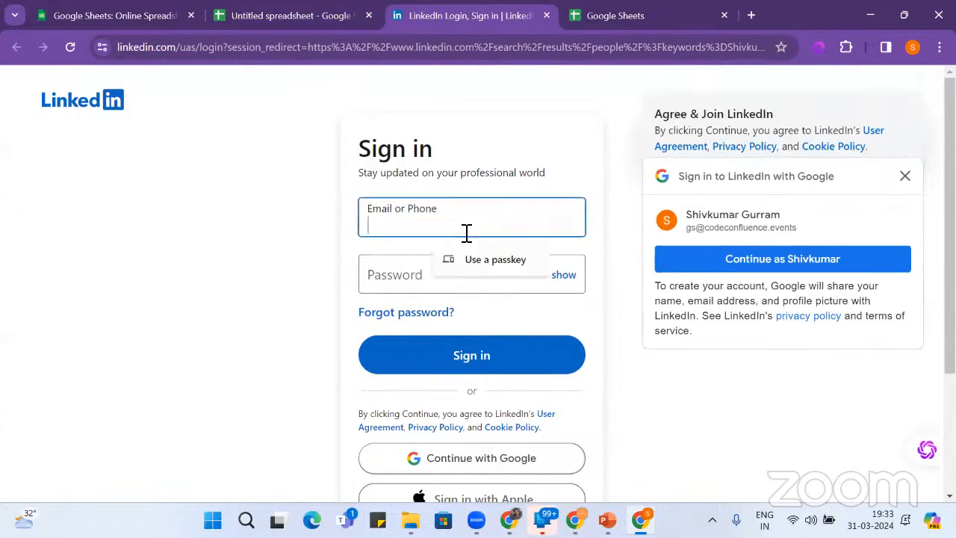
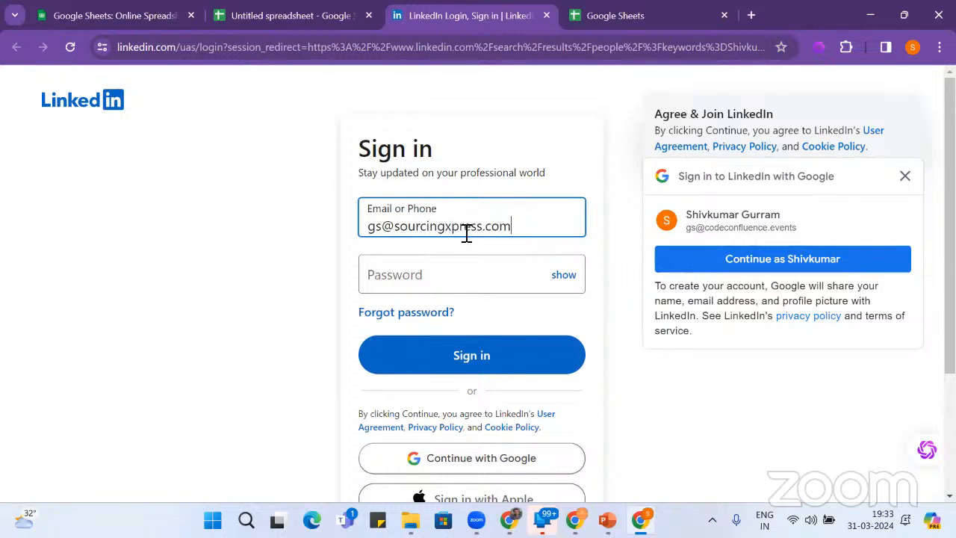
key("Tab")
type("••")
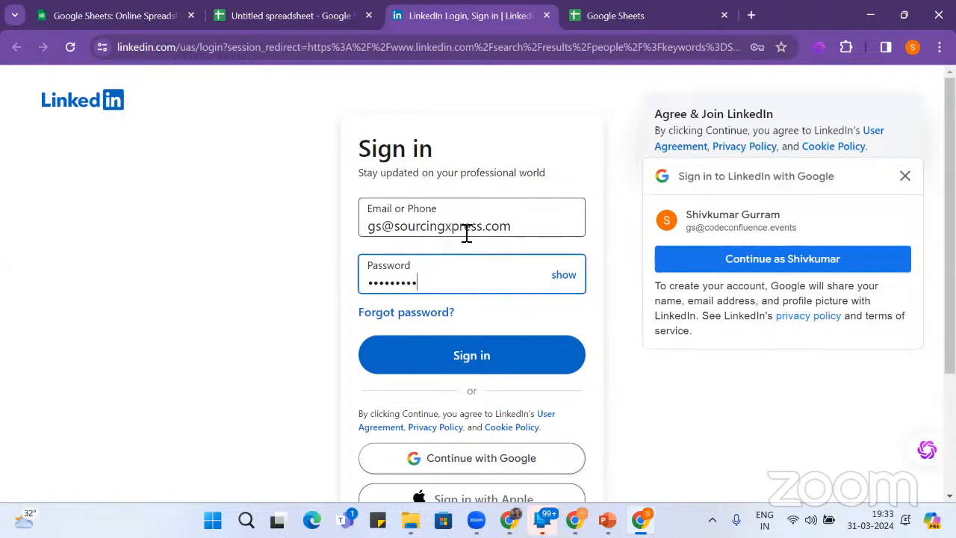
key("Return")
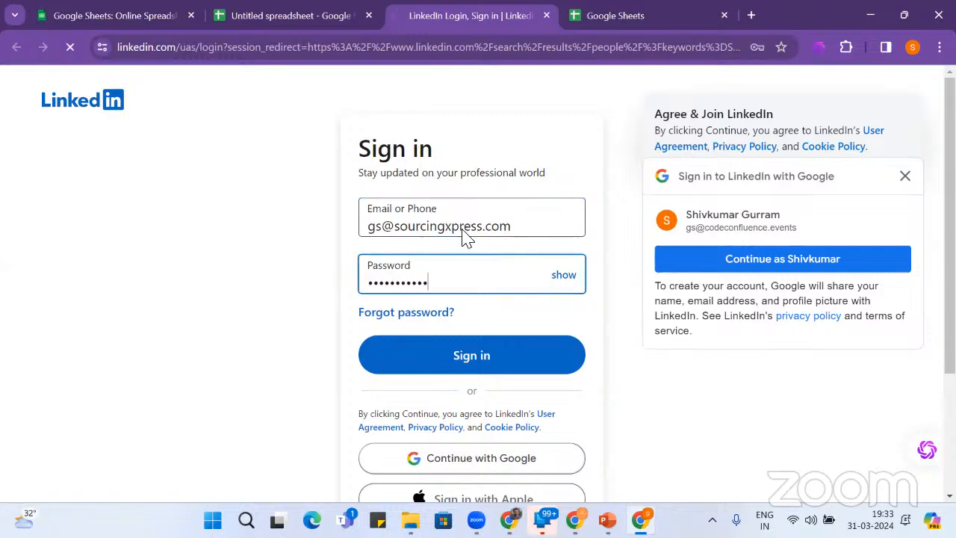
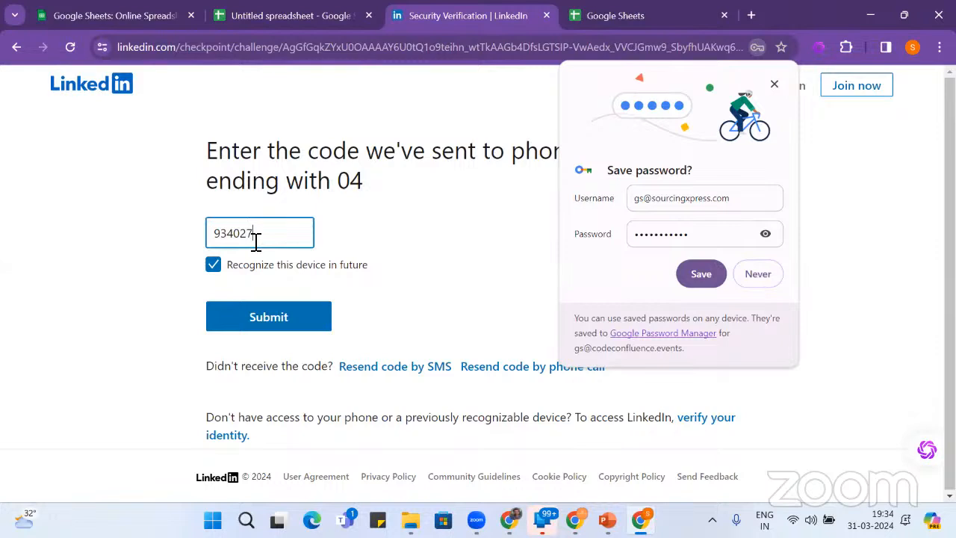
- Submit the LinkedIn verification code, decline saving the password, and check the people search query
left_click(269, 319)
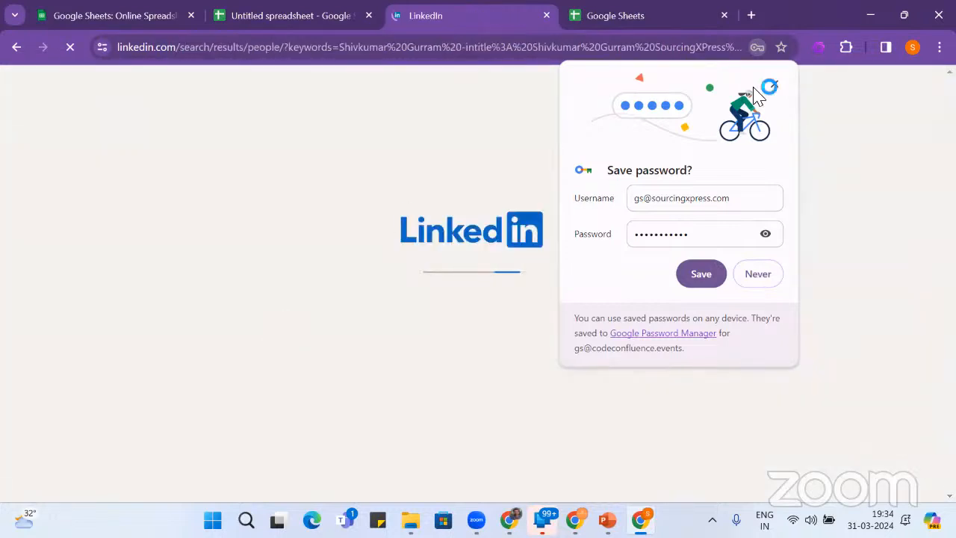
left_click(774, 87)
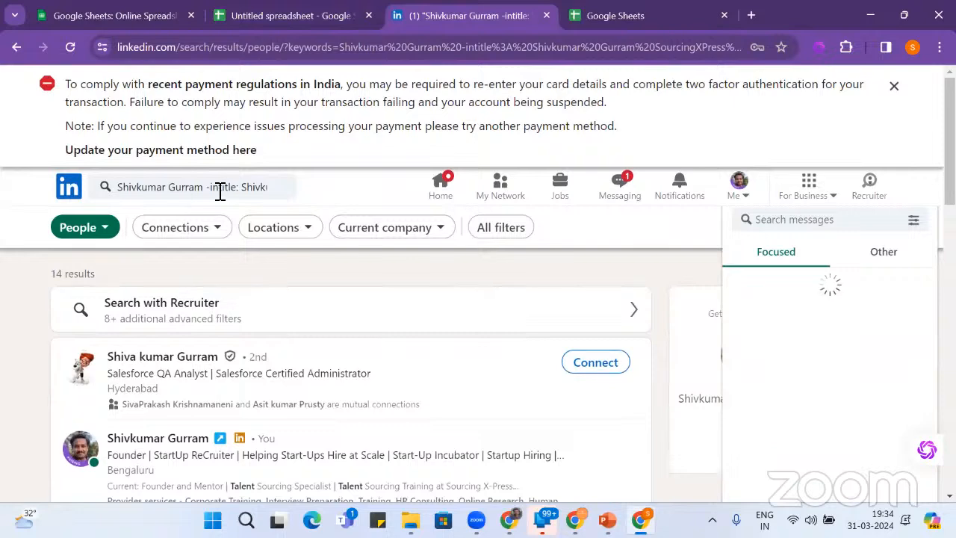
left_click(217, 189)
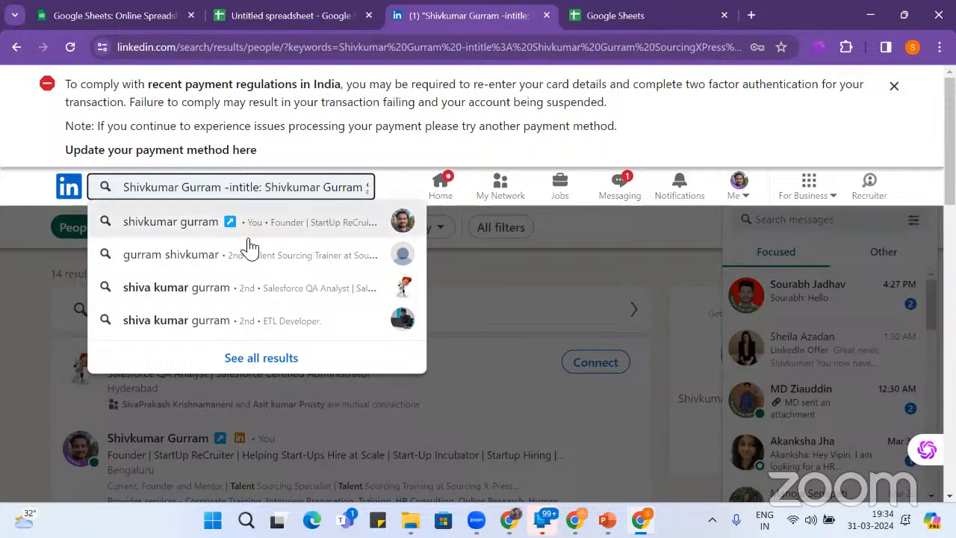
left_click(17, 274)
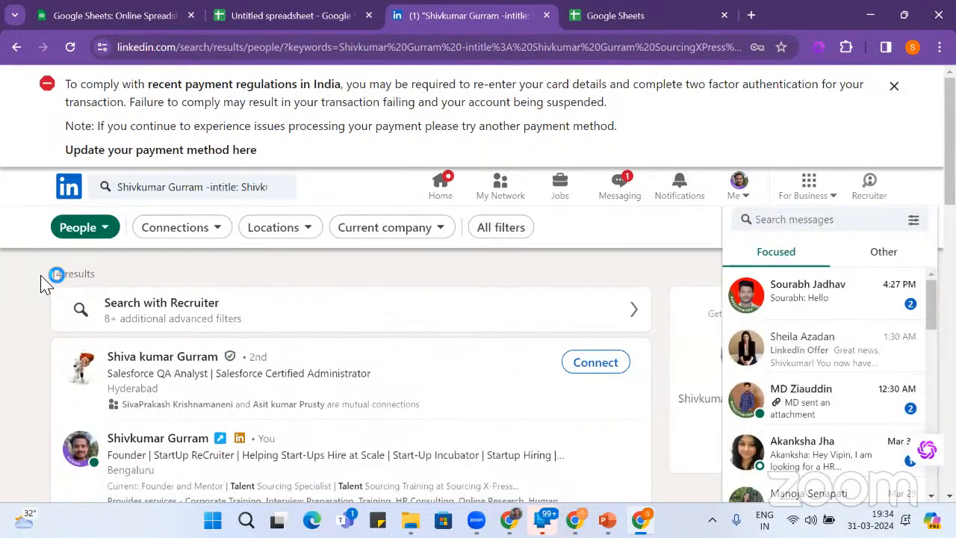
- Dismiss the payment-regulations notice and scroll through the -intitle: people search results
scroll(75, 283, "down", 2)
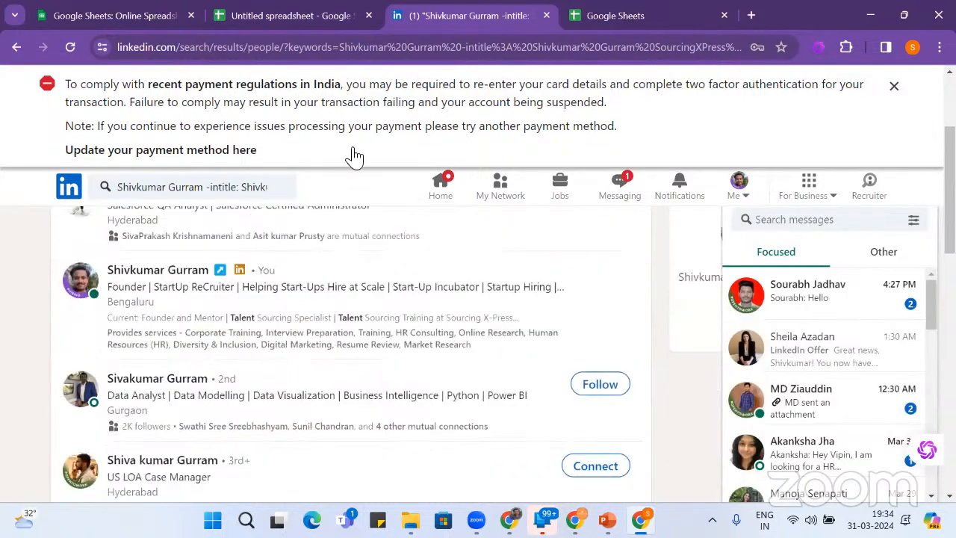
left_click(895, 88)
scroll(499, 363, "down", 5)
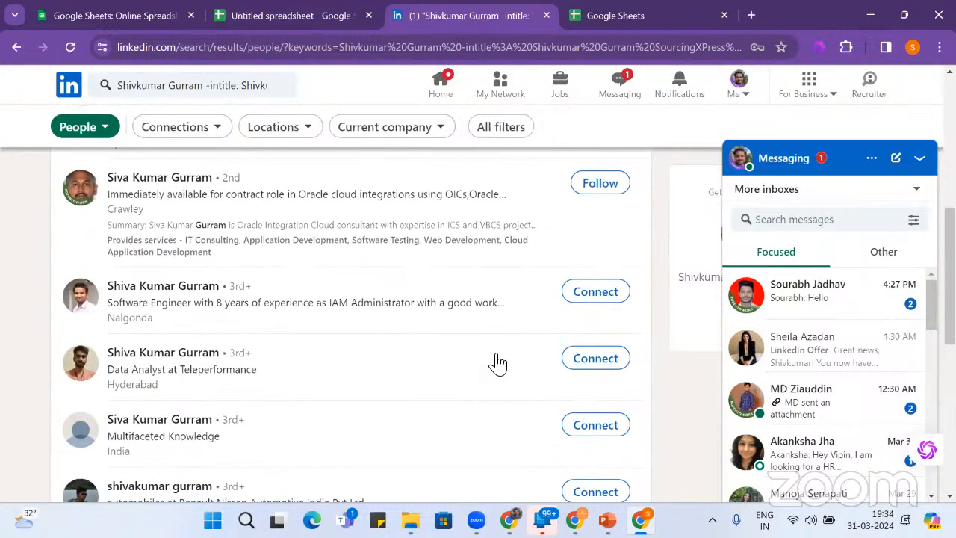
scroll(499, 364, "down", 10)
- Close the LinkedIn tab and sidebar, then open the Linkedin Bulk Search store listing via Help
left_click(546, 15)
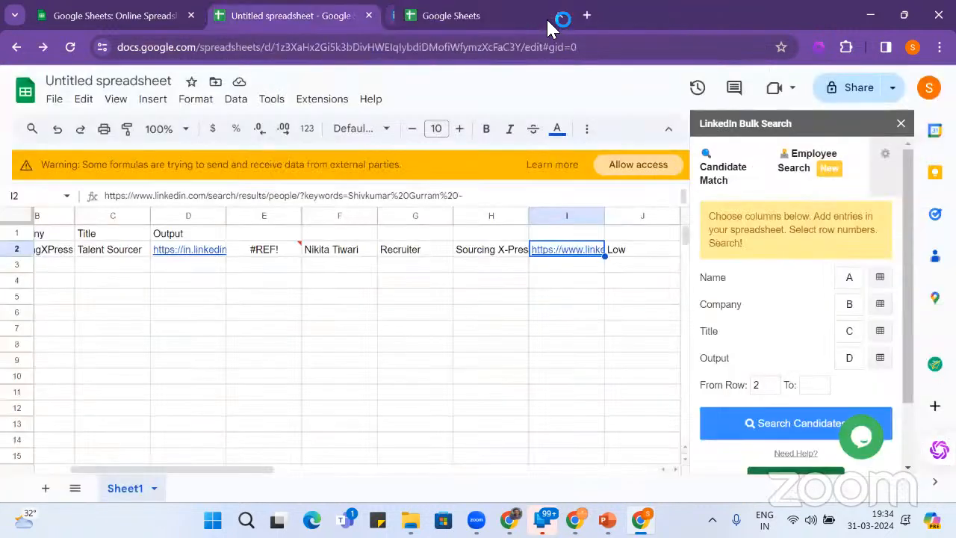
left_click(901, 124)
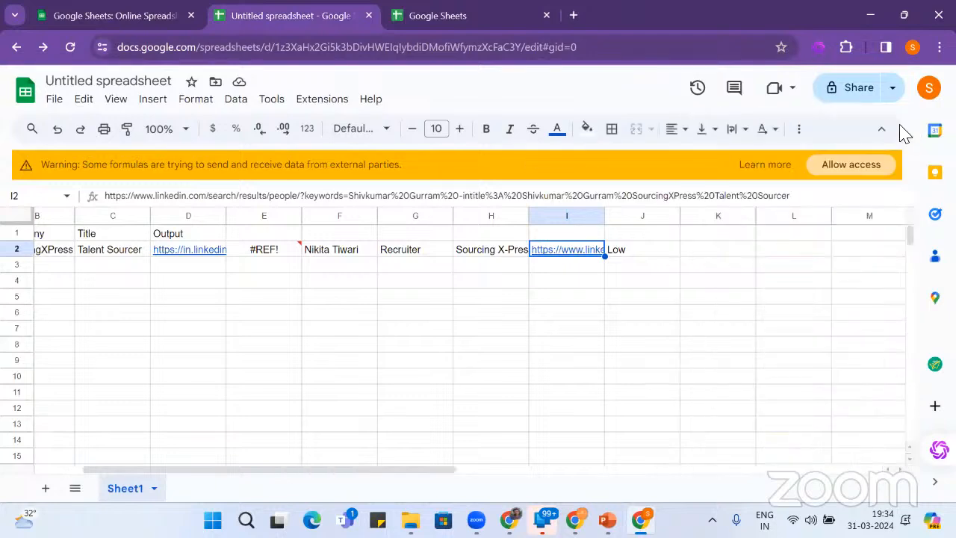
left_click(266, 107)
mouse_move(314, 109)
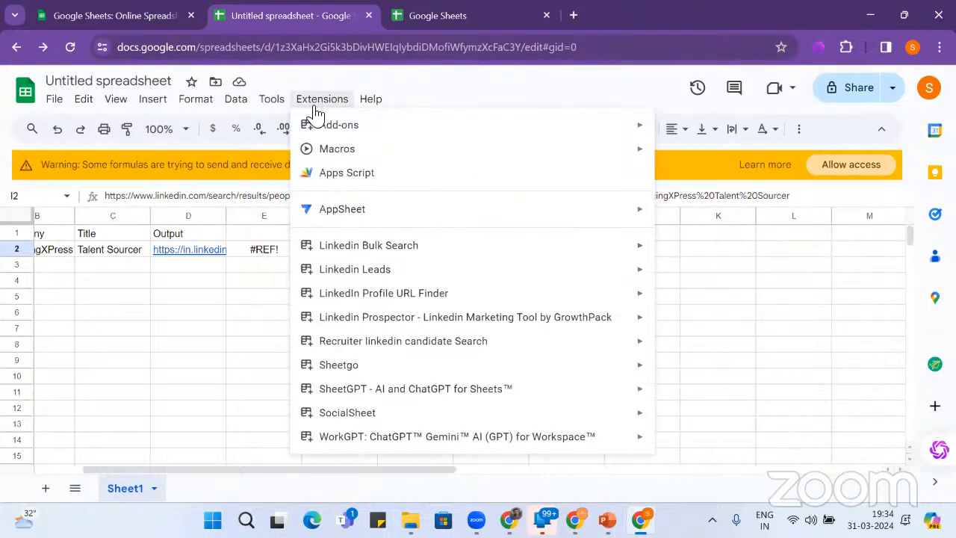
mouse_move(356, 260)
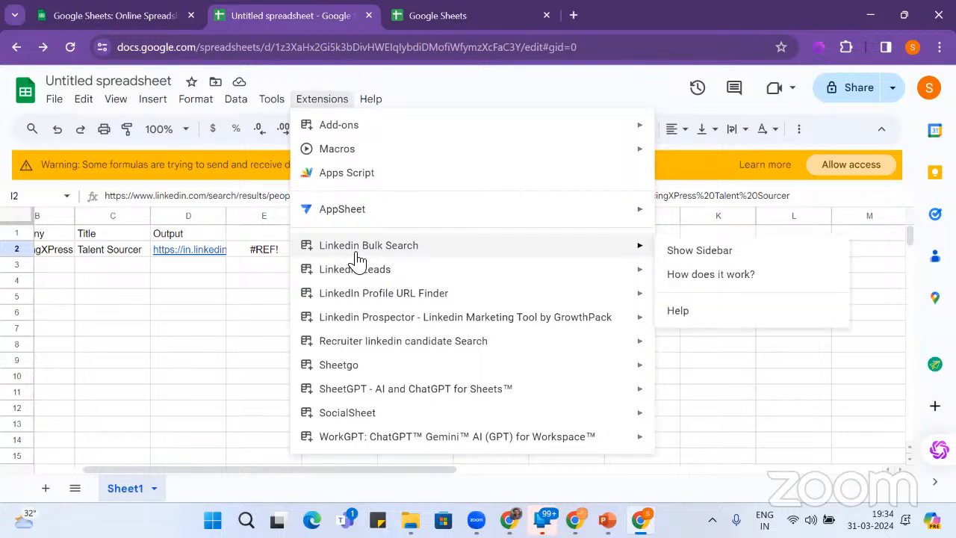
left_click(717, 321)
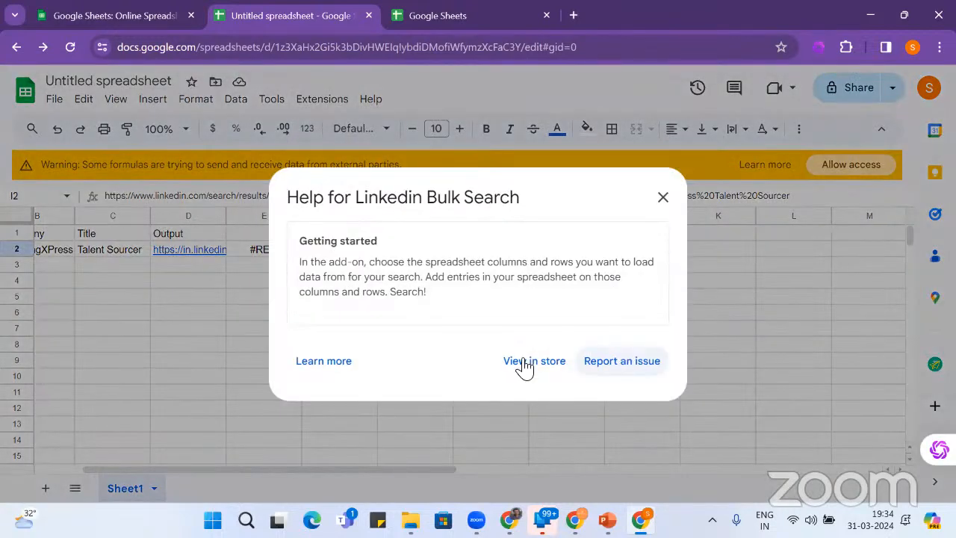
left_click(525, 363)
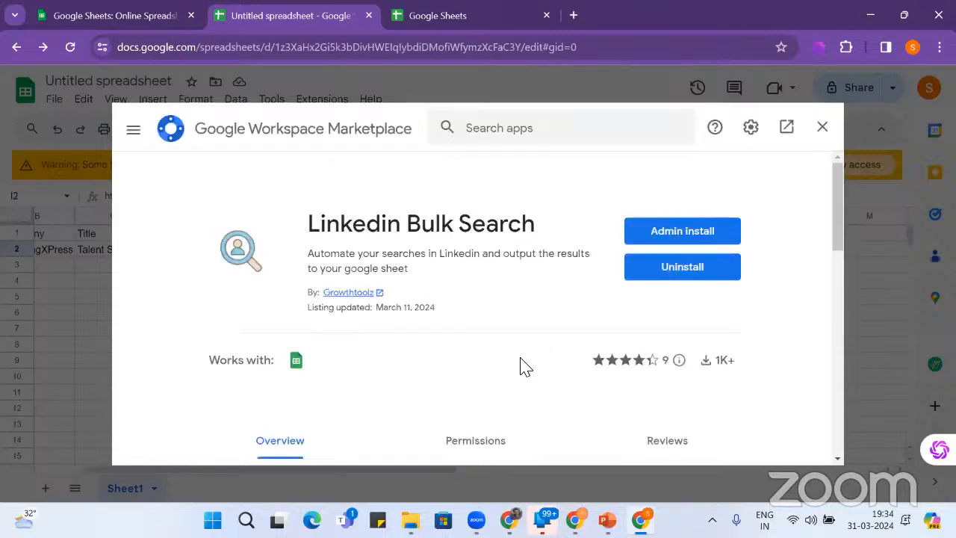
- Uninstall Linkedin Bulk Search, confirming UNINSTALL APP, and close the store listing
left_click(679, 269)
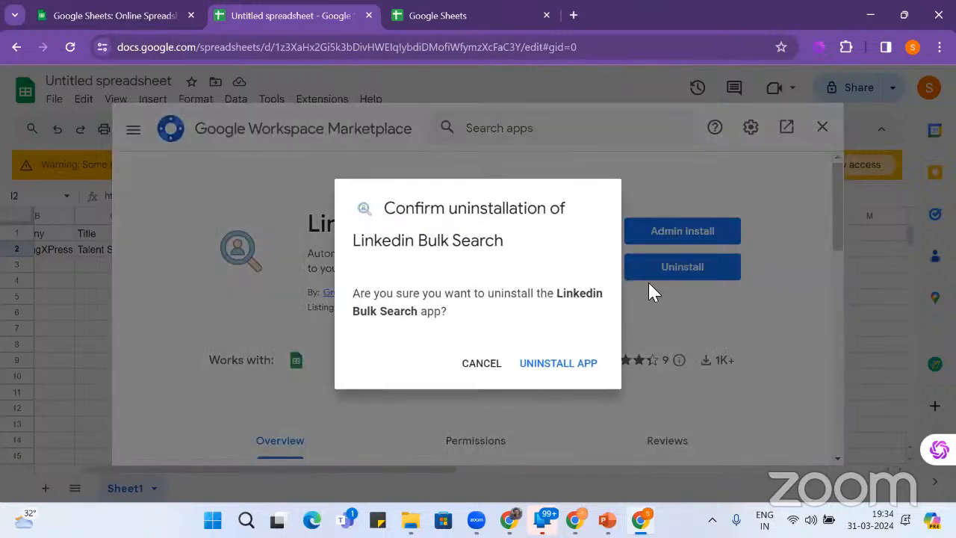
left_click(562, 365)
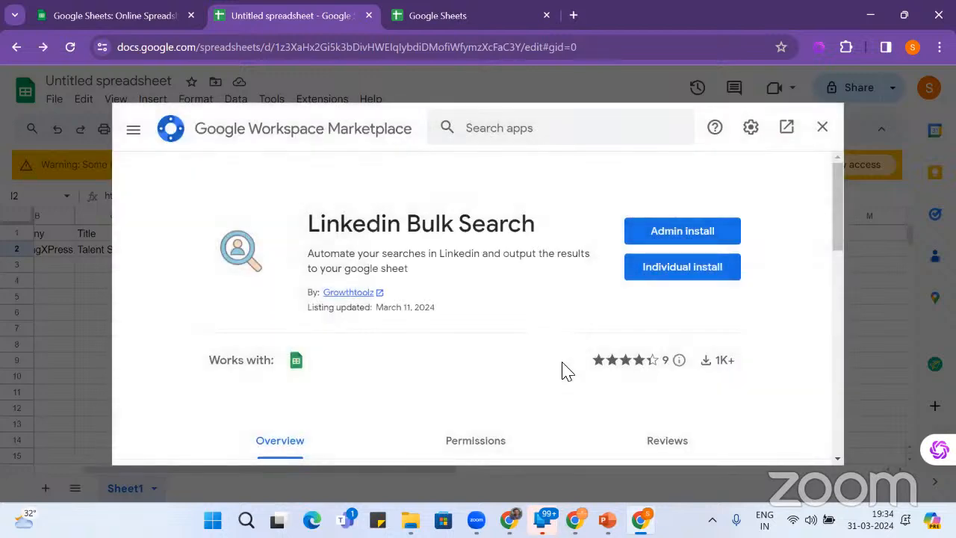
left_click(822, 130)
- Show the Linkedin Leads sidebar from the Extensions menu
left_click(317, 105)
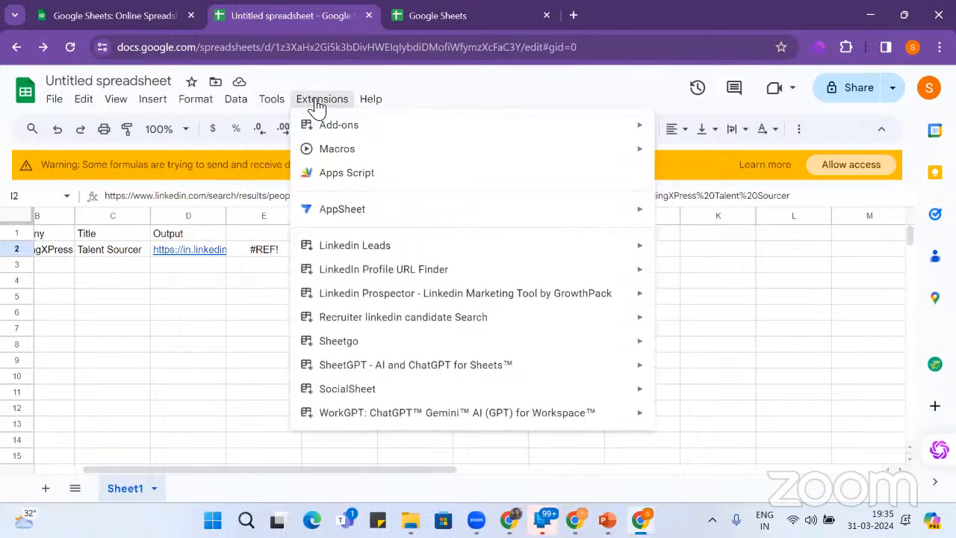
mouse_move(360, 251)
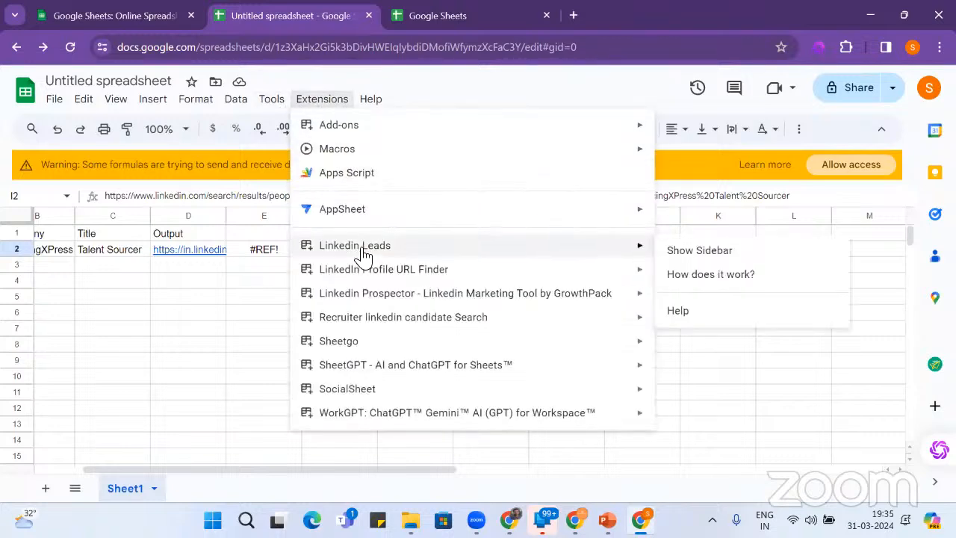
left_click(685, 258)
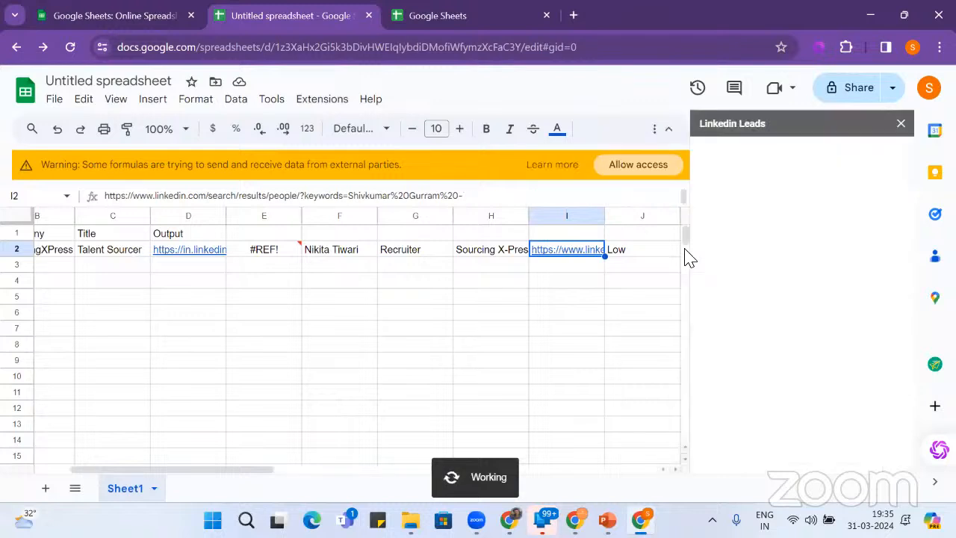
- Clear the contents of rows 1 to 4 and close the Linkedin Leads sidebar
left_click_drag(14, 237, 17, 278)
key("Delete")
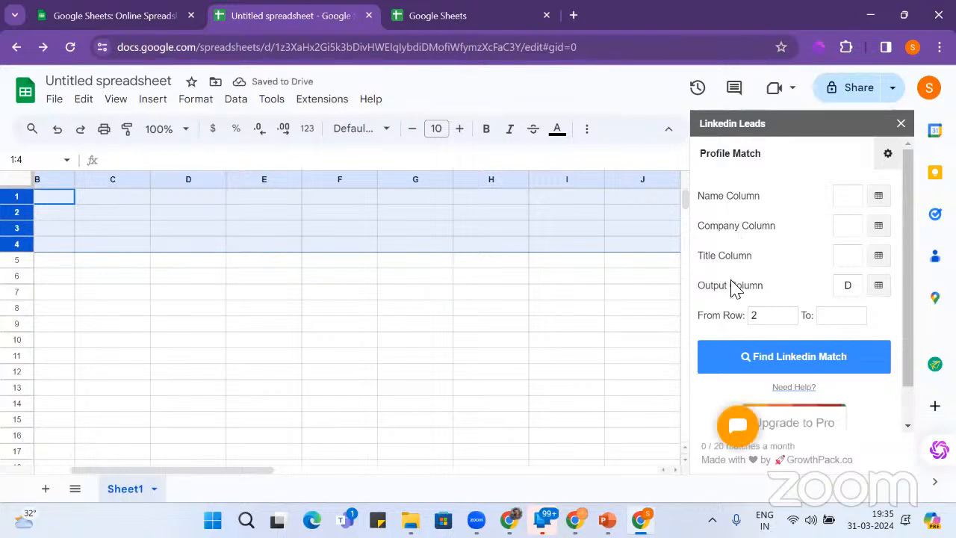
scroll(744, 276, "down", 1)
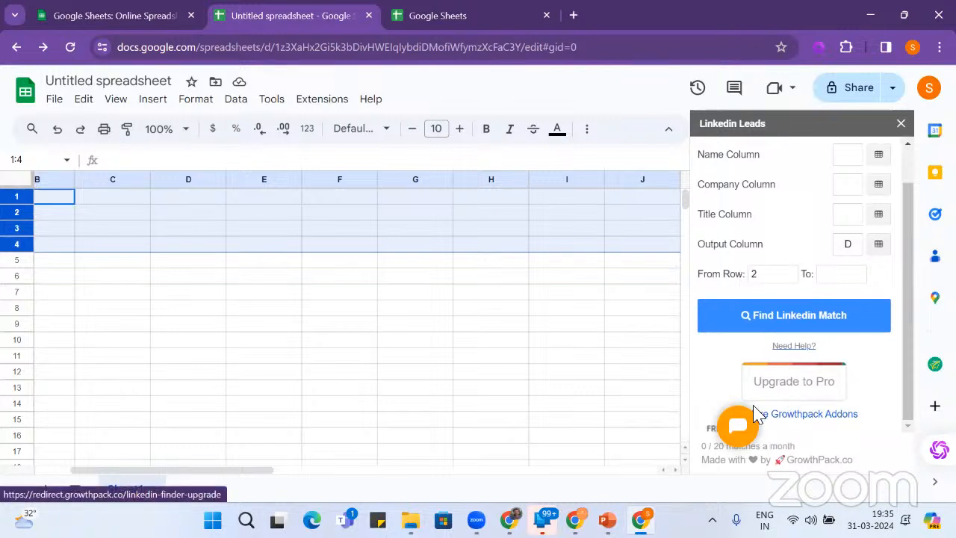
left_click(900, 124)
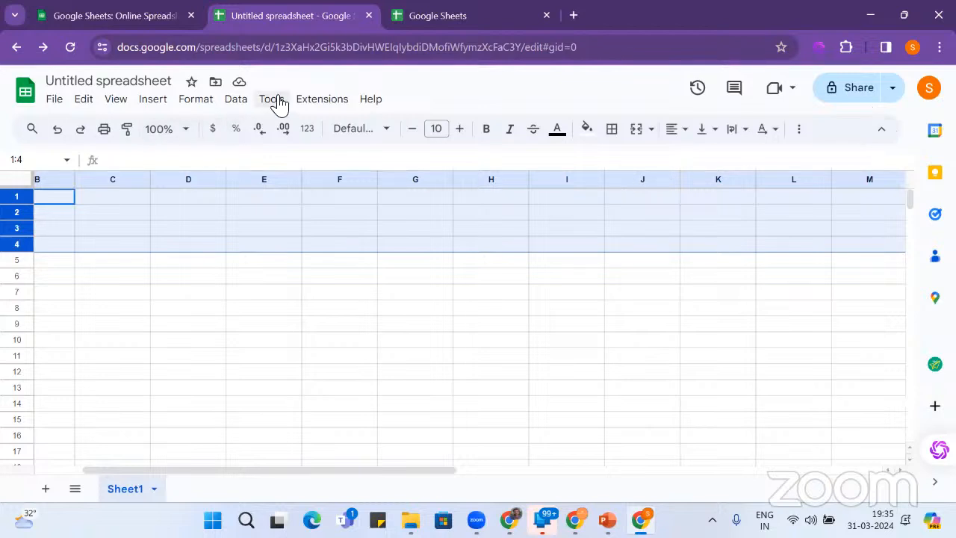
- Open the add-on store from Extensions, then close it again
left_click(322, 100)
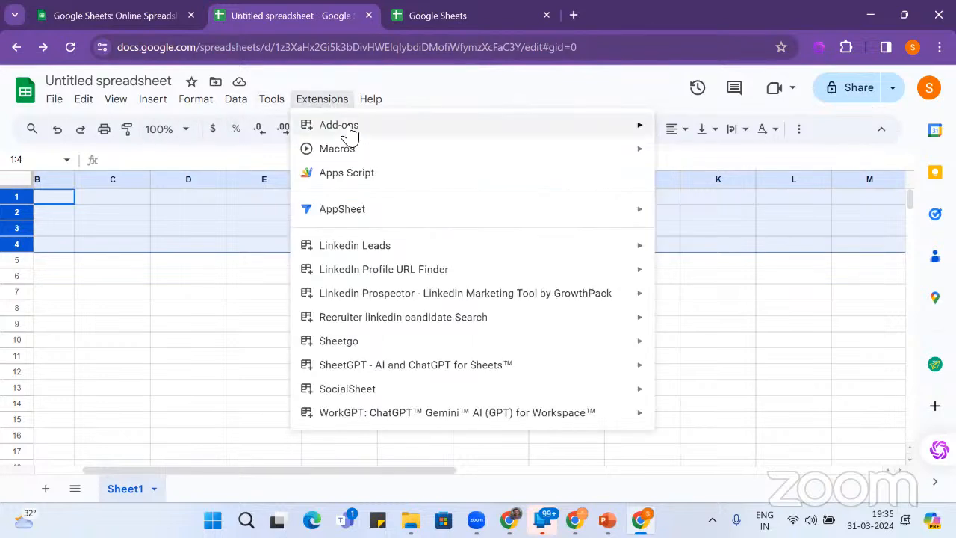
mouse_move(350, 134)
left_click(684, 135)
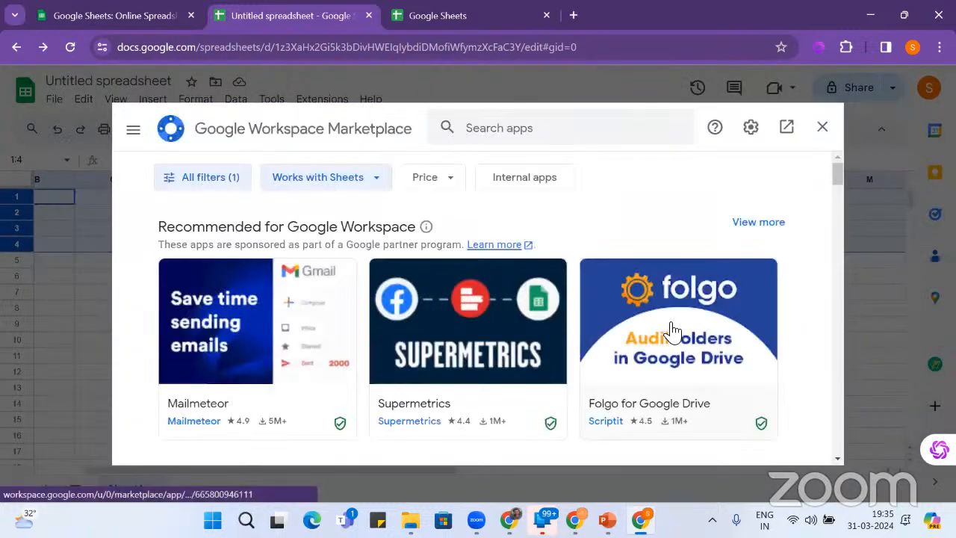
left_click(831, 127)
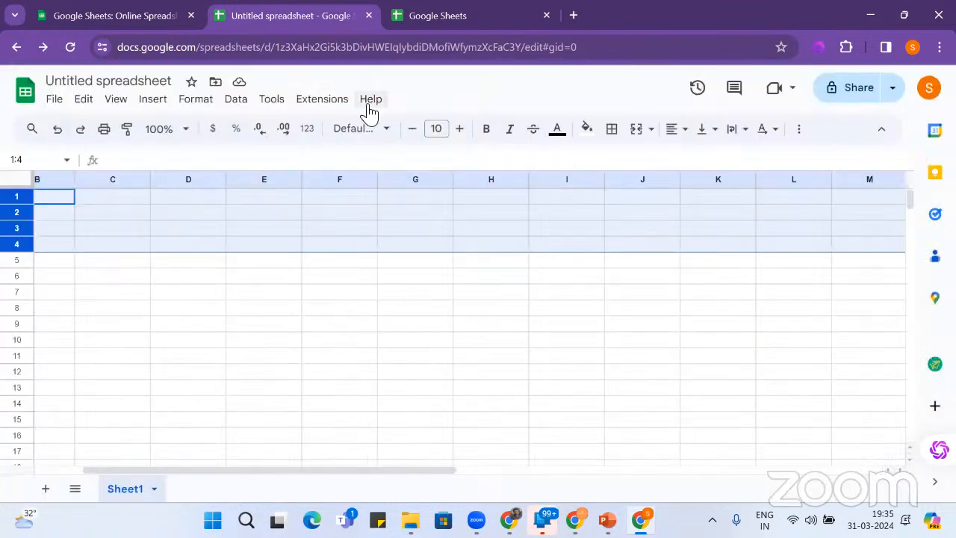
- Uninstall Linkedin Leads from its store listing, confirming UNINSTALL APP, and close the listing
left_click(328, 101)
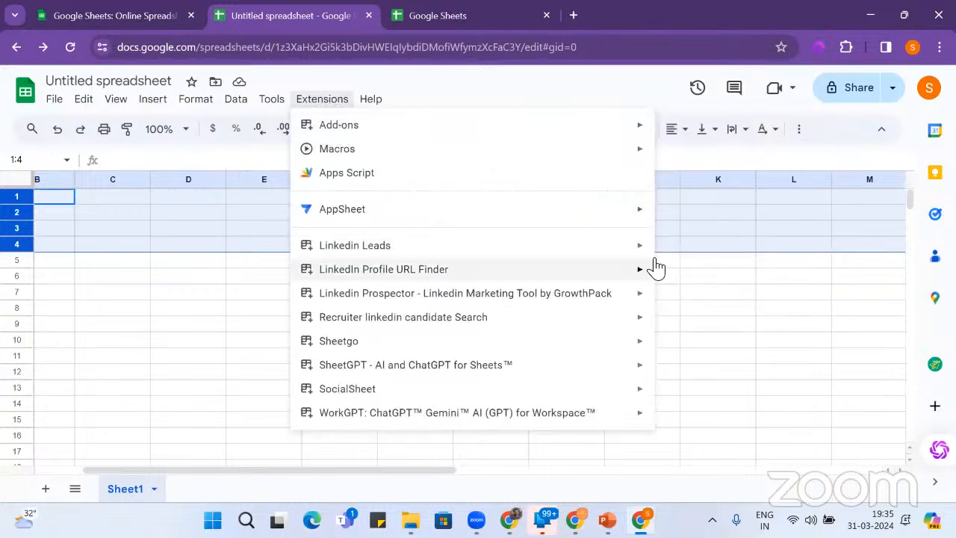
mouse_move(614, 254)
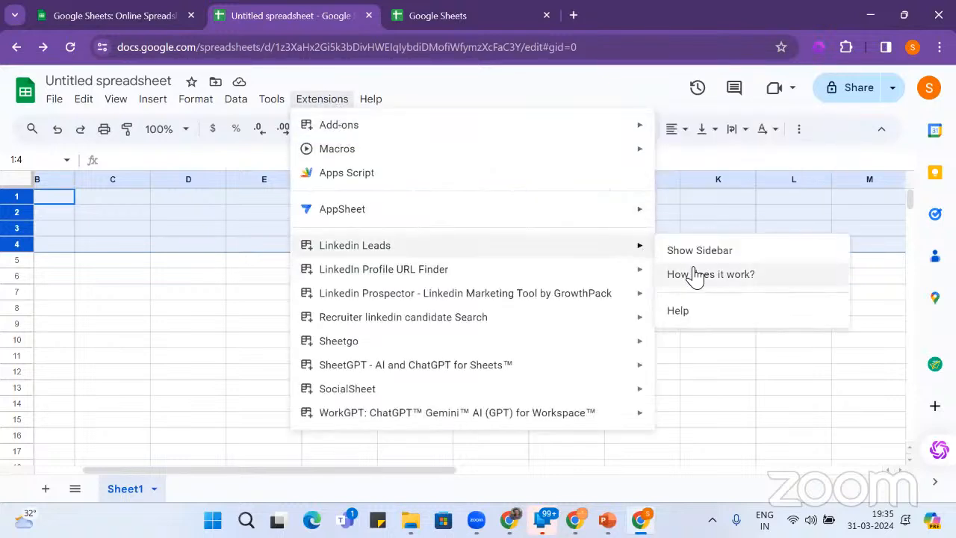
left_click(704, 312)
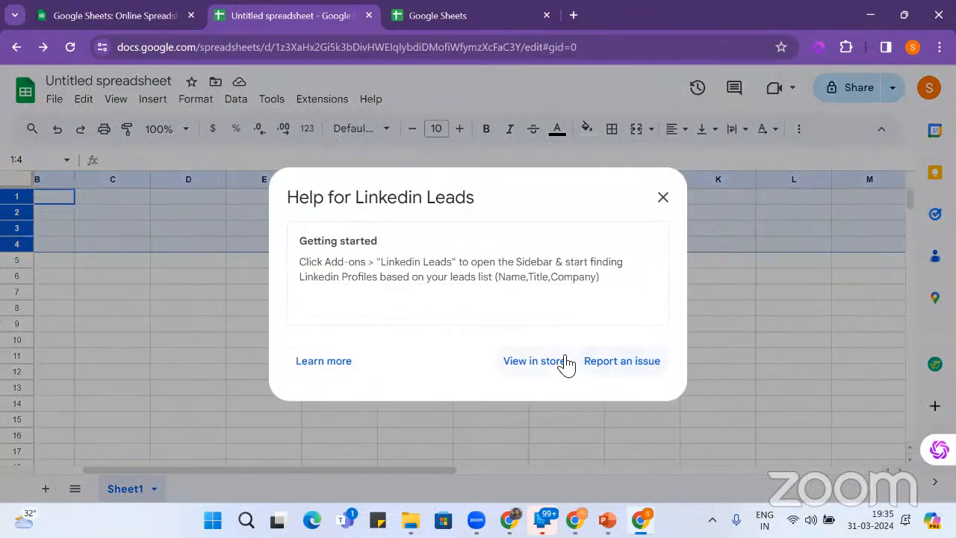
left_click(565, 362)
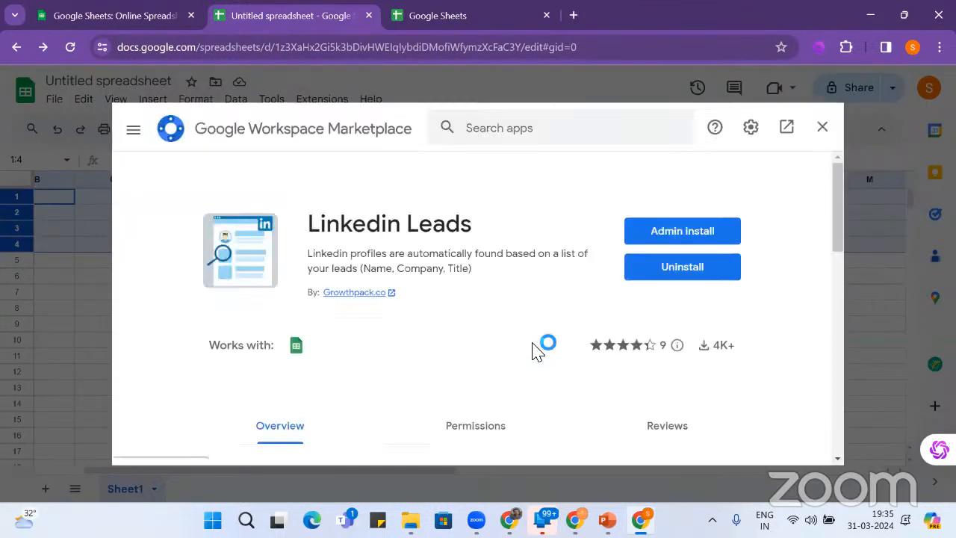
left_click(693, 275)
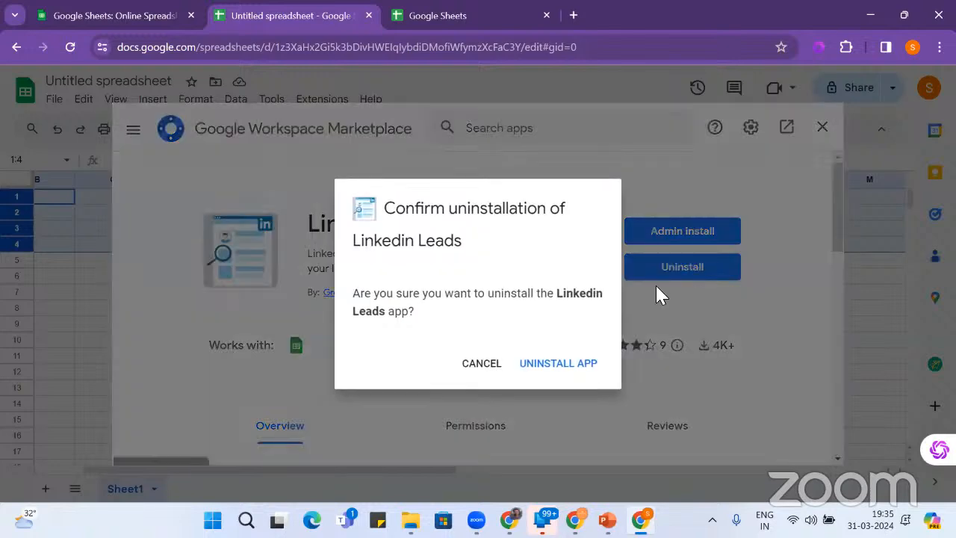
left_click(539, 370)
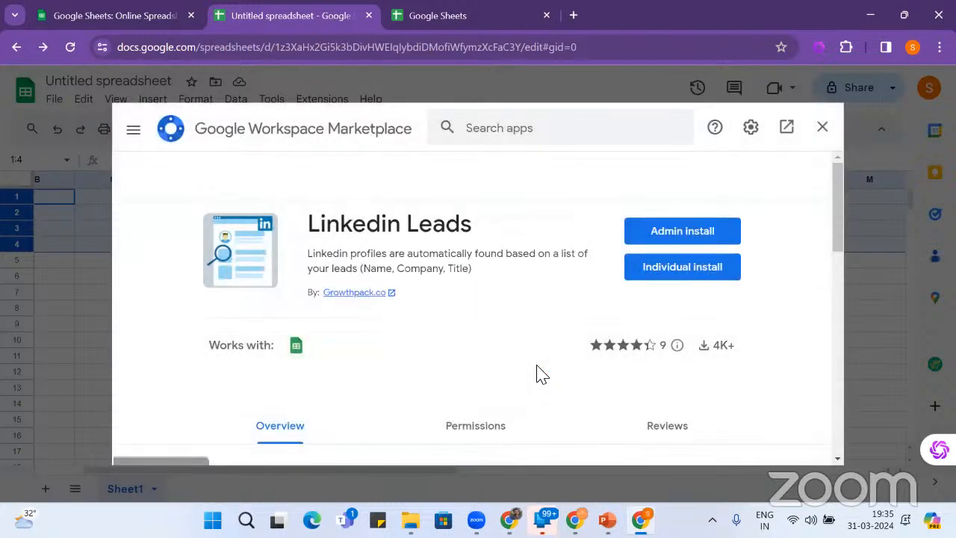
left_click(822, 127)
- Reload the spreadsheet and recheck the LinkedIn Profile URL Finder submenu under Extensions
left_click(321, 100)
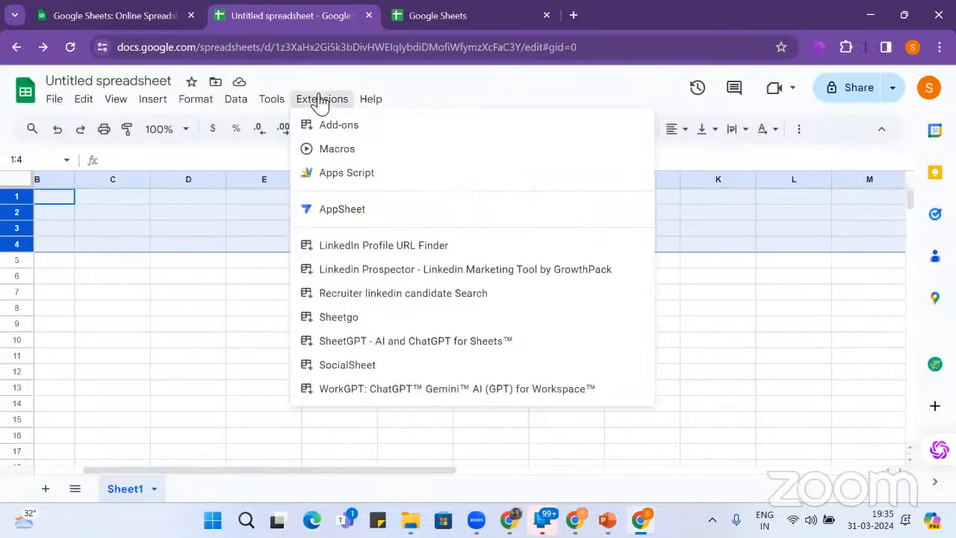
mouse_move(369, 250)
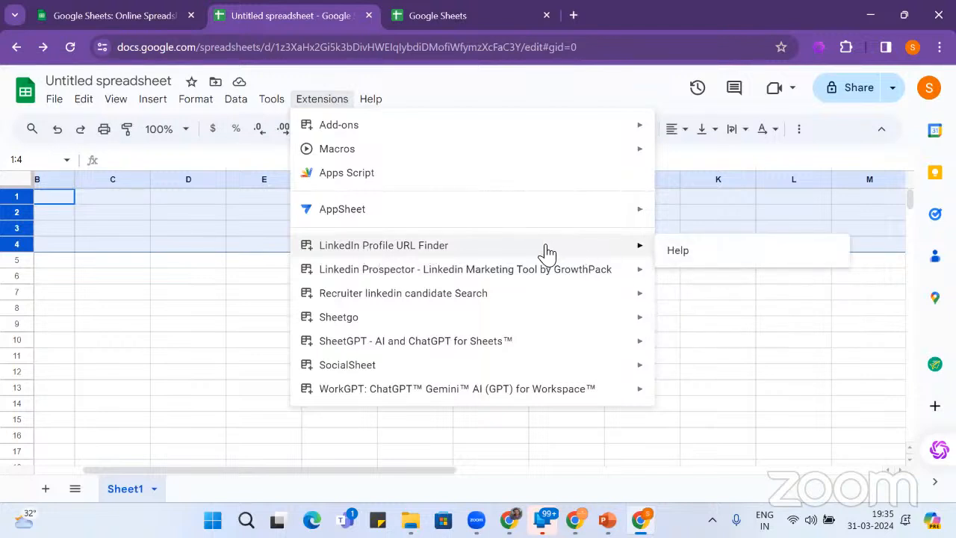
left_click(71, 48)
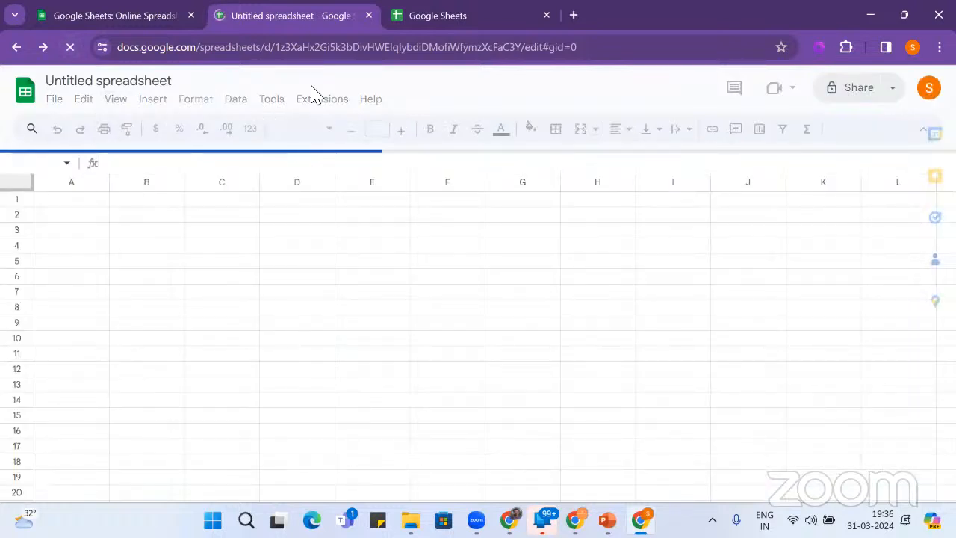
left_click(311, 100)
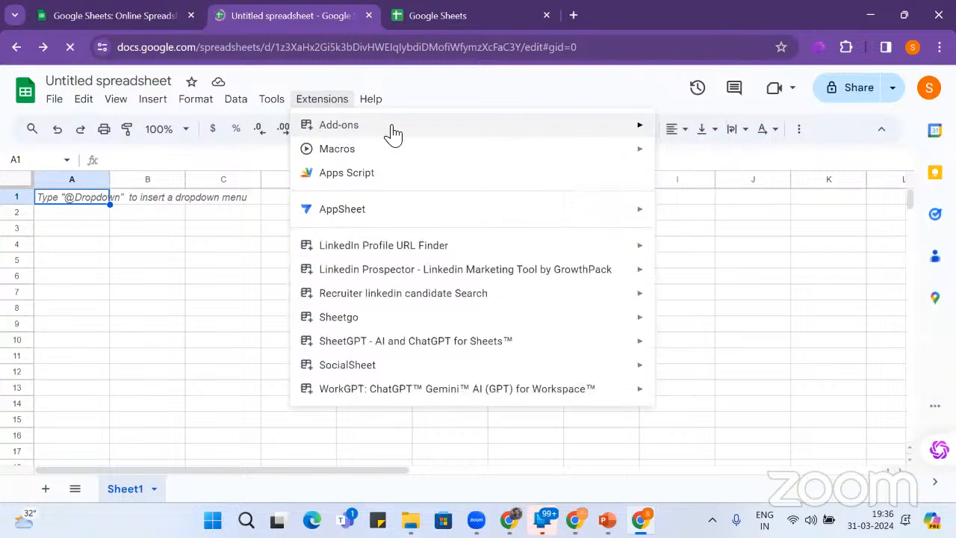
left_click(319, 103)
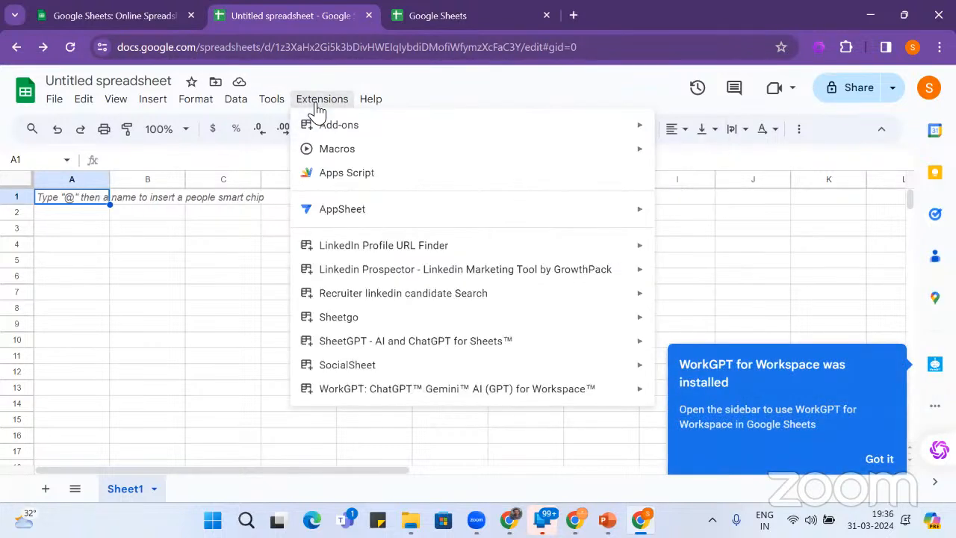
mouse_move(387, 256)
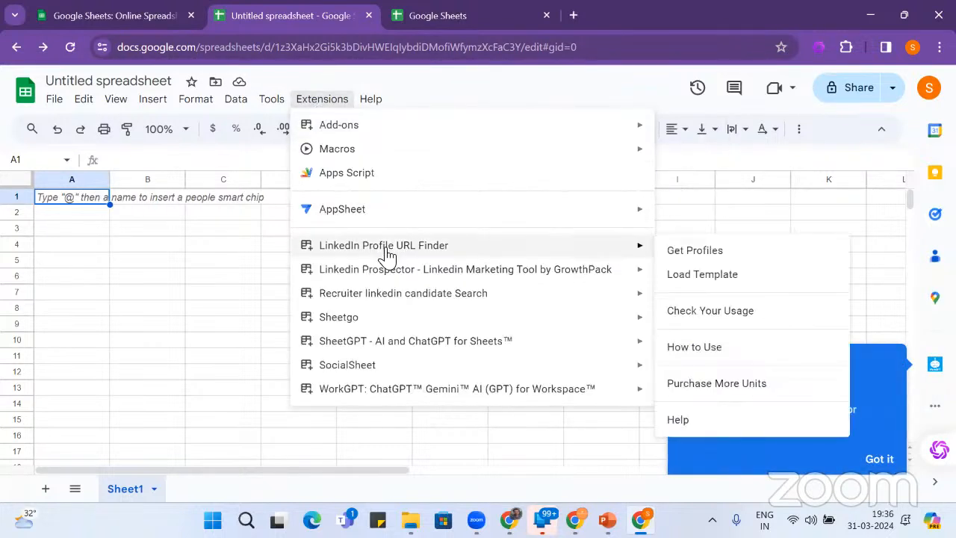
left_click(880, 457)
left_click(880, 462)
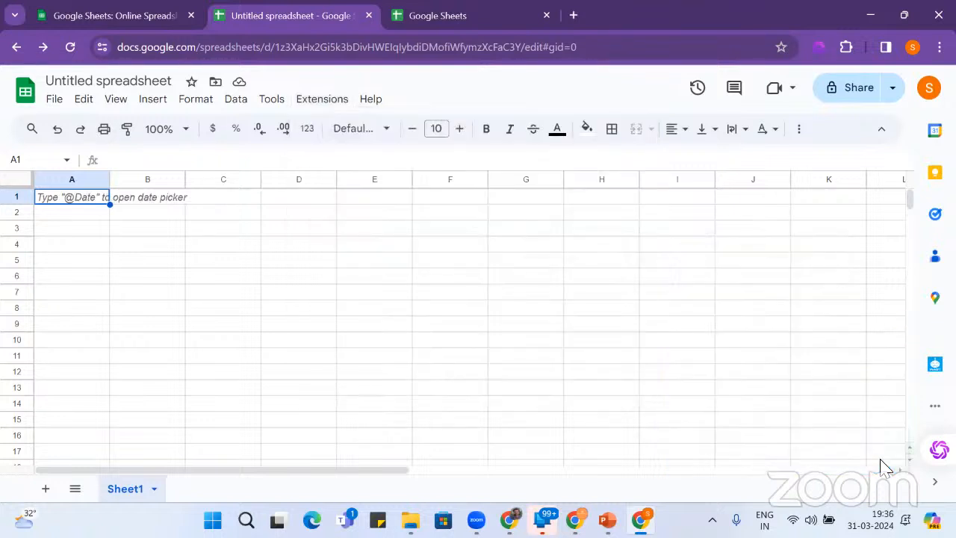
left_click(306, 105)
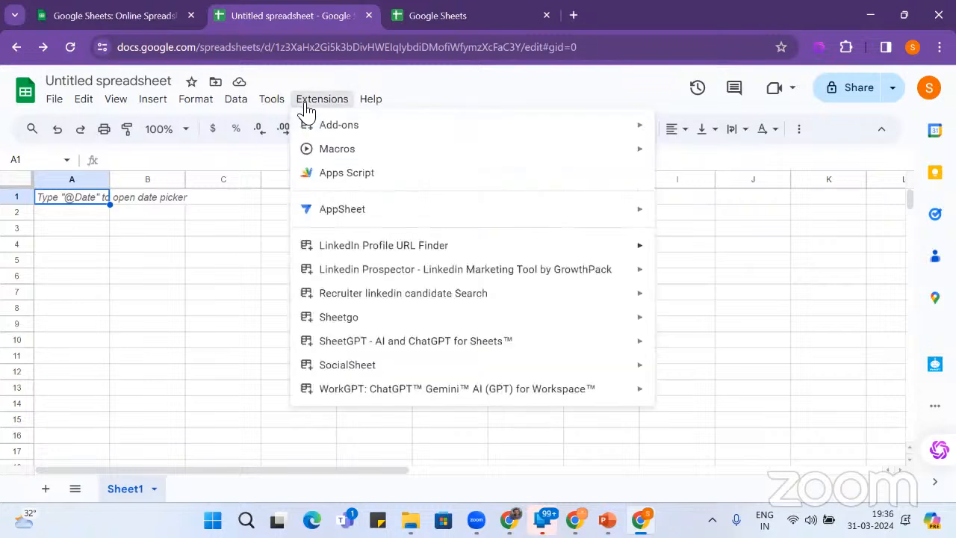
mouse_move(342, 256)
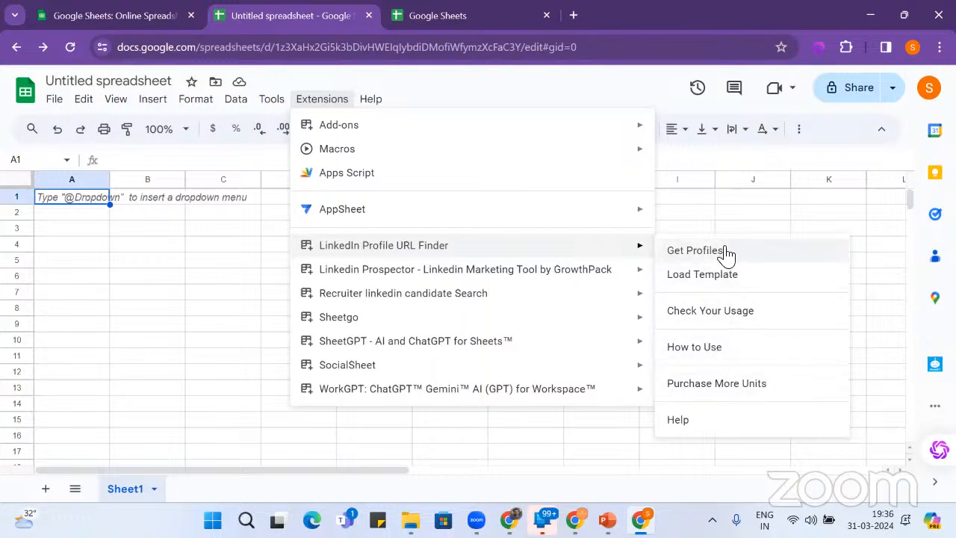
left_click(696, 251)
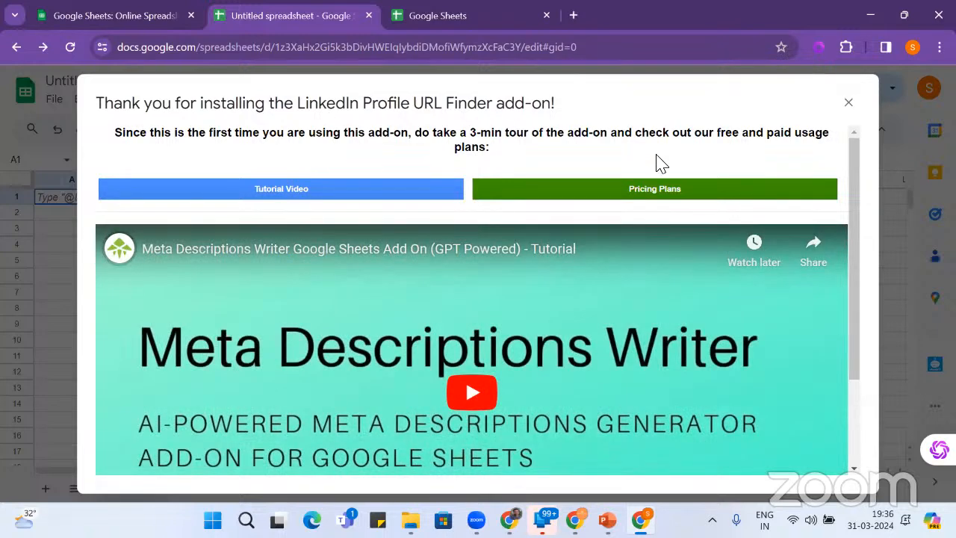
scroll(658, 159, "down", 2)
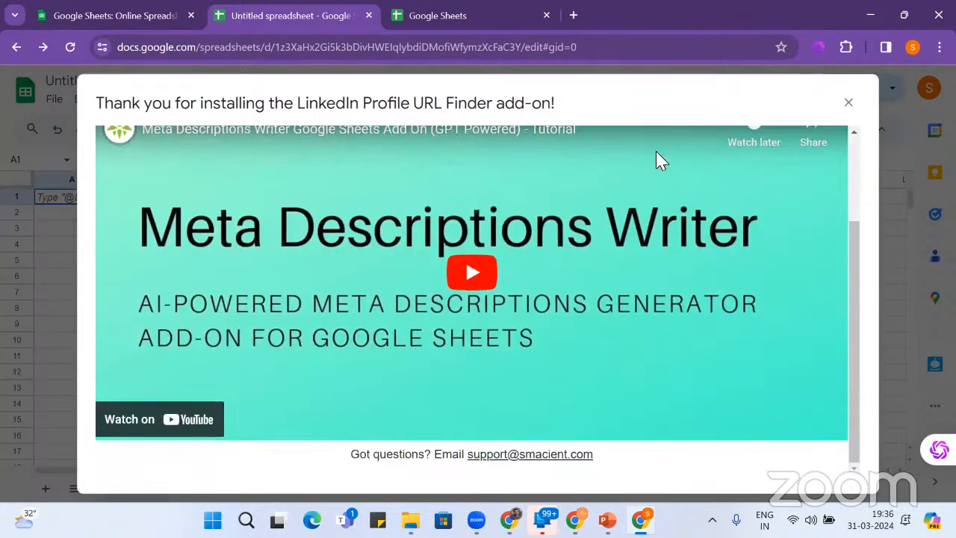
scroll(657, 160, "up", 2)
scroll(657, 157, "down", 2)
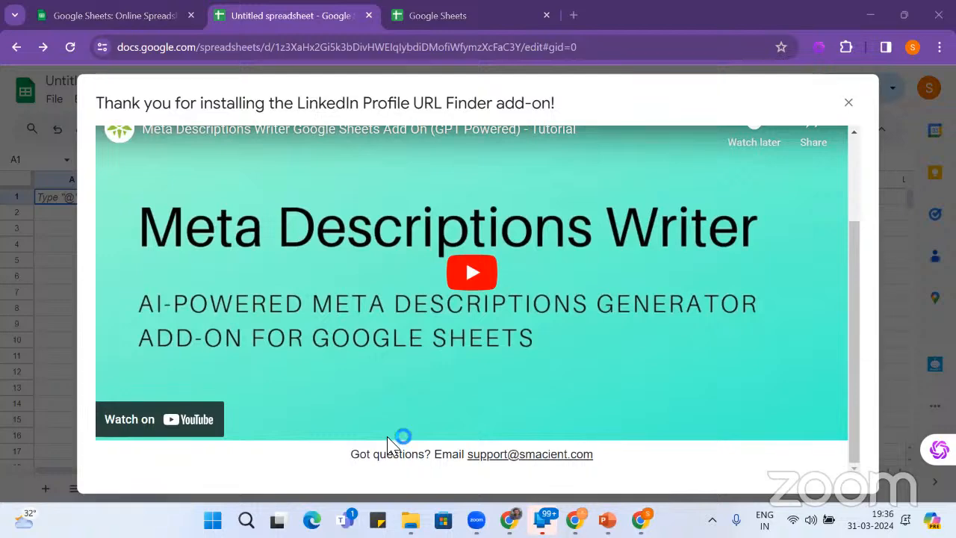
scroll(667, 267, "up", 2)
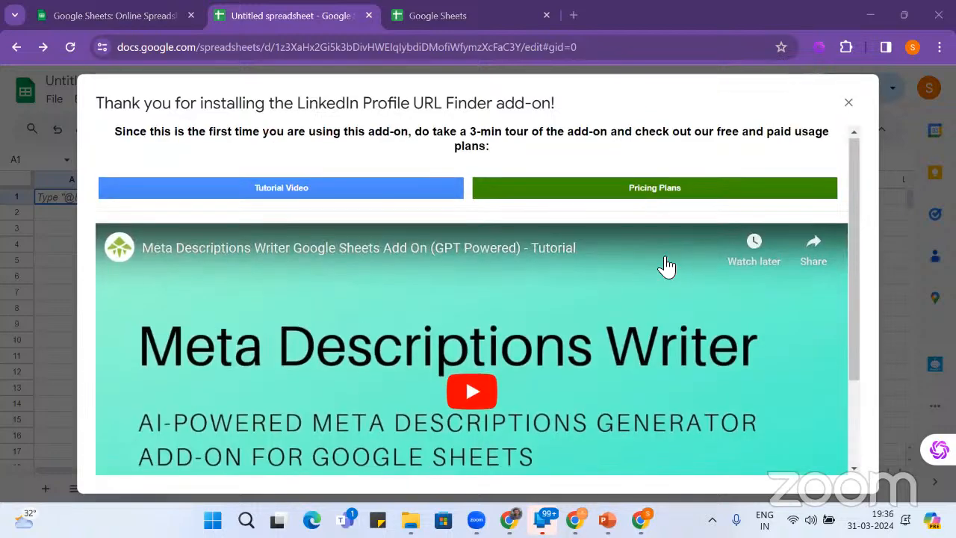
left_click(637, 191)
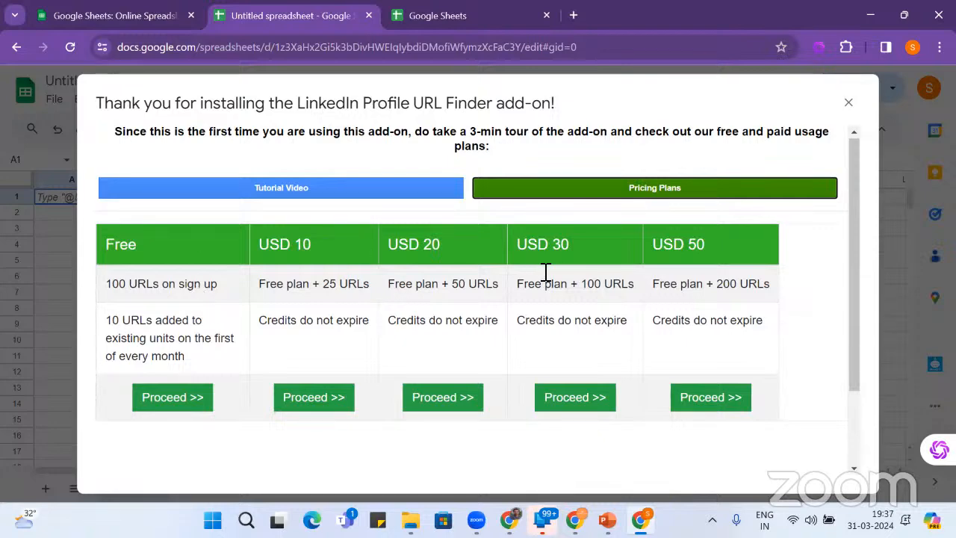
scroll(546, 273, "down", 2)
scroll(545, 271, "up", 2)
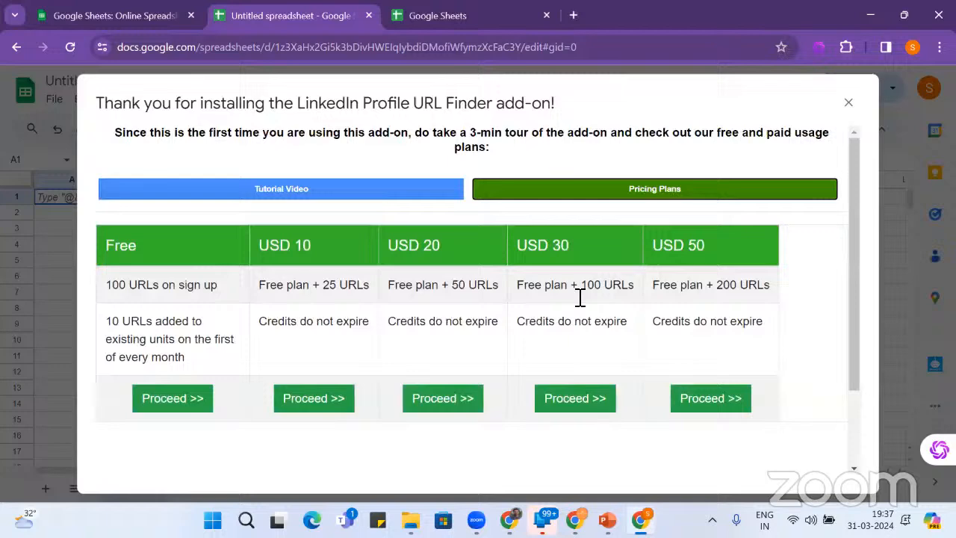
left_click(849, 103)
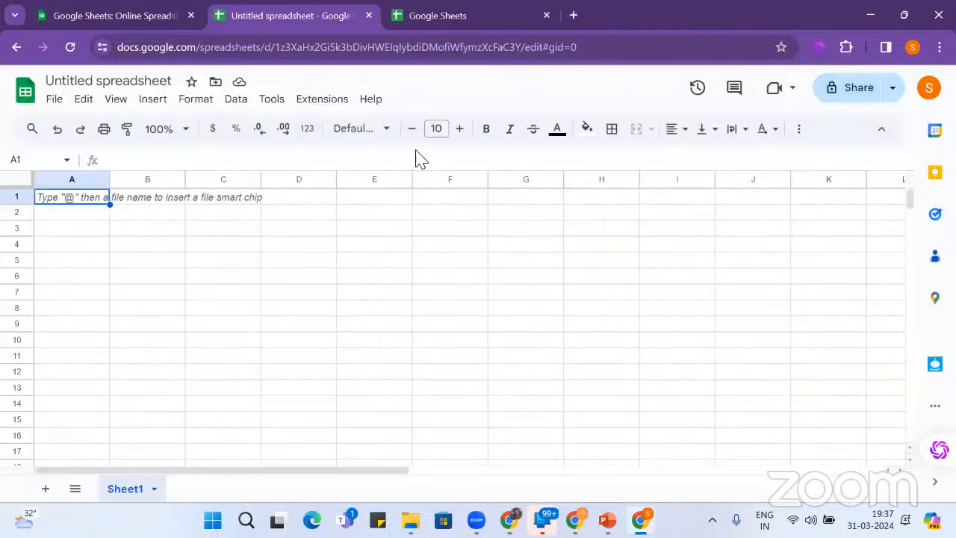
- Load the LinkedIn Profile URL Finder template to create the Linkedin Profiles sheet
left_click(329, 103)
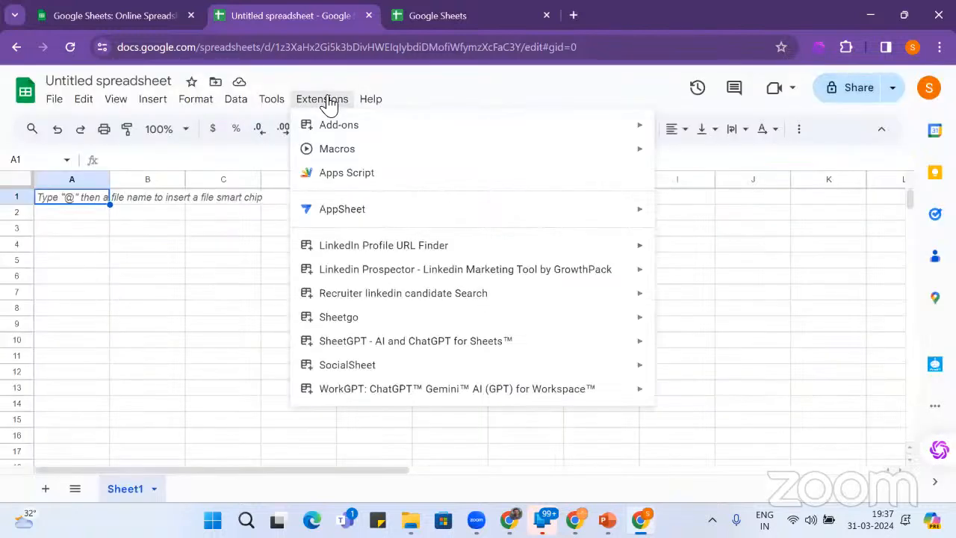
mouse_move(386, 255)
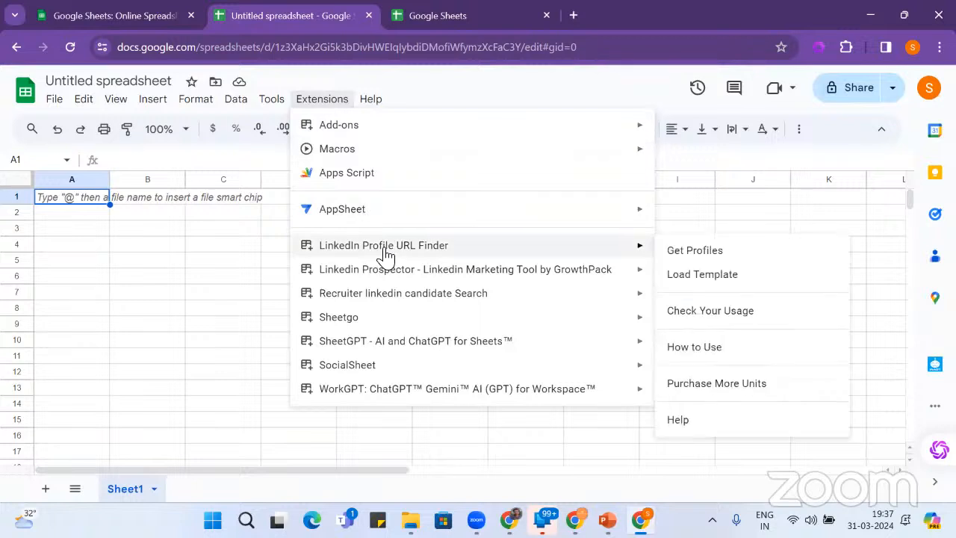
left_click(721, 278)
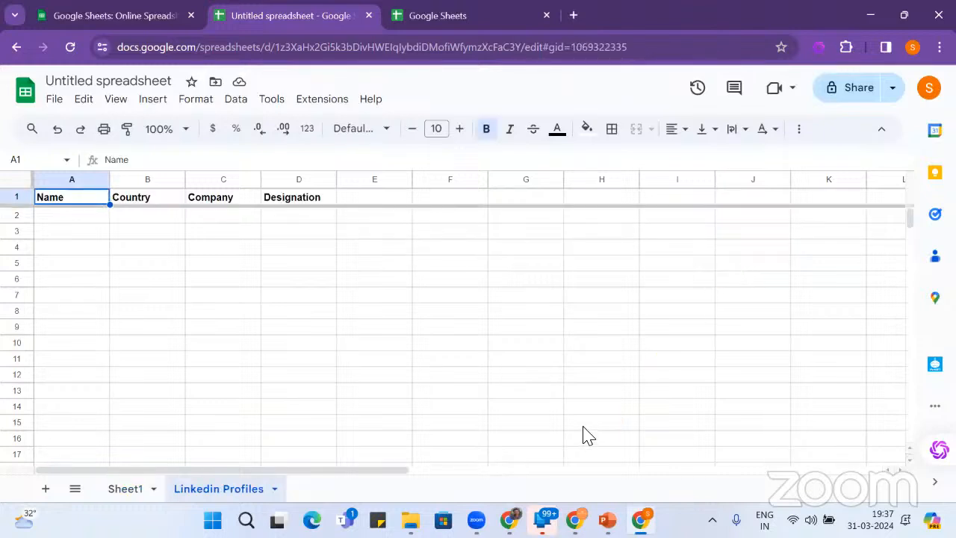
- Look over the Designation and Name cells, abandoning a started entry so A2 stays empty
left_click(311, 202)
left_click(313, 221)
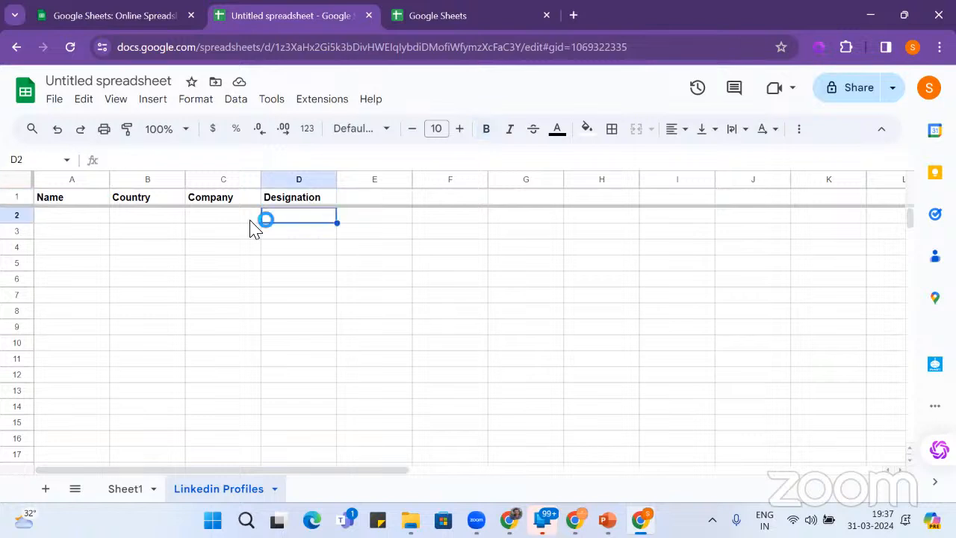
left_click(71, 222)
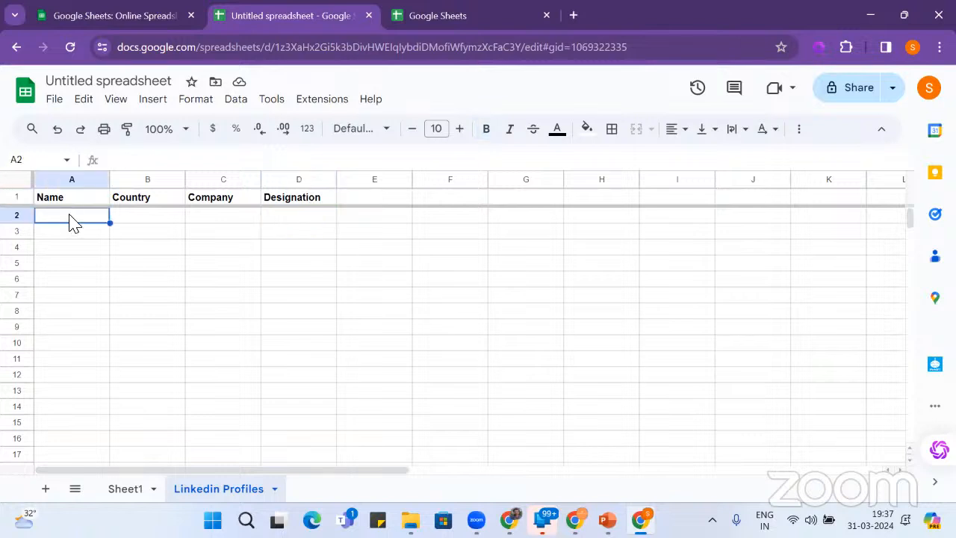
type("SHi")
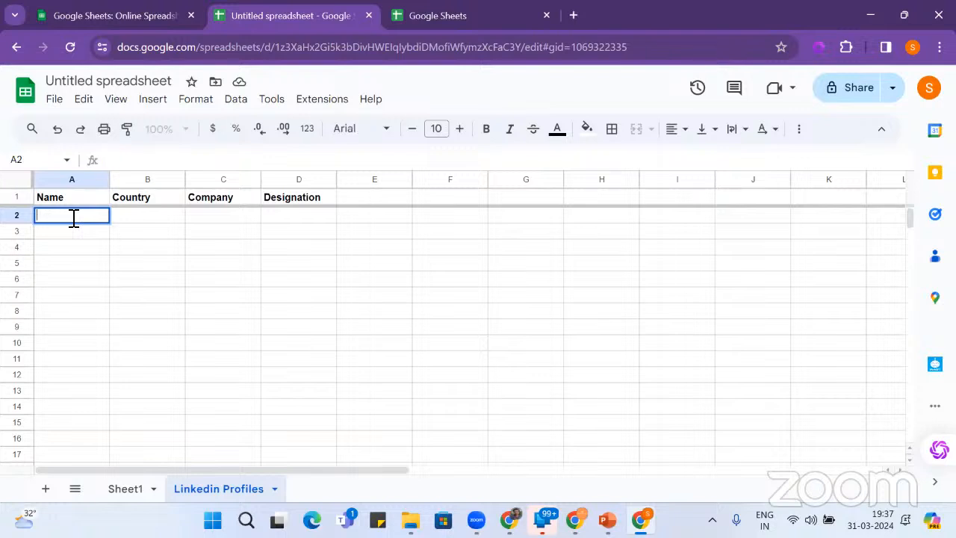
left_click(241, 232)
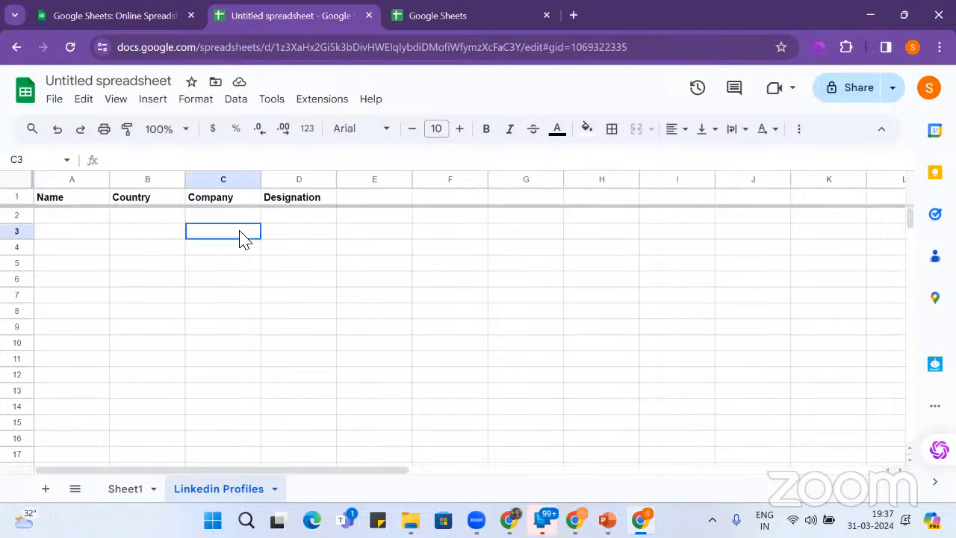
- Open the LinkedIn Profile URL Finder How to Use guide
left_click(343, 101)
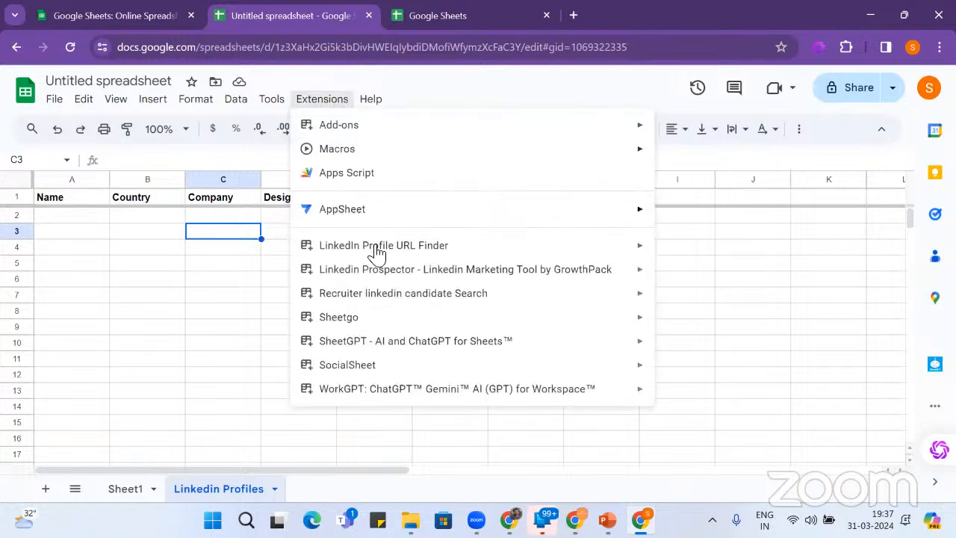
mouse_move(375, 251)
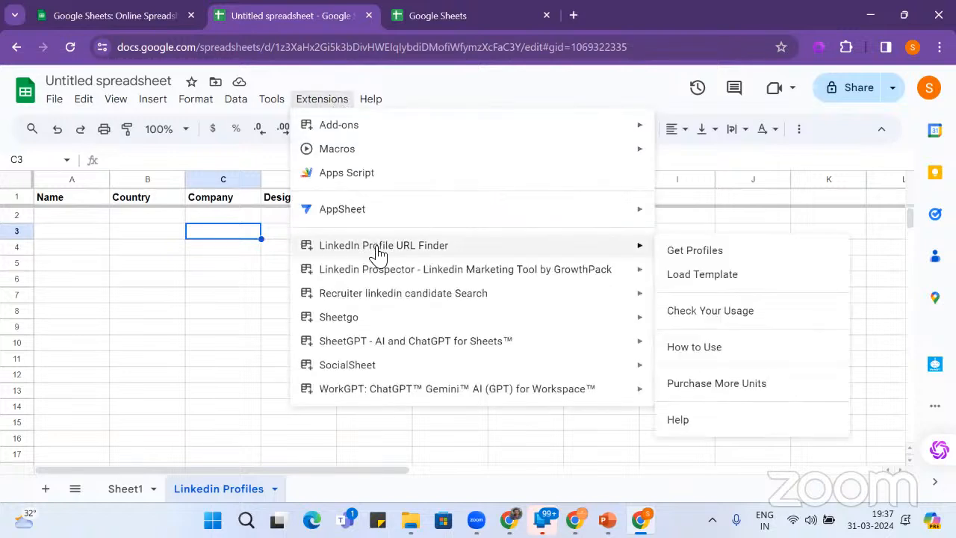
left_click(694, 348)
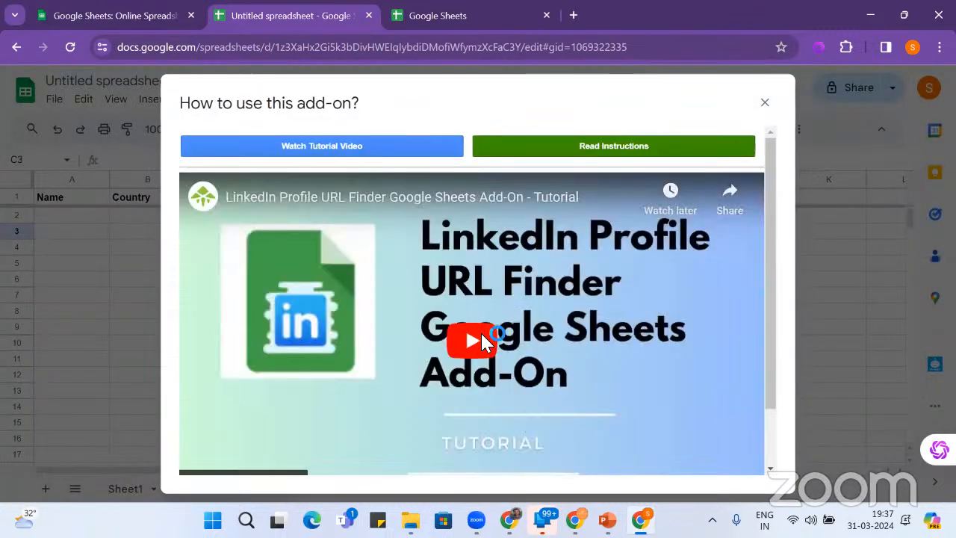
- Start the tutorial video and pause it at 0:03
left_click(482, 343)
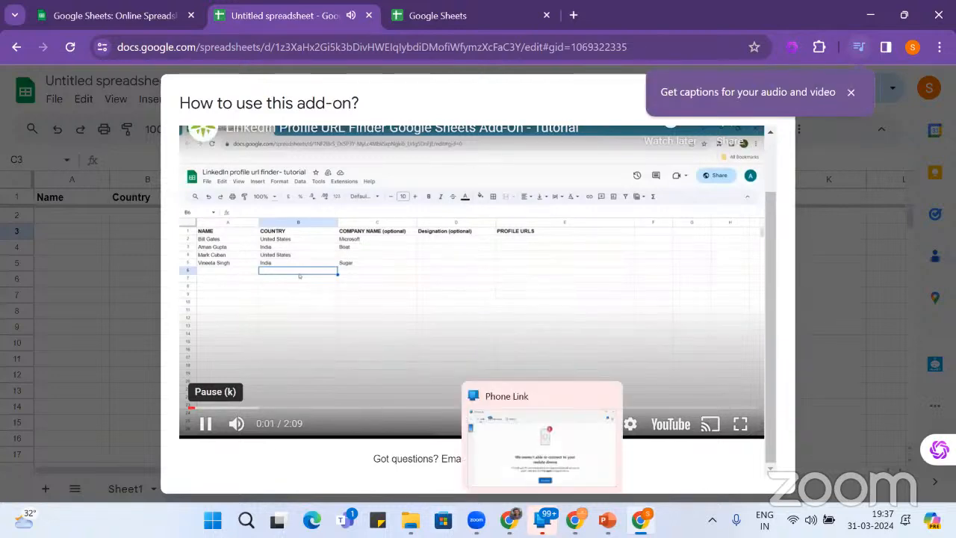
left_click(207, 426)
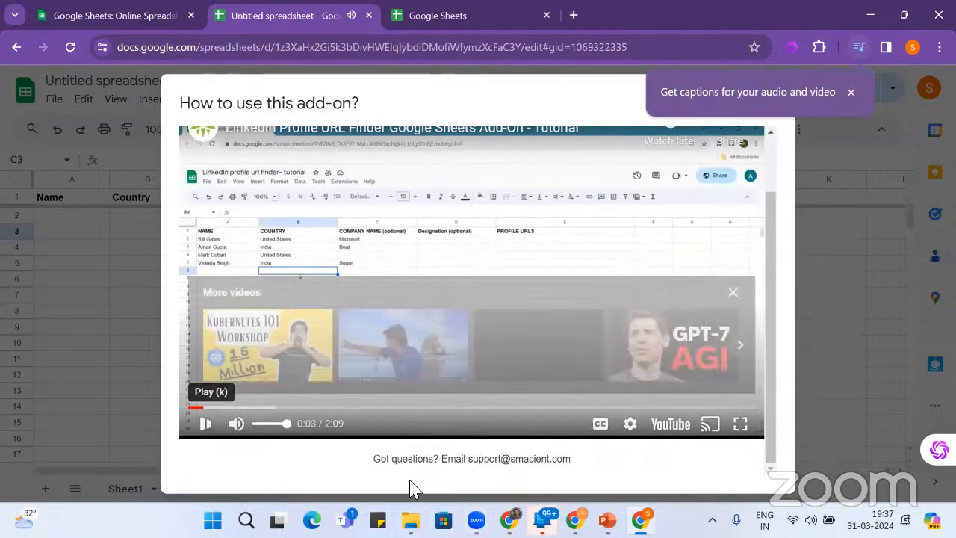
mouse_move(476, 520)
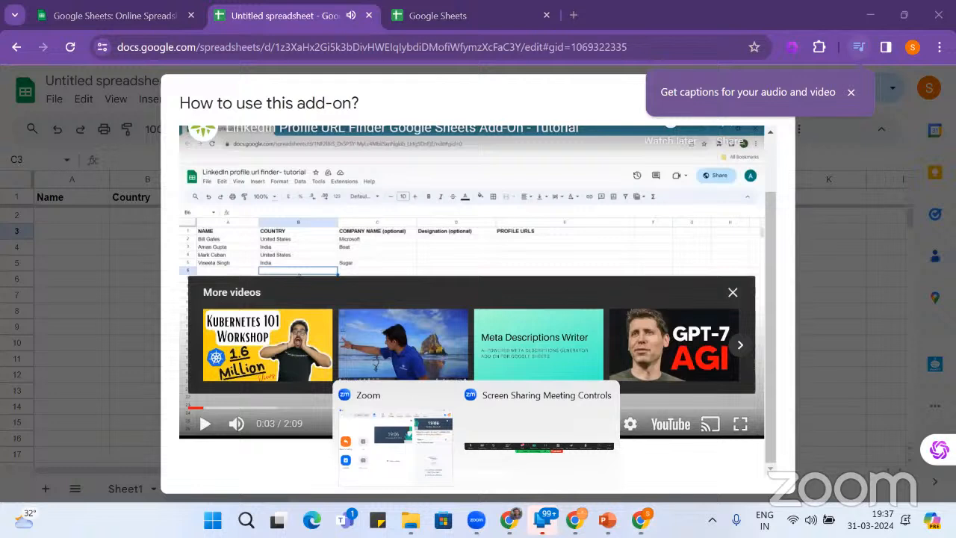
left_click(523, 428)
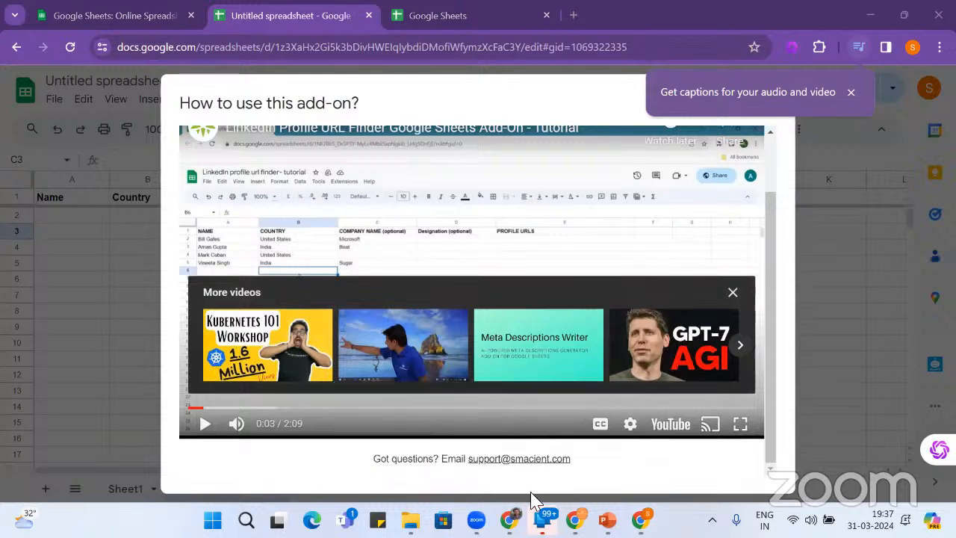
mouse_move(542, 518)
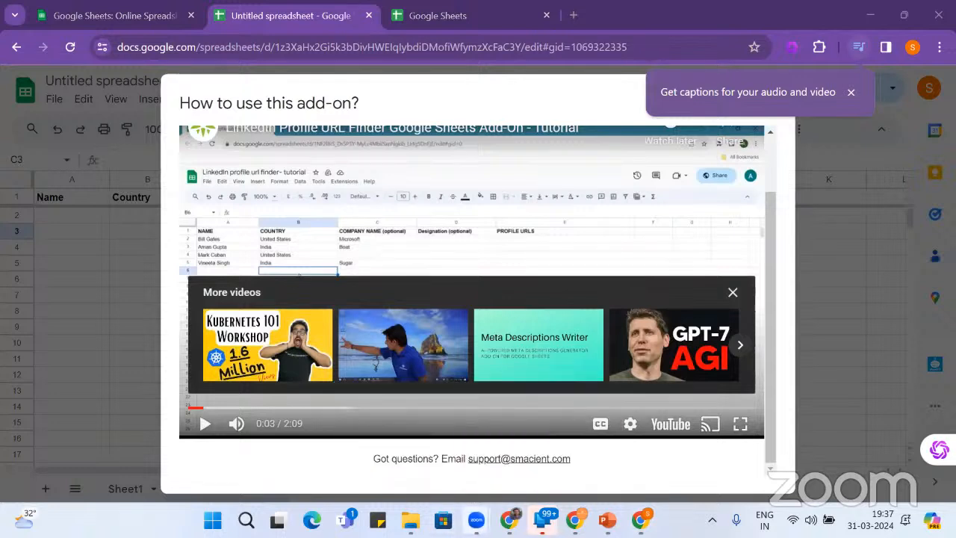
mouse_move(476, 520)
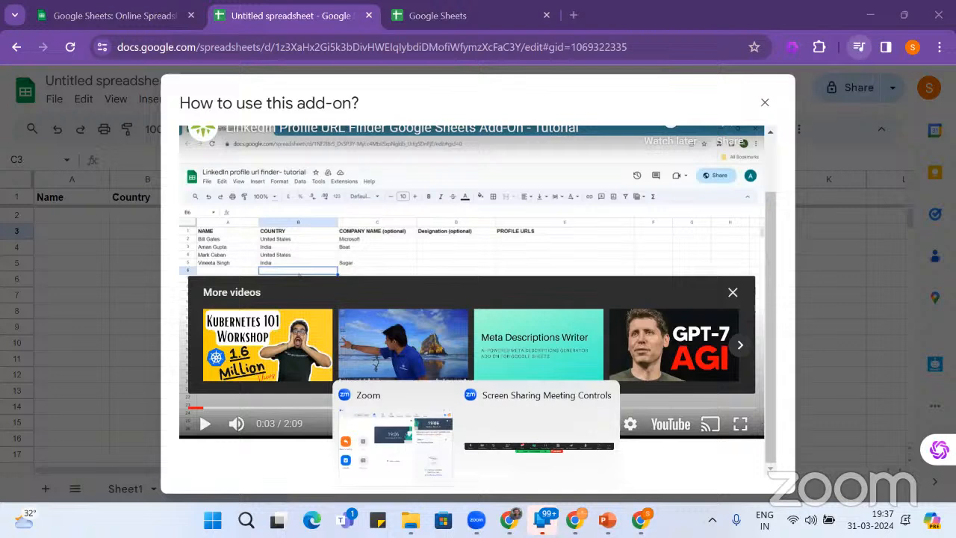
left_click(527, 426)
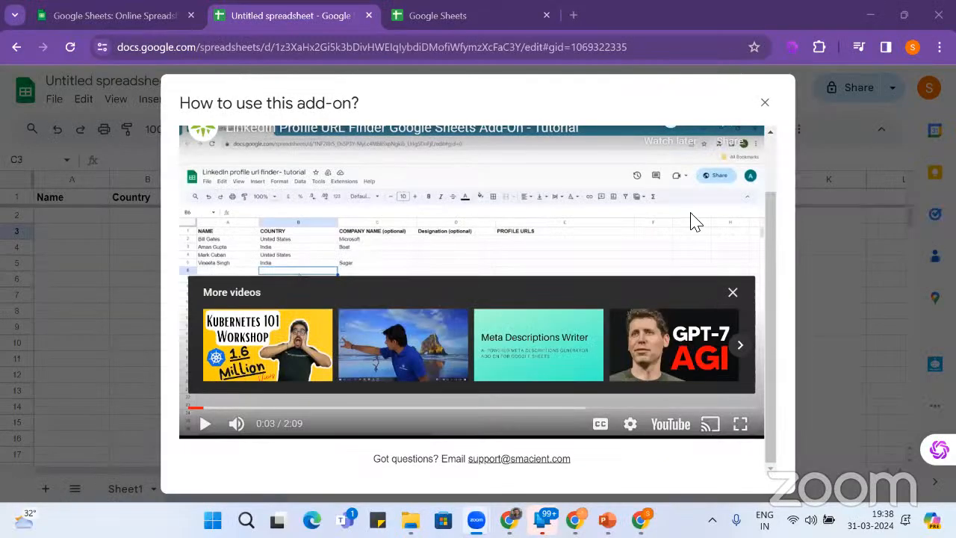
- Resume the tutorial video and watch it to 1:38, where PROFILE URLS fill with LinkedIn links
left_click(206, 424)
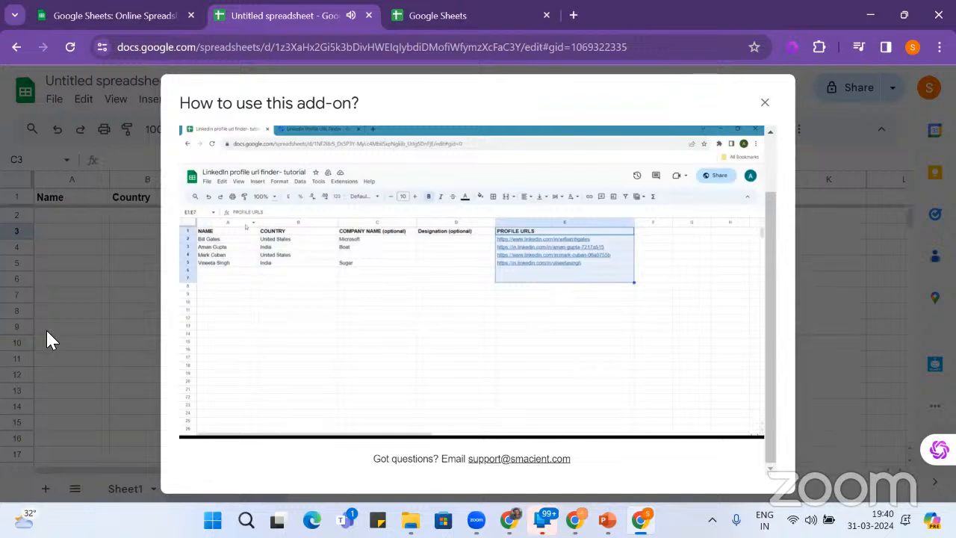
mouse_move(448, 410)
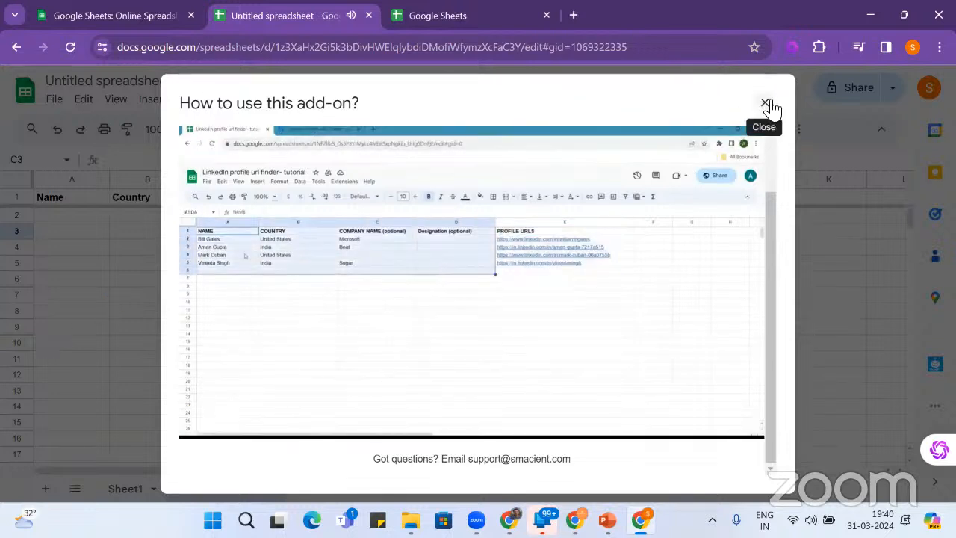
- Close the guide, fill row 2 with a person's full name, India and SourcingXPress, and select A2:D2
left_click(767, 105)
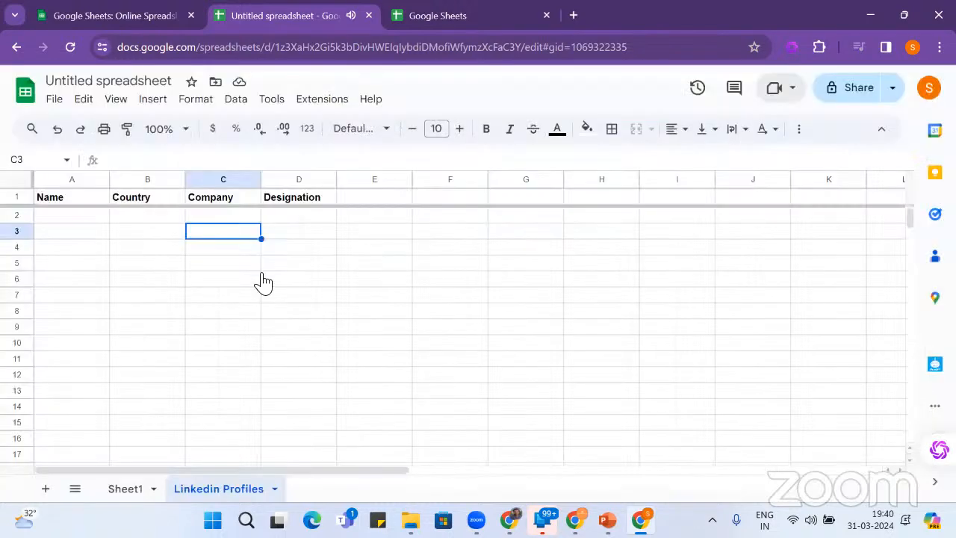
left_click(80, 222)
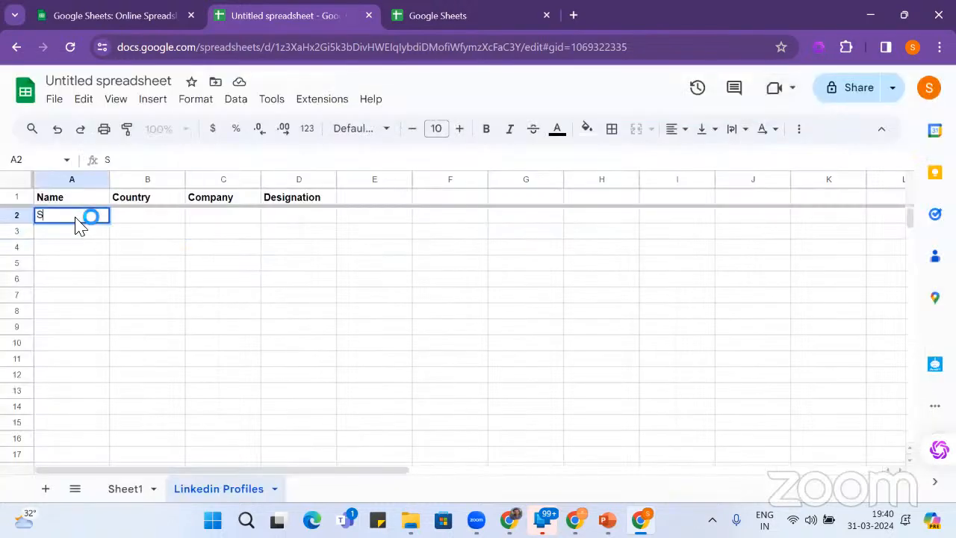
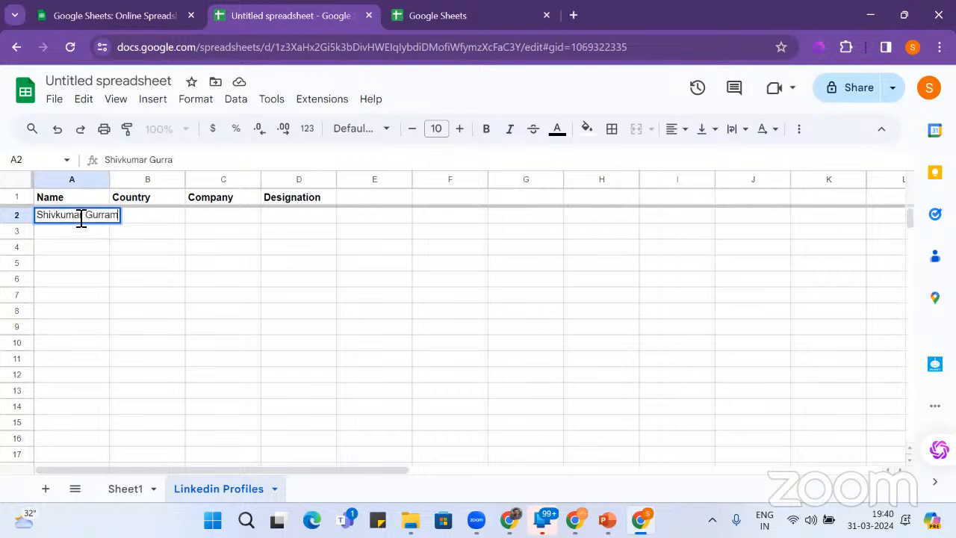
key("Tab")
type("India")
key("Tab")
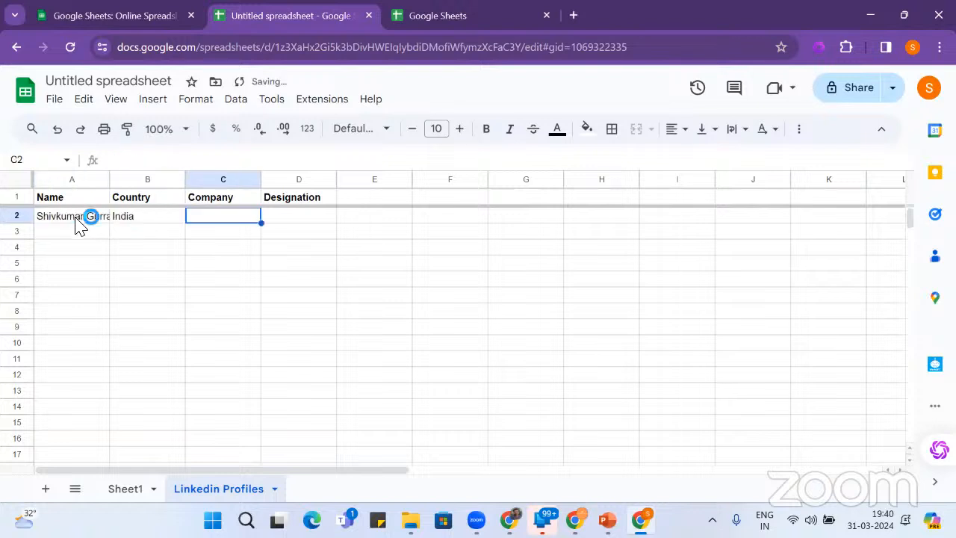
type("S")
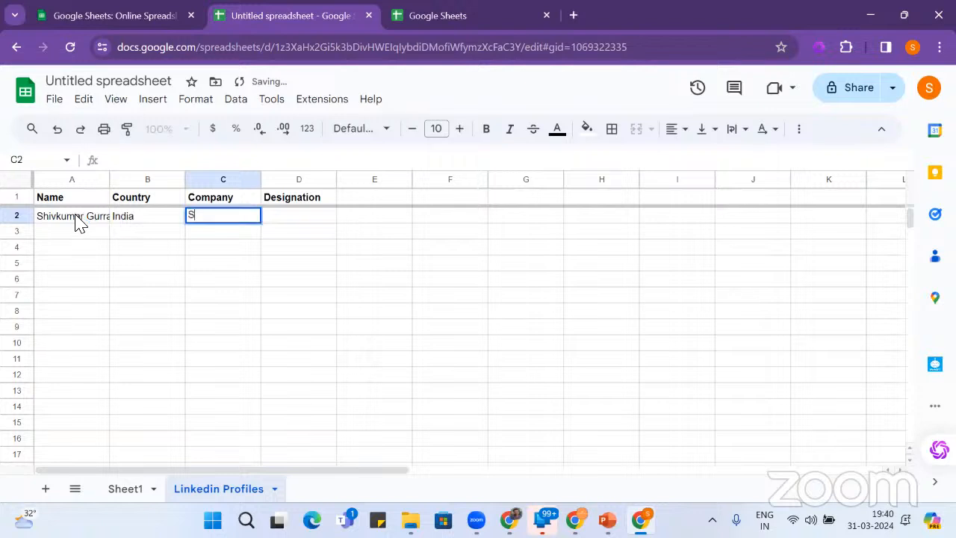
type("ourcin")
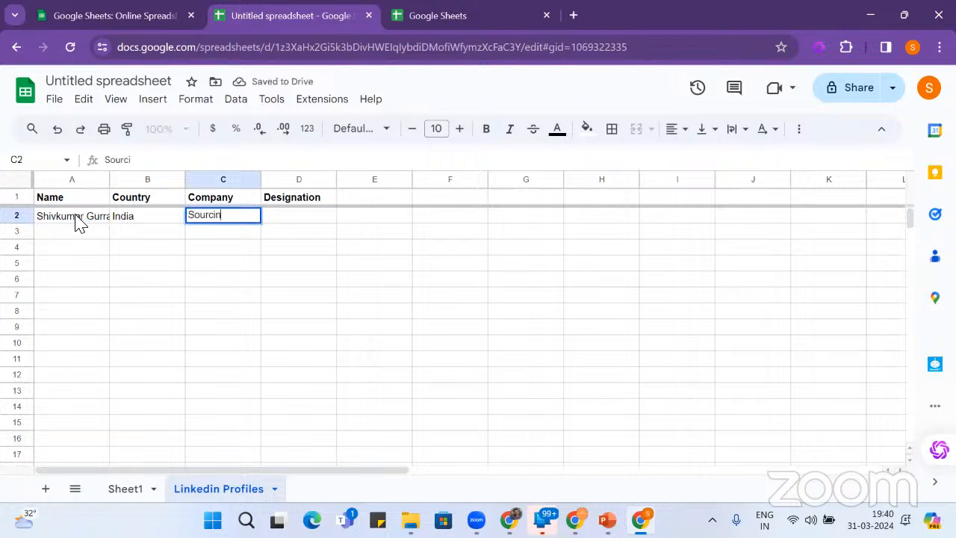
type("gXPress")
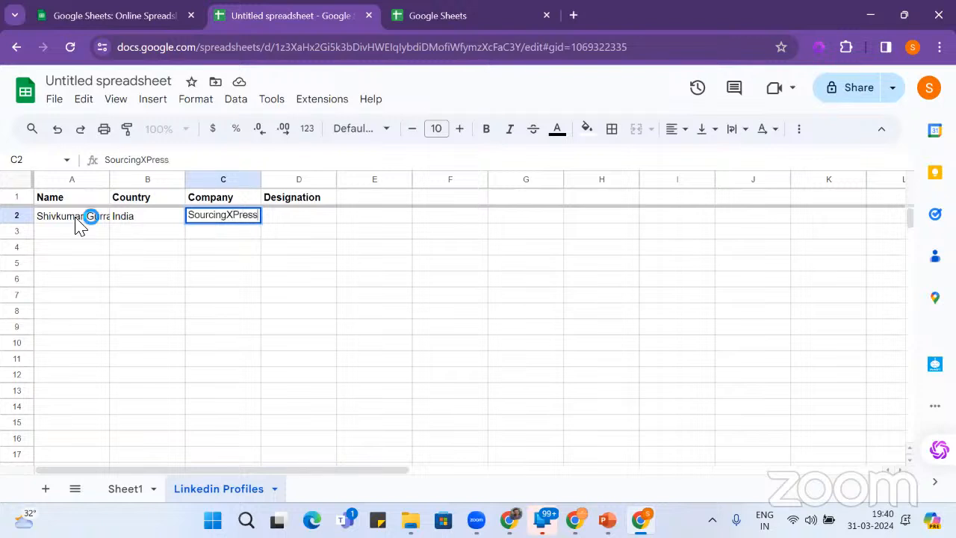
key("Tab")
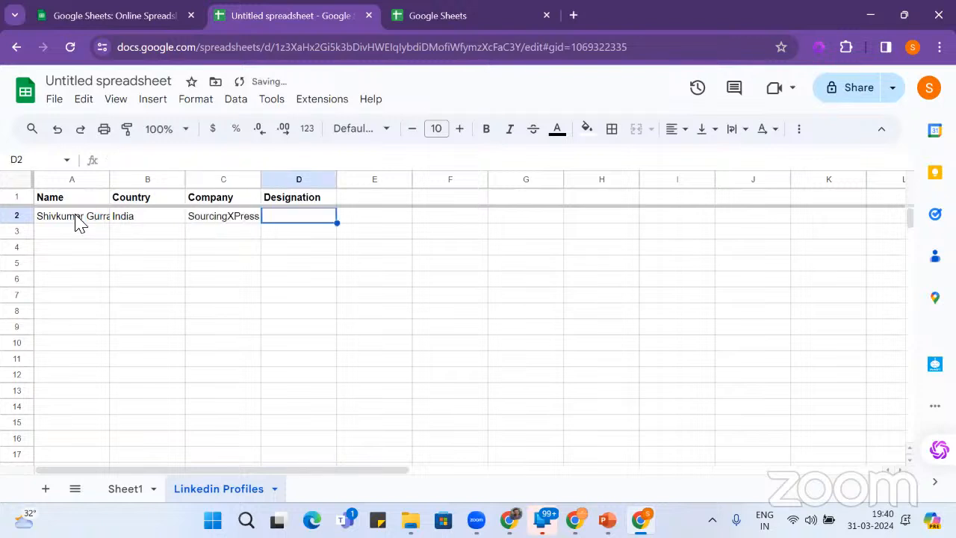
left_click_drag(60, 224, 307, 222)
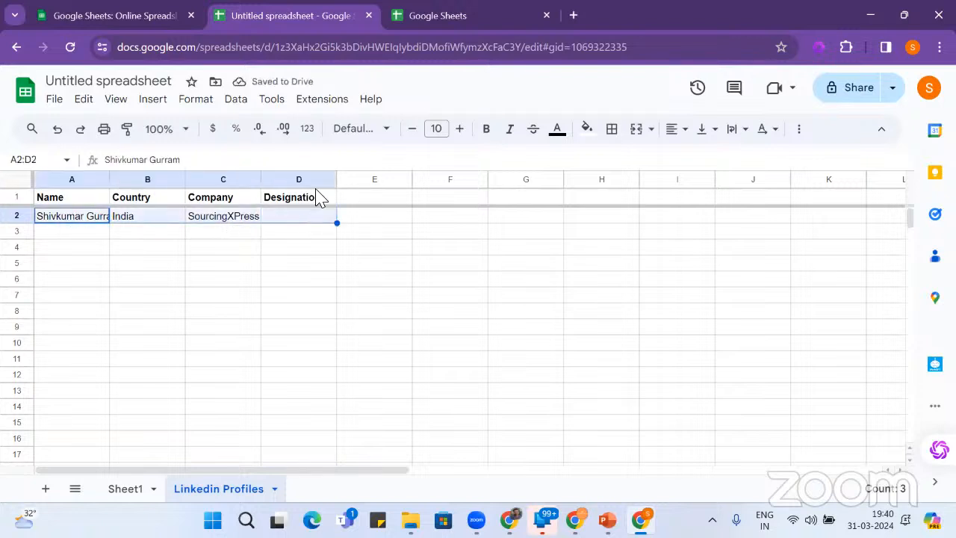
left_click(320, 99)
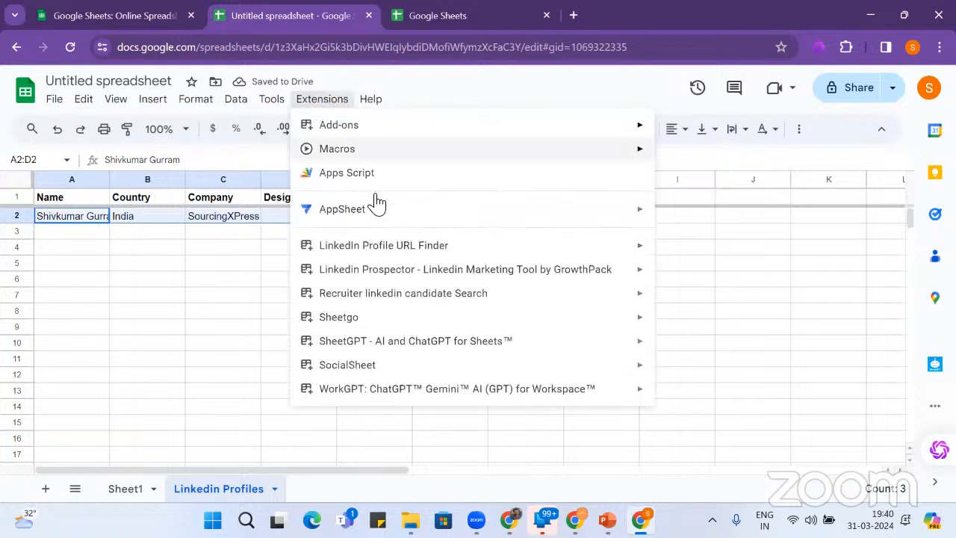
- Run Get Profiles to find the row-2 person's LinkedIn profile URL in E2
mouse_move(406, 248)
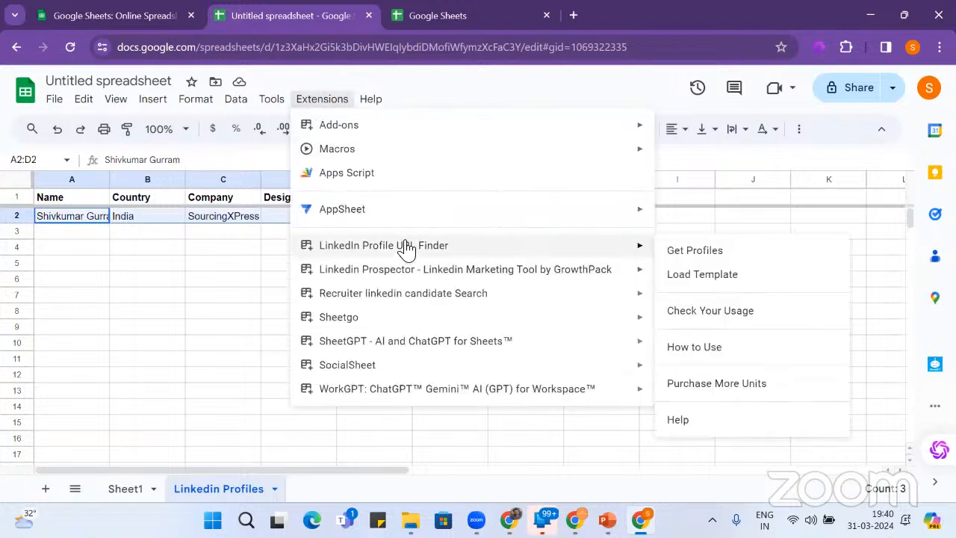
left_click(735, 258)
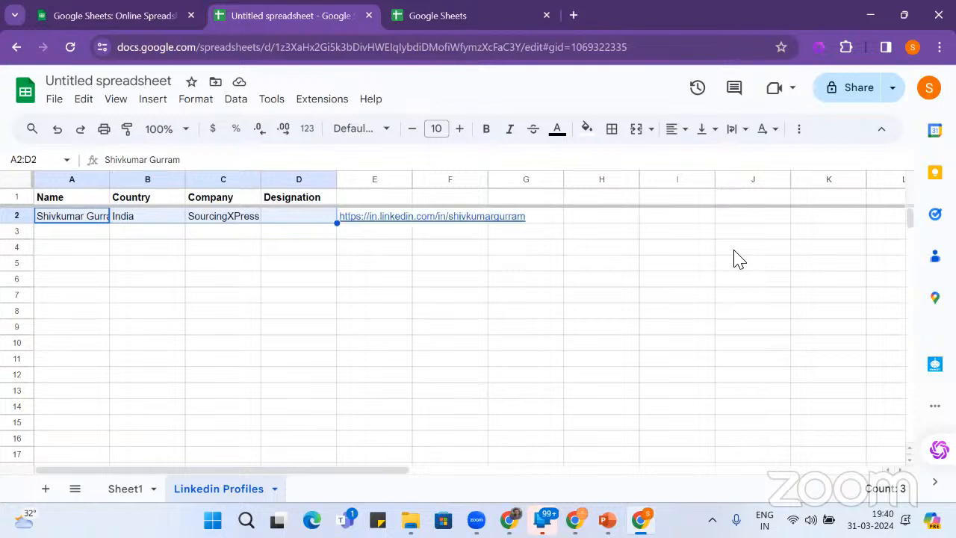
left_click(374, 217)
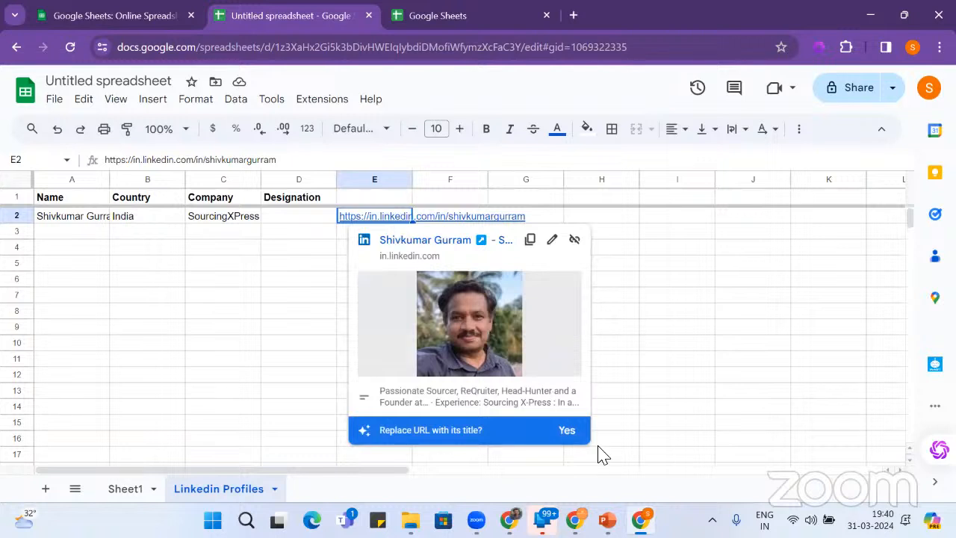
- Replace the E2 profile URL with its page title
left_click(568, 431)
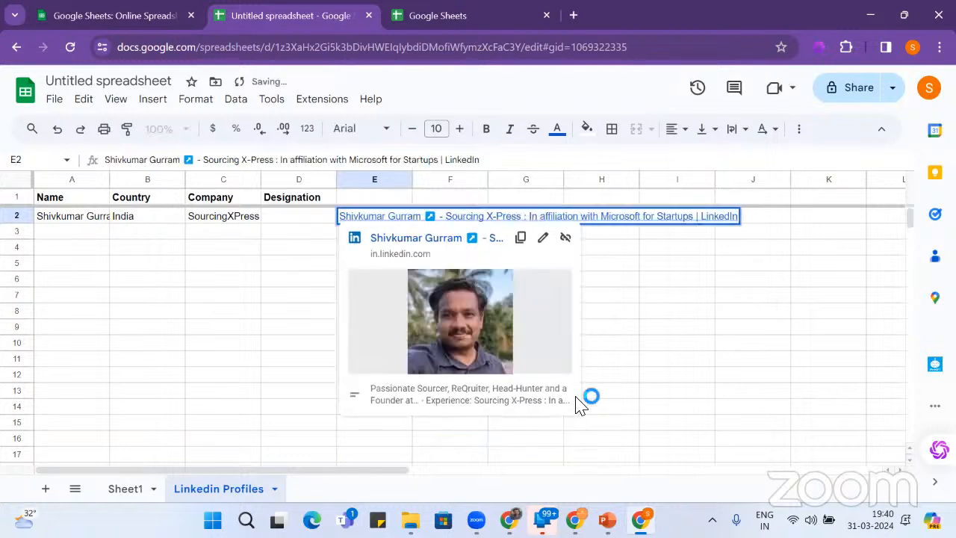
left_click(602, 326)
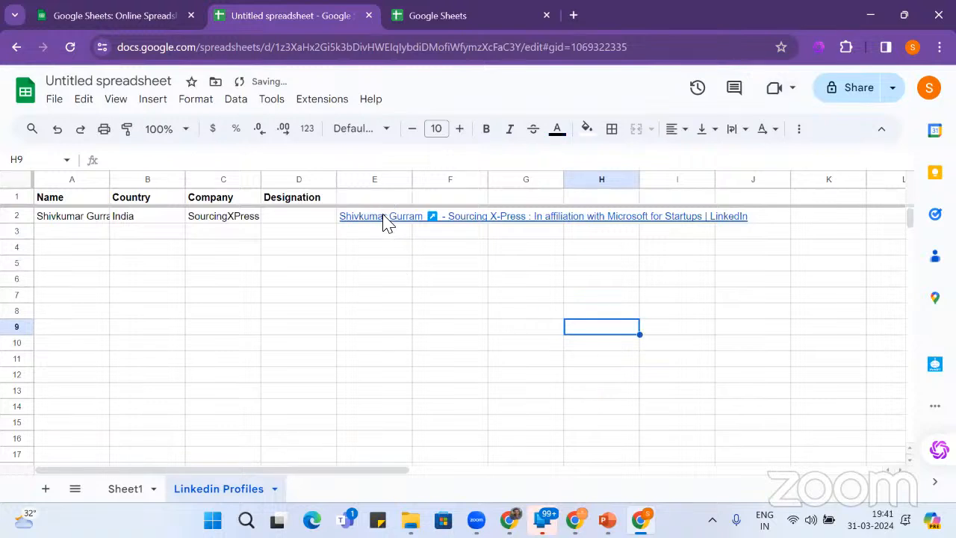
mouse_move(384, 221)
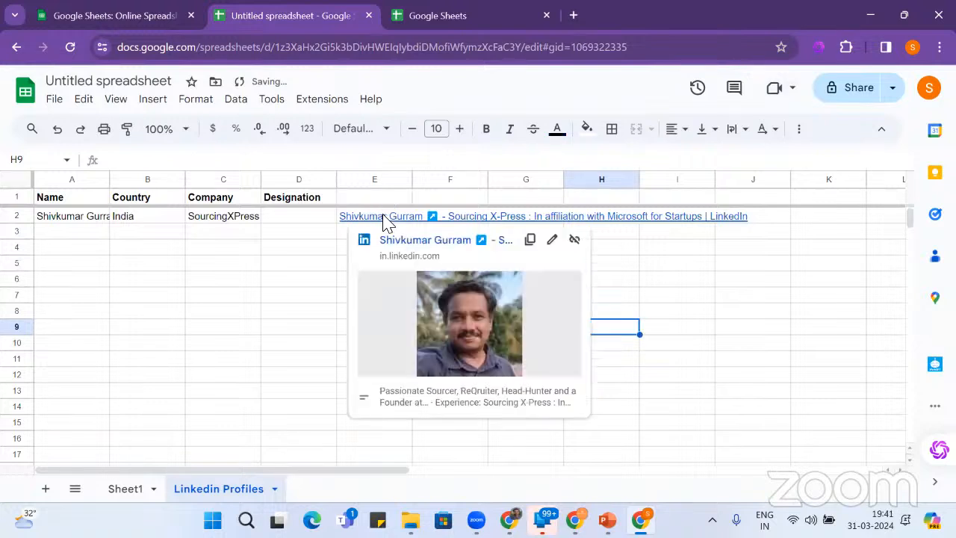
left_click(309, 104)
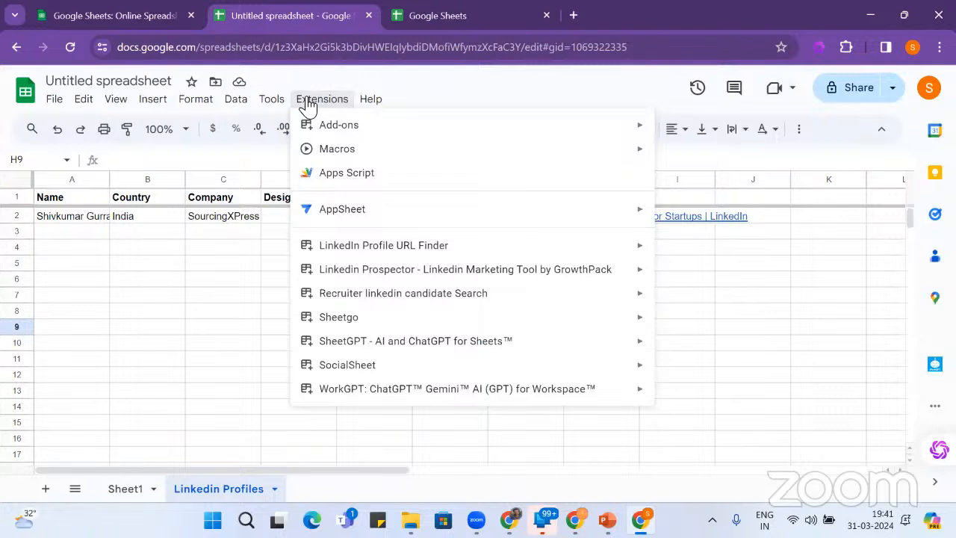
mouse_move(389, 257)
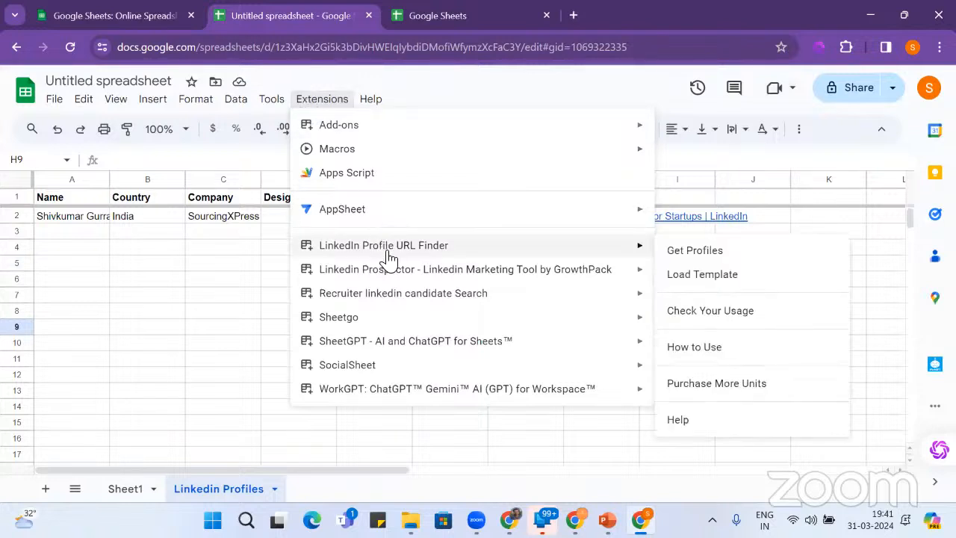
- Enter India, PayPal and SDET in B3:D3 and fill them down through row 7
left_click(225, 237)
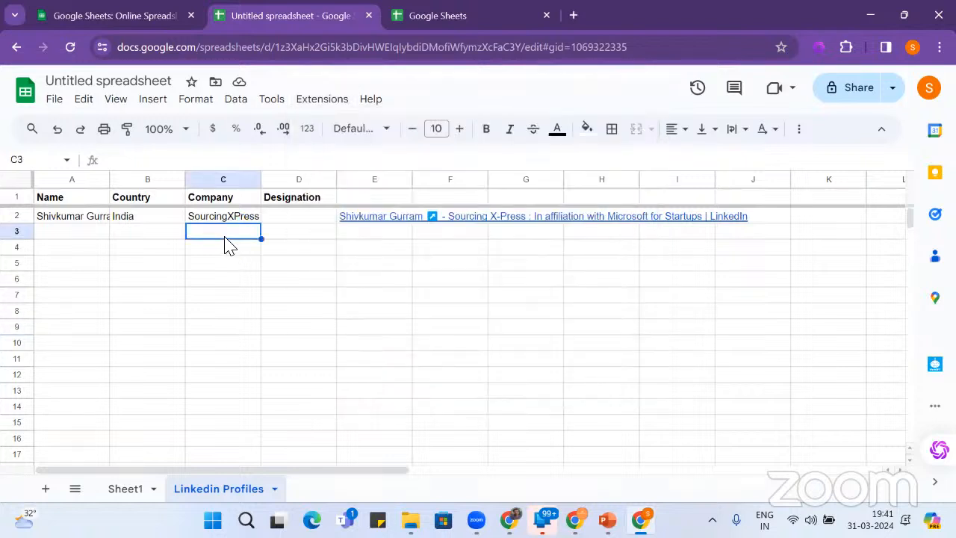
left_click(283, 239)
type("SDET")
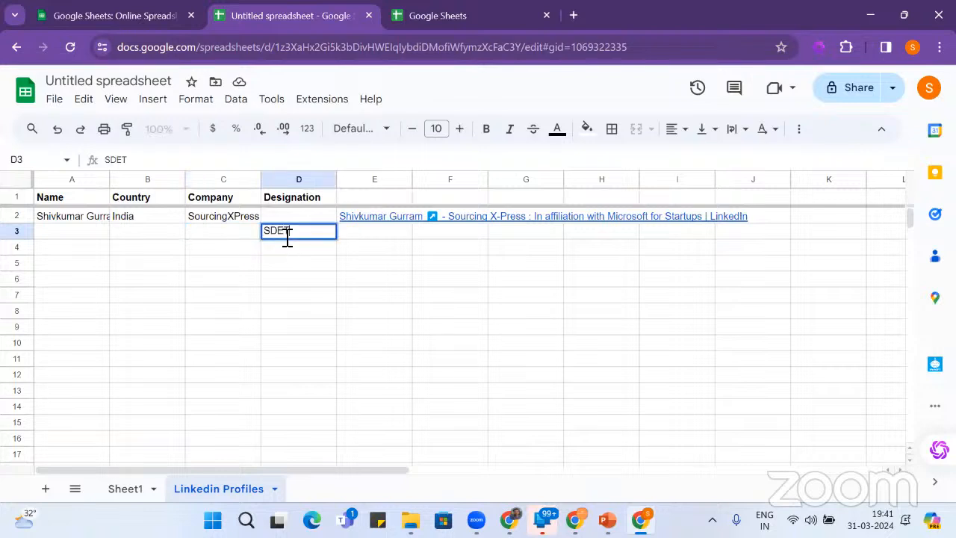
key("Left")
key("Left")
key("Right")
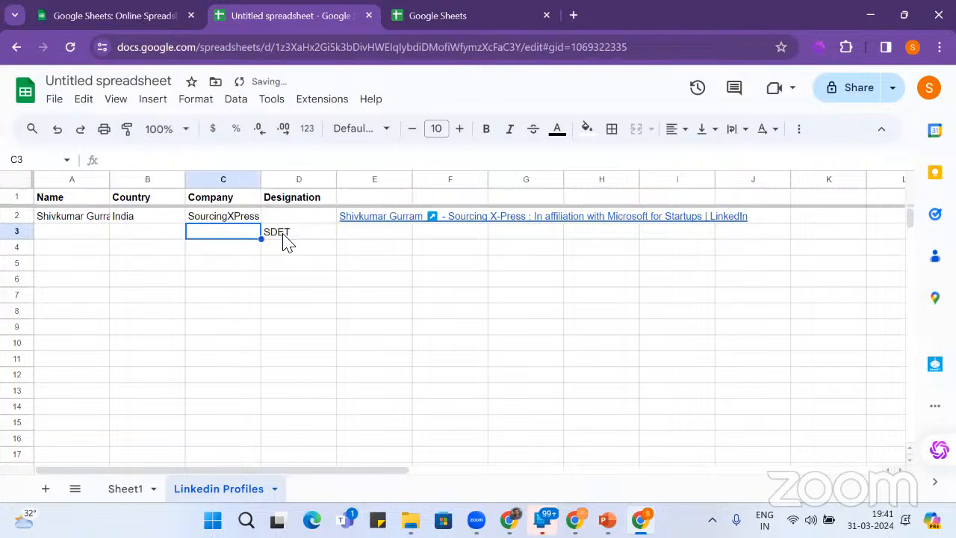
type("PayPal")
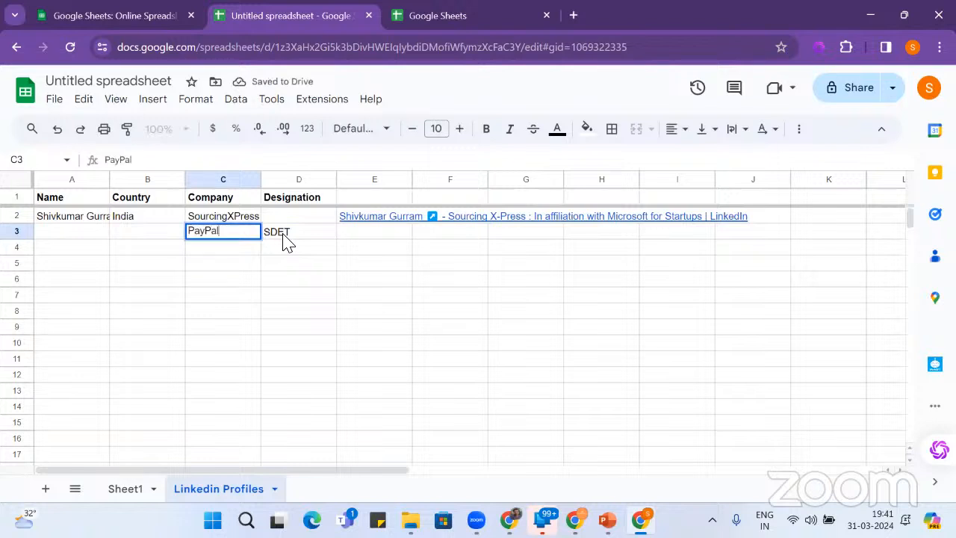
left_click(165, 240)
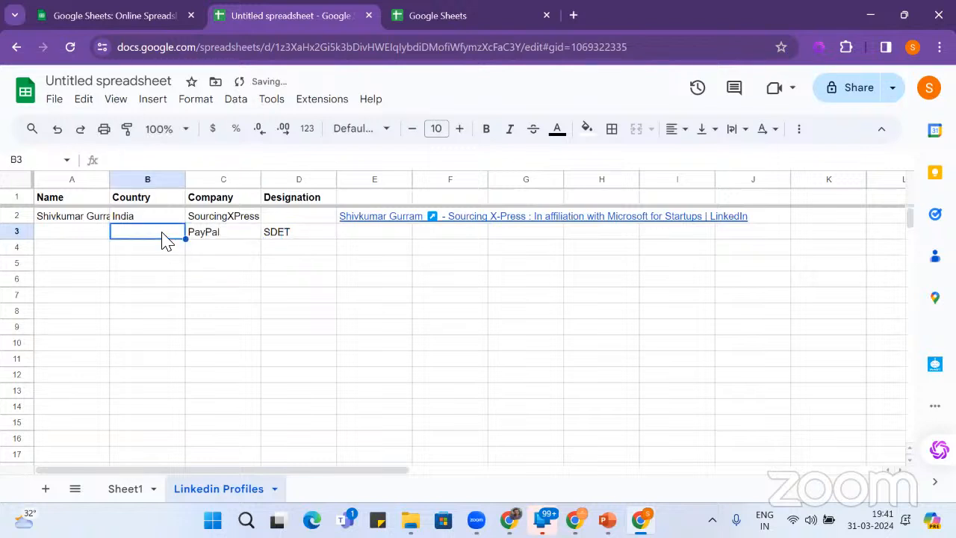
type("Ind")
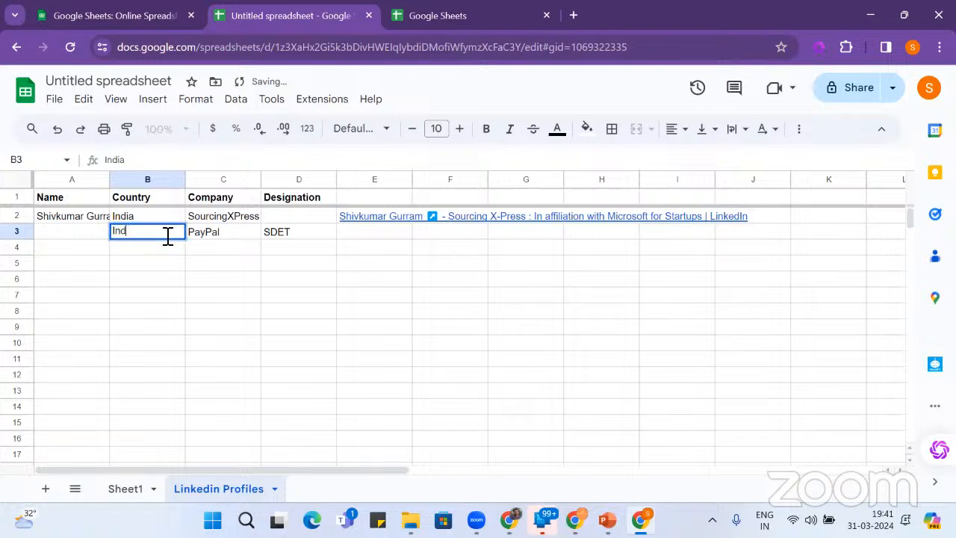
type("ia")
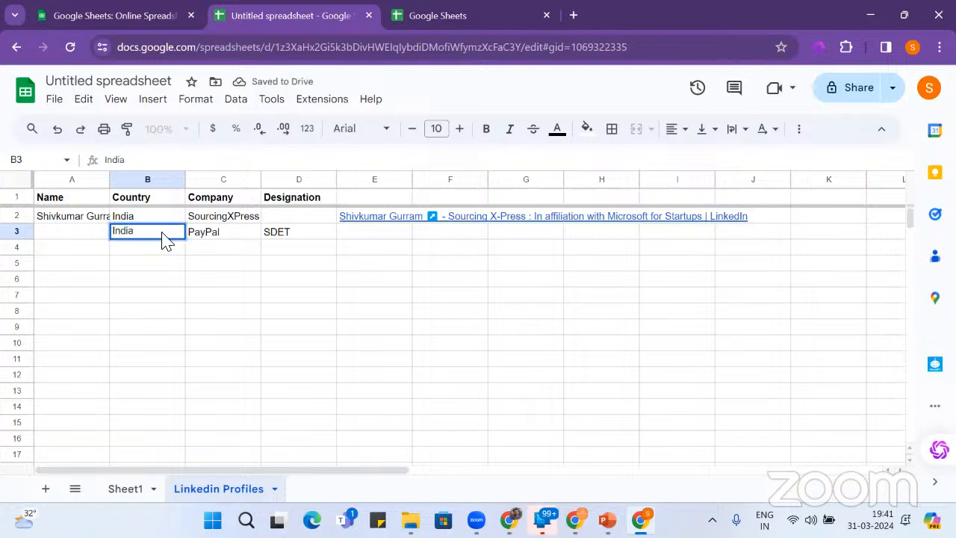
left_click(215, 272)
left_click_drag(144, 238, 277, 239)
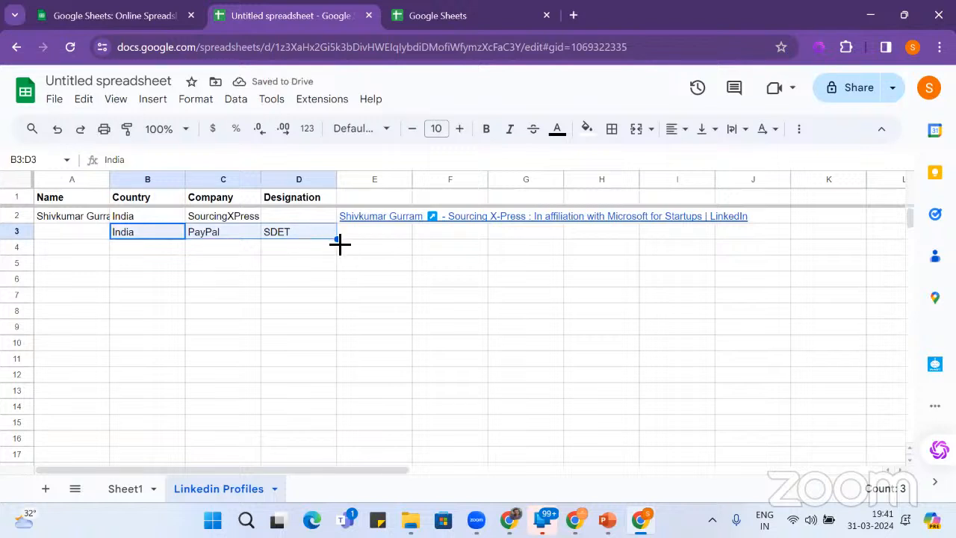
left_click_drag(337, 239, 340, 302)
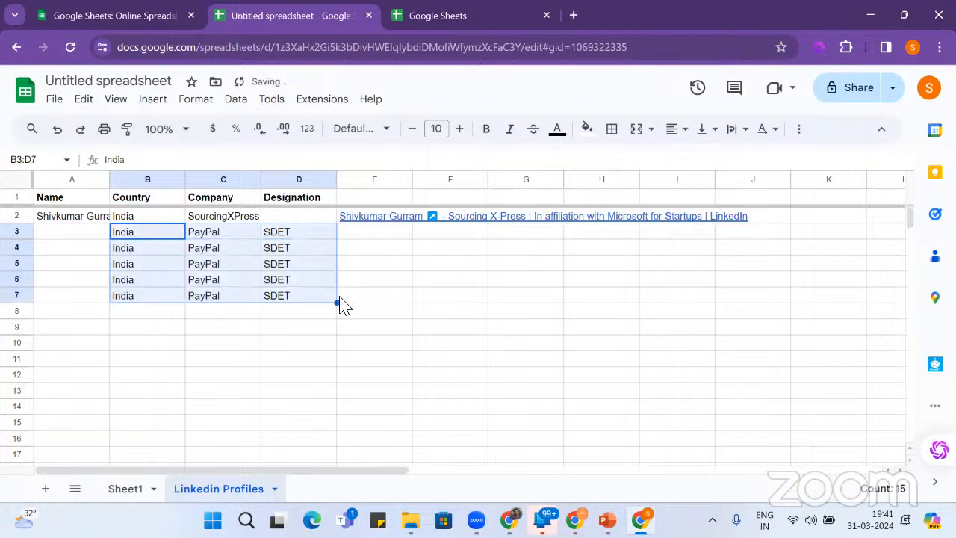
left_click(318, 104)
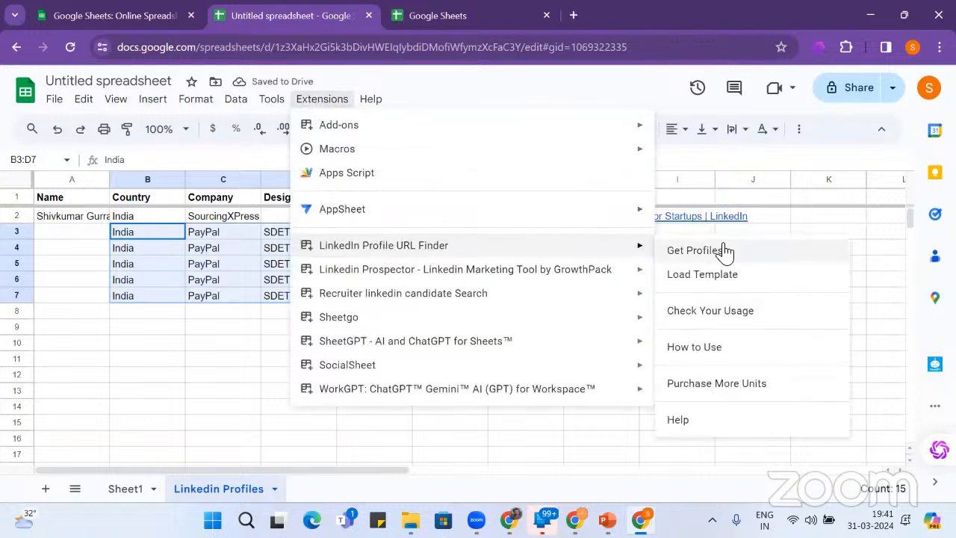
left_click(723, 251)
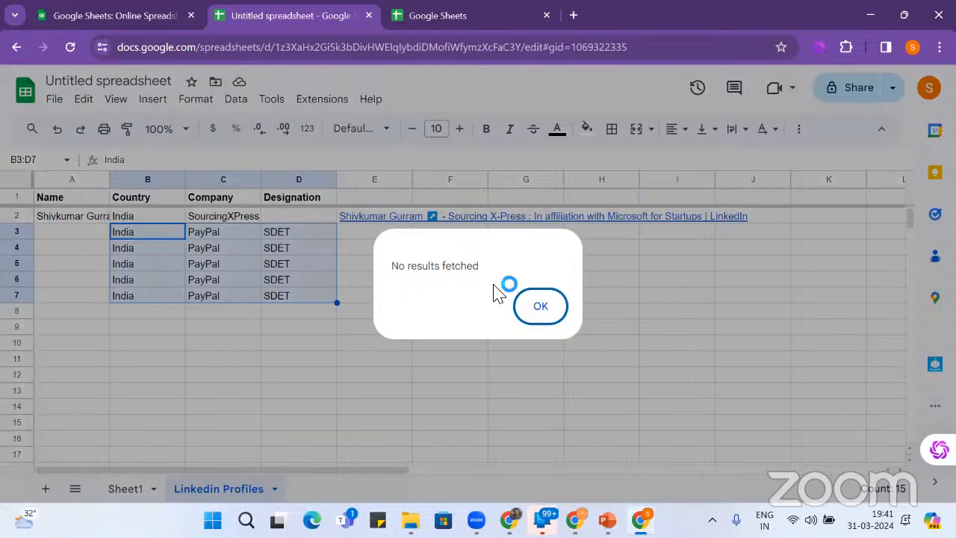
left_click(535, 309)
left_click(73, 238)
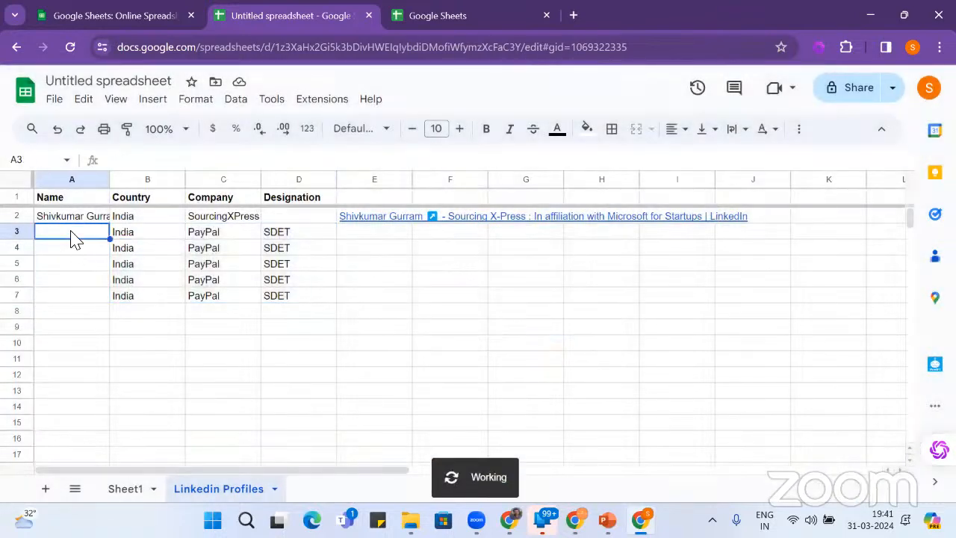
left_click_drag(73, 237, 301, 303)
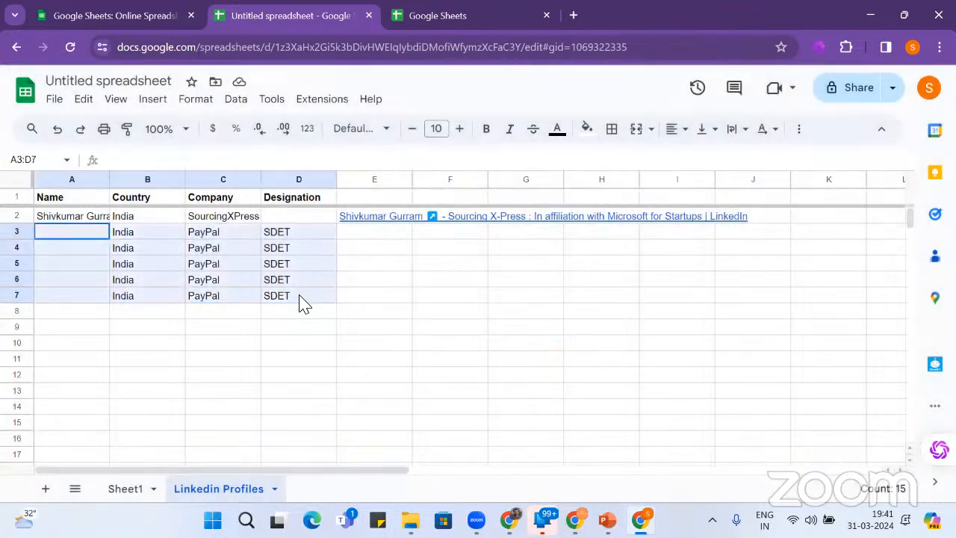
left_click(316, 102)
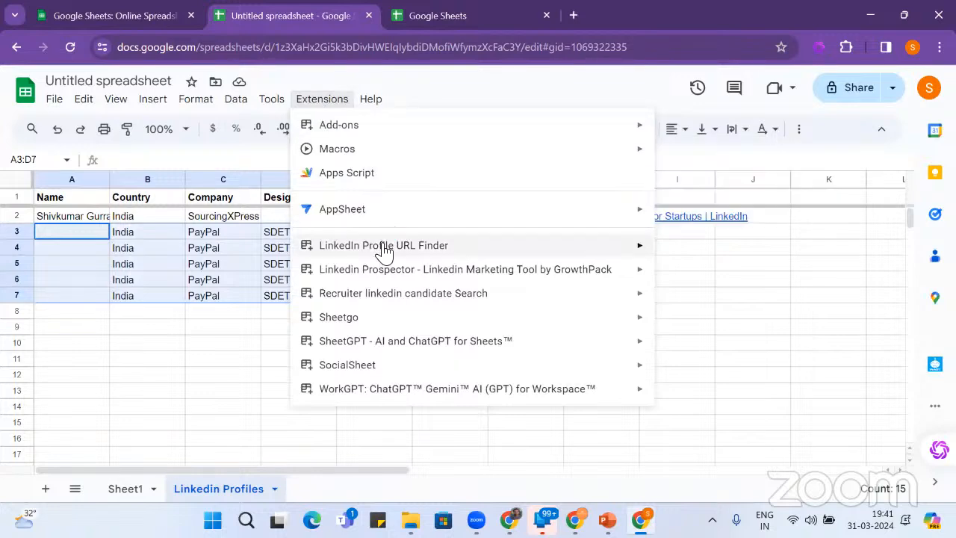
mouse_move(385, 250)
left_click(712, 254)
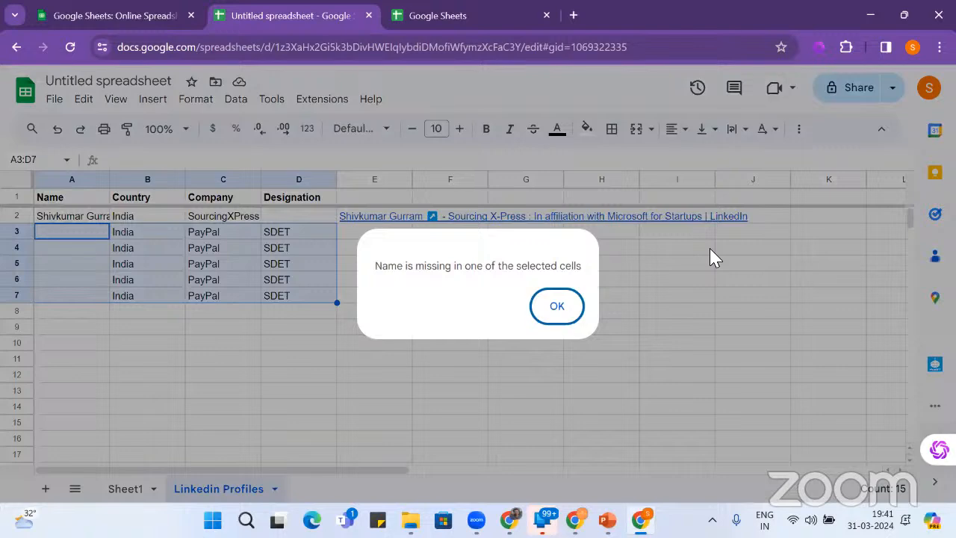
left_click(559, 309)
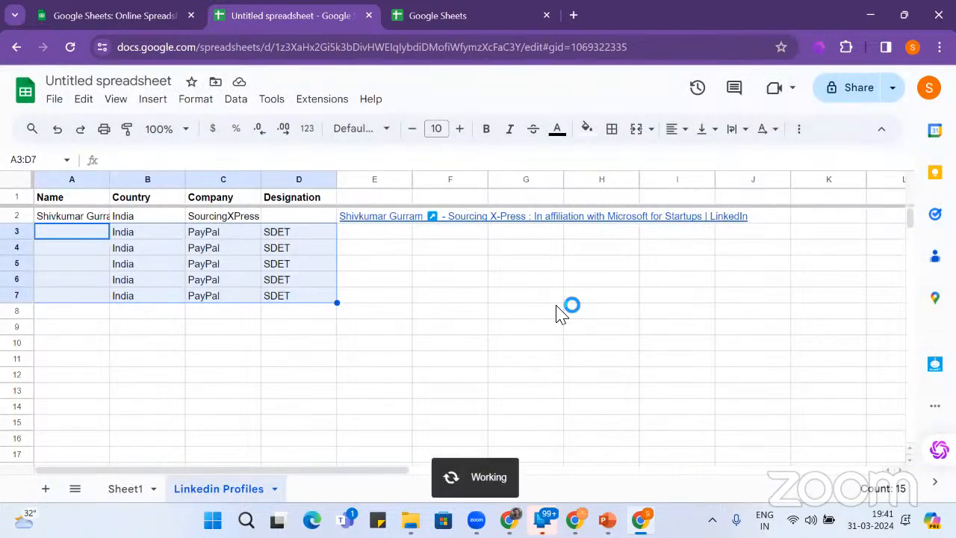
left_click(86, 236)
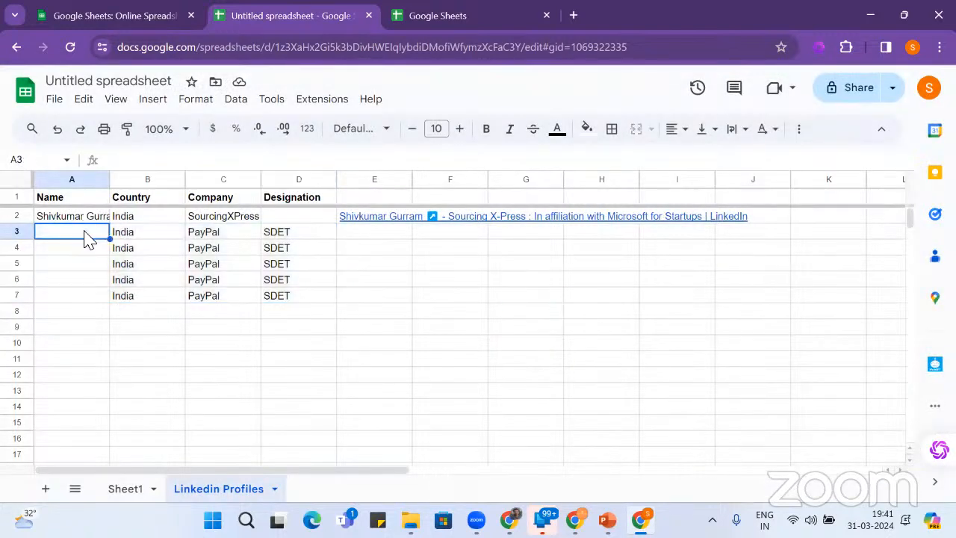
- Type a first name into each of A3 through A7, then select A3:D7
type("A")
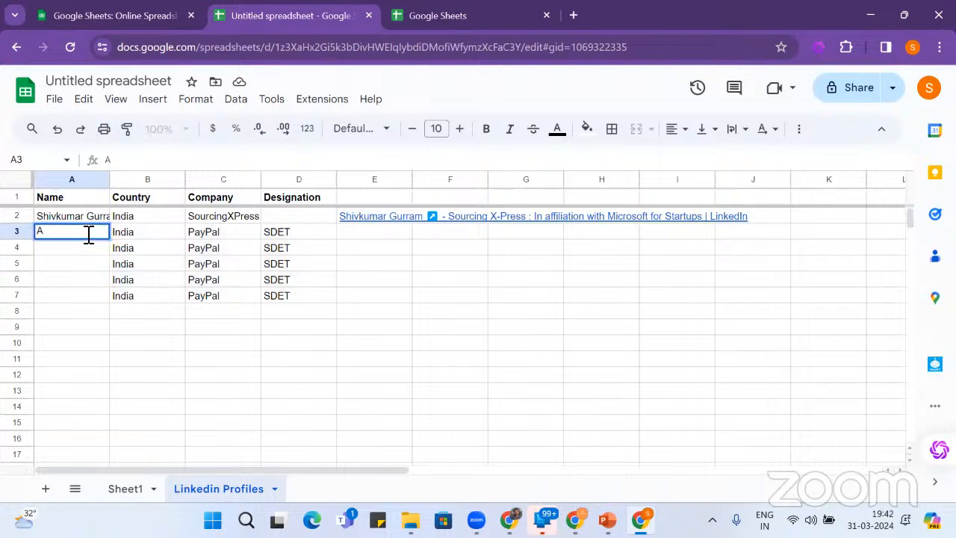
type("kshay")
key("Return")
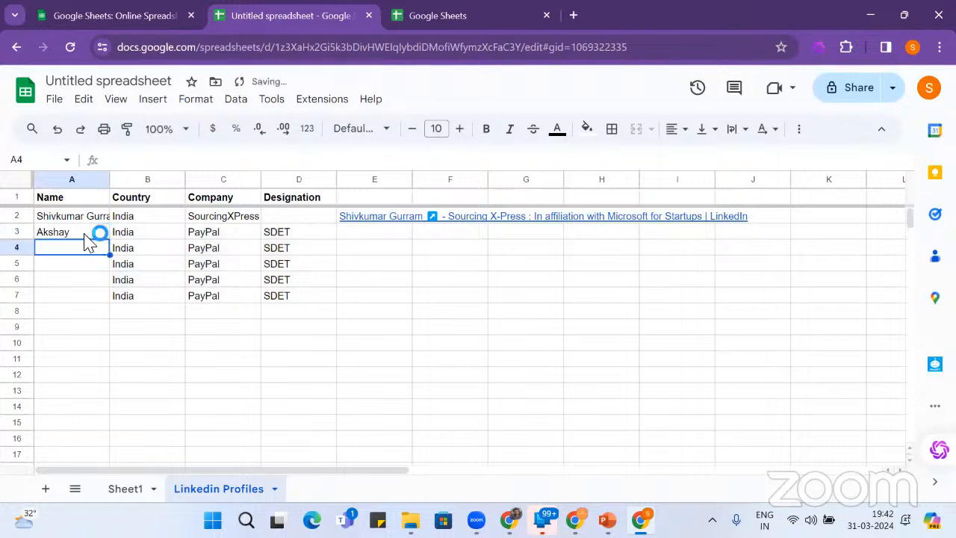
type("Aayu")
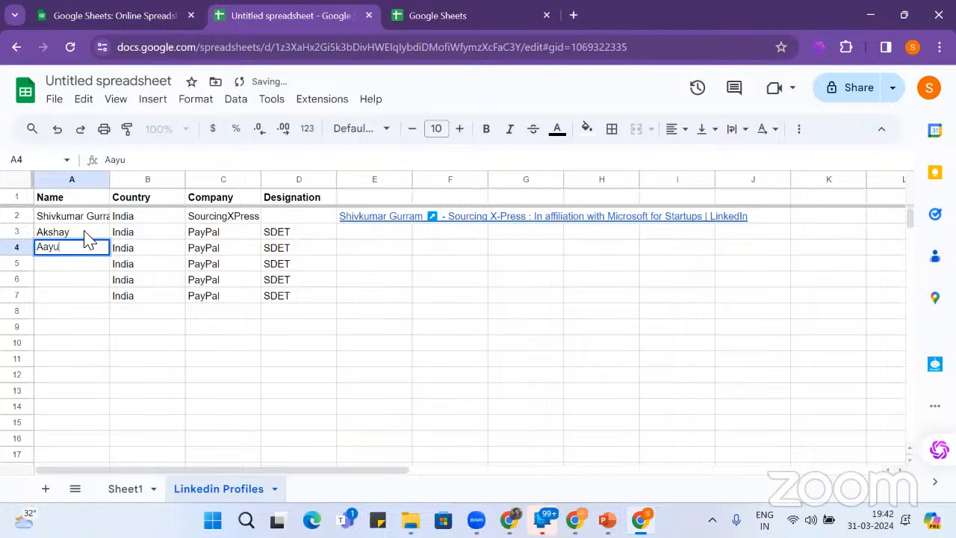
type("sh")
key("Return")
type("Ar")
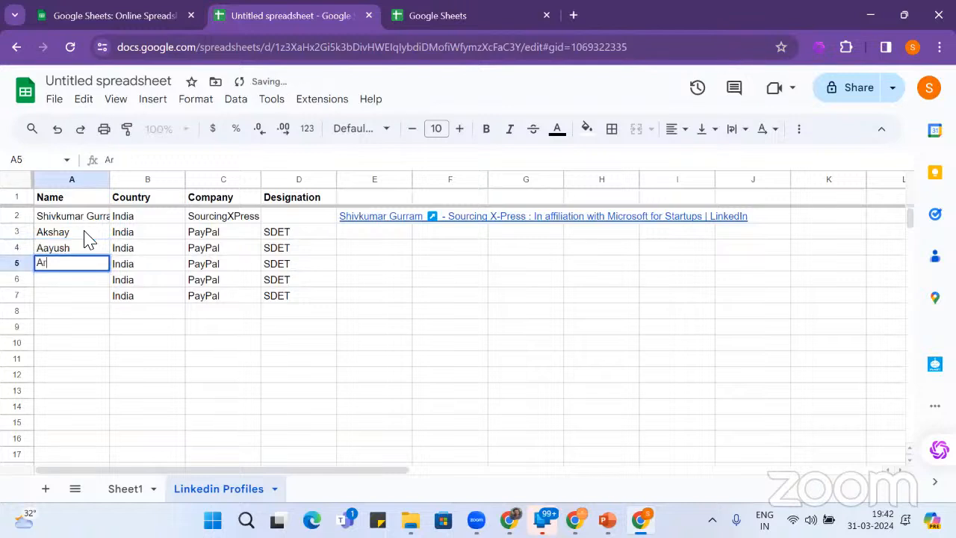
type("pit")
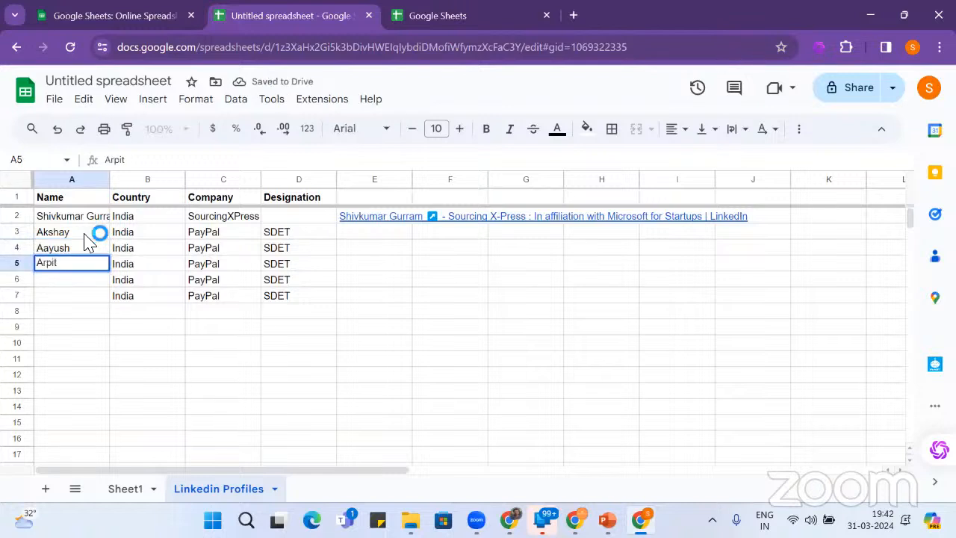
key("Return")
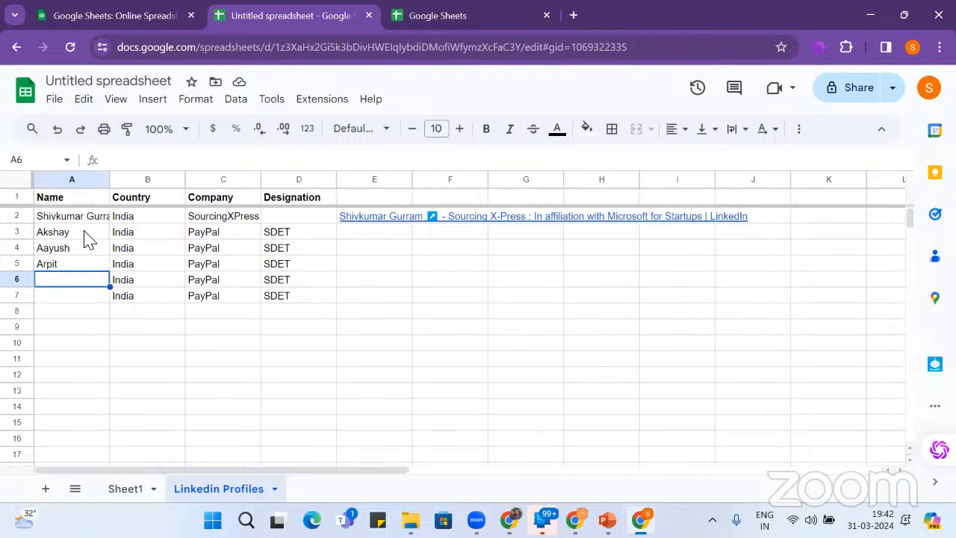
type("Pranjal")
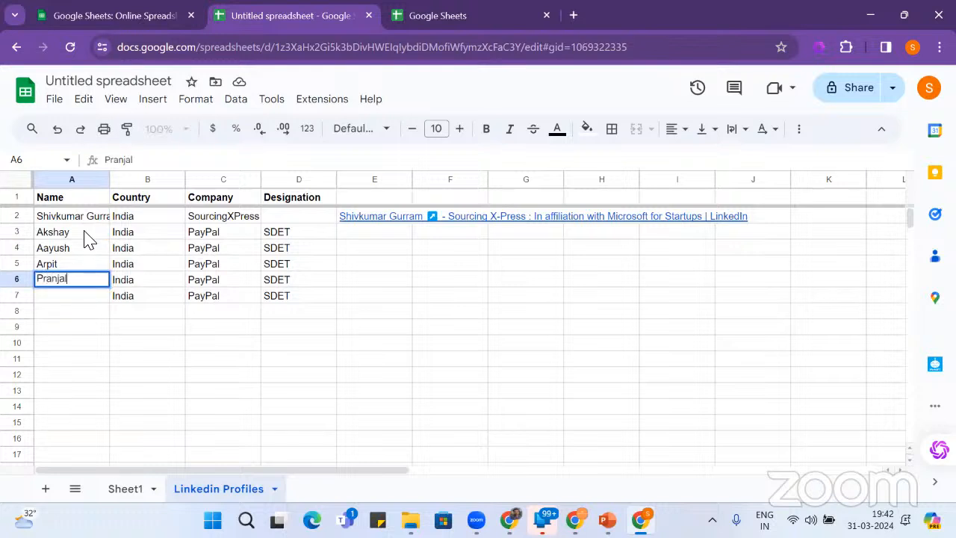
key("Return")
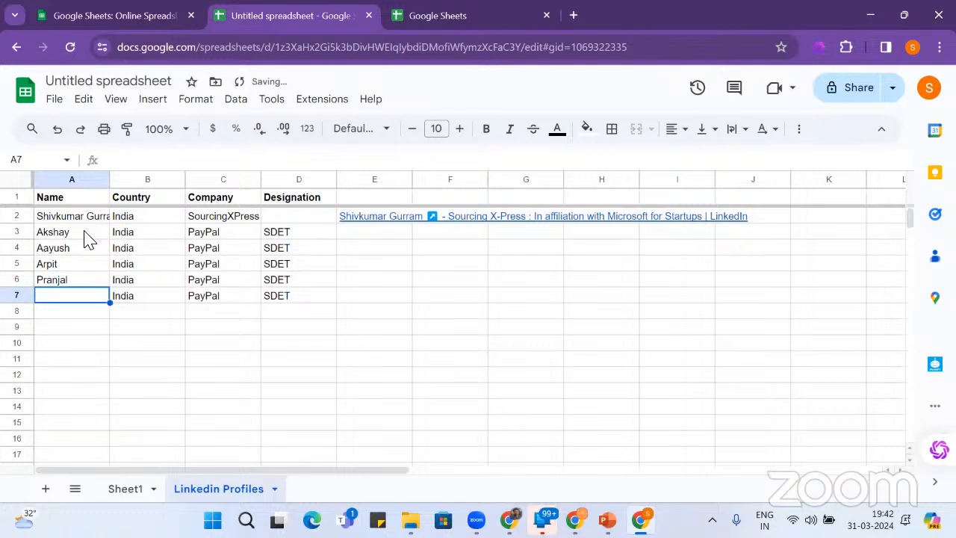
type("Goel")
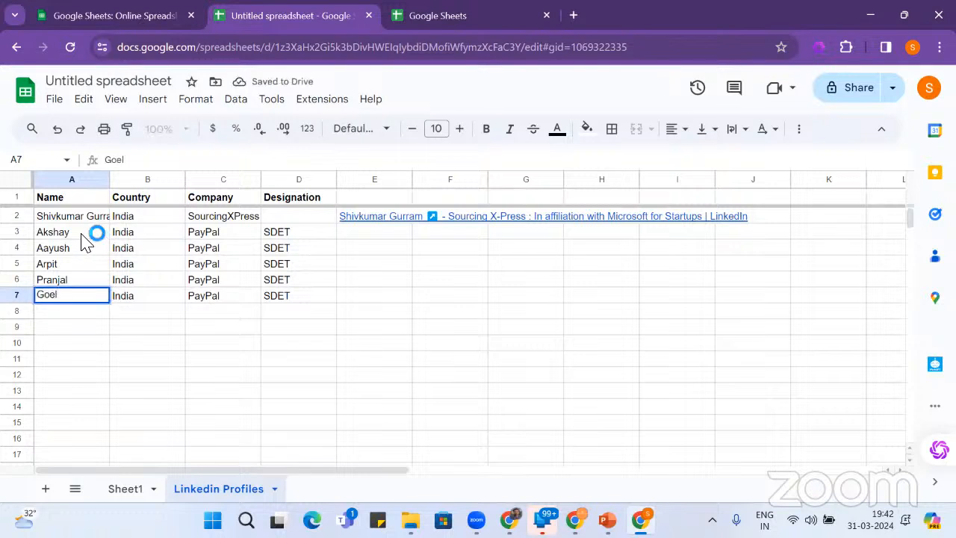
left_click_drag(86, 237, 286, 305)
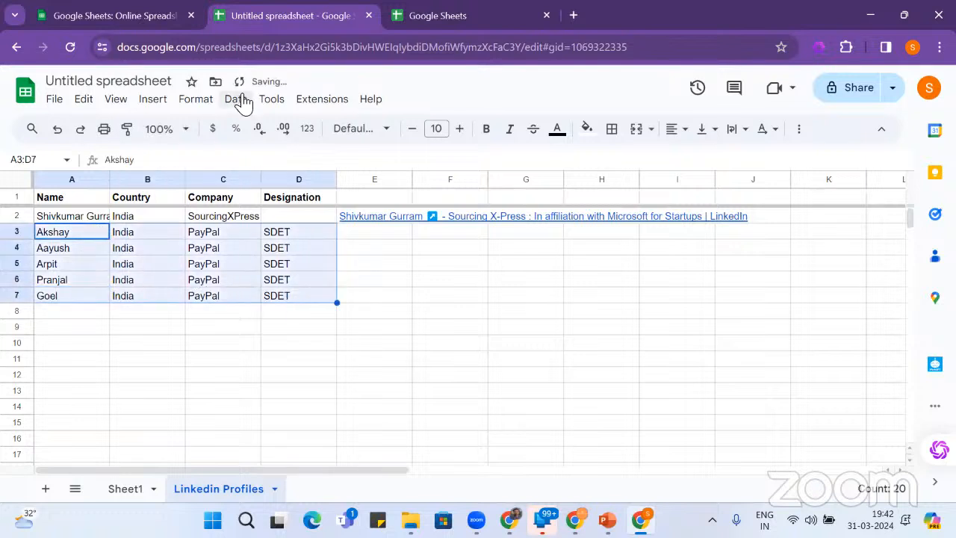
left_click(268, 102)
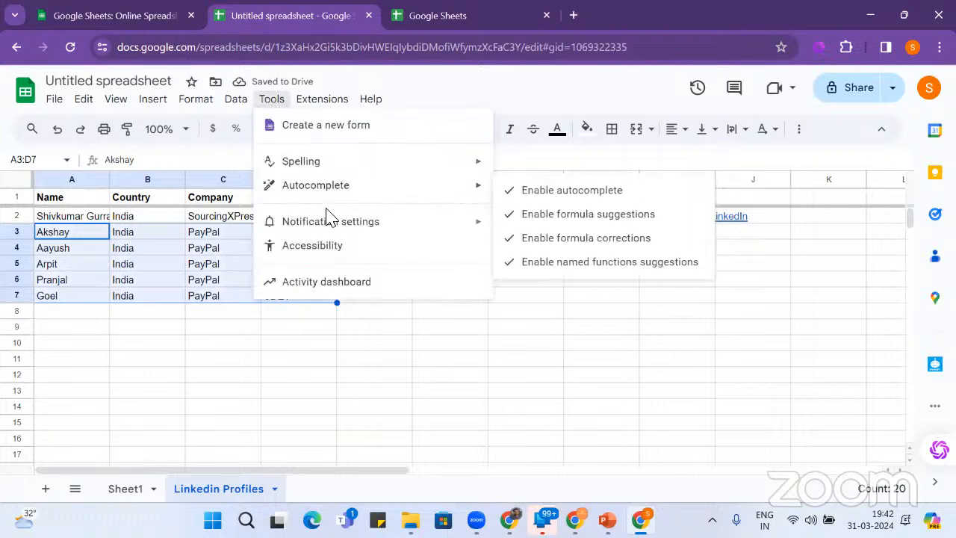
mouse_move(337, 104)
mouse_move(363, 250)
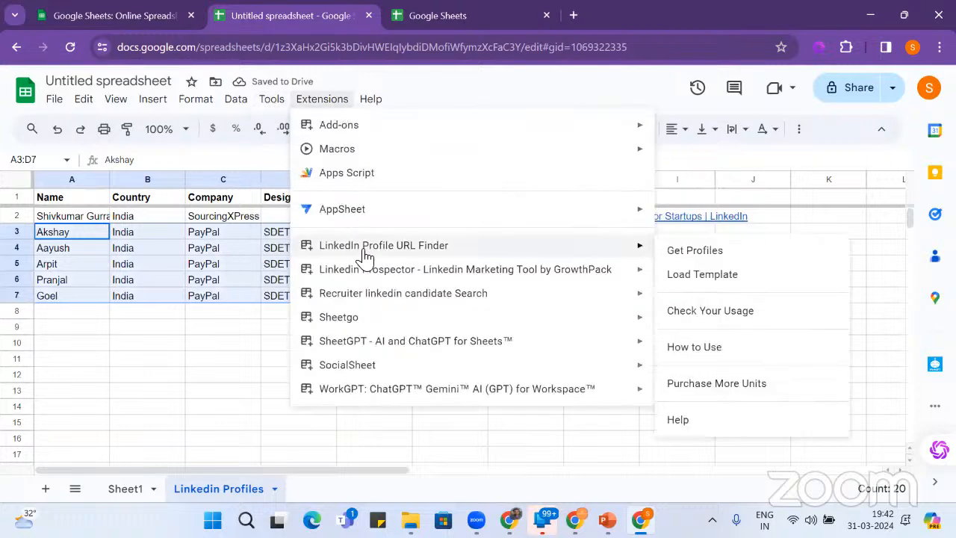
left_click(678, 256)
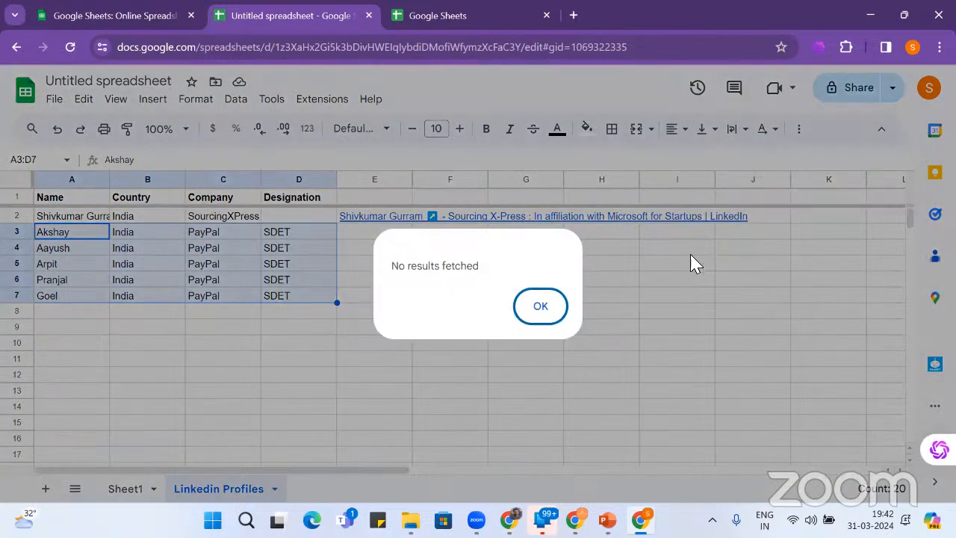
left_click(539, 308)
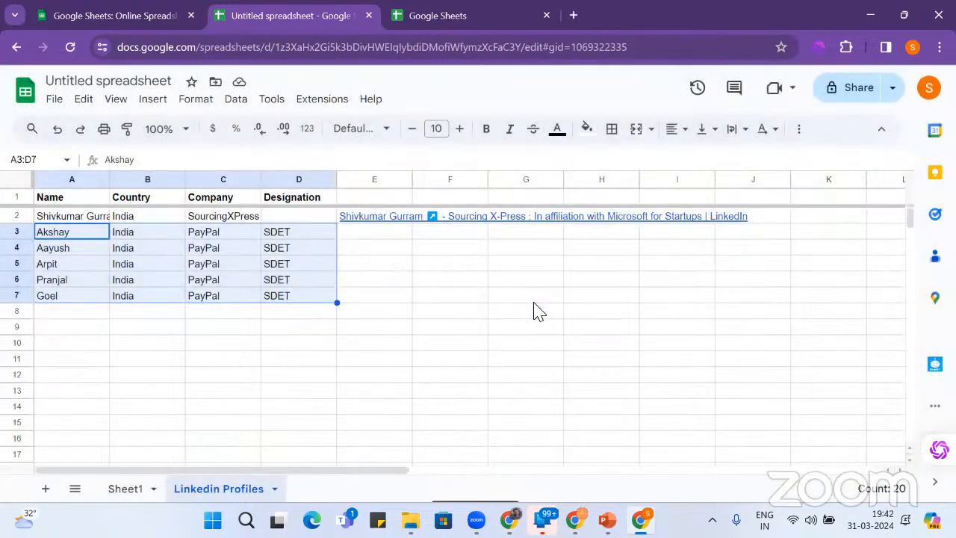
left_click(453, 299)
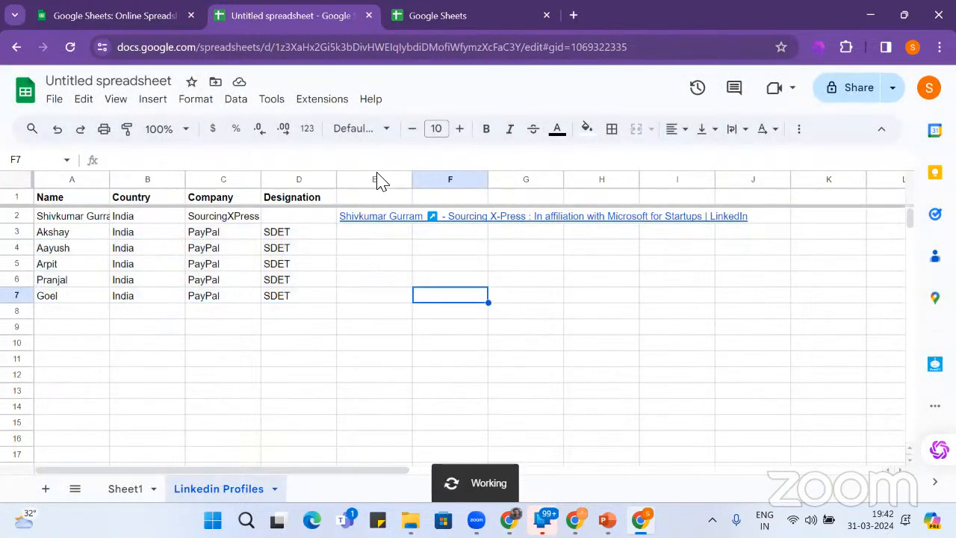
- Uninstall the LinkedIn Profile URL Finder add-on from its store listing
left_click(340, 103)
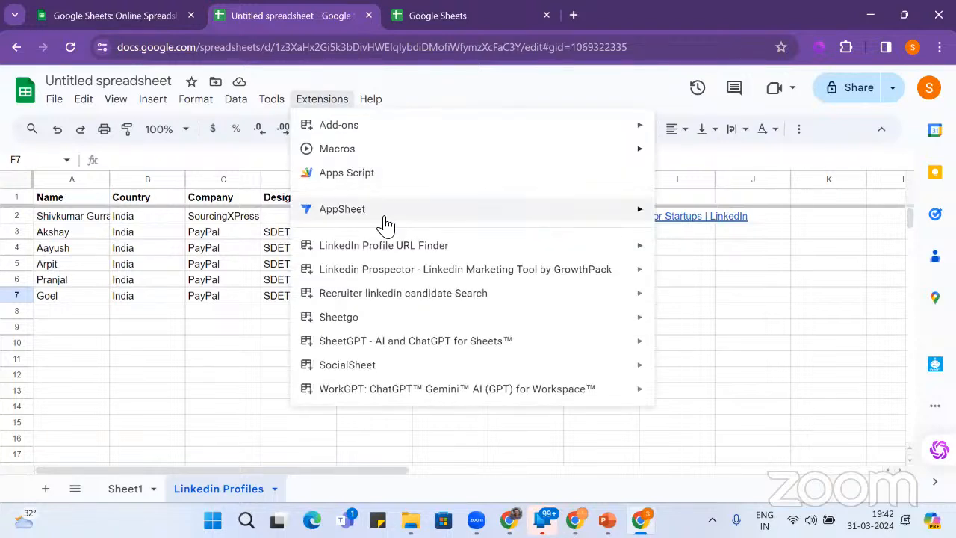
mouse_move(463, 250)
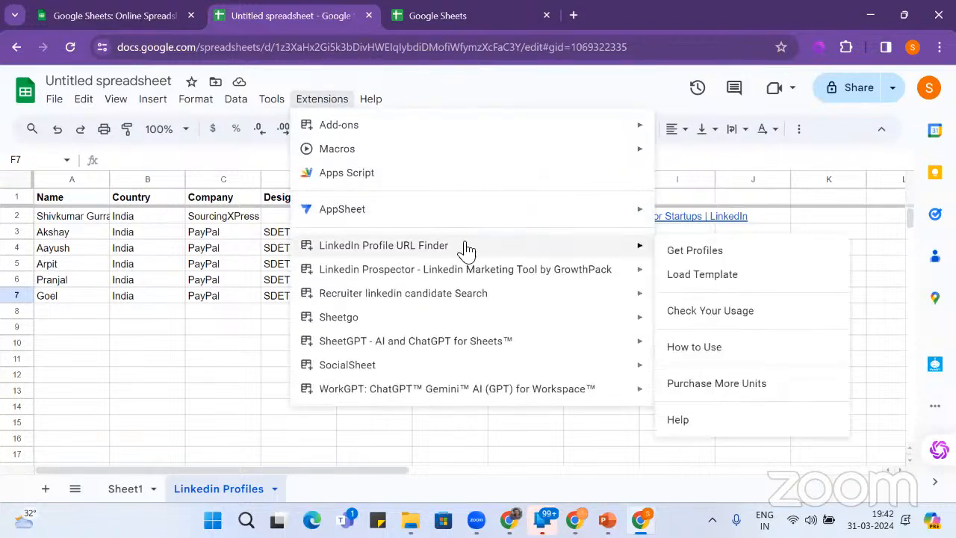
left_click(707, 420)
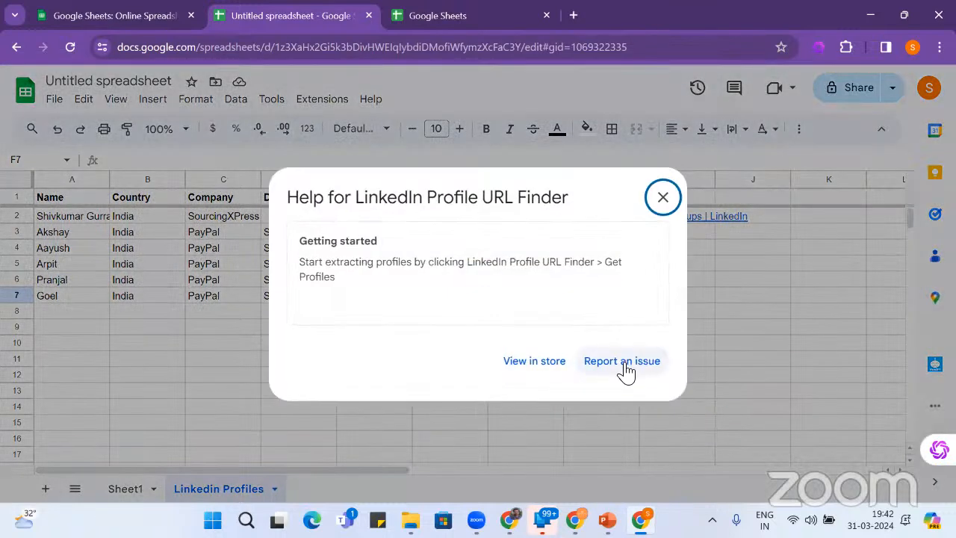
left_click(535, 363)
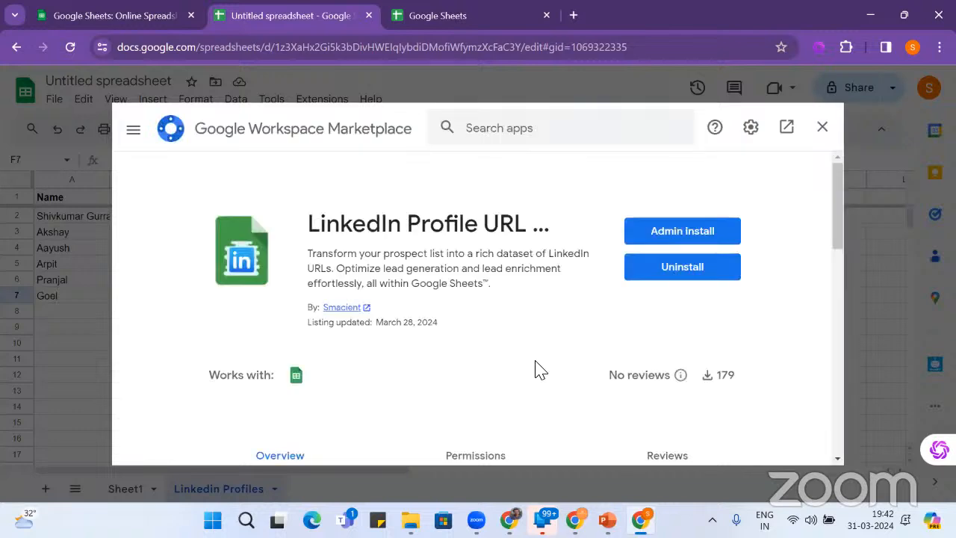
left_click(693, 276)
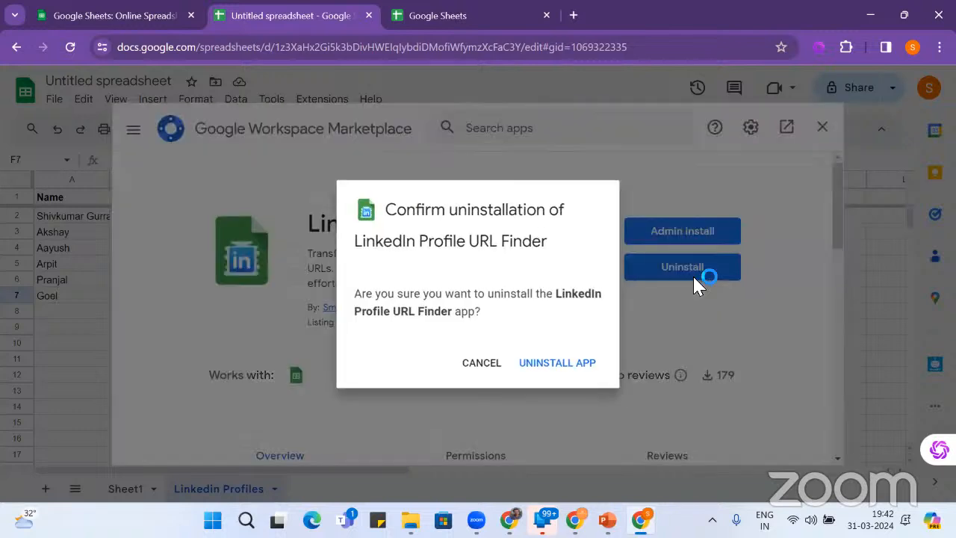
left_click(562, 365)
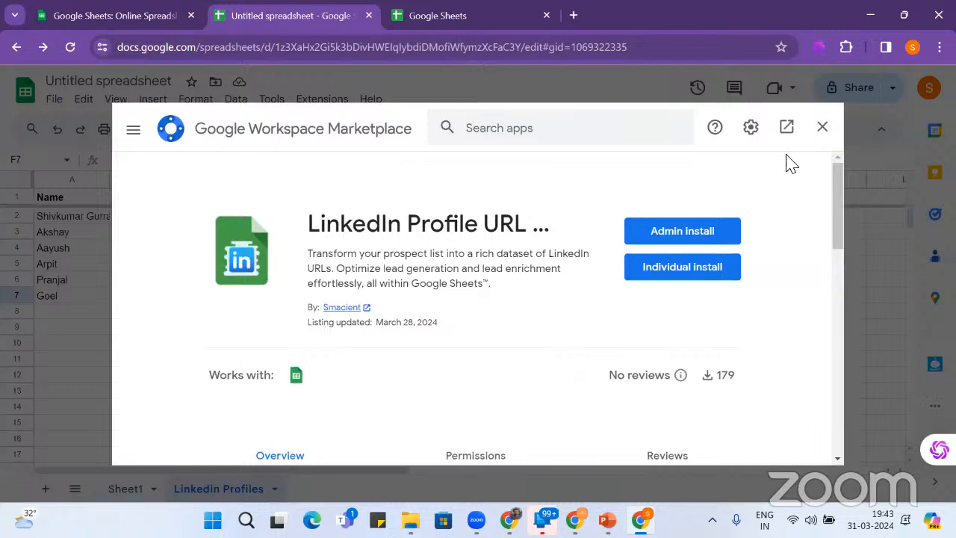
left_click(822, 127)
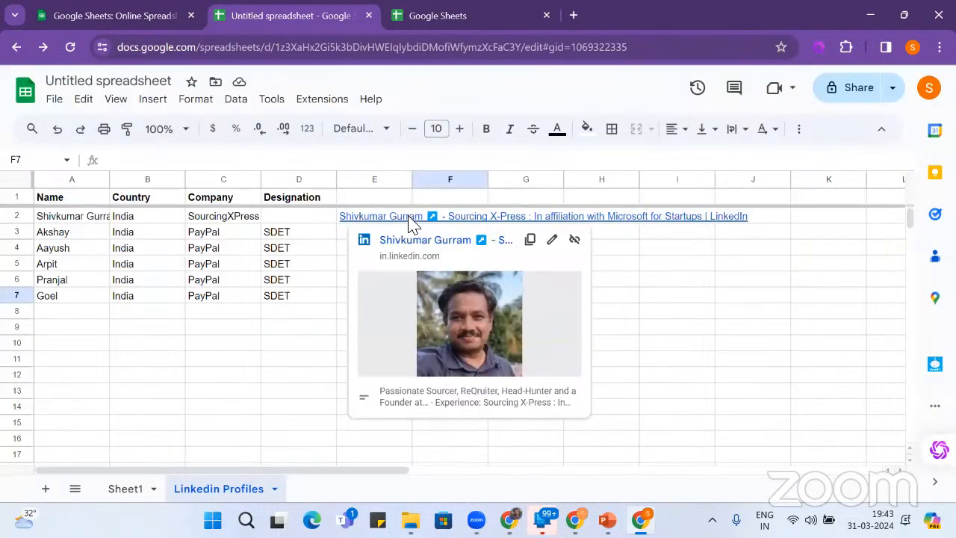
- Select the whole Linkedin Profiles sheet and delete all its contents
key("ctrl+a")
key("Delete")
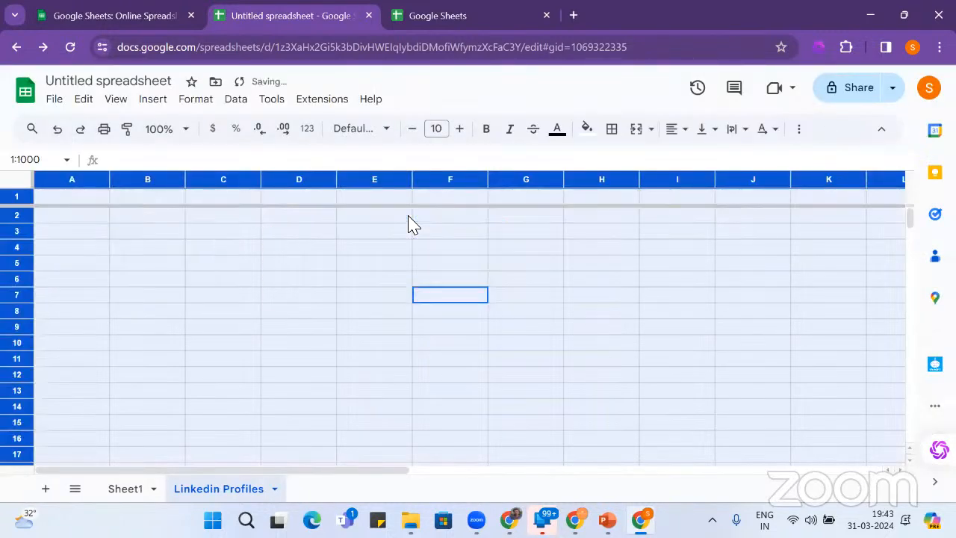
left_click(237, 199)
left_click(317, 101)
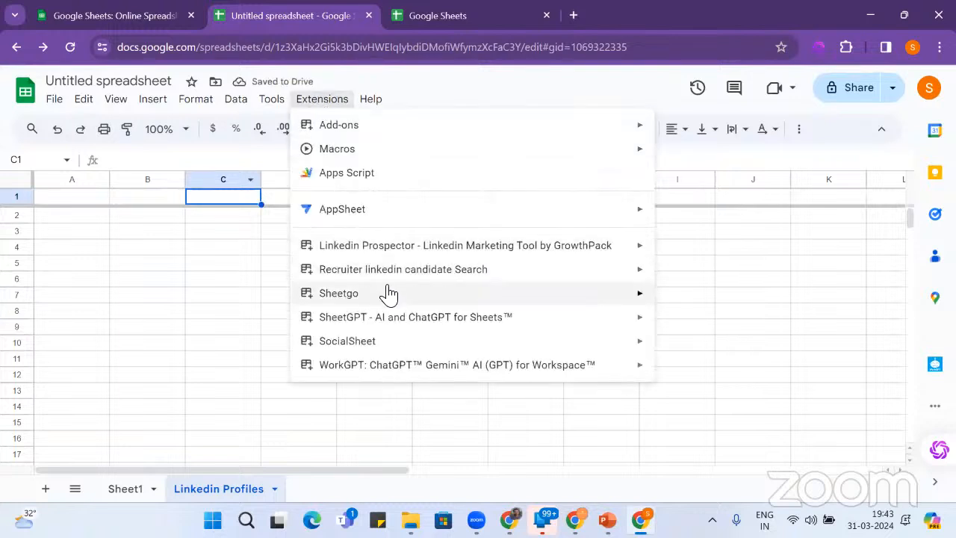
- Enable SheetGPT - AI and ChatGPT for Sheets and acknowledge its confirmation message
mouse_move(389, 296)
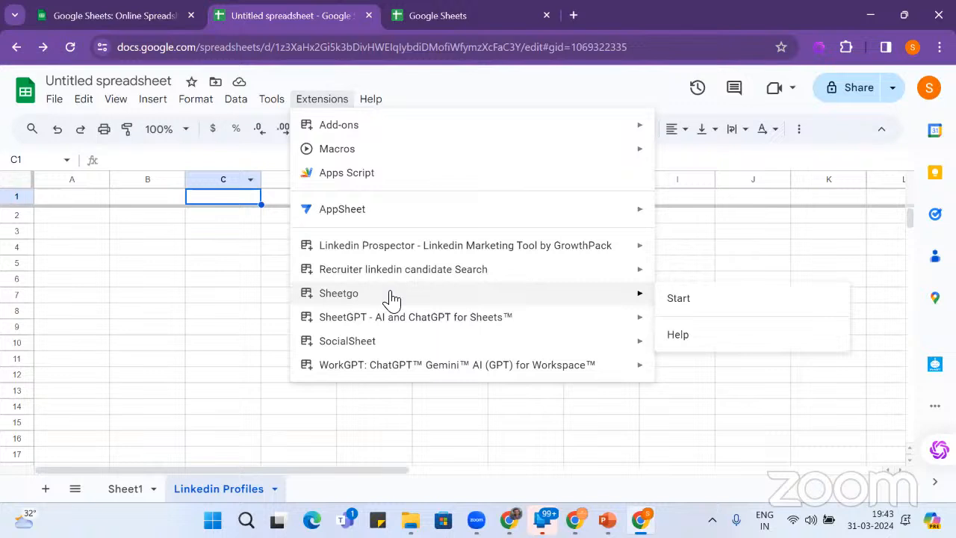
mouse_move(409, 322)
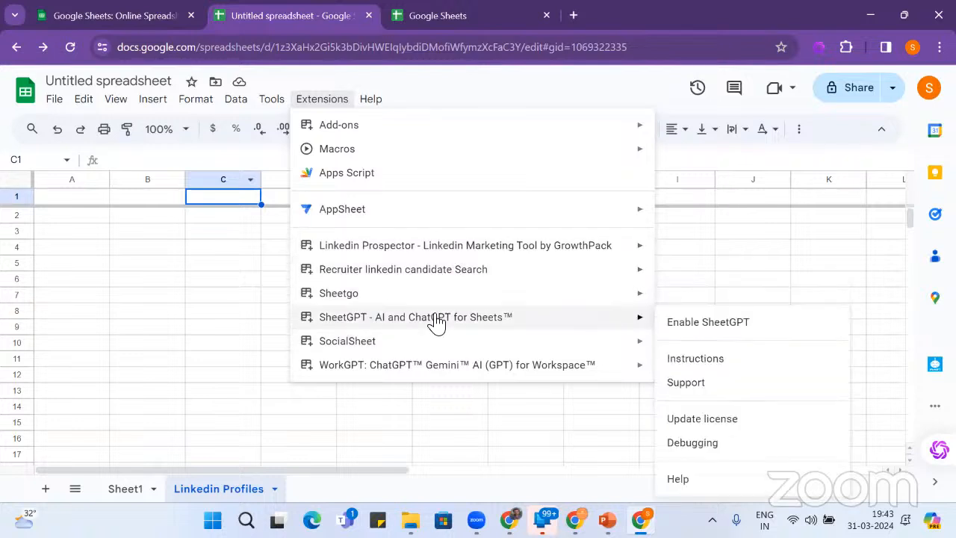
left_click(743, 324)
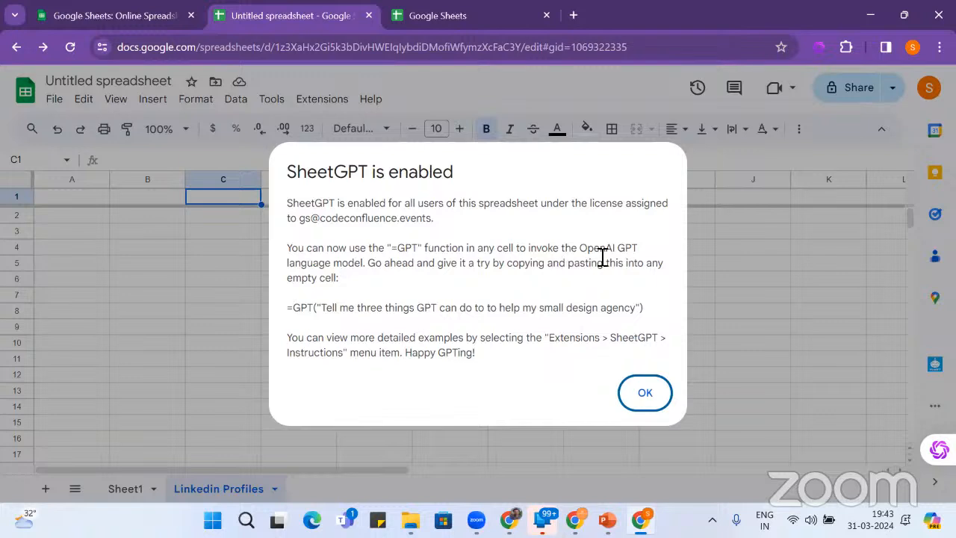
left_click_drag(298, 313, 638, 321)
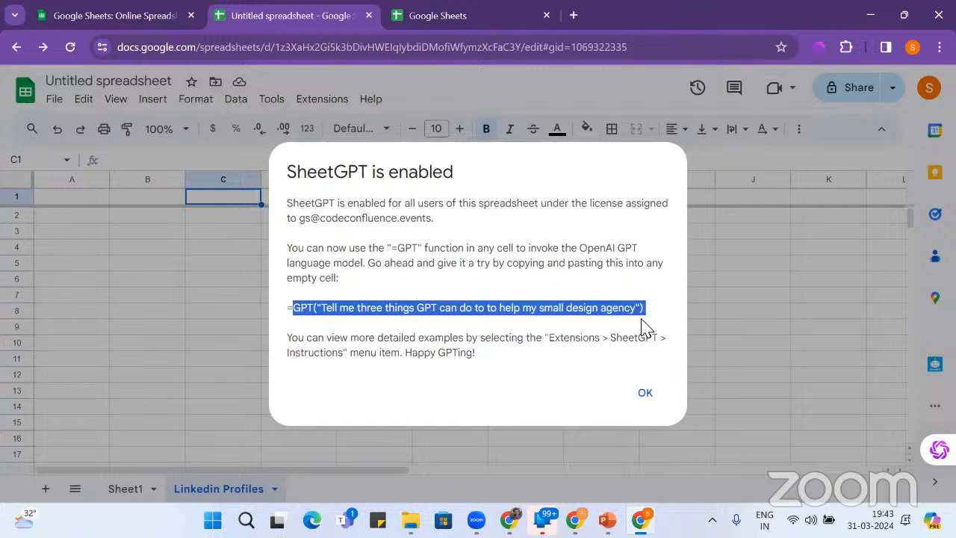
left_click(647, 395)
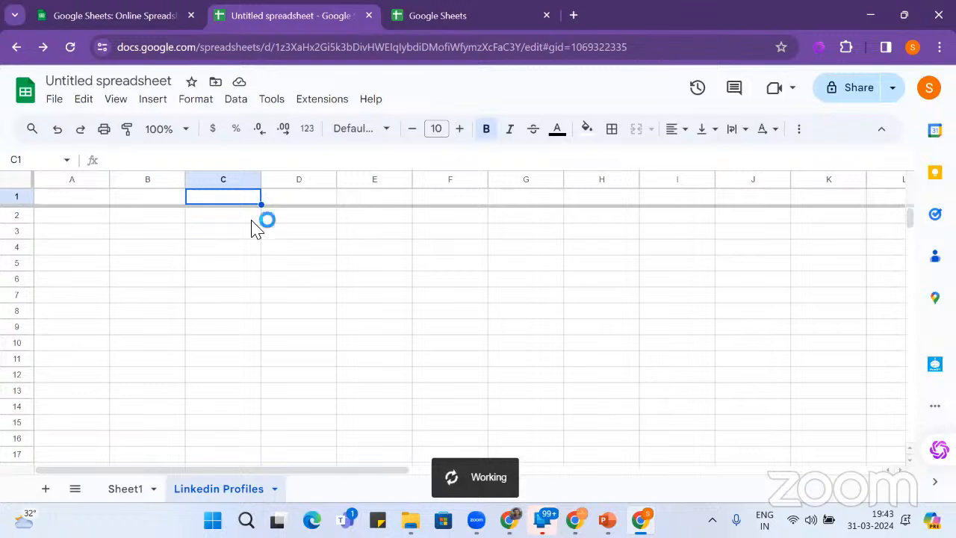
left_click(316, 104)
mouse_move(348, 321)
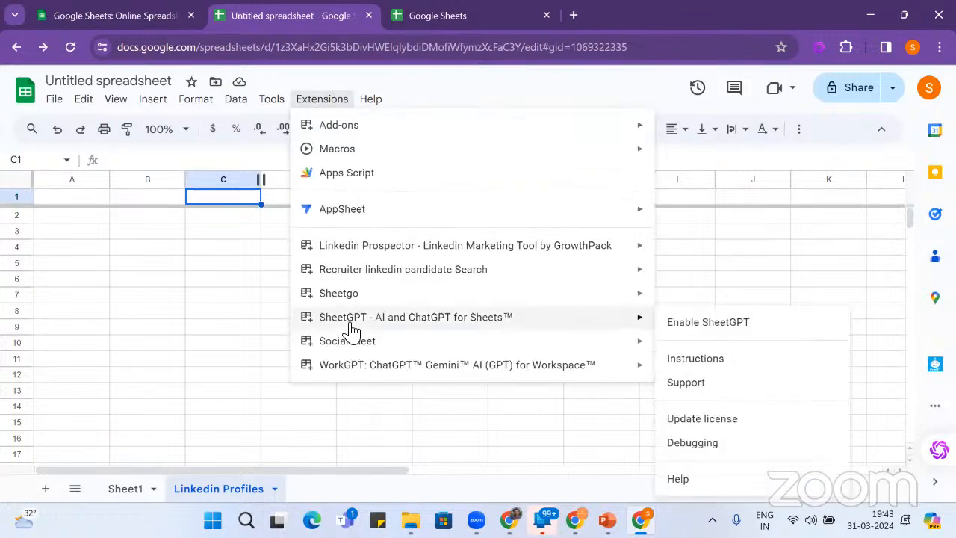
left_click(742, 325)
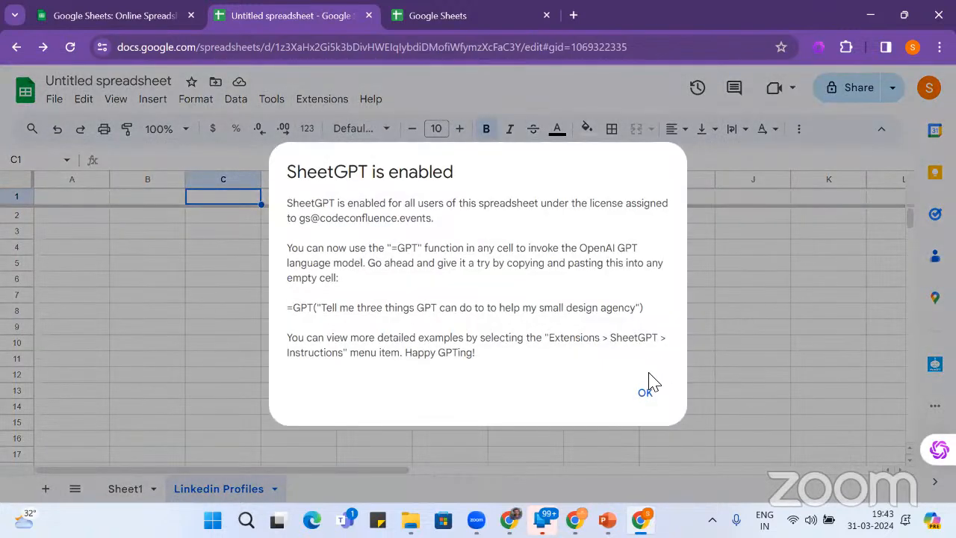
left_click(646, 392)
- Enter =GPT("Git the list of 10 startup companies in india") in A2, which returns #ERROR!
left_click(68, 216)
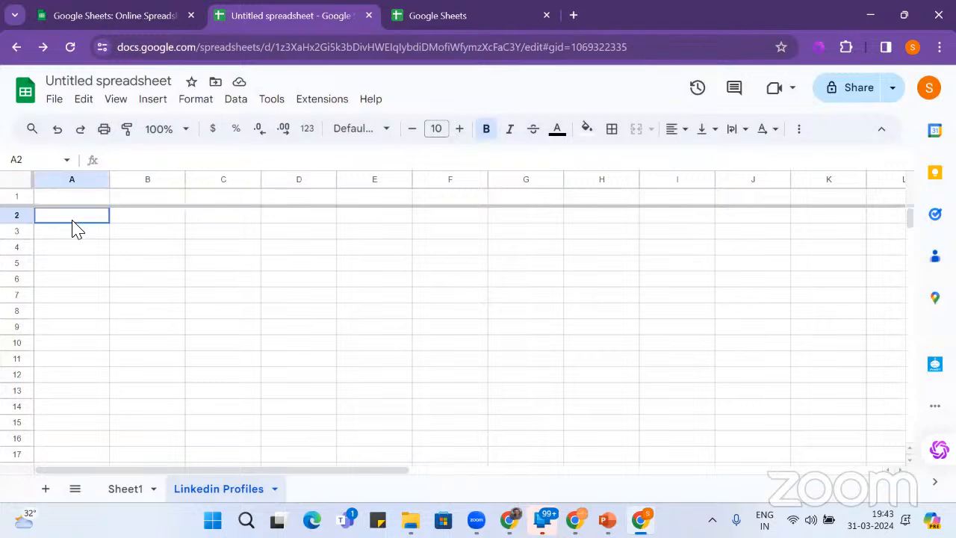
type("=")
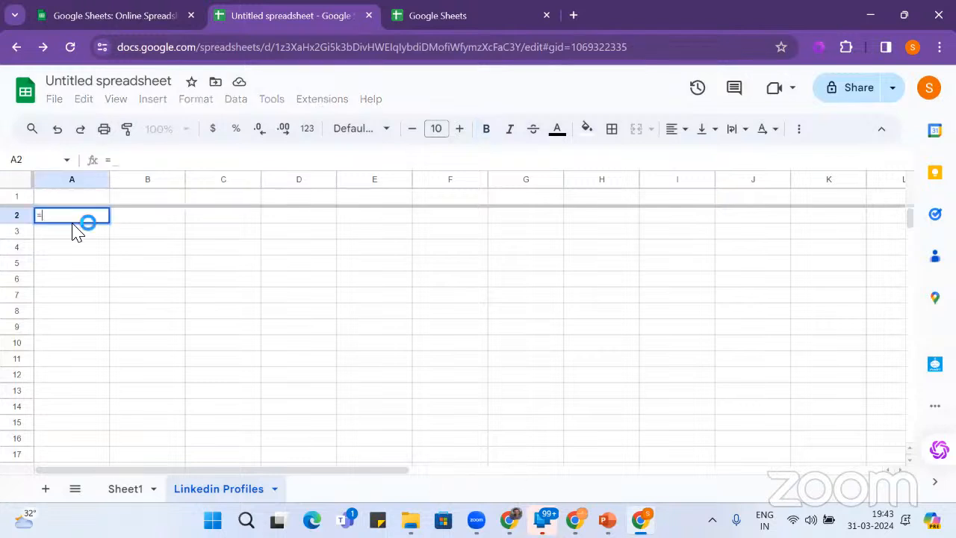
type("g")
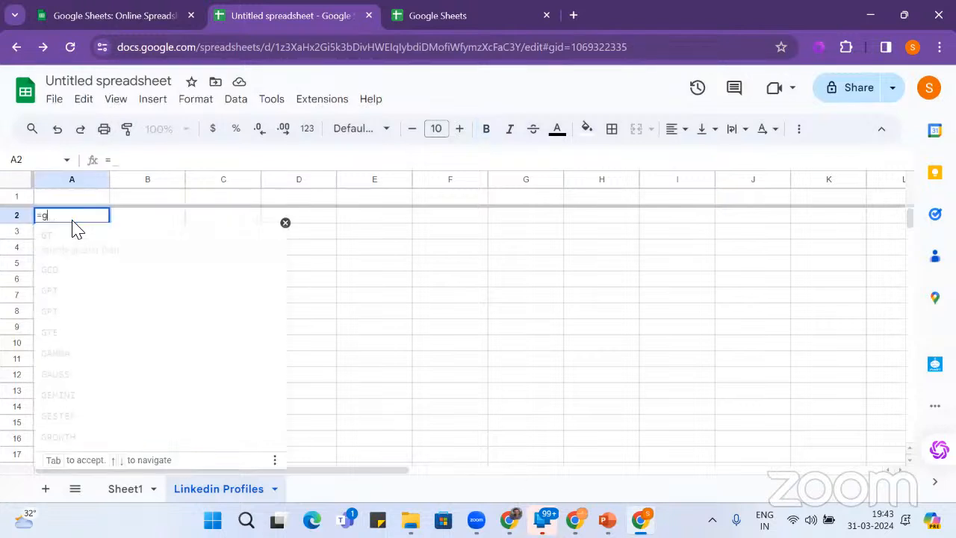
type("pt")
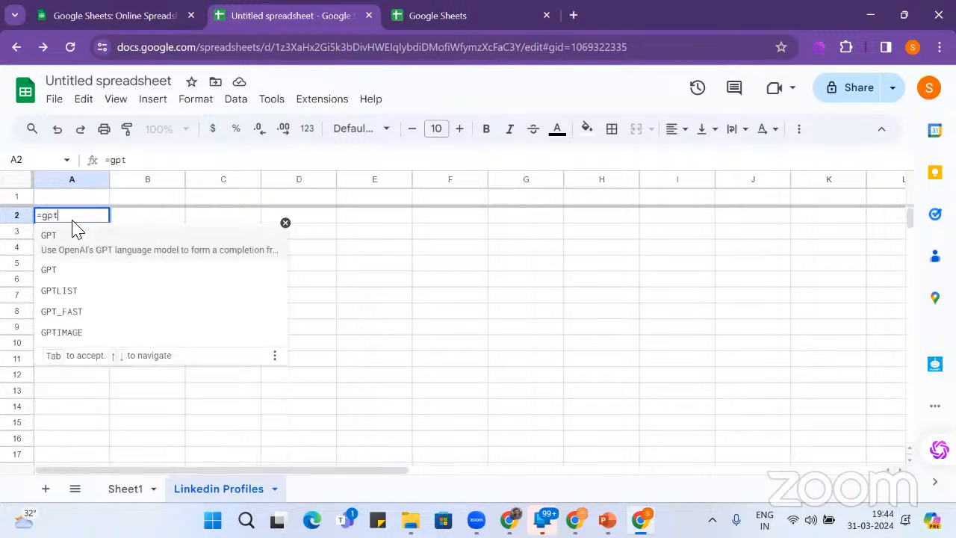
left_click(75, 222)
left_click(89, 244)
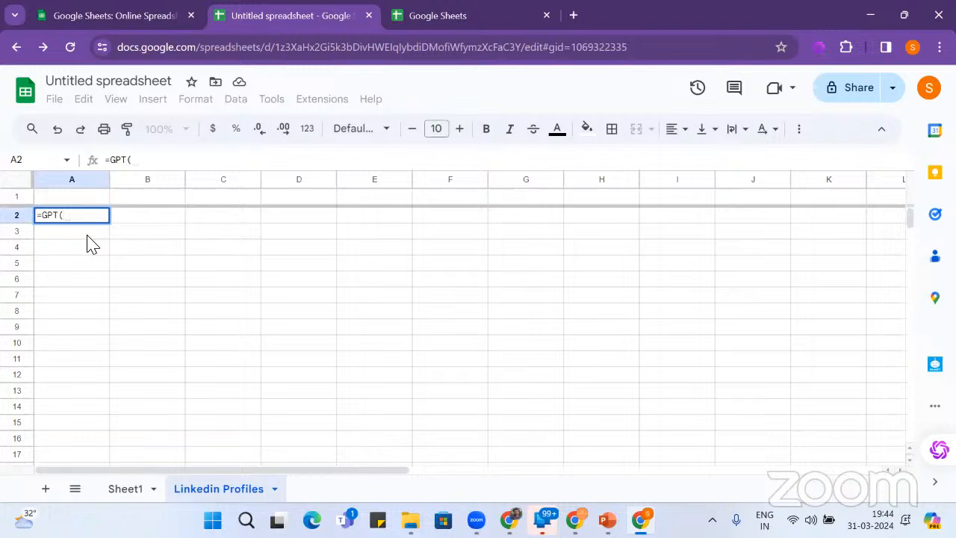
type("\"")
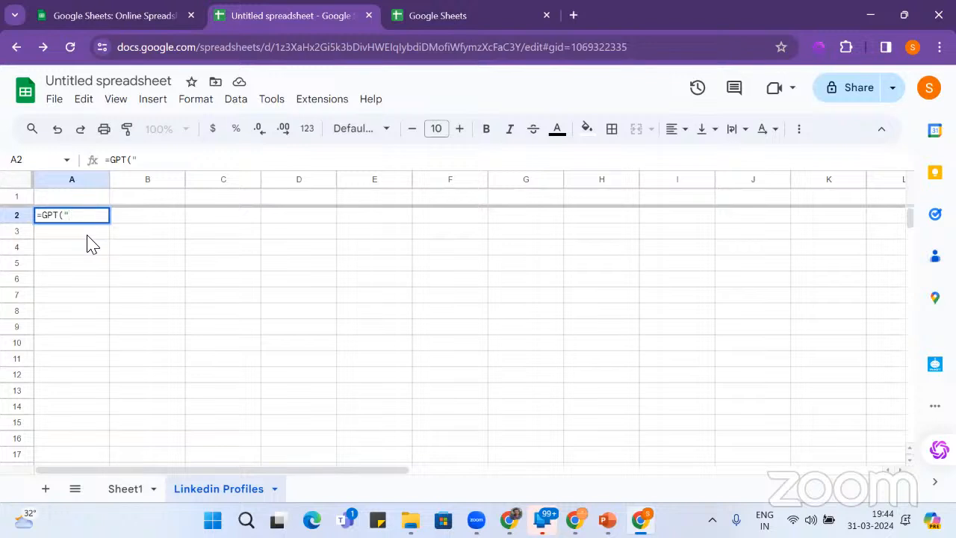
type("Git the list of ")
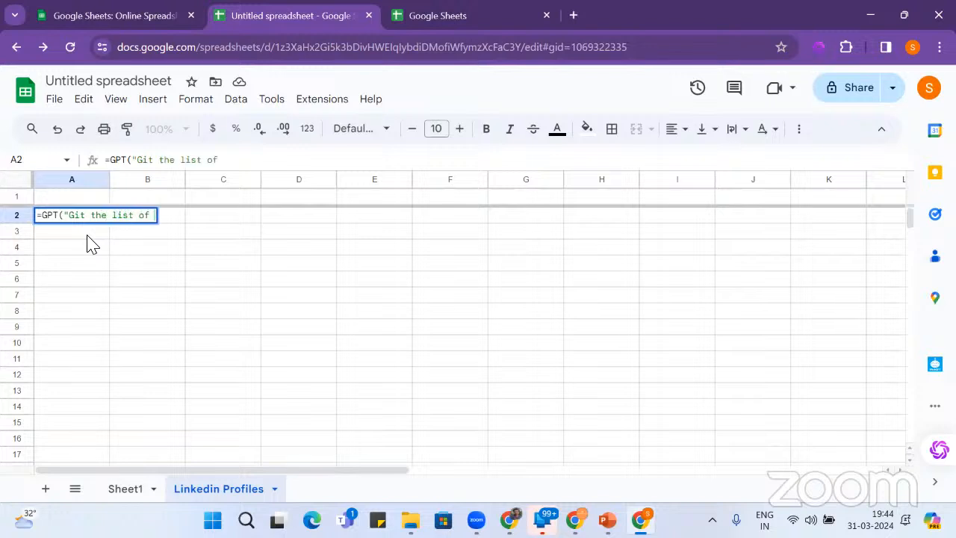
type("10 start")
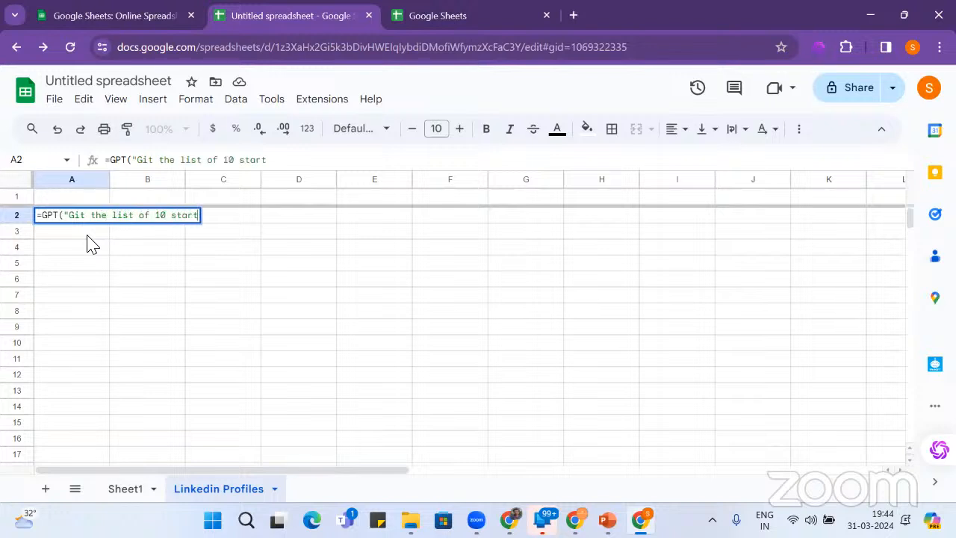
type("up companies ")
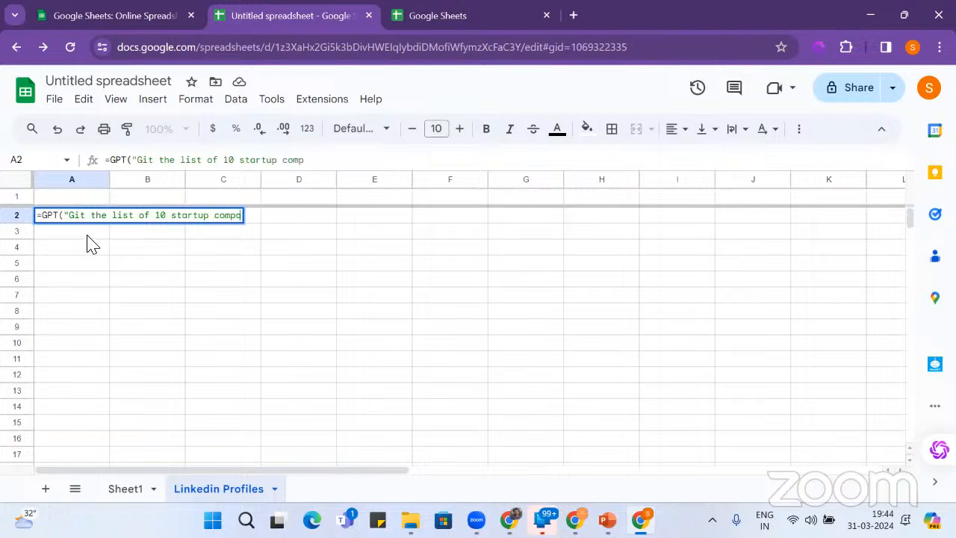
type("in indid")
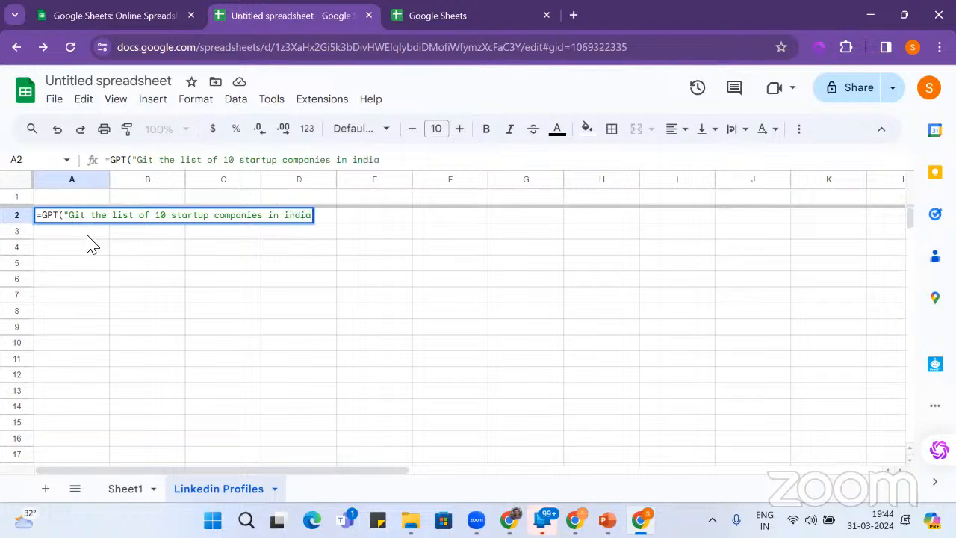
type("\")")
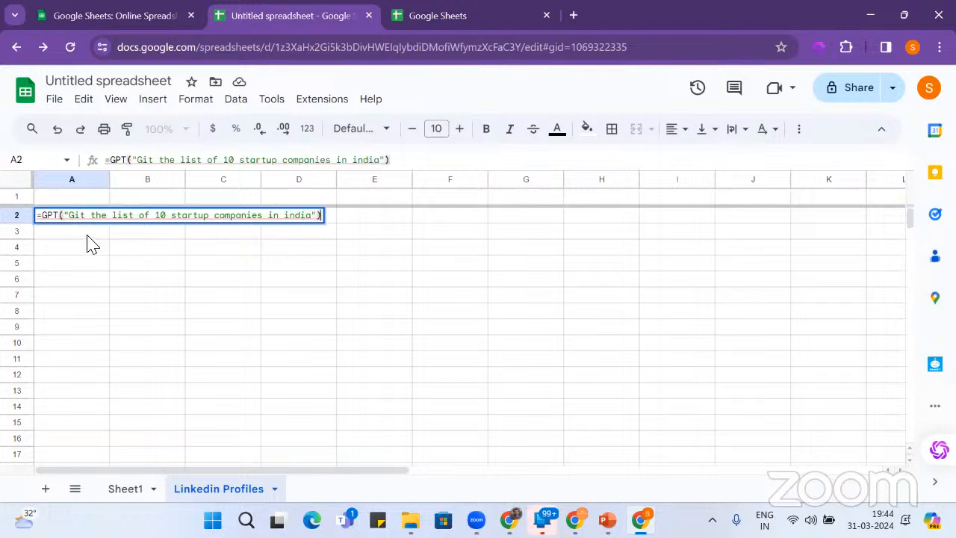
key("Return")
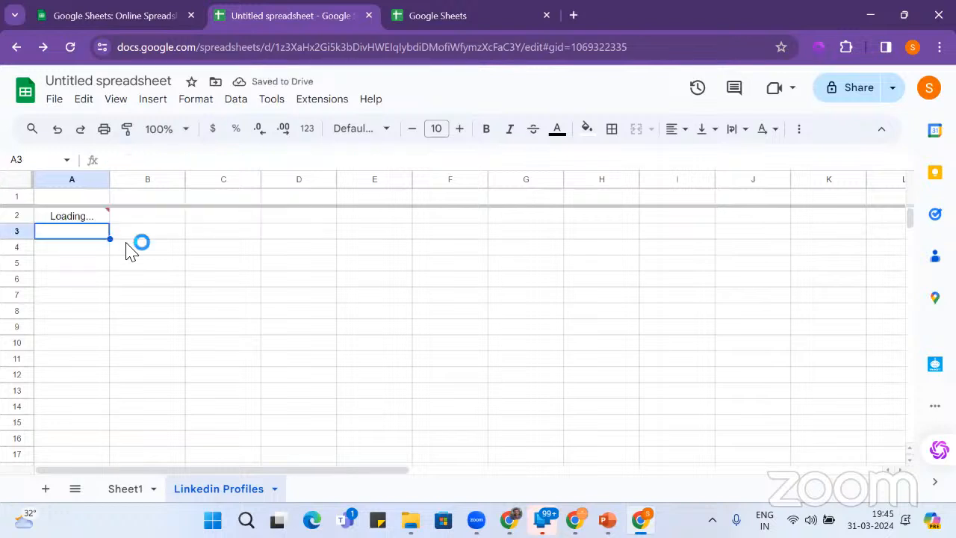
left_click(75, 220)
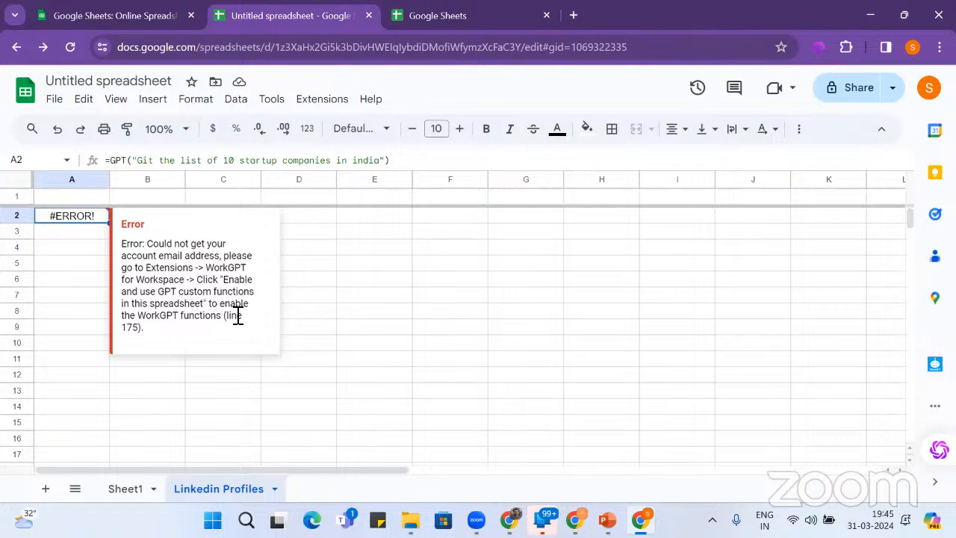
- Dismiss the error and delete the failing GPT formula from A2
left_click(366, 315)
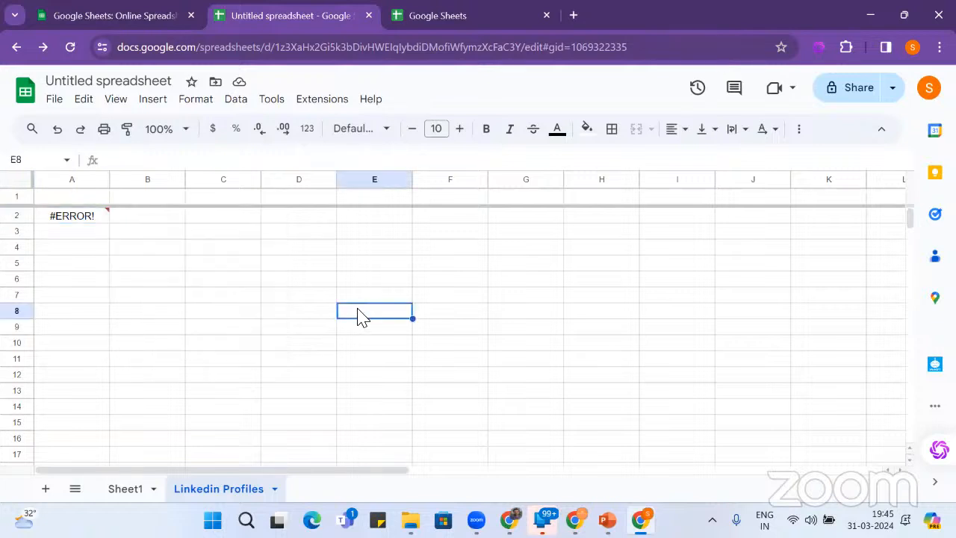
left_click(107, 218)
key("Delete")
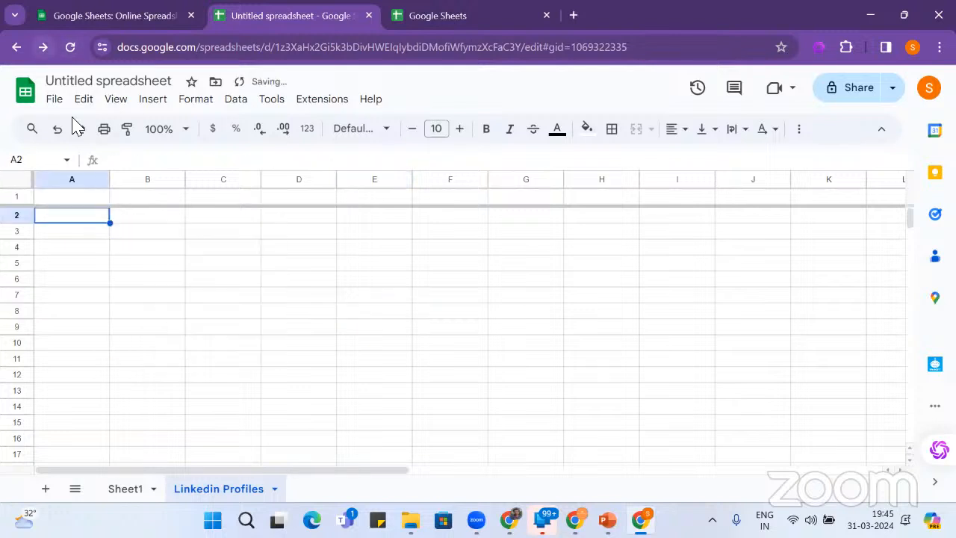
- Reload the spreadsheet page twice to refresh the add-on
left_click(71, 47)
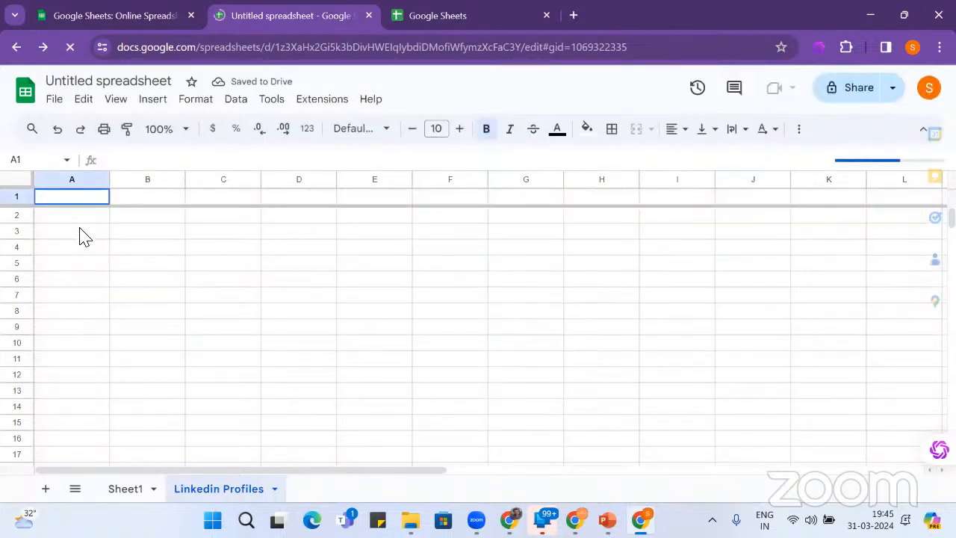
left_click(326, 105)
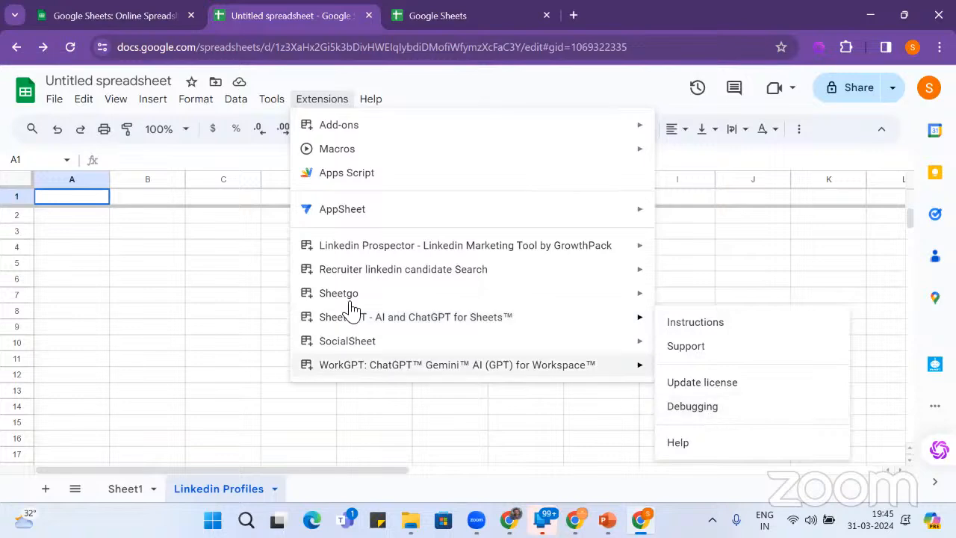
left_click(149, 97)
left_click(70, 47)
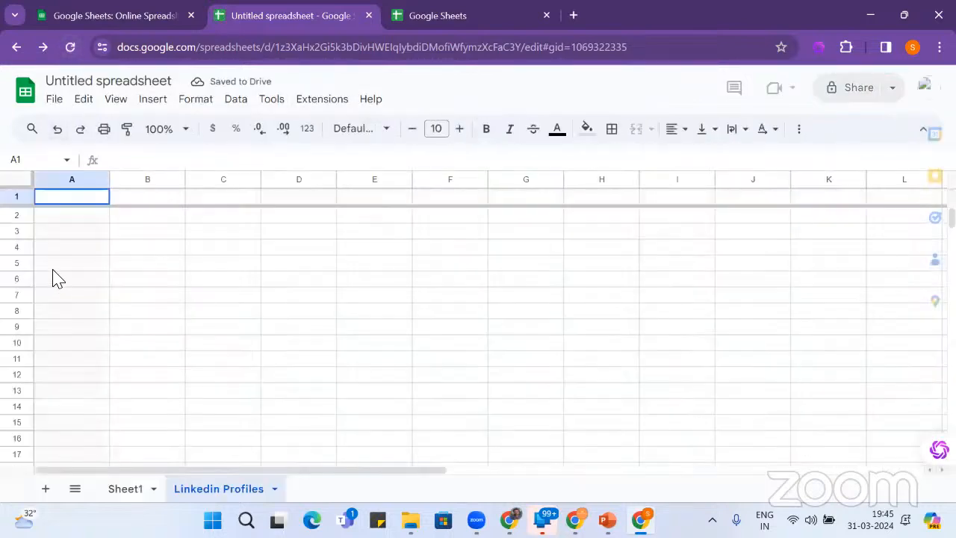
- Enter =GPT("Name 5 animals") in A3
left_click(66, 236)
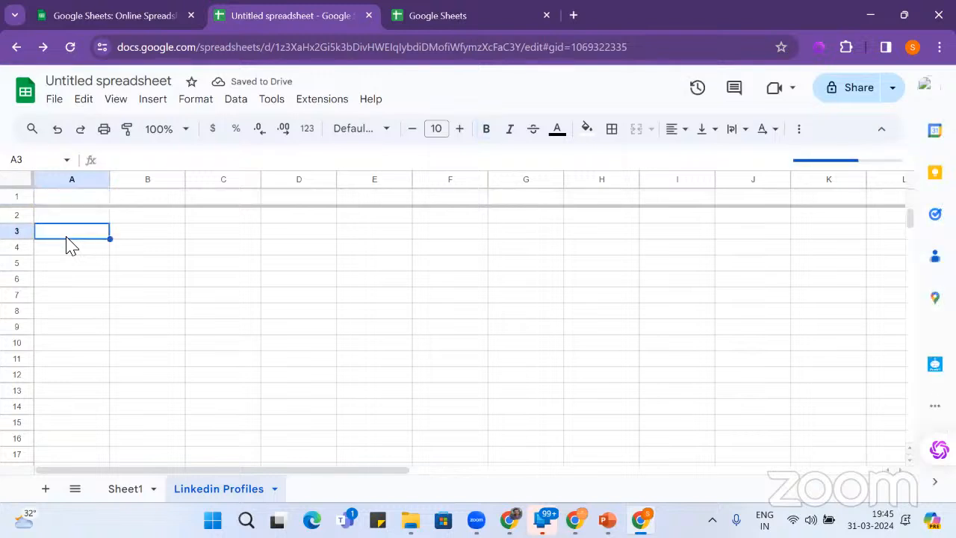
type("=GPT")
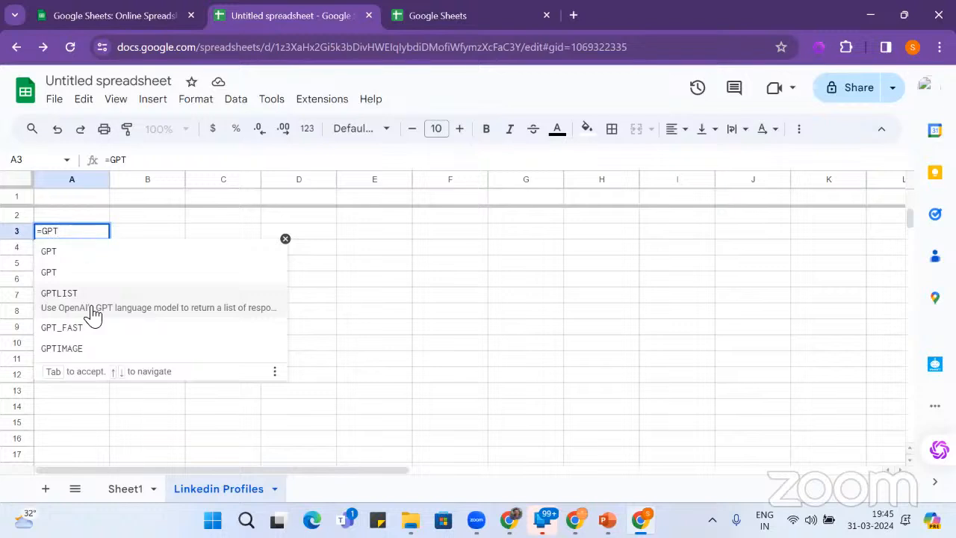
left_click(85, 258)
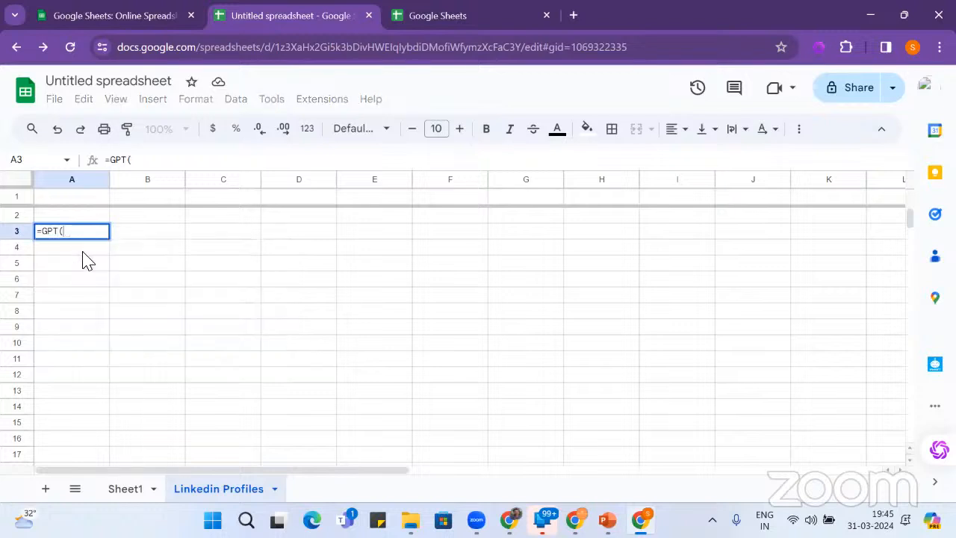
type("\"Name ")
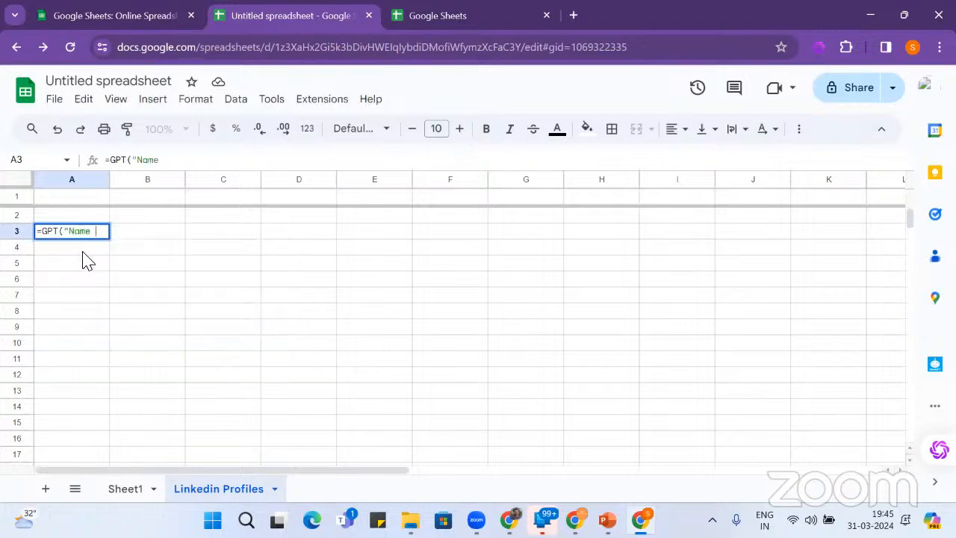
type("5 animal")
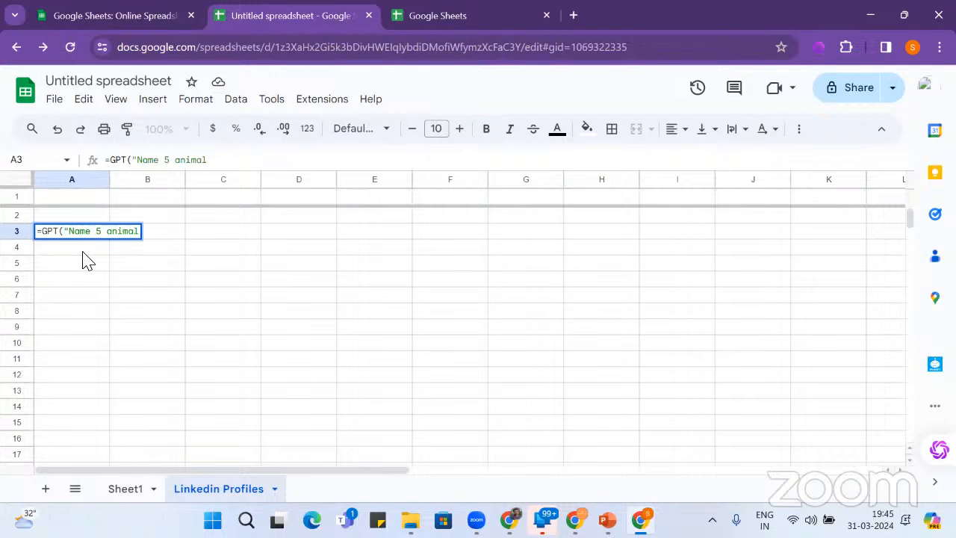
type("s\")")
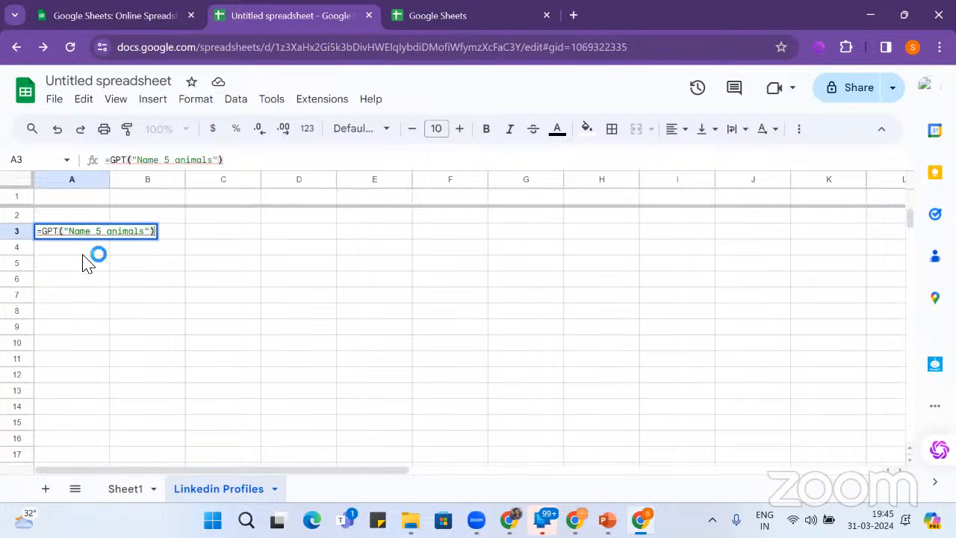
key("Return")
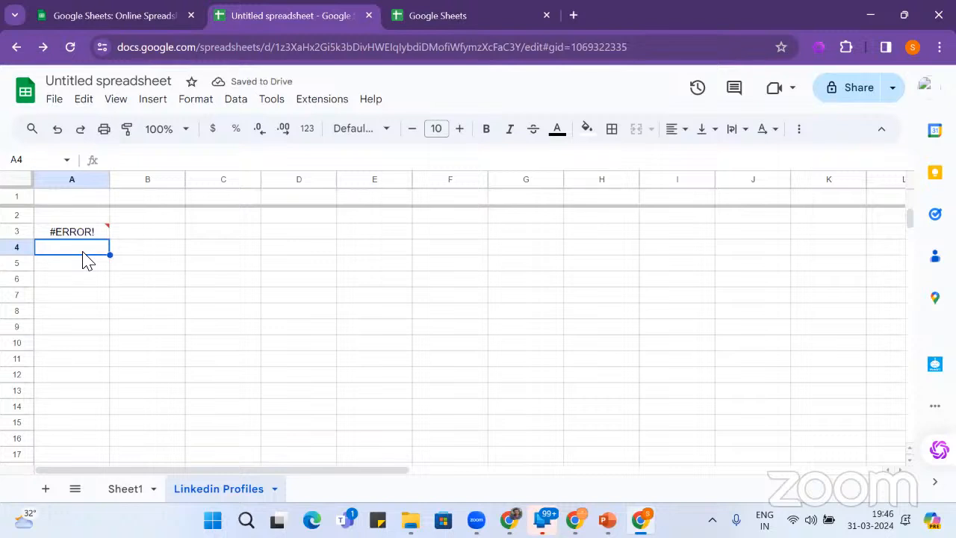
- Change A3's prompt to "Name 5 people", then delete the still-erroring formula
left_click(81, 234)
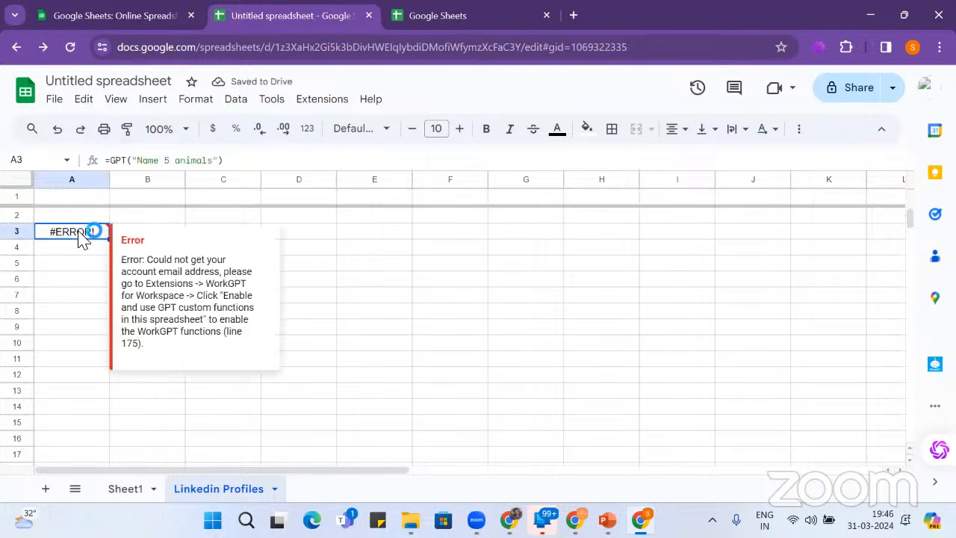
left_click(215, 161)
key("BackSpace")
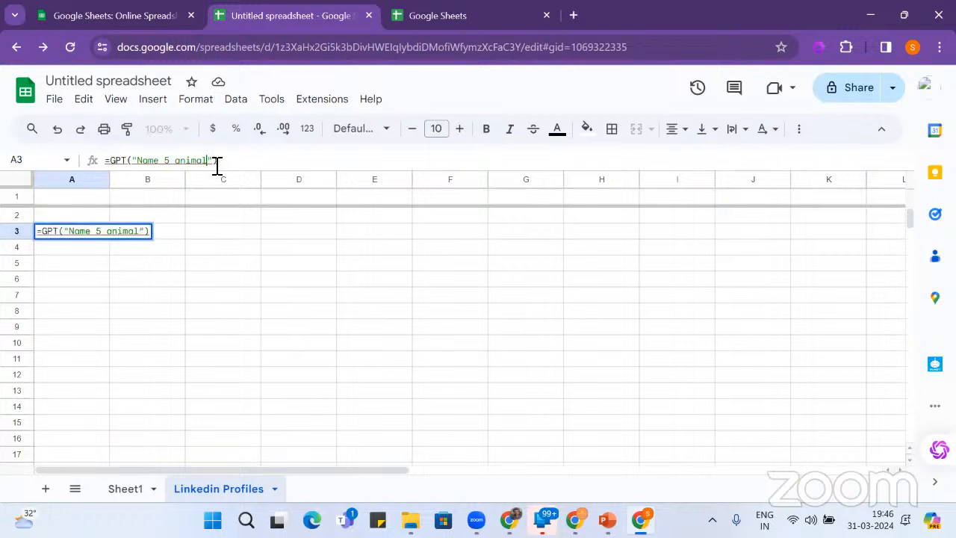
key("BackSpace")
key("BackSpace")
key("BackSpace")
key("BackSpace")
key("BackSpace")
key("BackSpace")
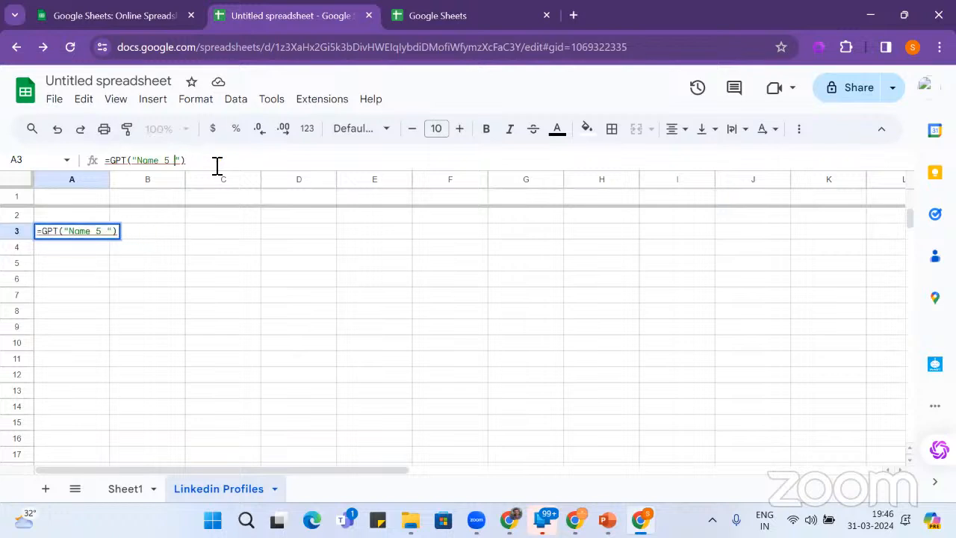
type("people")
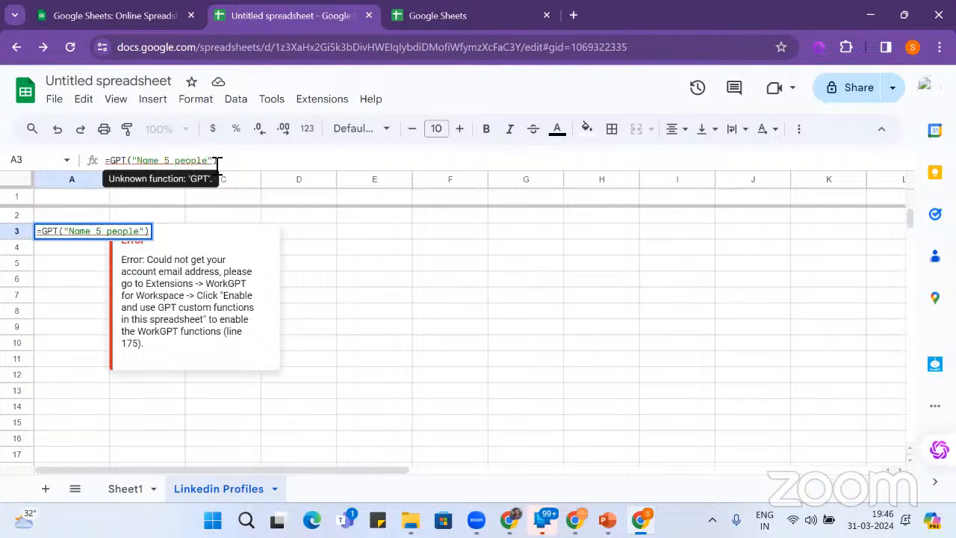
key("Return")
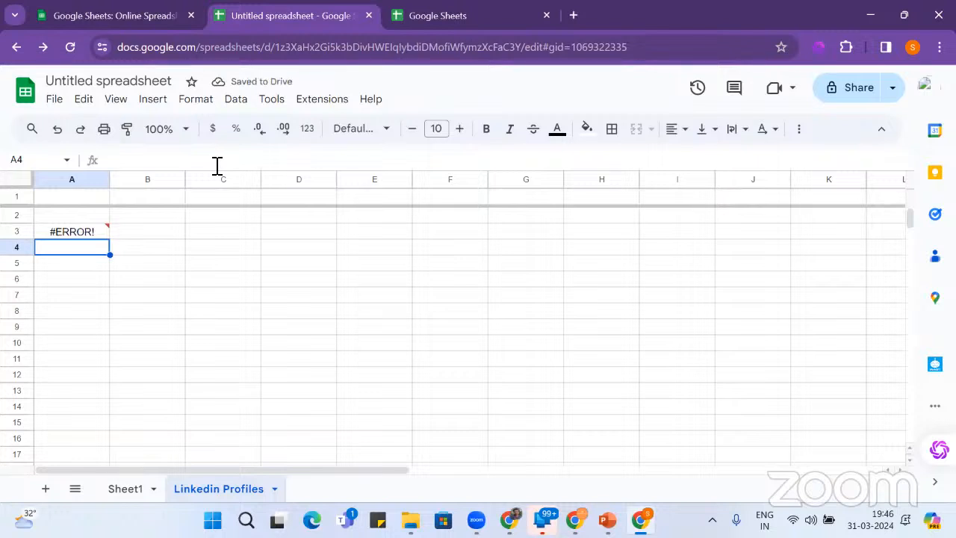
left_click(100, 237)
key("Delete")
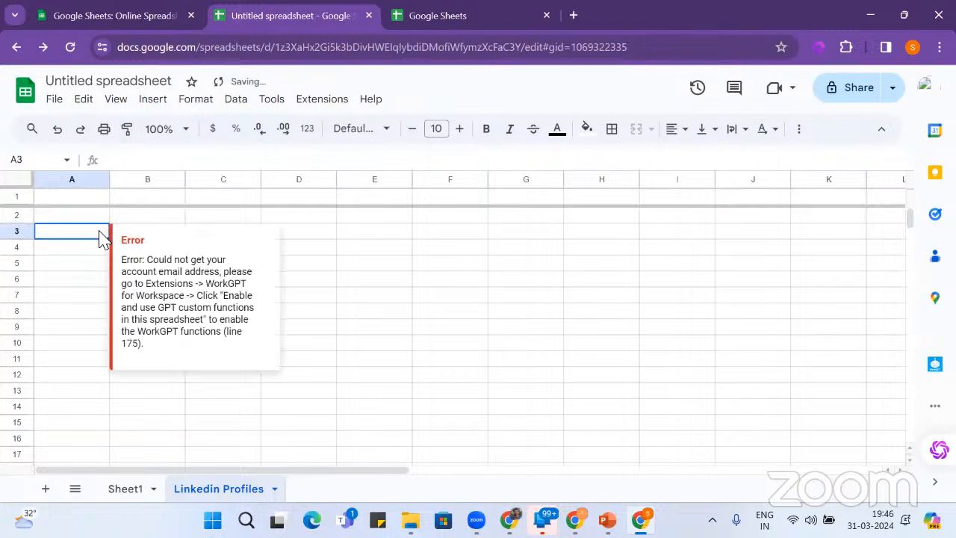
- Start a GPTLIST formula in A4 with the prompt "Get teh
left_click(87, 253)
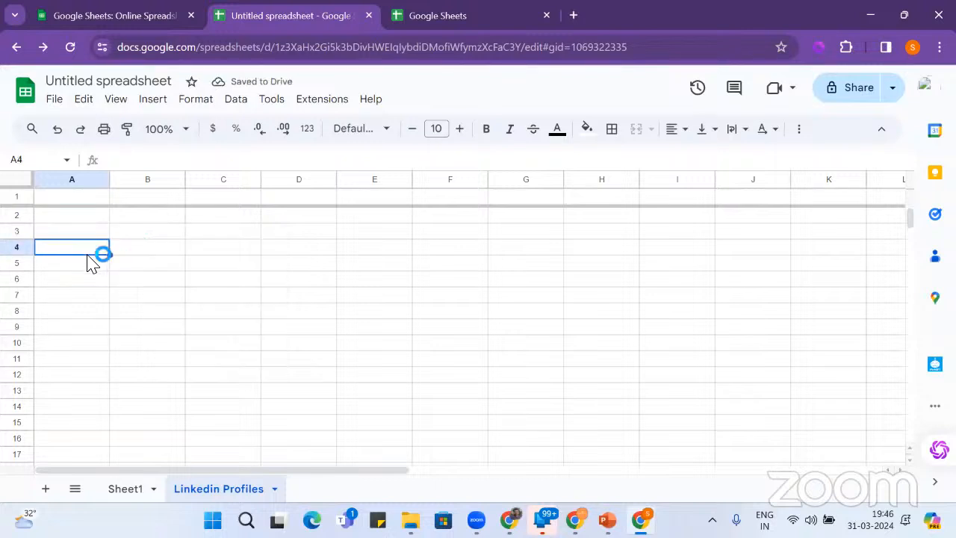
type("=gpt")
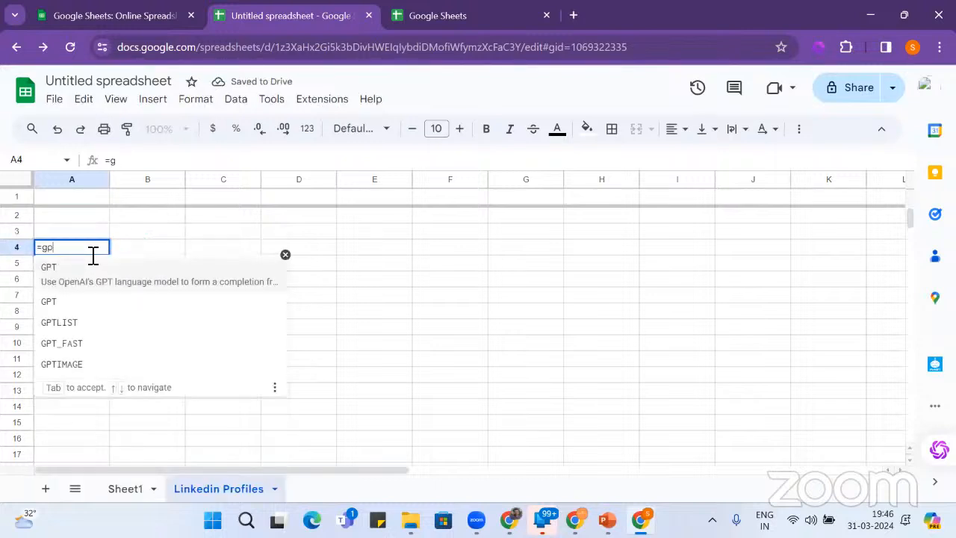
left_click(98, 329)
type("\"")
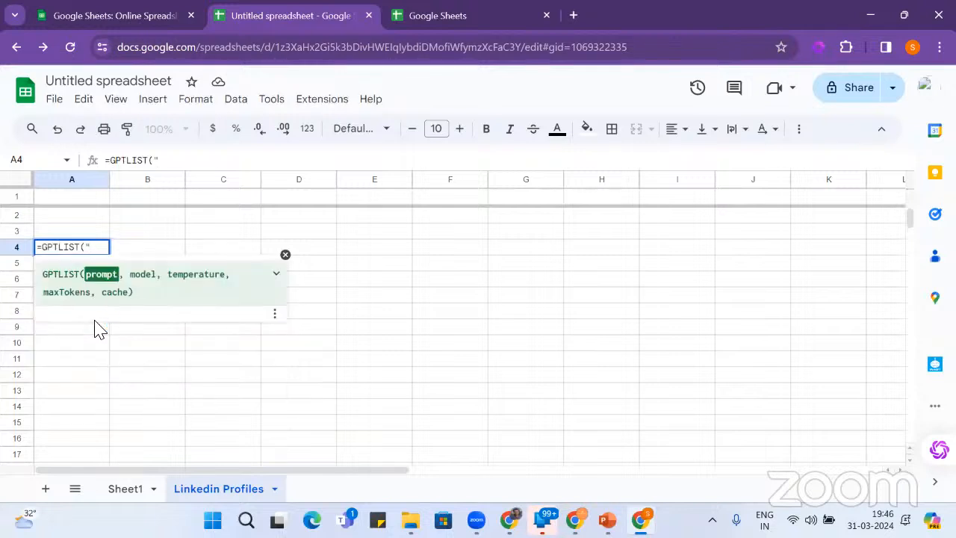
type("Get teh")
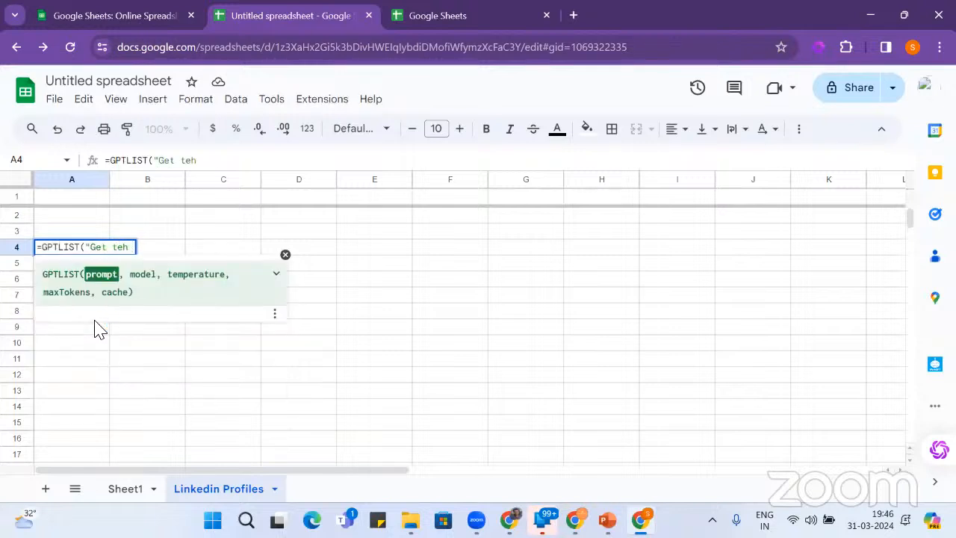
- Complete =GPTLIST("Get the list of 10 startups in India") in A4 and check the returned list
key("BackSpace")
key("BackSpace")
key("BackSpace")
key("BackSpace")
type("the list")
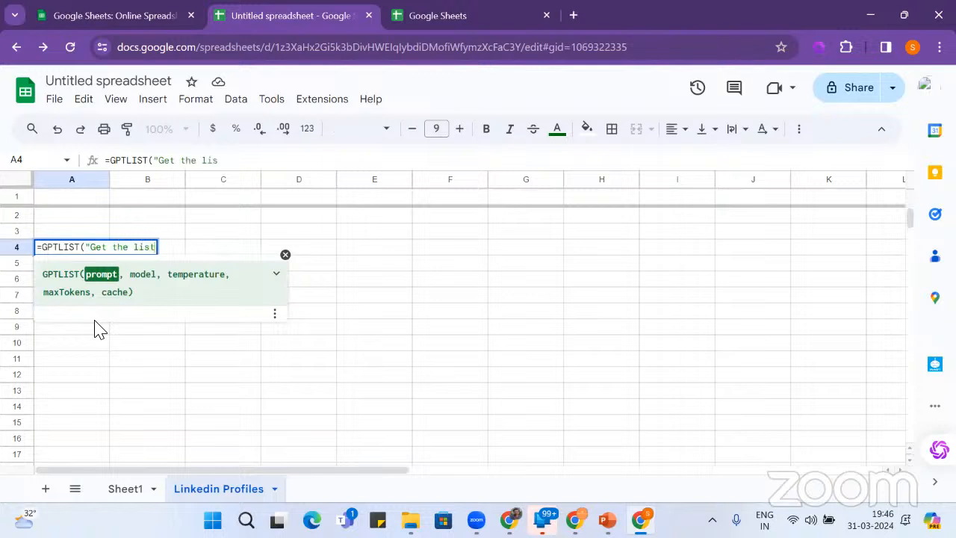
type(" of 10 s")
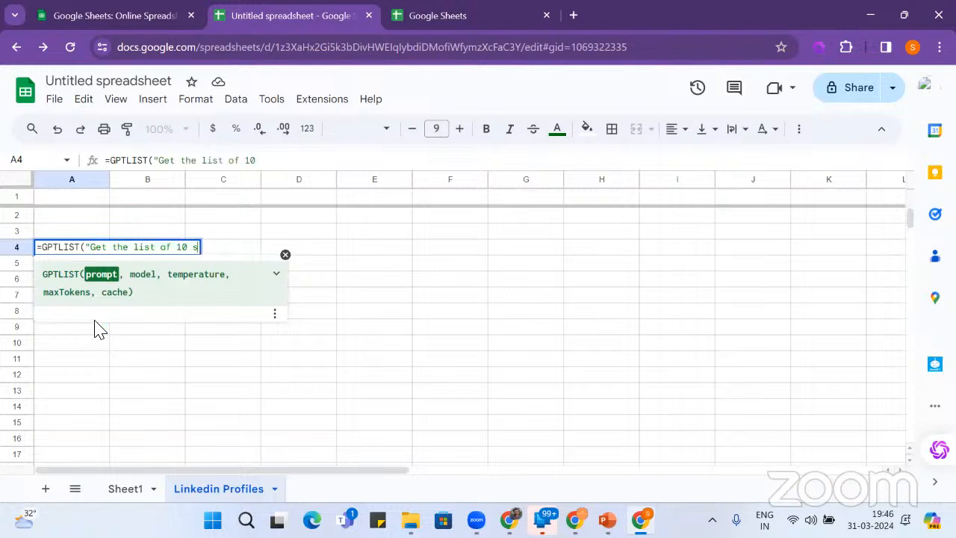
type("tartups ")
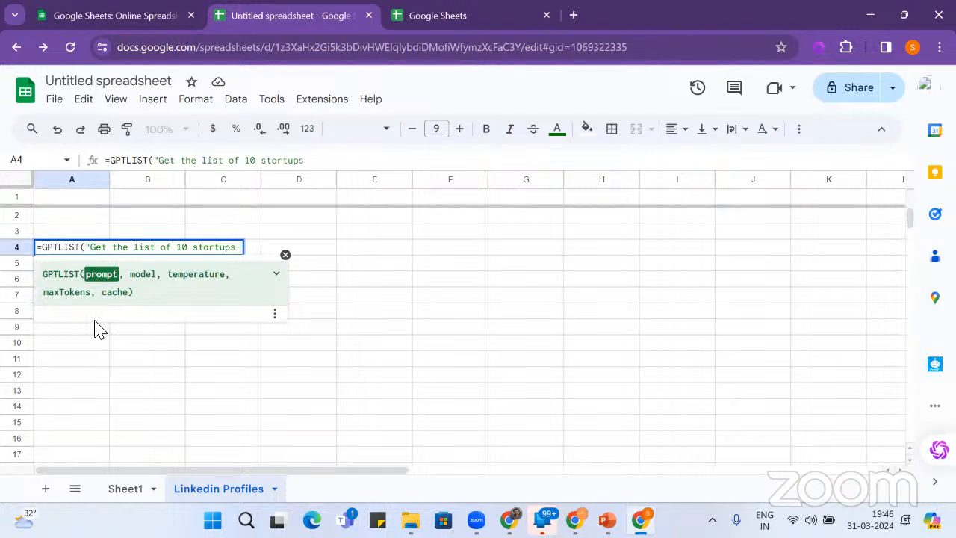
type("in India")
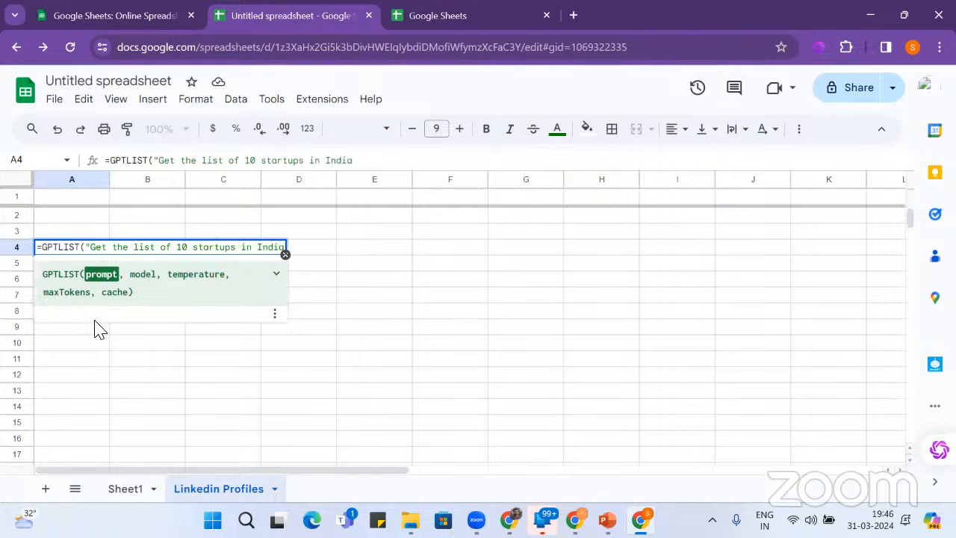
type("\")")
key("Return")
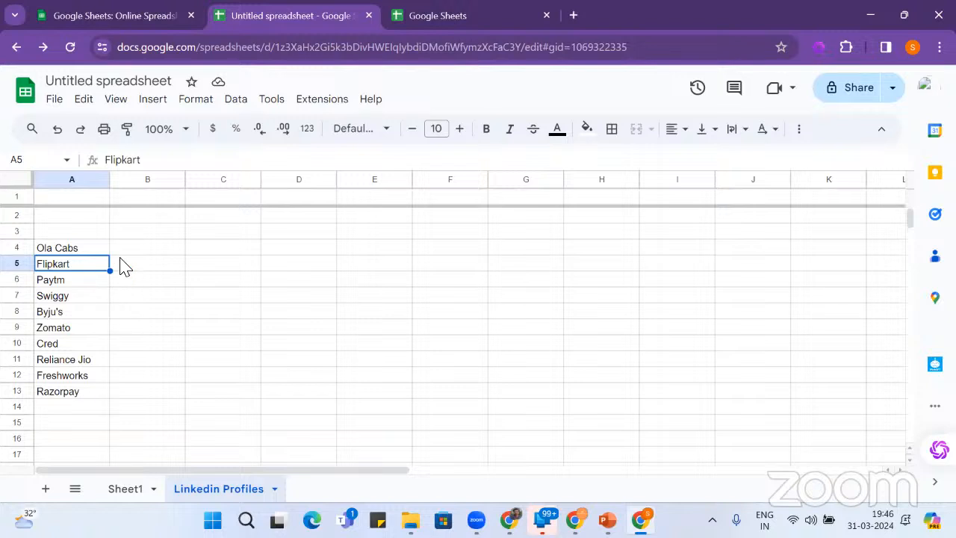
left_click(122, 252)
left_click(97, 253)
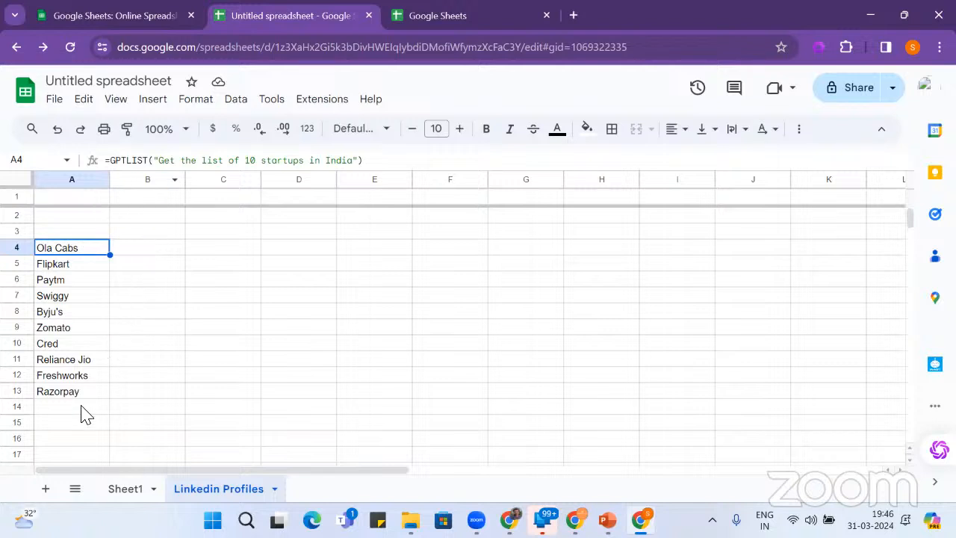
left_click(74, 426)
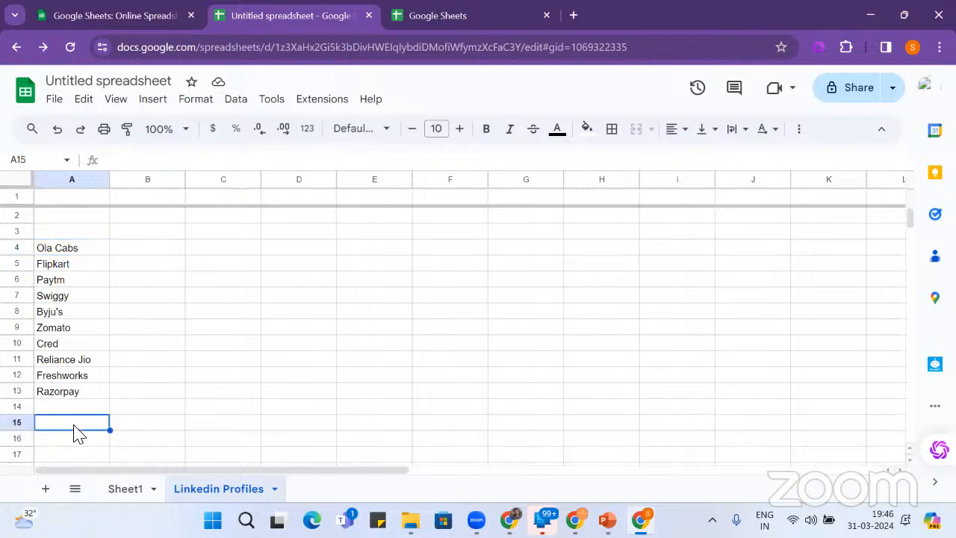
type("=")
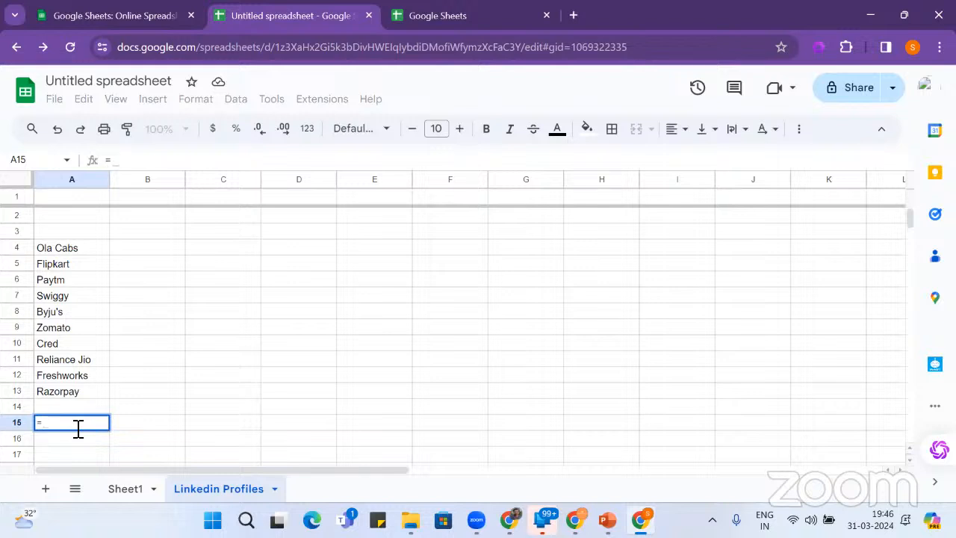
type("GPT")
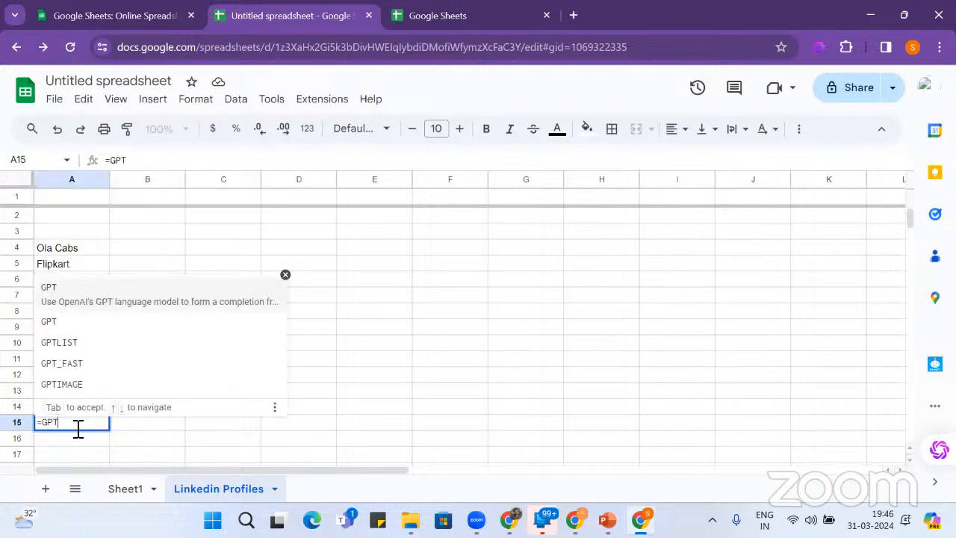
left_click(106, 293)
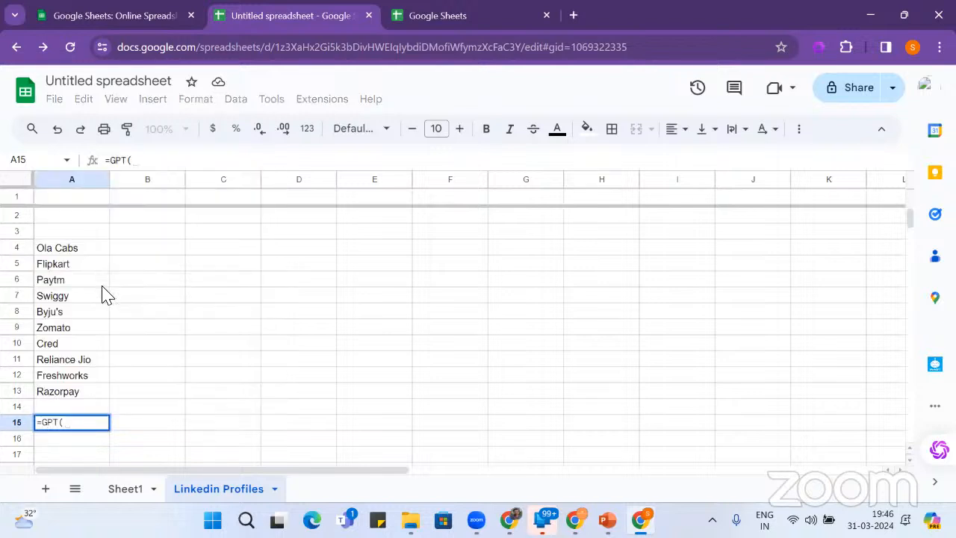
type("\"Who is ")
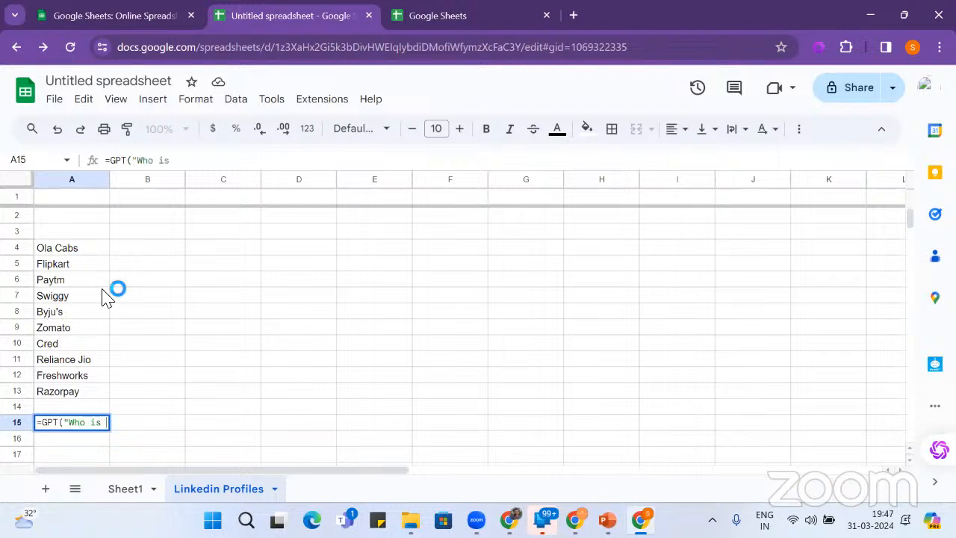
type("in pM")
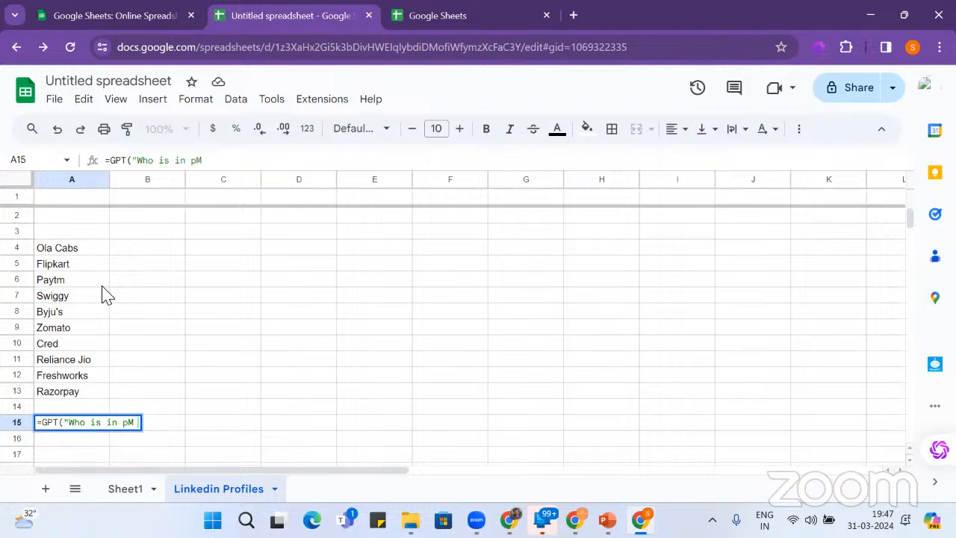
key("BackSpace")
key("BackSpace")
key("BackSpace")
type("PM of")
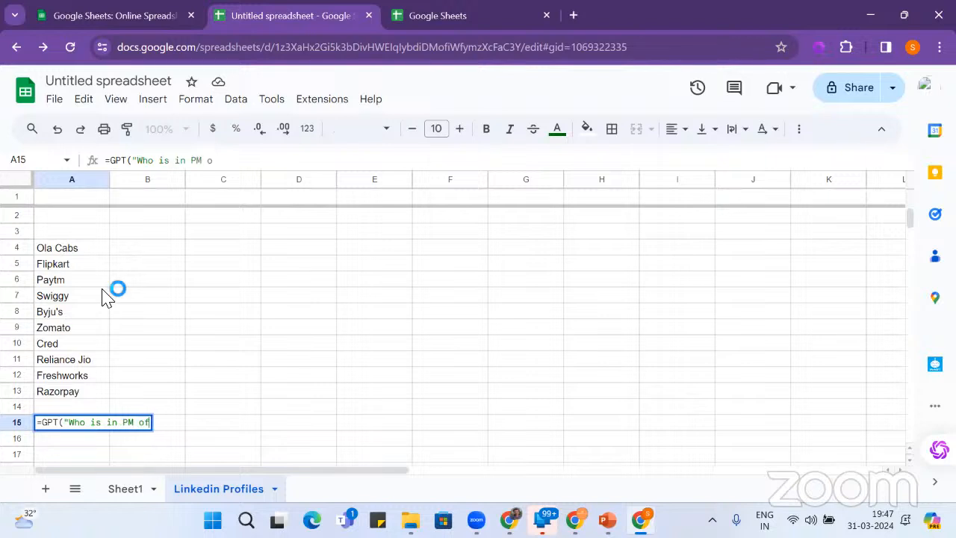
type(" Indis")
key("BackSpace")
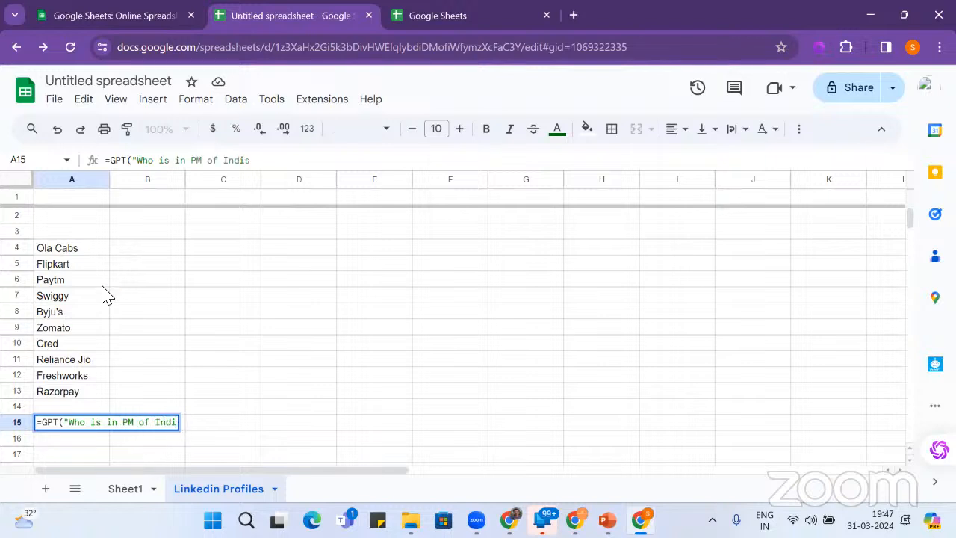
type("a\")")
key("Return")
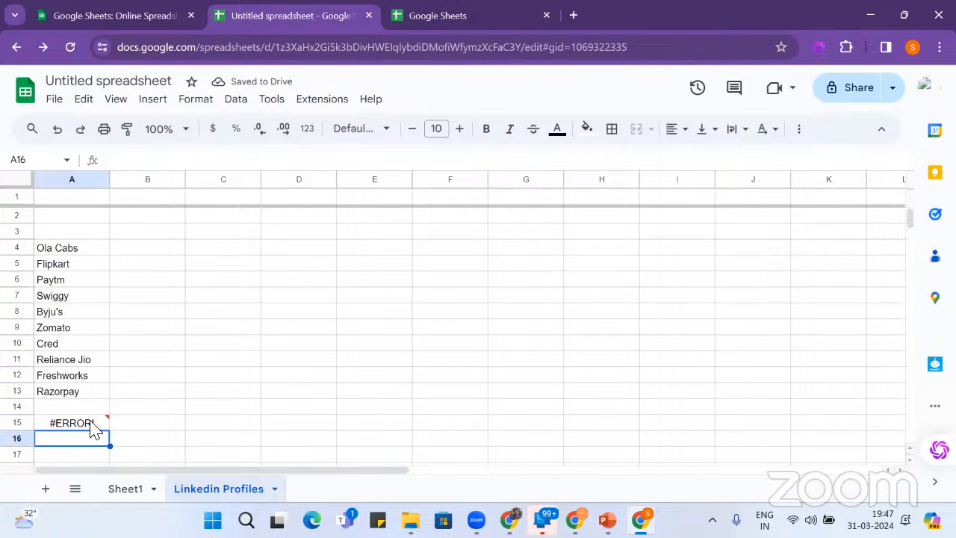
left_click(94, 425)
key("Delete")
- Enter =GPTIMAGE("Create a image of boy eating pizza in a swiming pool") in A15
scroll(314, 343, "down", 3)
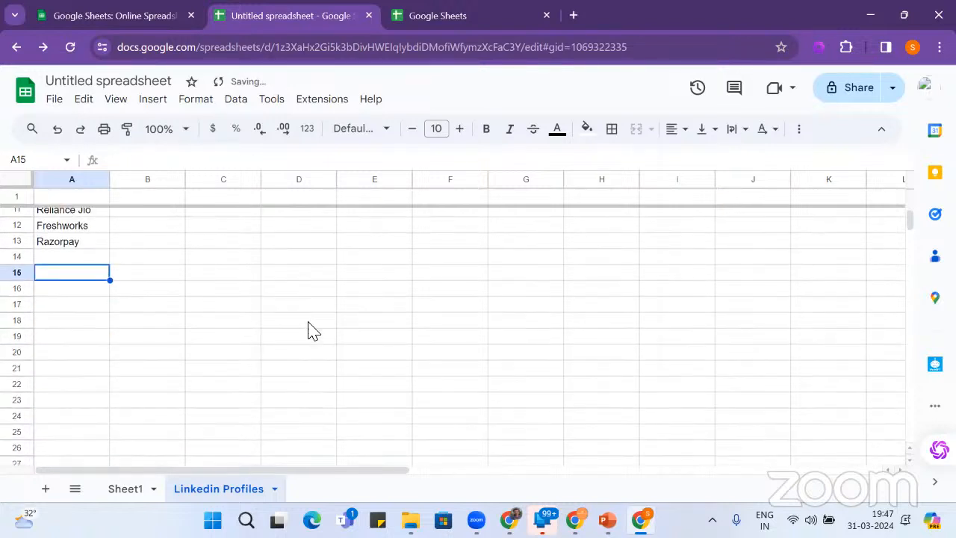
type("=")
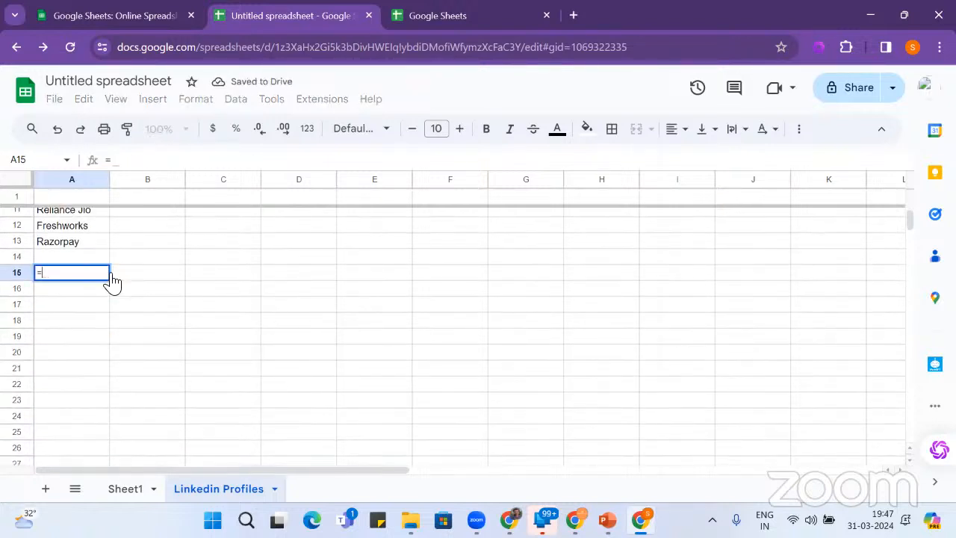
type("GPT")
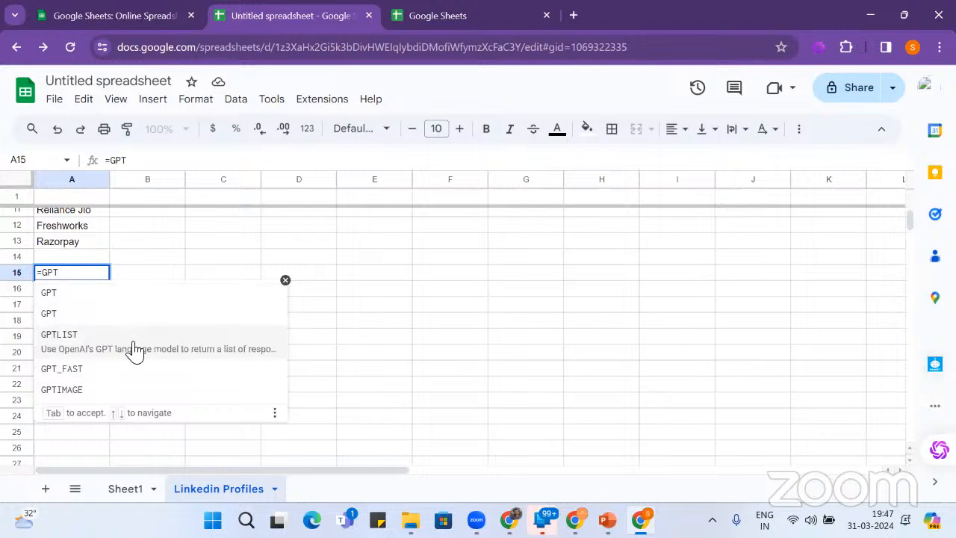
left_click(114, 392)
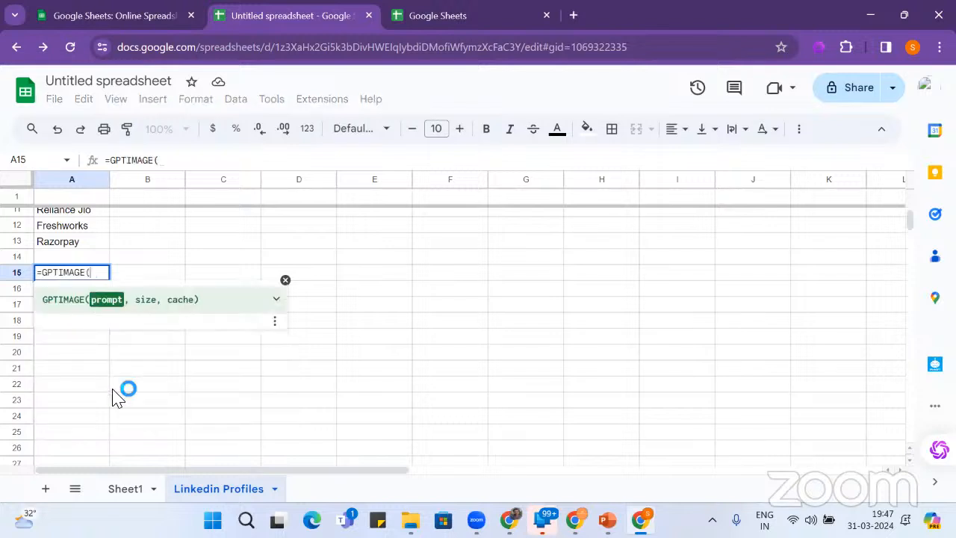
type("\"Creatre")
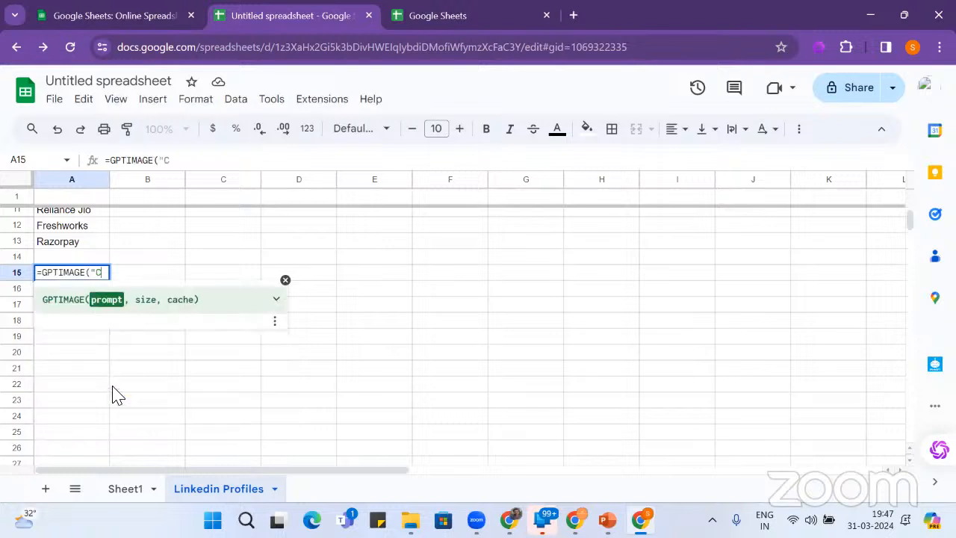
key("BackSpace")
key("BackSpace")
type("e a ")
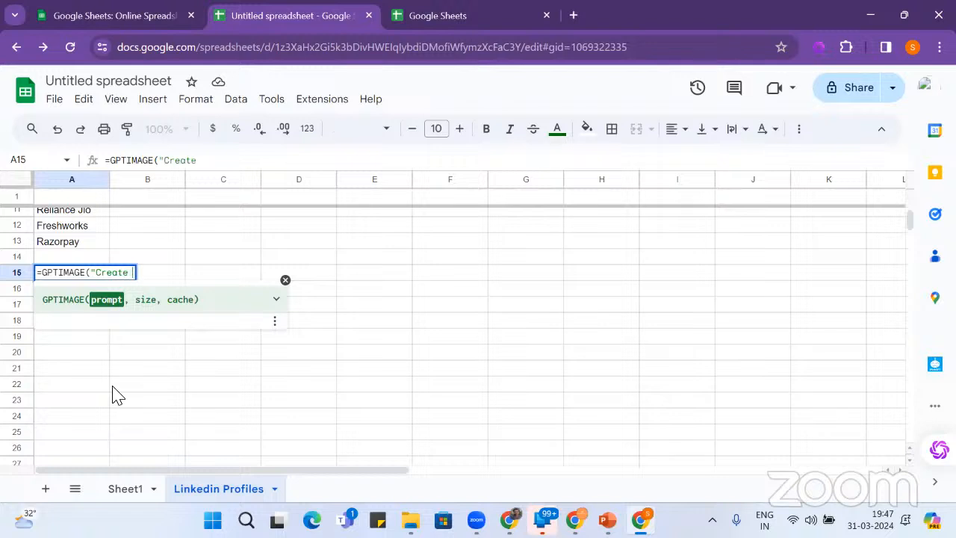
type("ima")
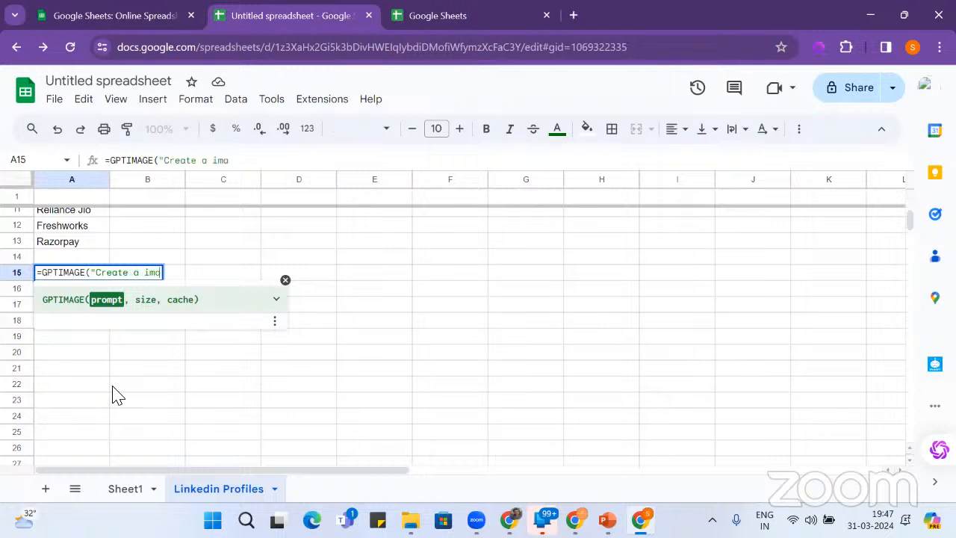
type("ge of bo")
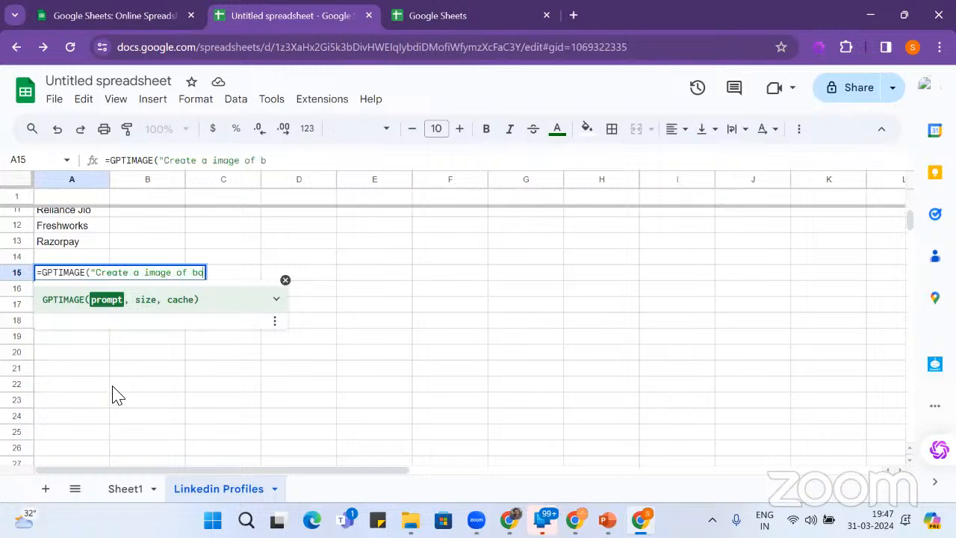
type("y eating ")
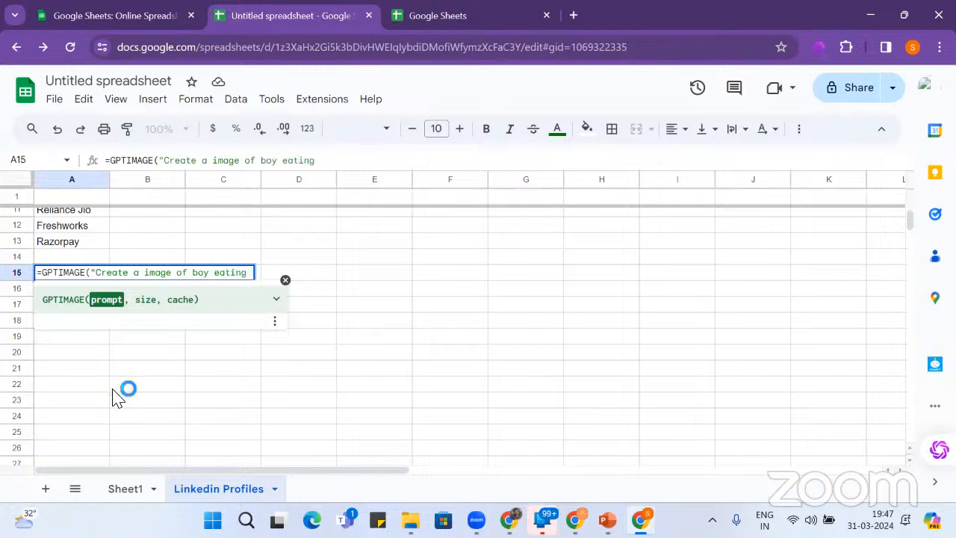
type("pizza in a")
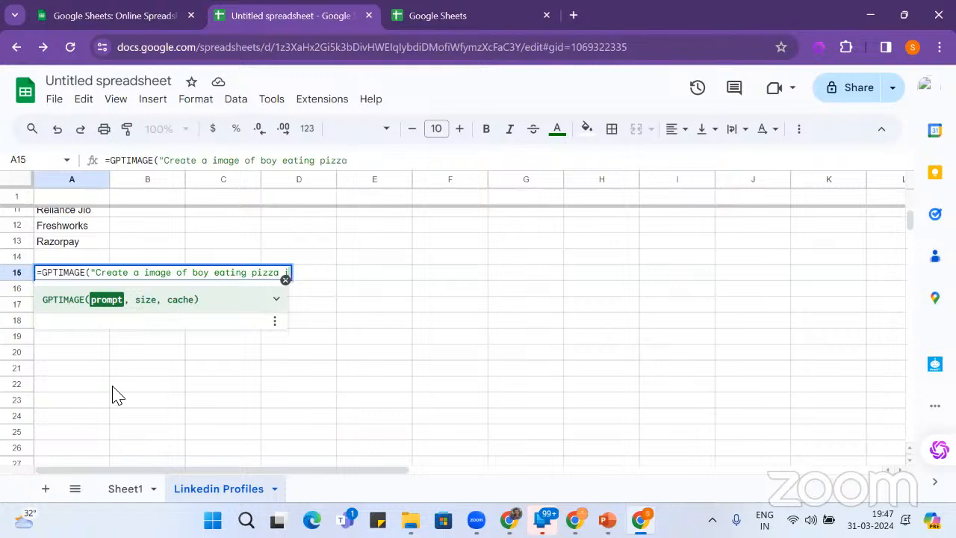
type(" swiming ")
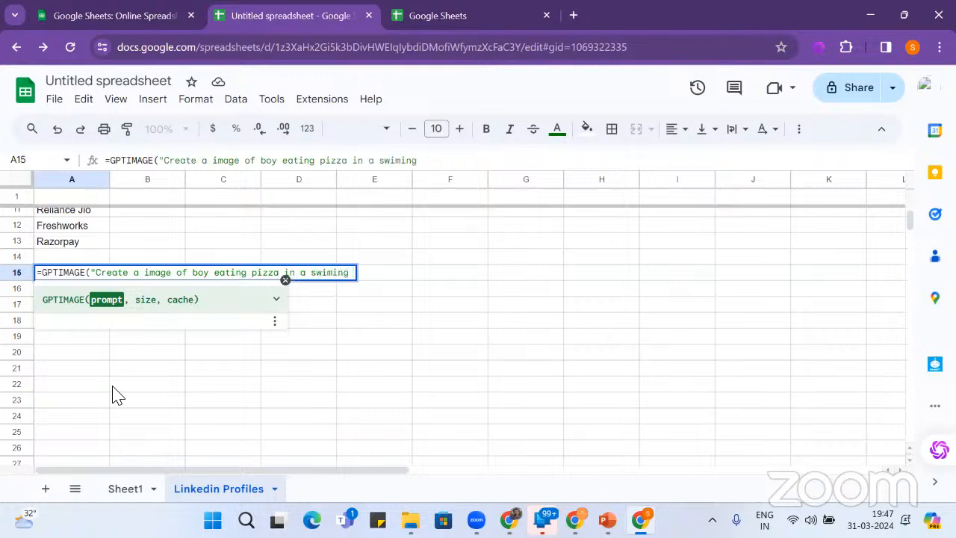
type("pool\")")
key("Return")
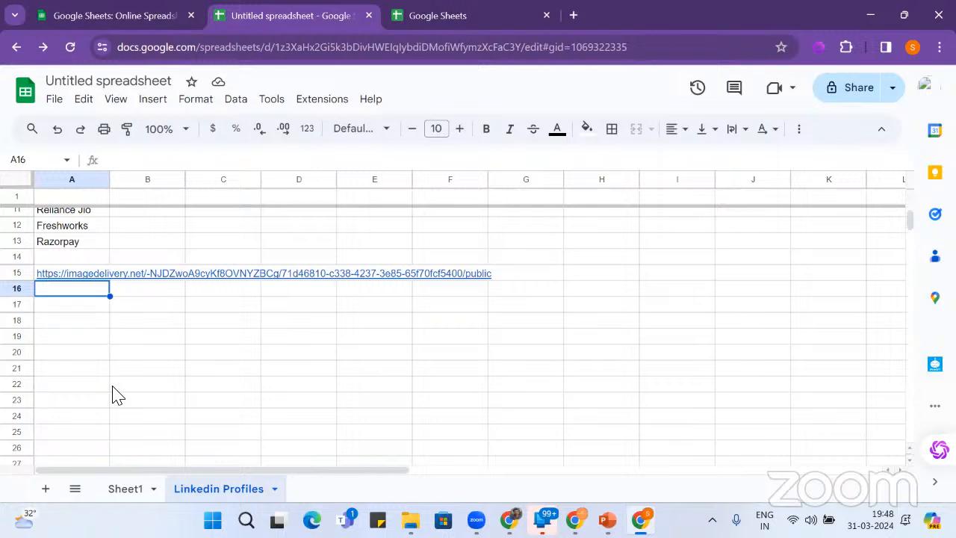
- Open A15's generated image link in a new tab, then return to the spreadsheet
left_click(84, 277)
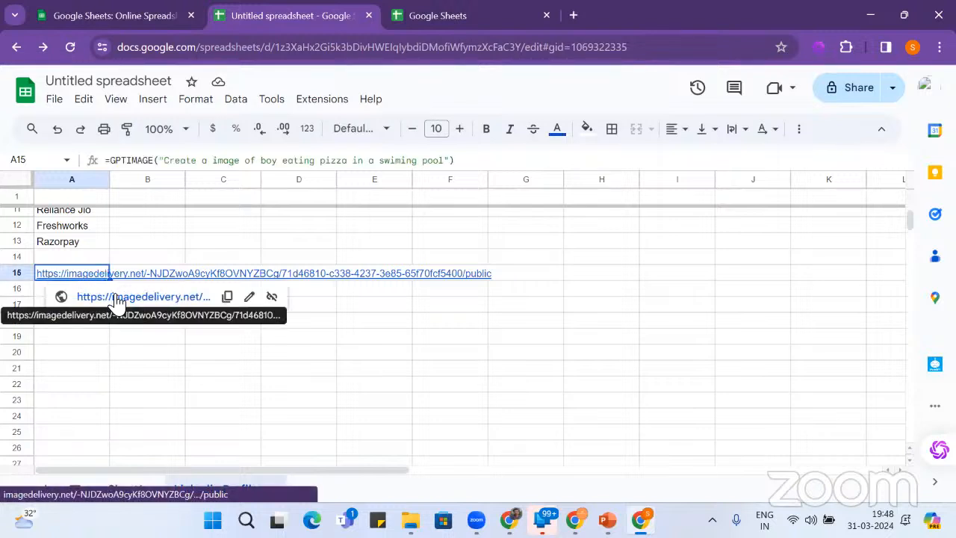
left_click(113, 296)
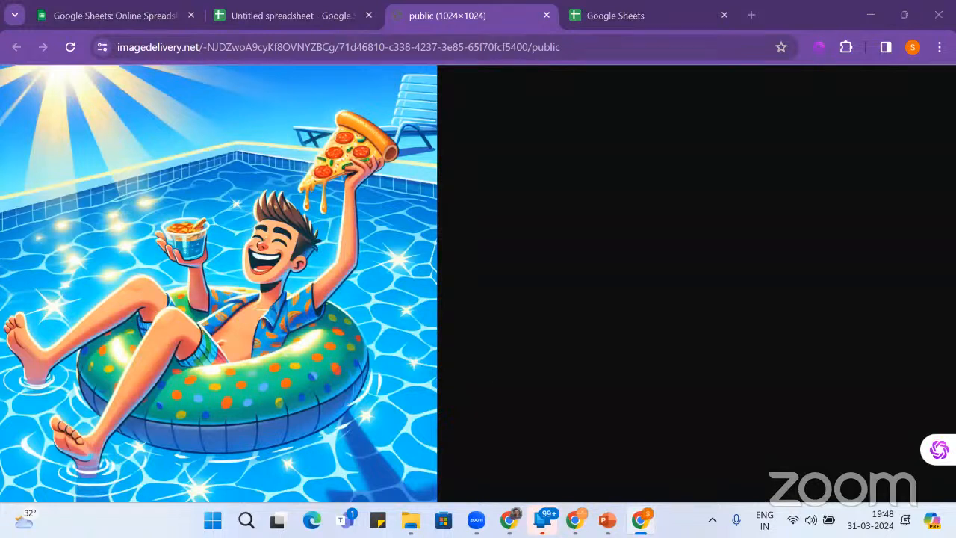
left_click(298, 16)
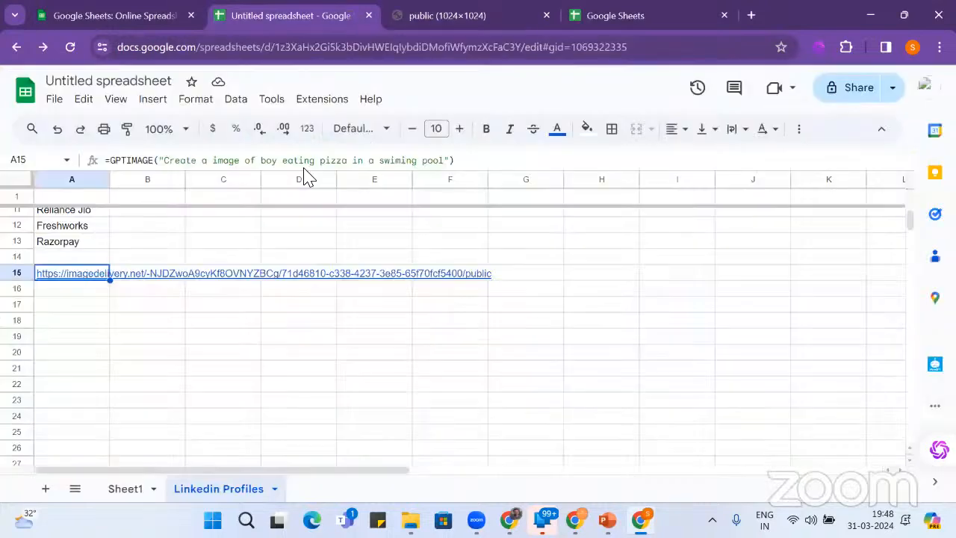
- Enter a GPTIMAGE formula in A16 prompting 'Create a Image of people standing in line with resumes to get interviewed at Google'
left_click(74, 292)
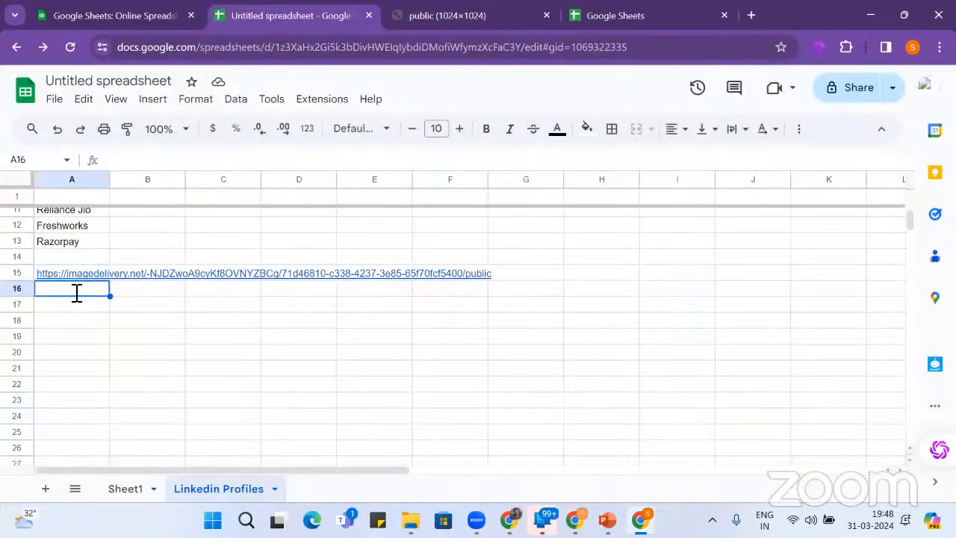
type("=create")
key("BackSpace")
key("BackSpace")
key("BackSpace")
key("BackSpace")
key("BackSpace")
key("BackSpace")
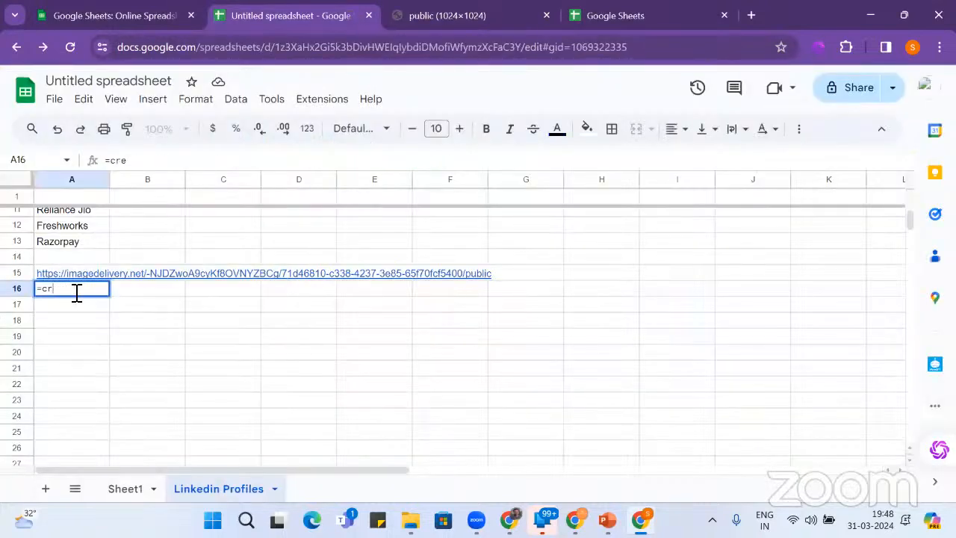
type("GPT")
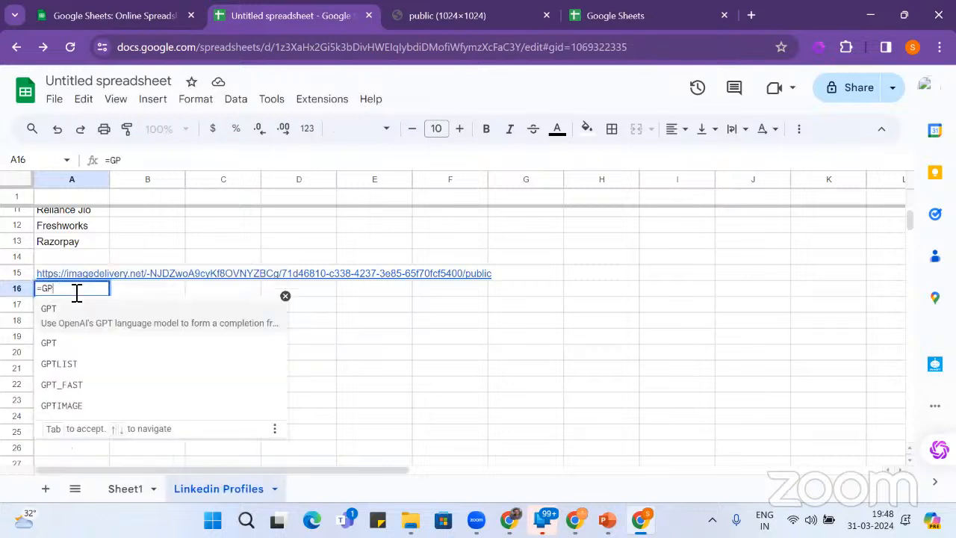
left_click(79, 416)
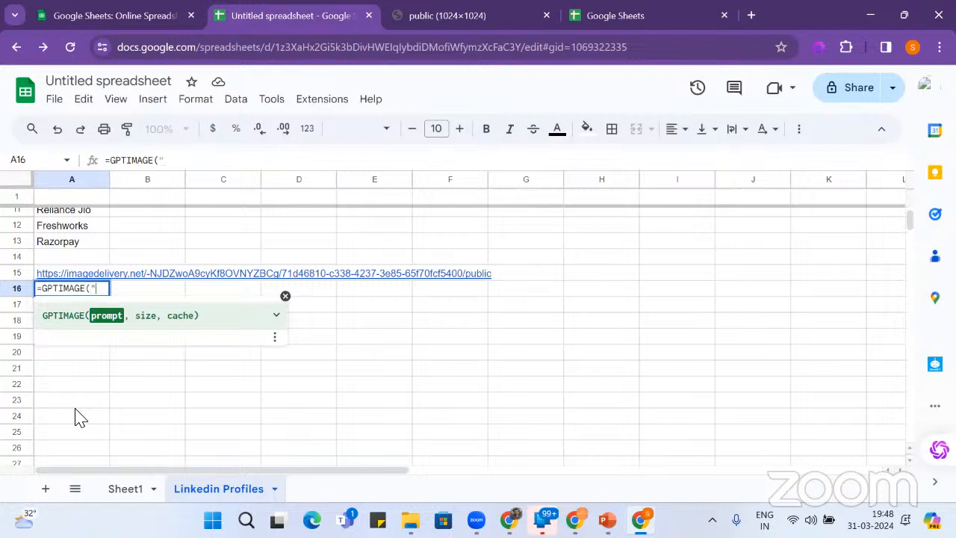
type("\"Create a Ima")
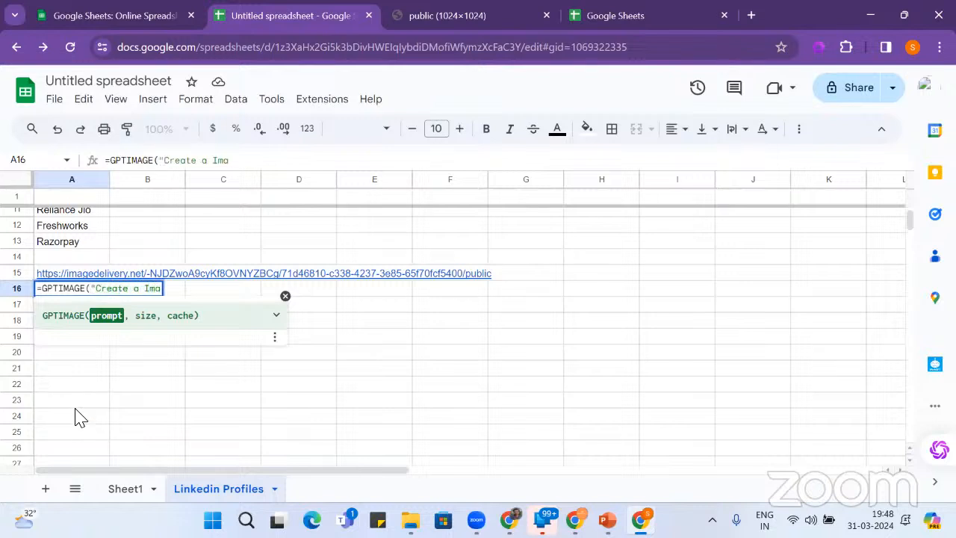
type("ge of")
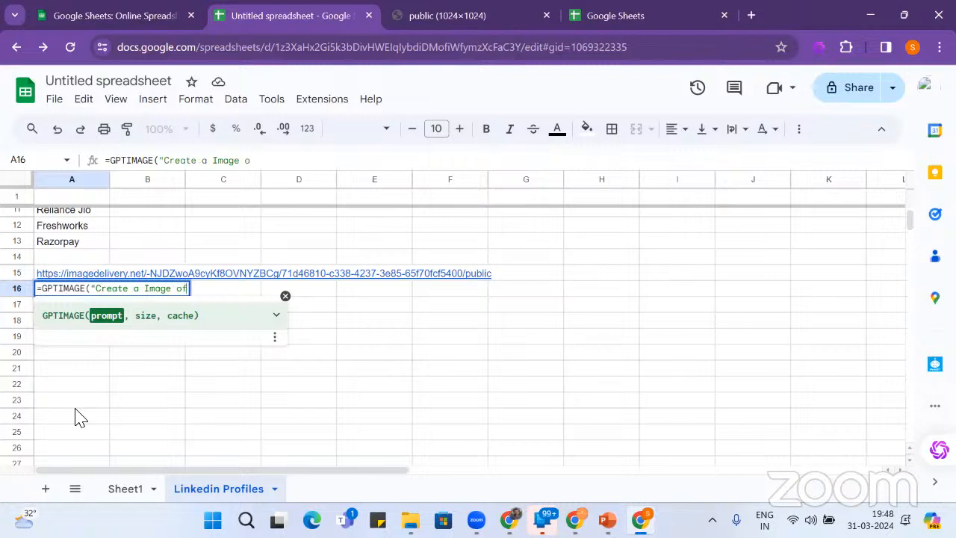
type(" people")
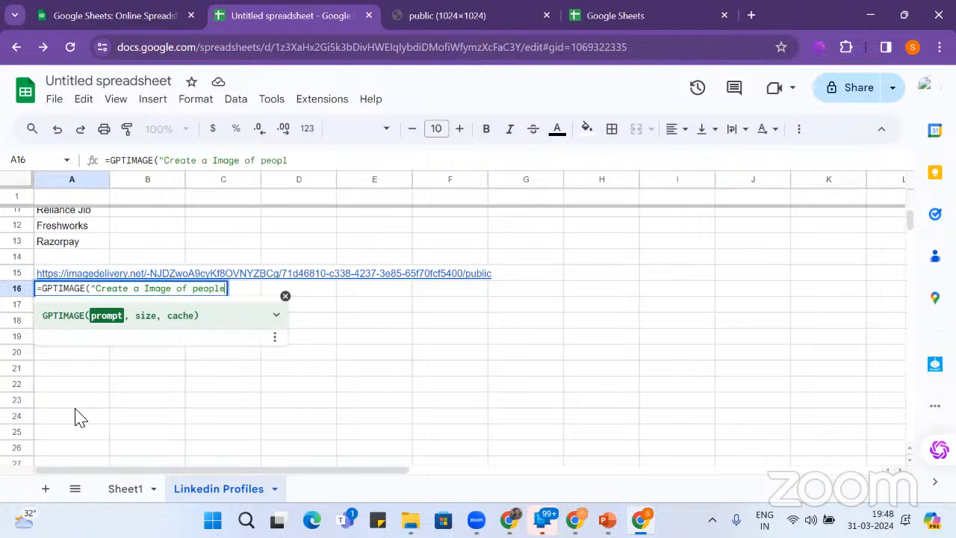
type(" standing ")
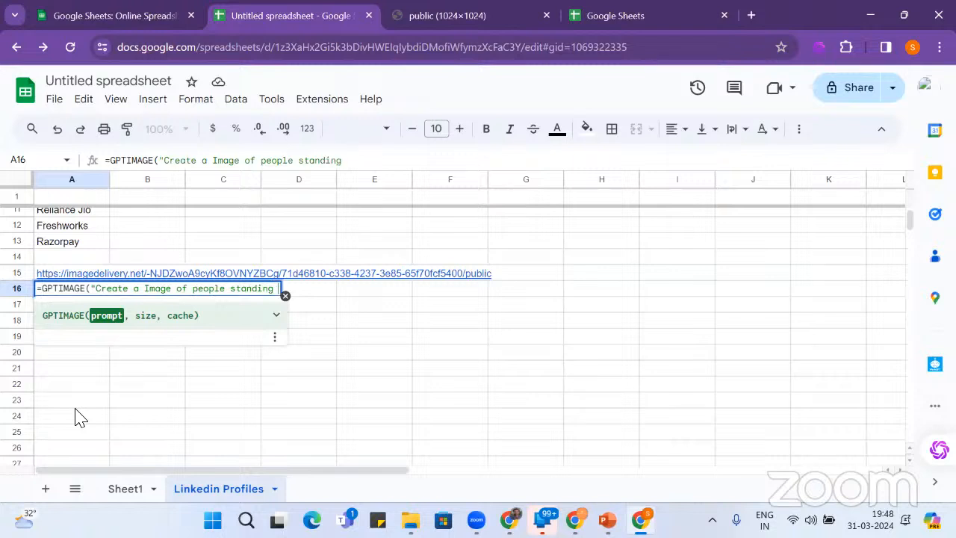
type("in lin")
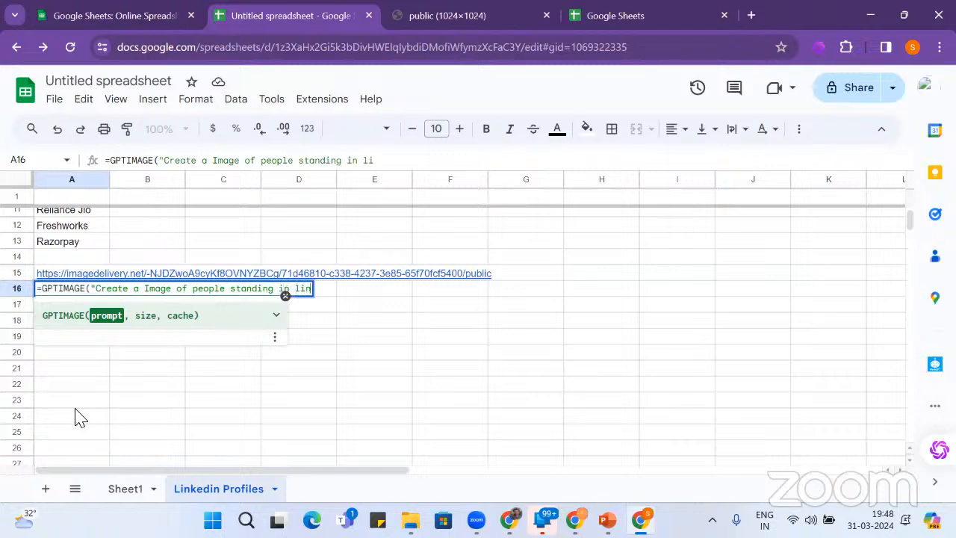
type("e with ")
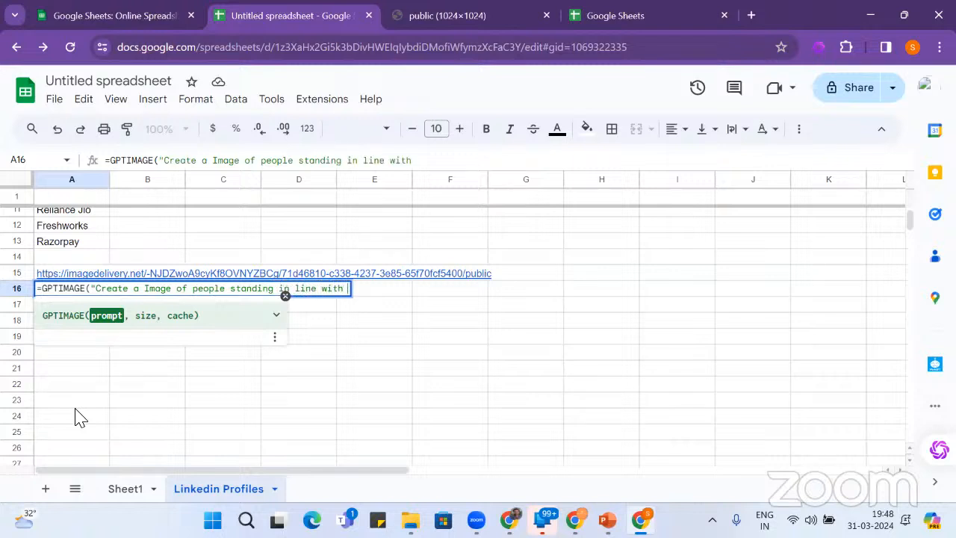
type("resumes ")
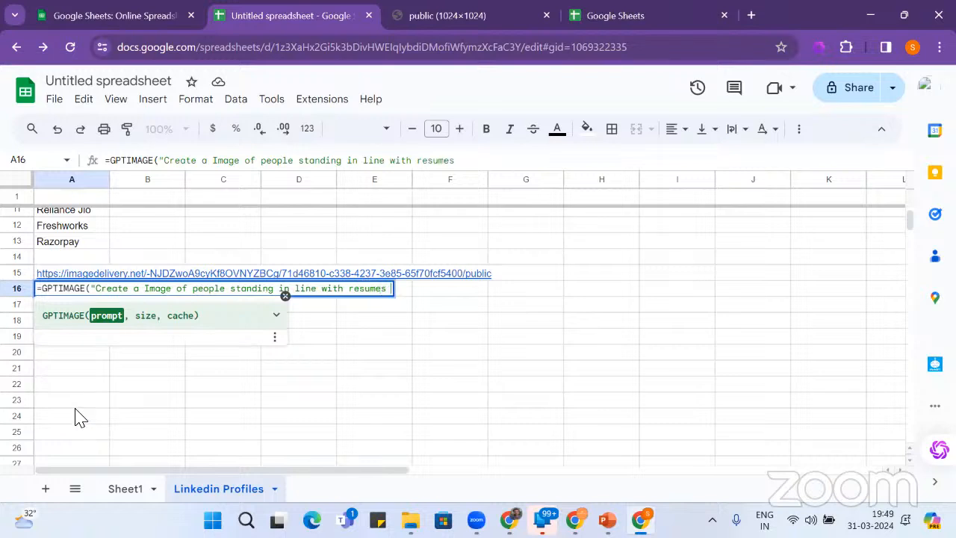
type("to get inter")
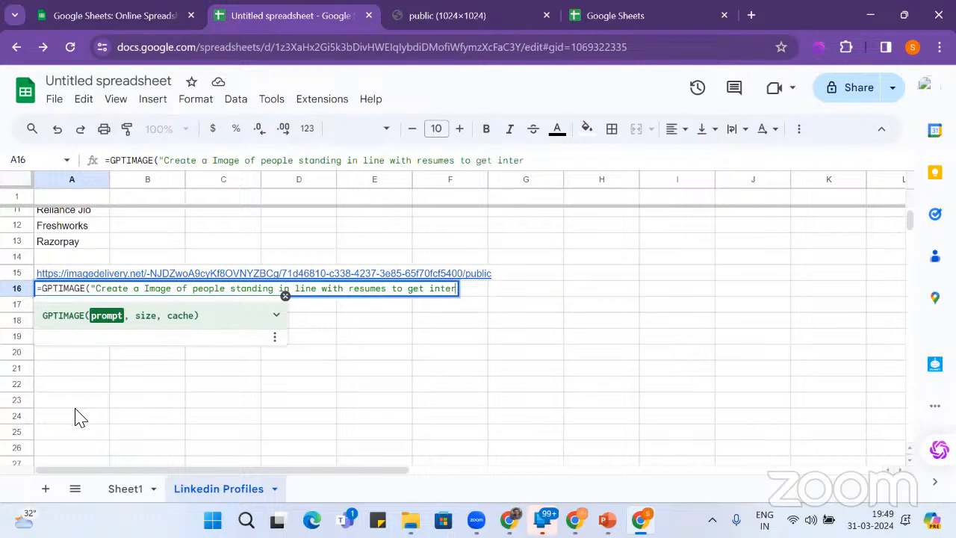
type("viewed ")
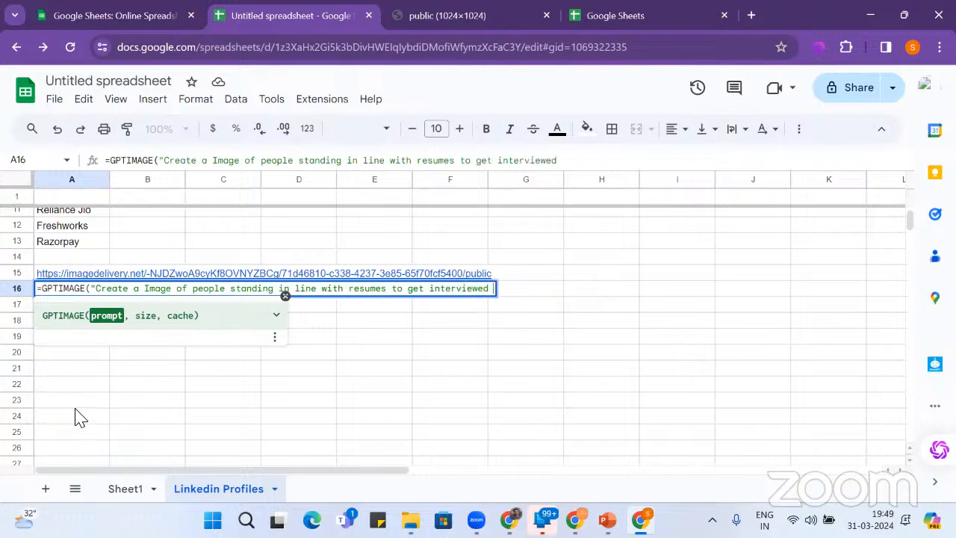
type("at Google\")")
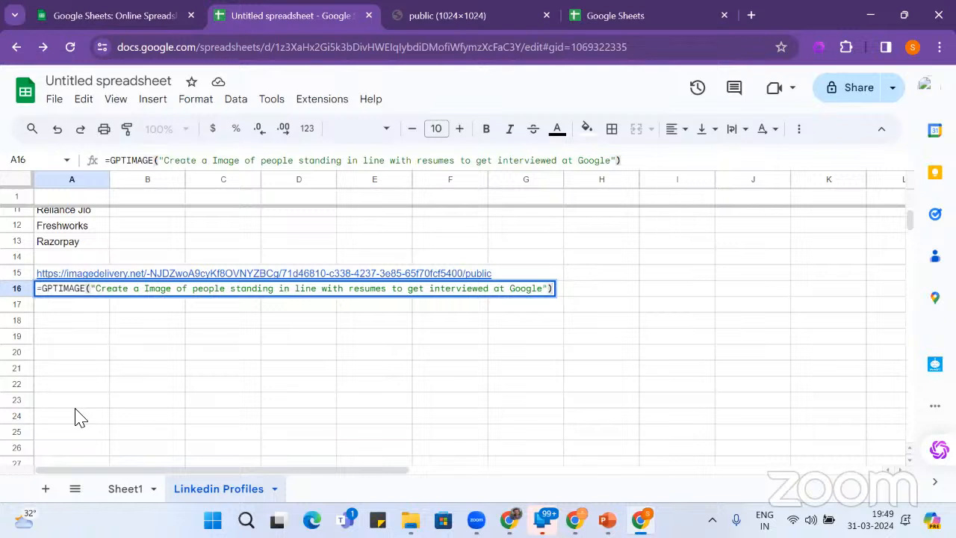
key("Return")
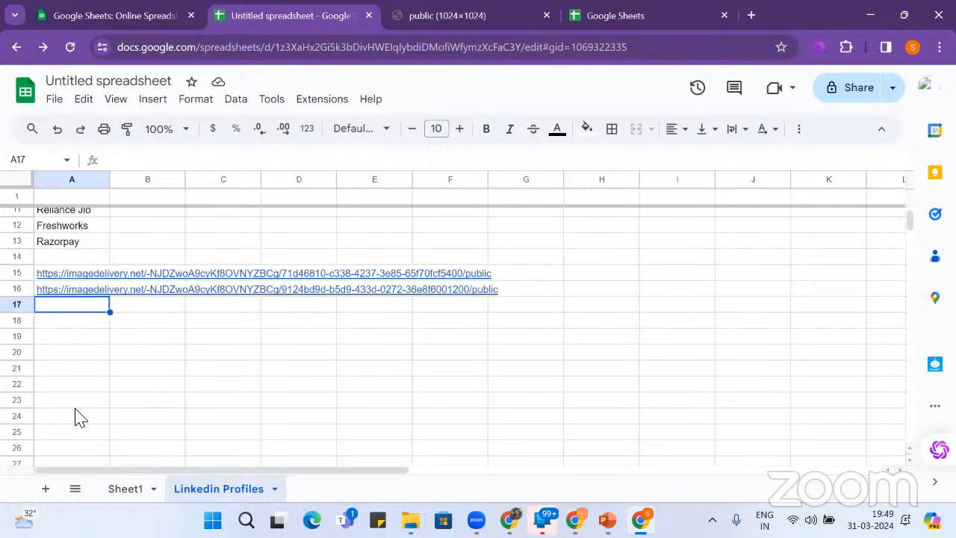
- Open A16's generated interview-queue image link in a new tab, then return to the spreadsheet
left_click(81, 290)
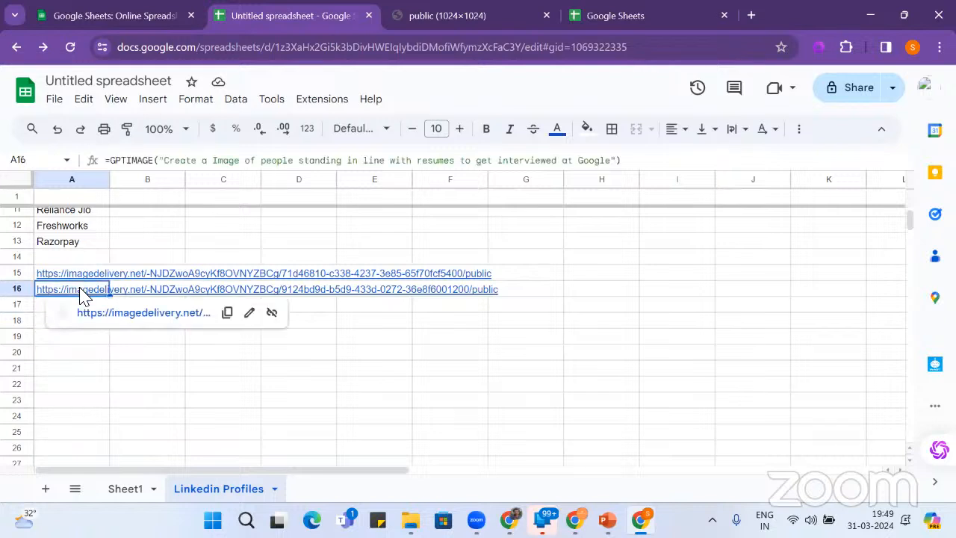
left_click(141, 319)
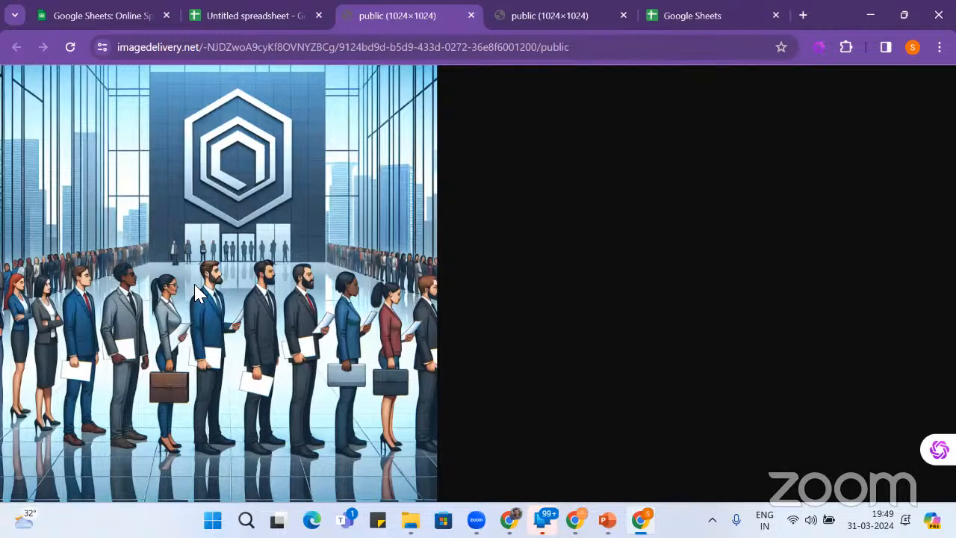
left_click(232, 18)
left_click(86, 310)
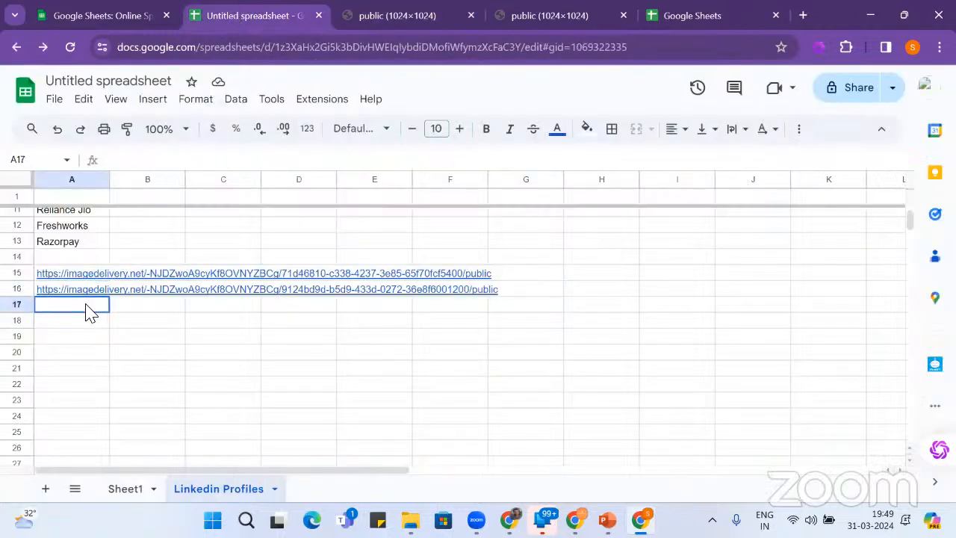
- Enter =GPTIMAGE("Create a Image of Donkey interviewing Monkey in a corporate") in A17
type("=")
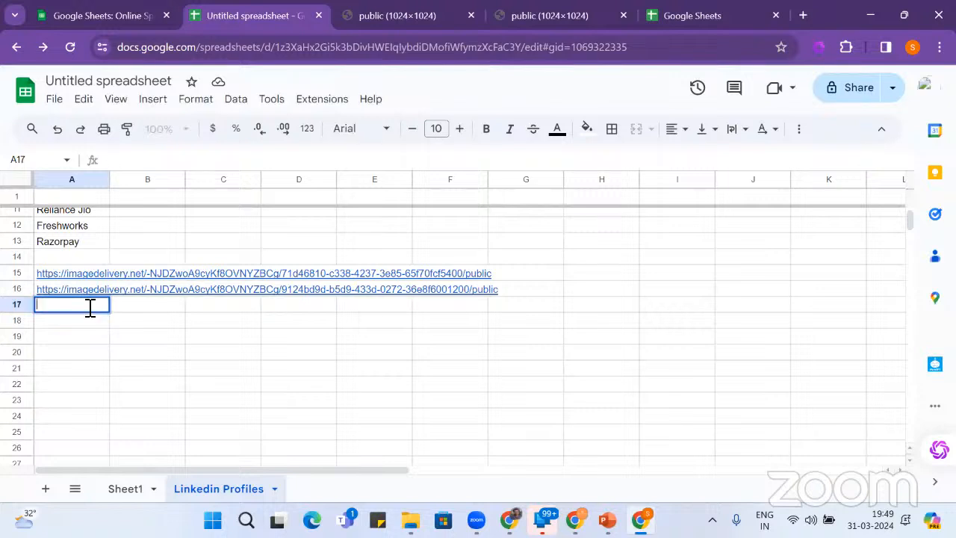
type("gpt")
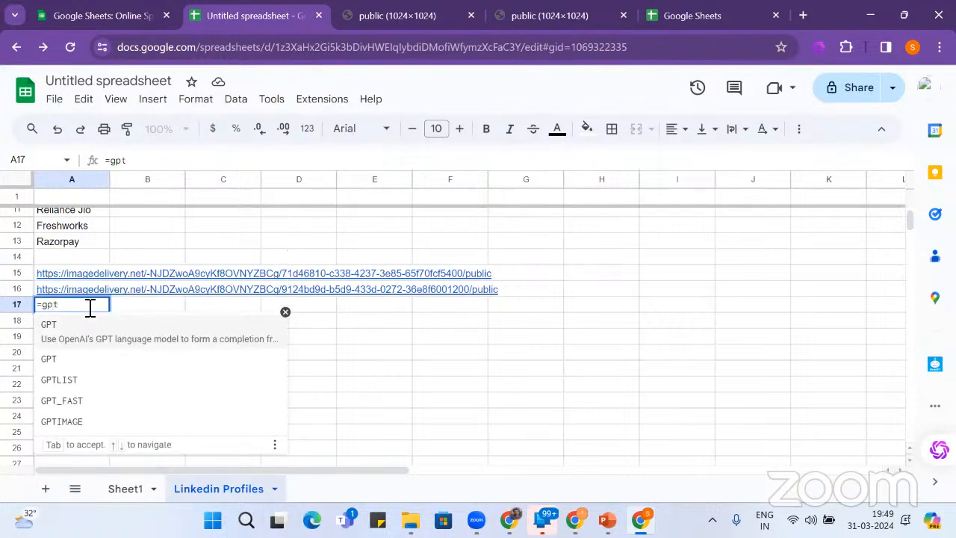
left_click(97, 424)
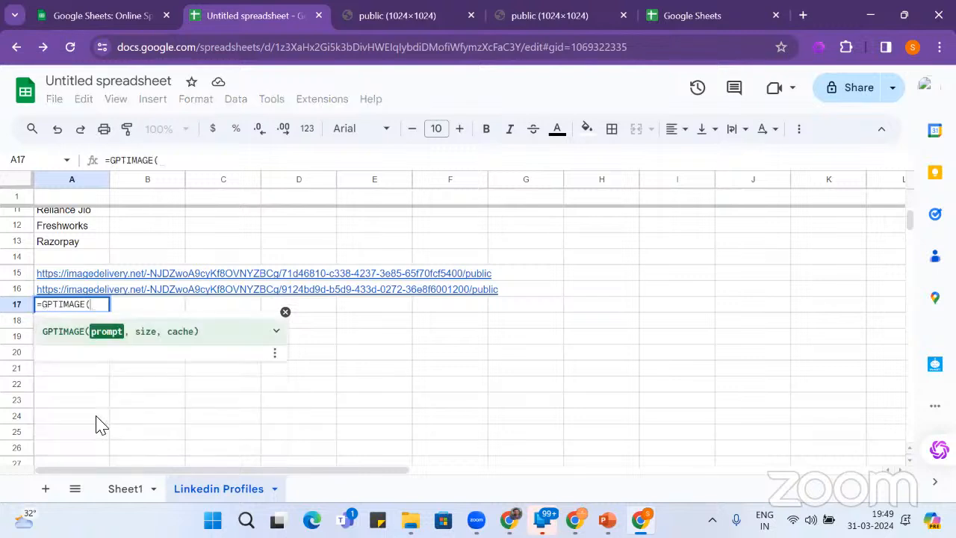
type("\"Create a")
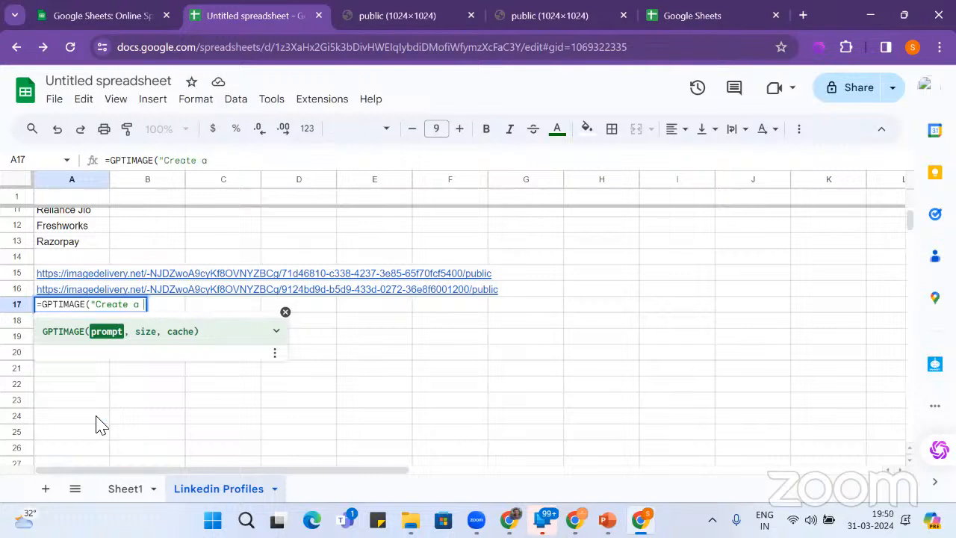
type(" Image of")
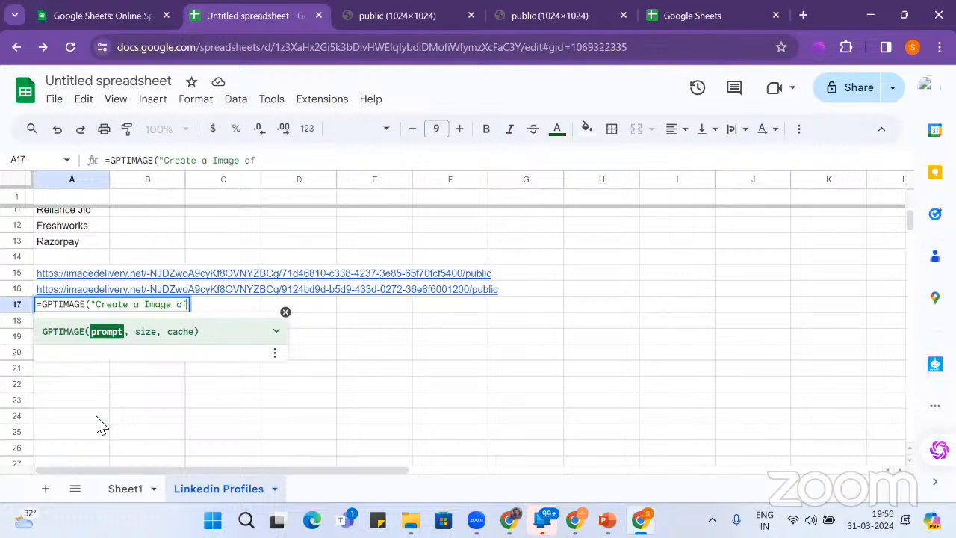
type(" Donkey inte")
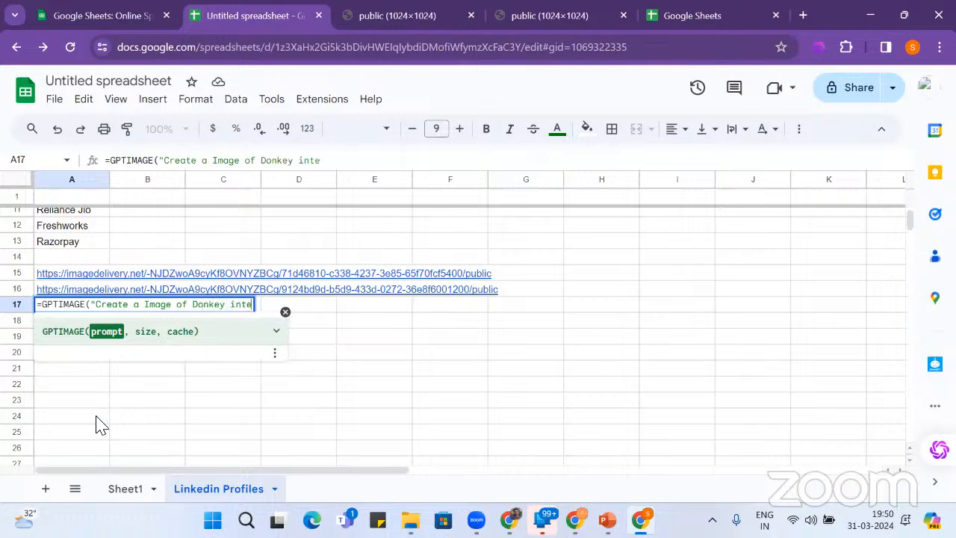
type("rviewin")
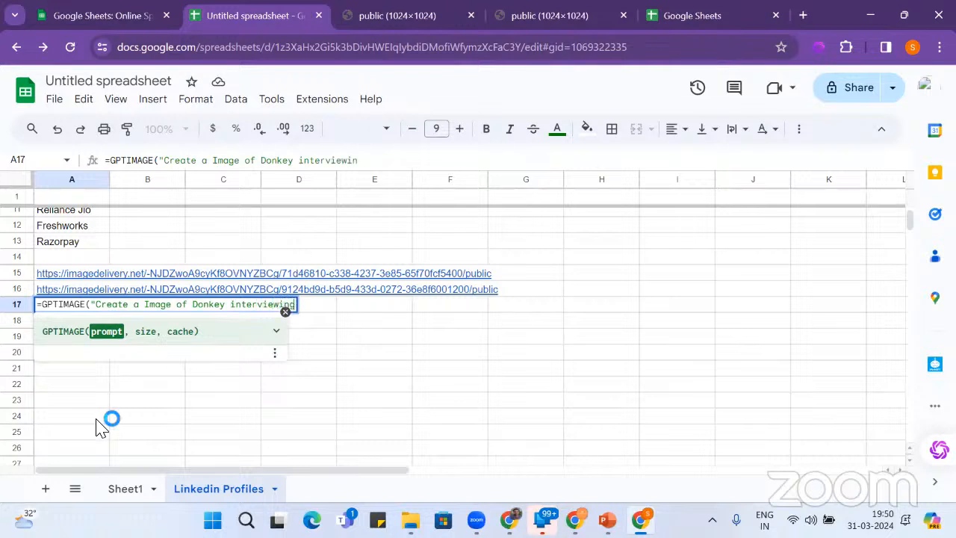
type("g Mon")
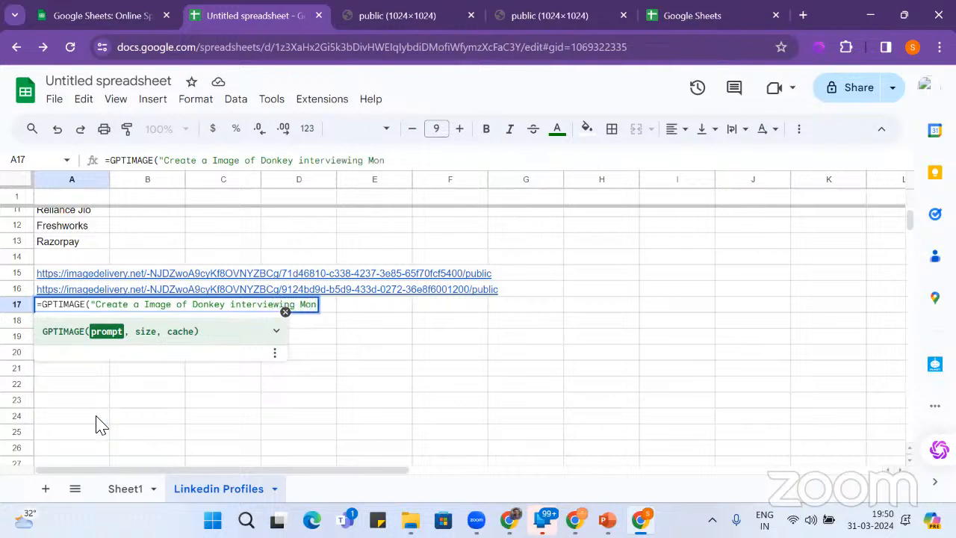
type("key\"")
key("BackSpace")
type("in a cor")
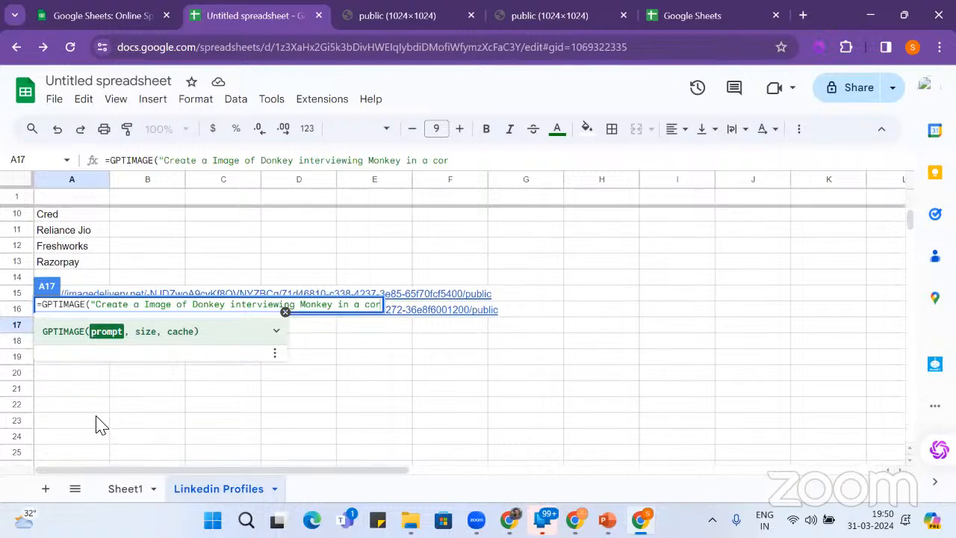
type("por")
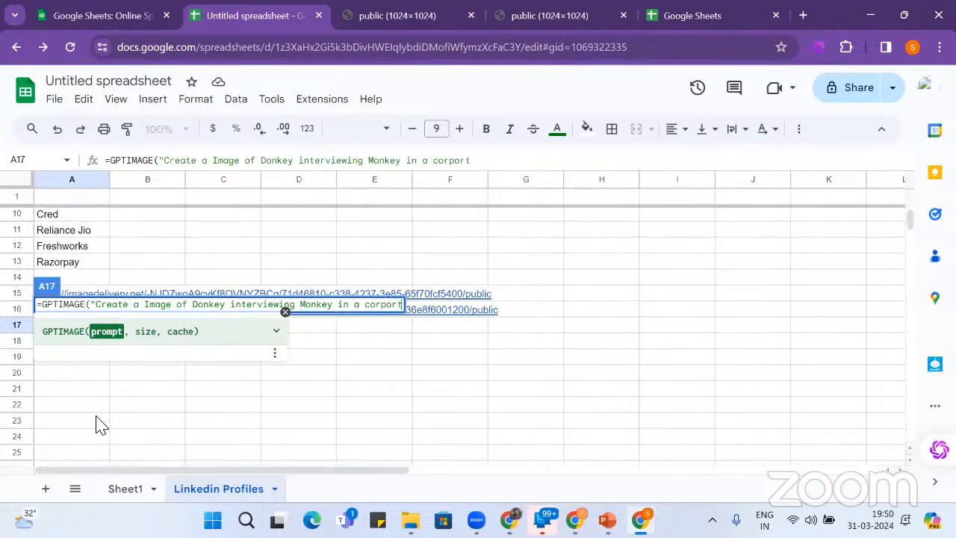
type("ate\")")
key("Return")
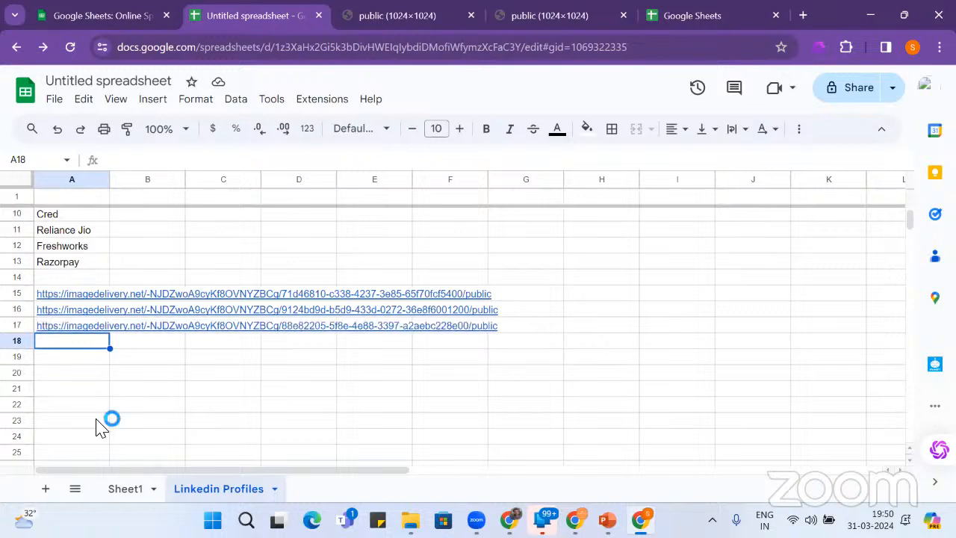
left_click(74, 329)
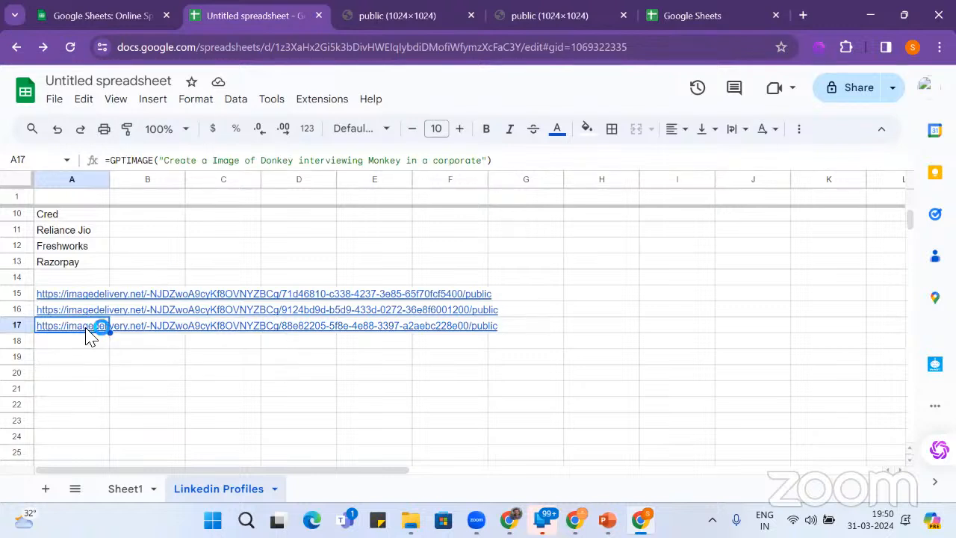
- Open A17's donkey-interviewing-monkey image link in a new tab and return to the spreadsheet
mouse_move(90, 331)
left_click(118, 349)
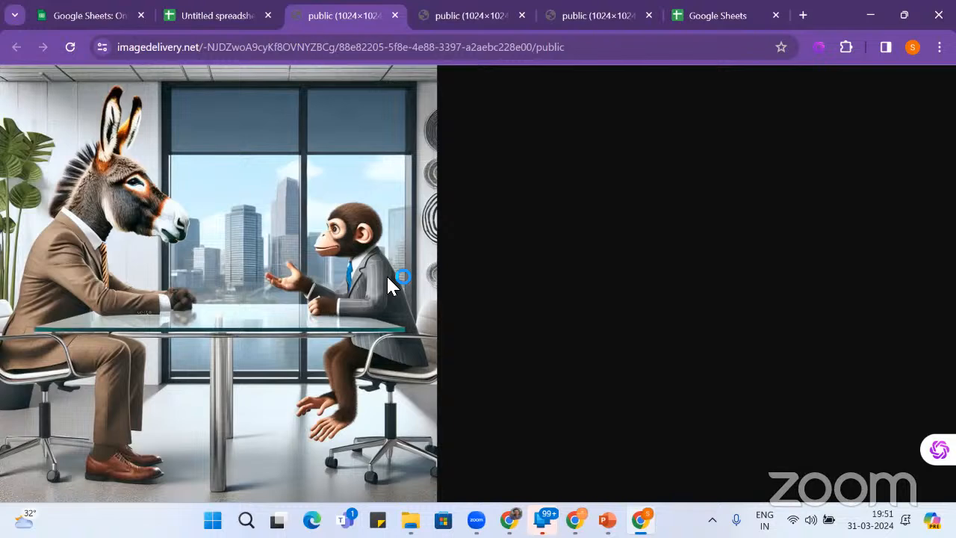
left_click(228, 21)
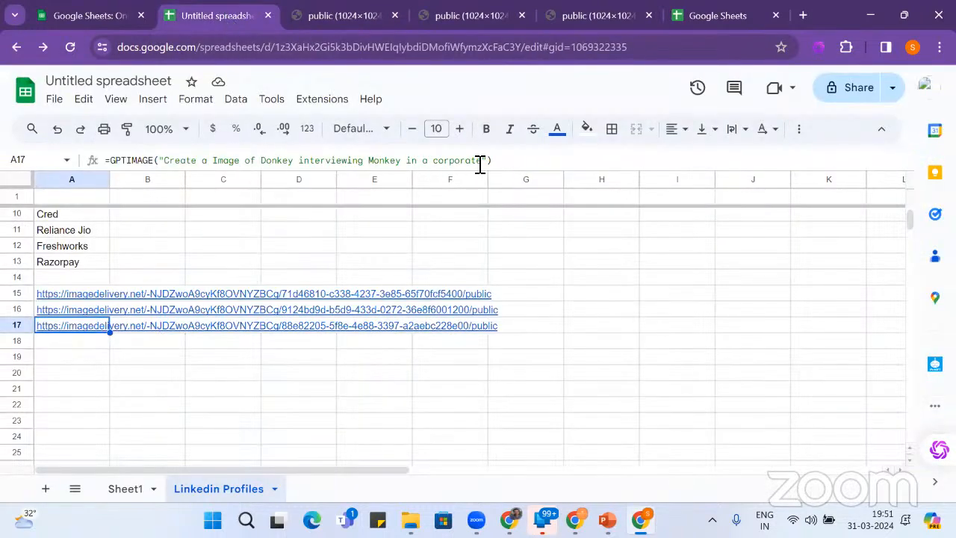
- Change the A17 prompt to 'Donkey interviewing Smart Monkey in a professional dress at corporate'
left_click(409, 168)
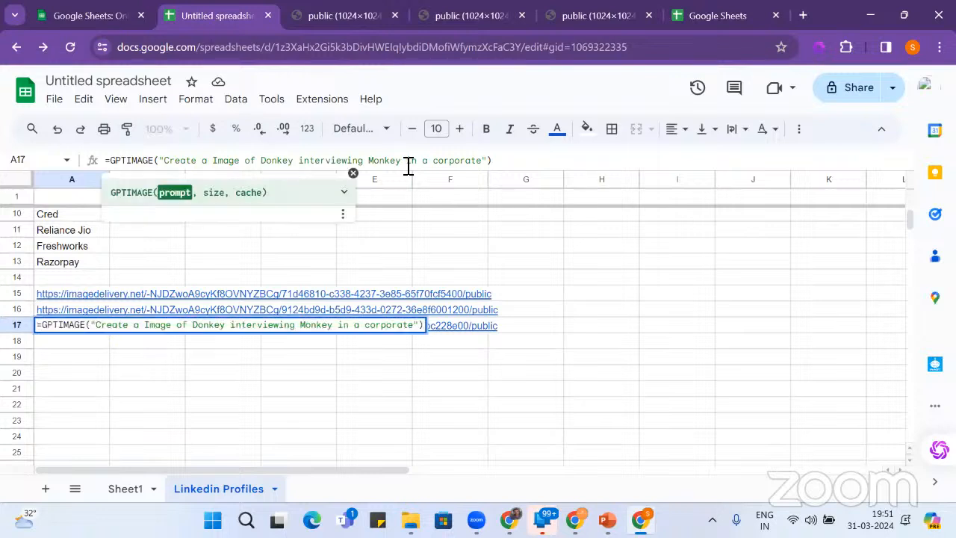
type("in a p")
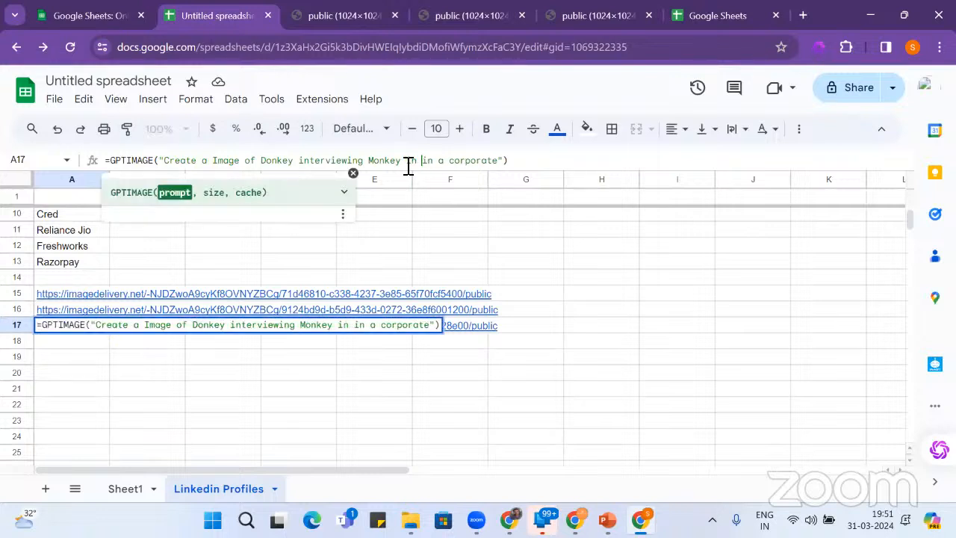
type("rofessio")
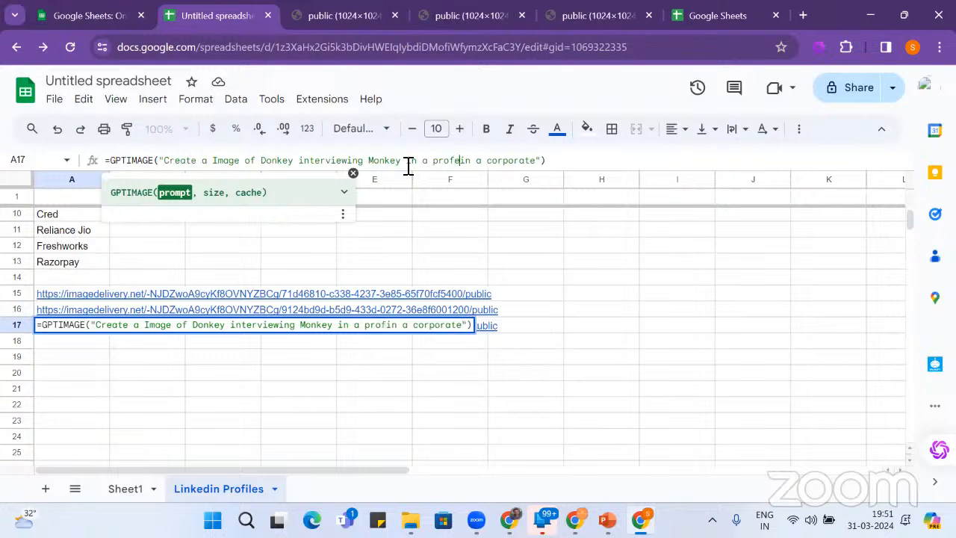
type("nal dress")
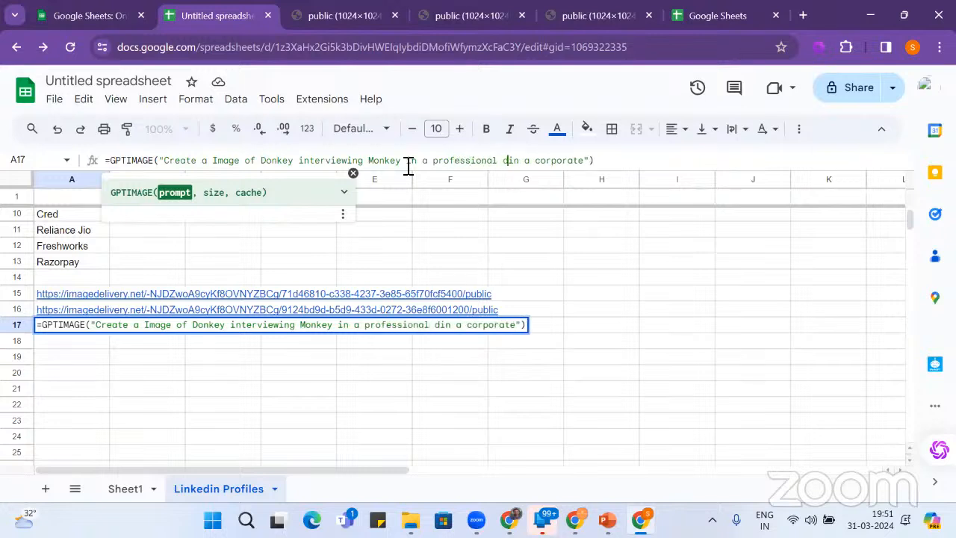
key("Right")
key("Right")
key("Right")
key("Right")
key("Right")
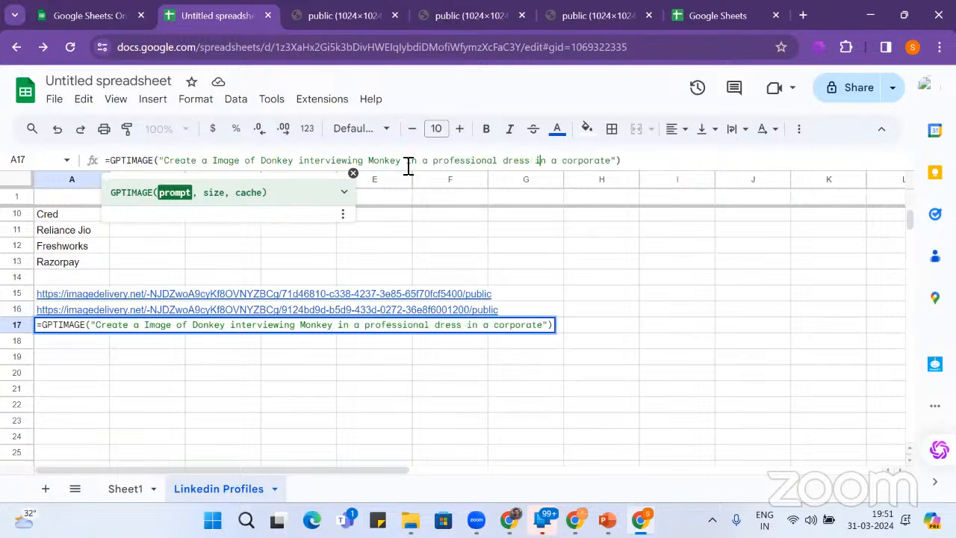
key("BackSpace")
key("BackSpace")
key("BackSpace")
key("BackSpace")
key("BackSpace")
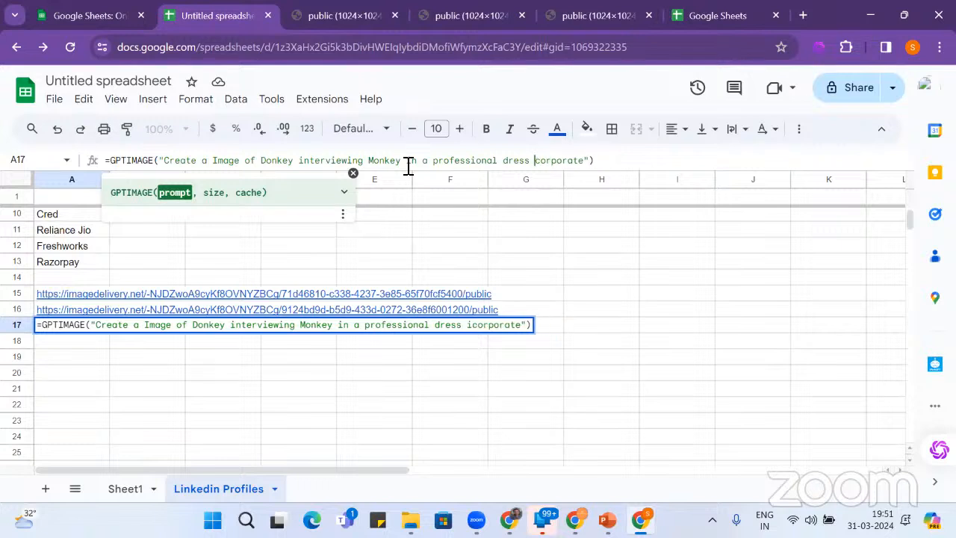
type("at")
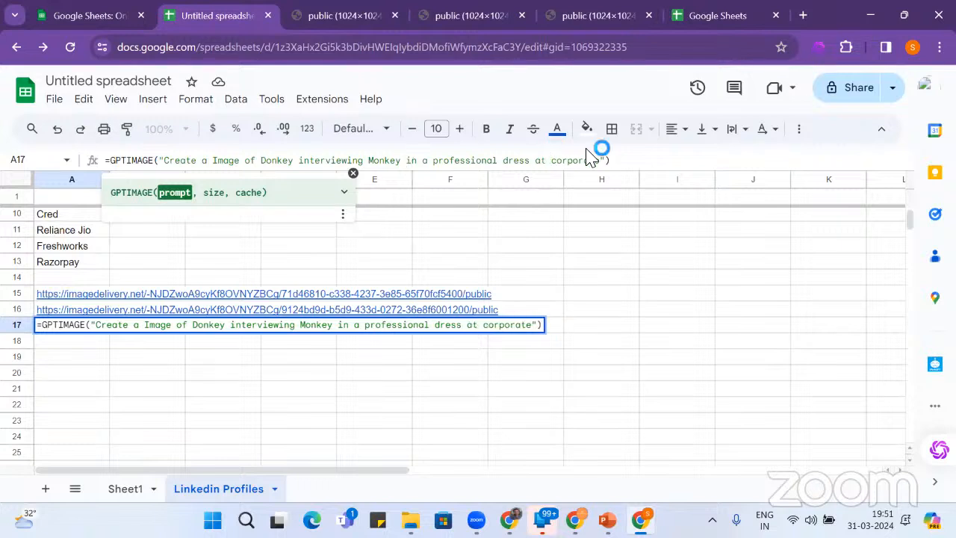
left_click(620, 164)
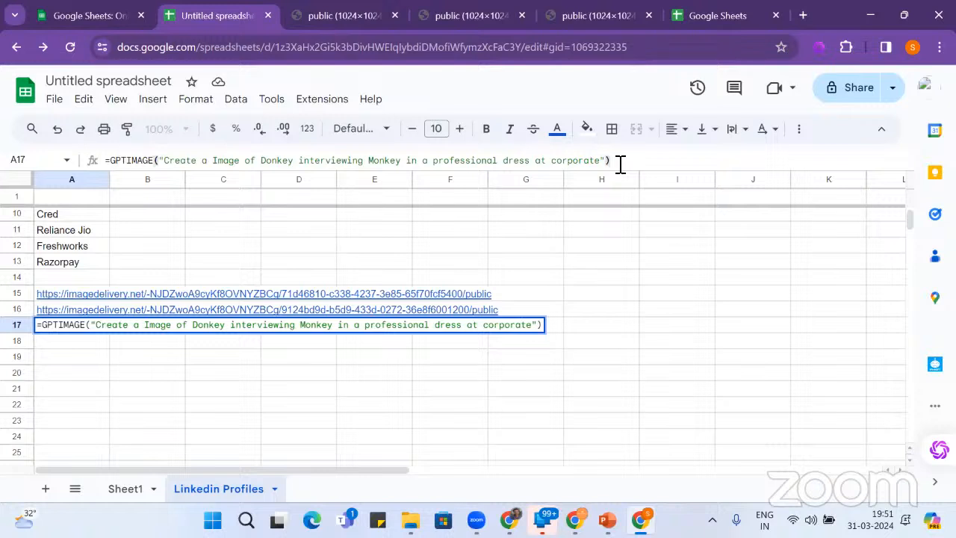
left_click(373, 160)
type("Sma")
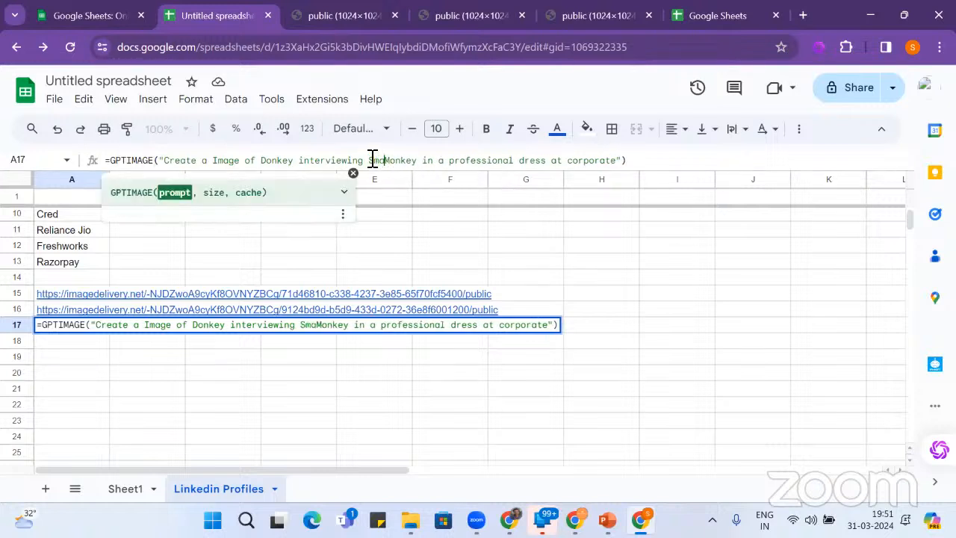
type("rt")
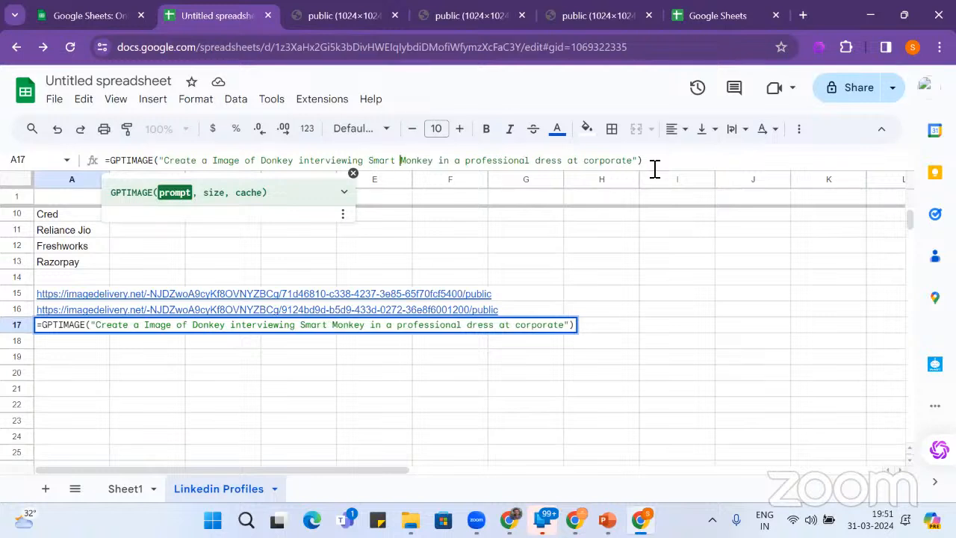
key("Return")
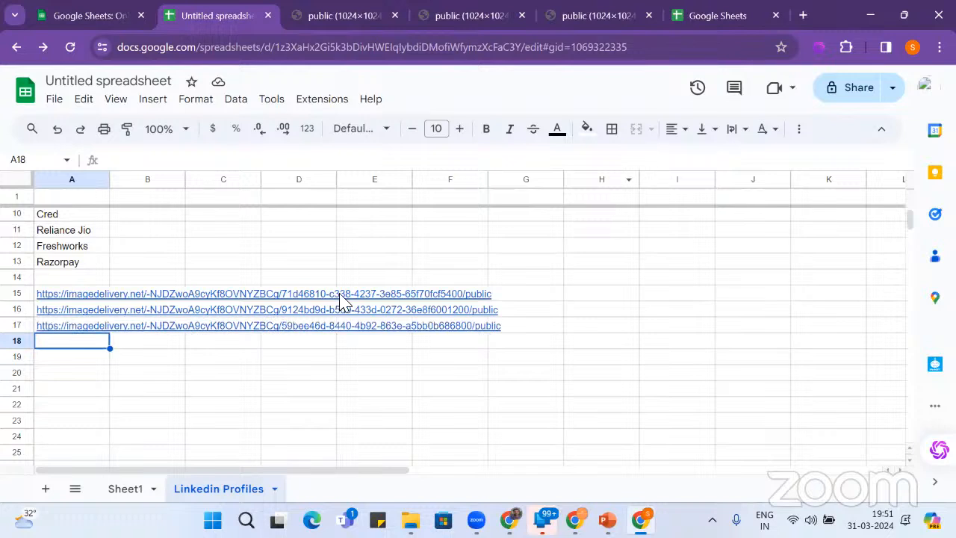
- Open A17's regenerated smart-monkey image link in a browser tab
left_click(66, 329)
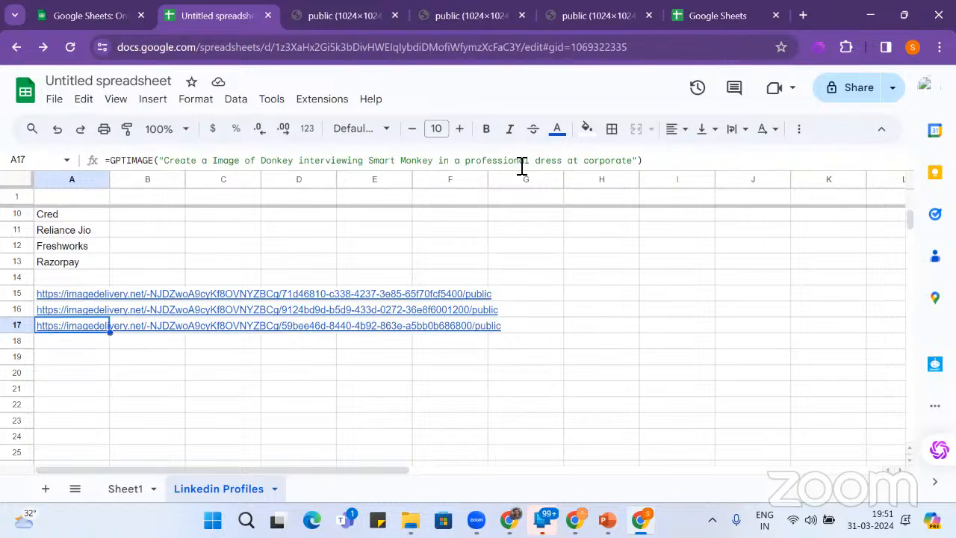
mouse_move(83, 335)
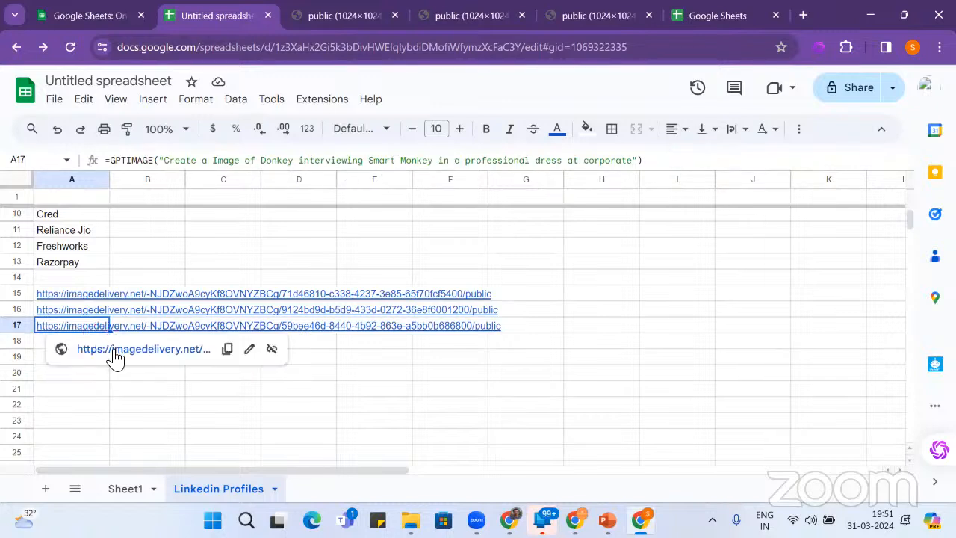
left_click(112, 350)
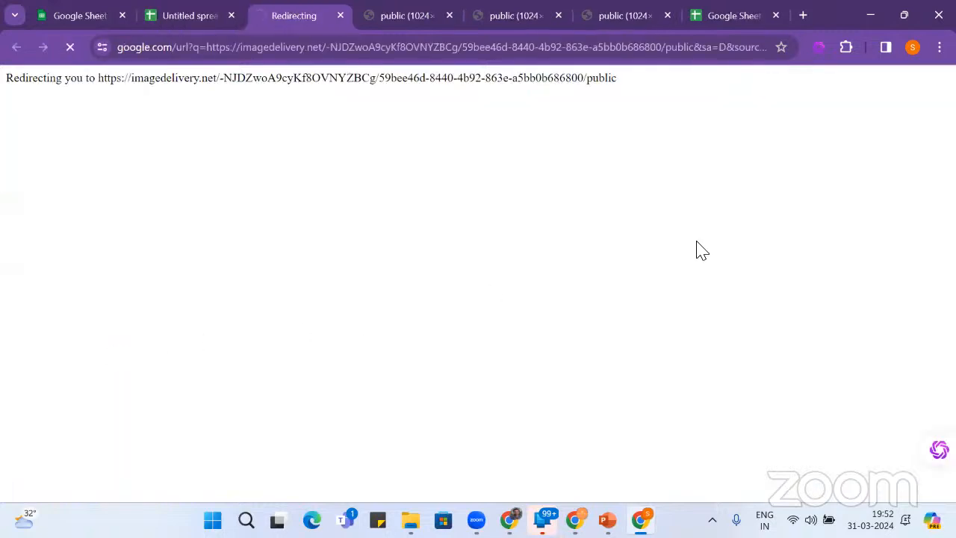
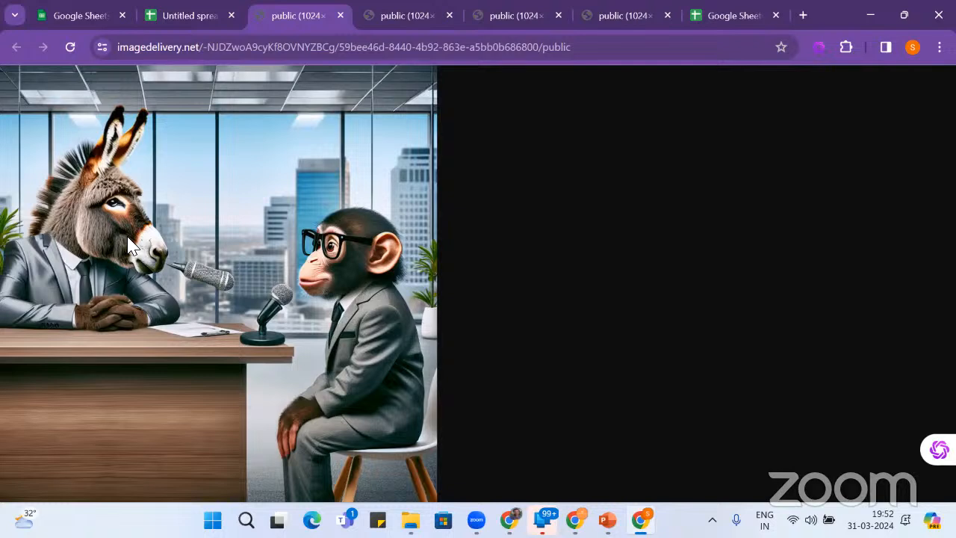
- Leave the donkey-and-chimp image tab and switch back to the Untitled spreadsheet
left_click(192, 19)
- Enter a GPTIMAGE formula in A18 prompting 'Create a image of lots of people attending conference at Jungle'
left_click(74, 346)
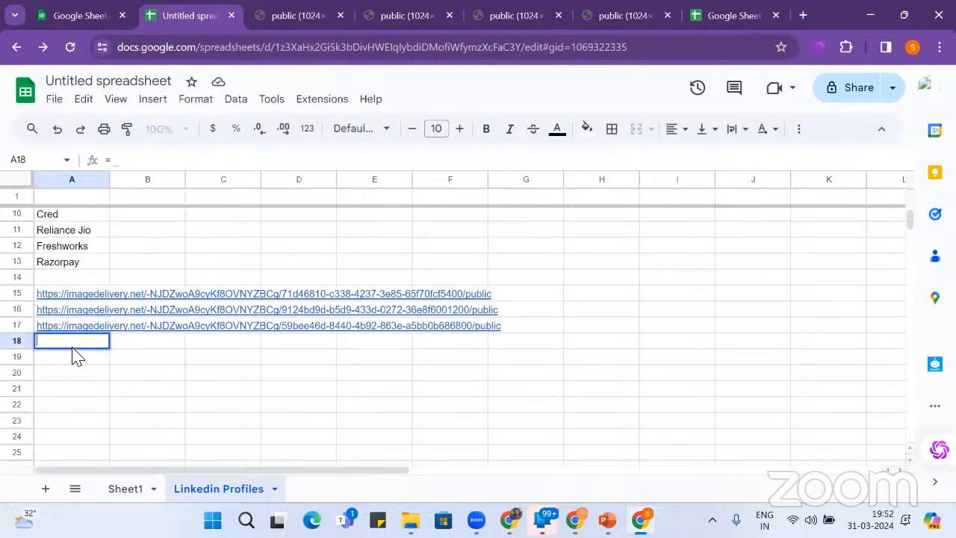
type("=")
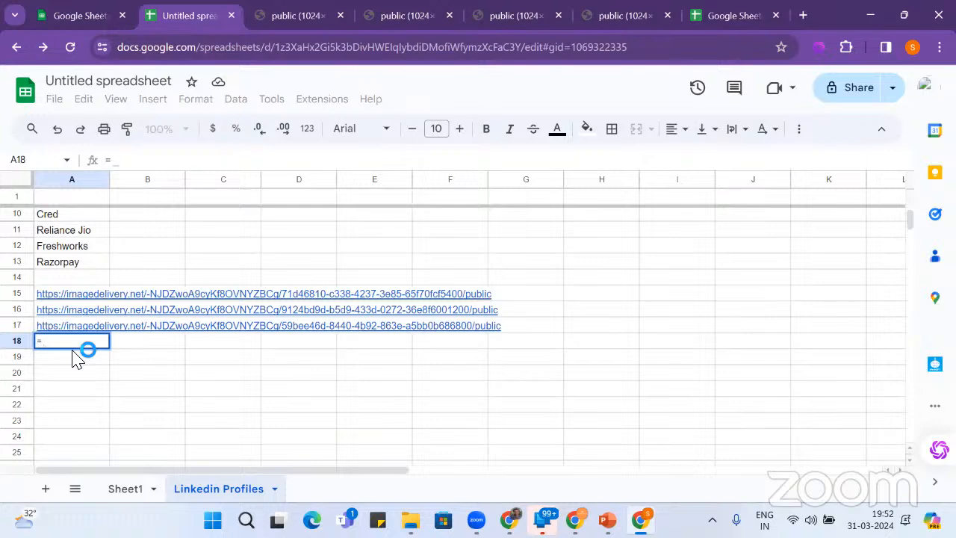
type("gpt")
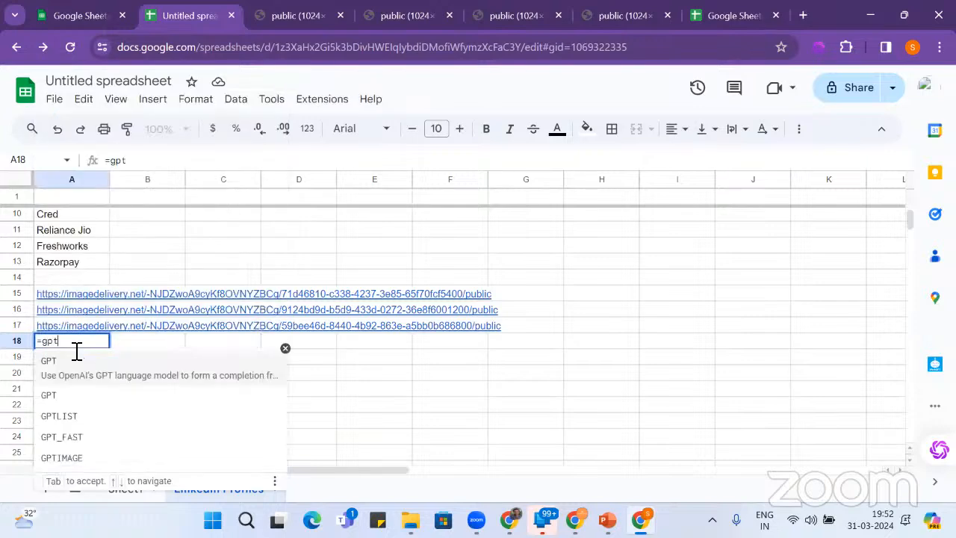
scroll(231, 332, "down", 3)
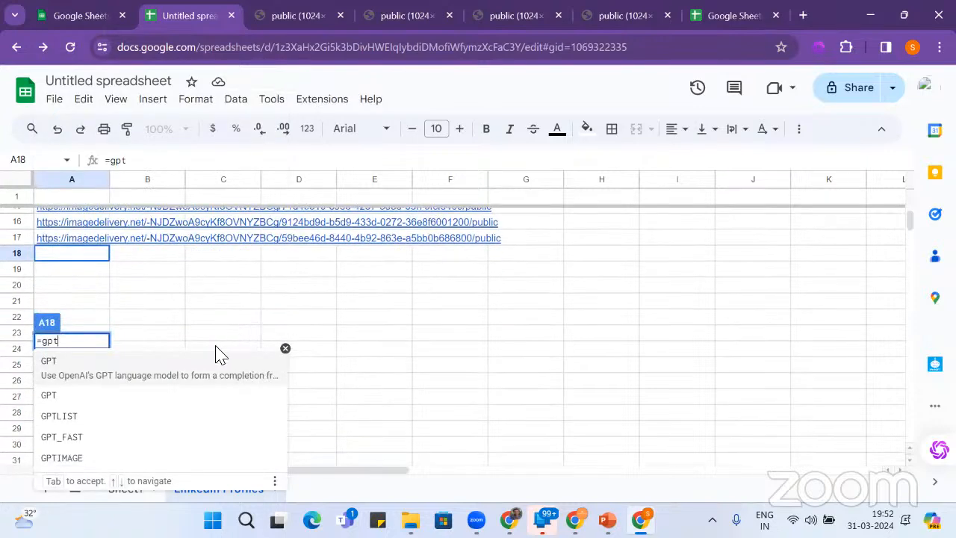
left_click(118, 448)
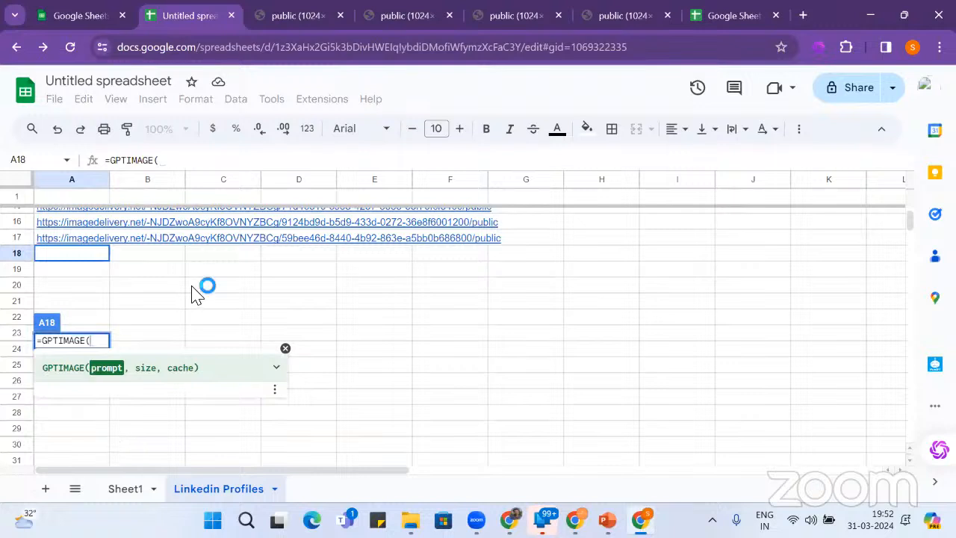
type("\"C")
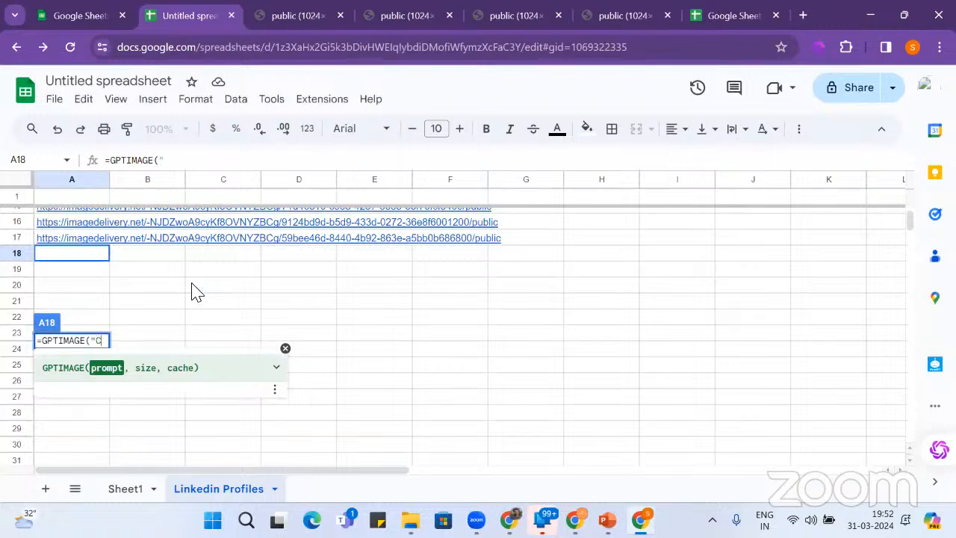
type("redte a i")
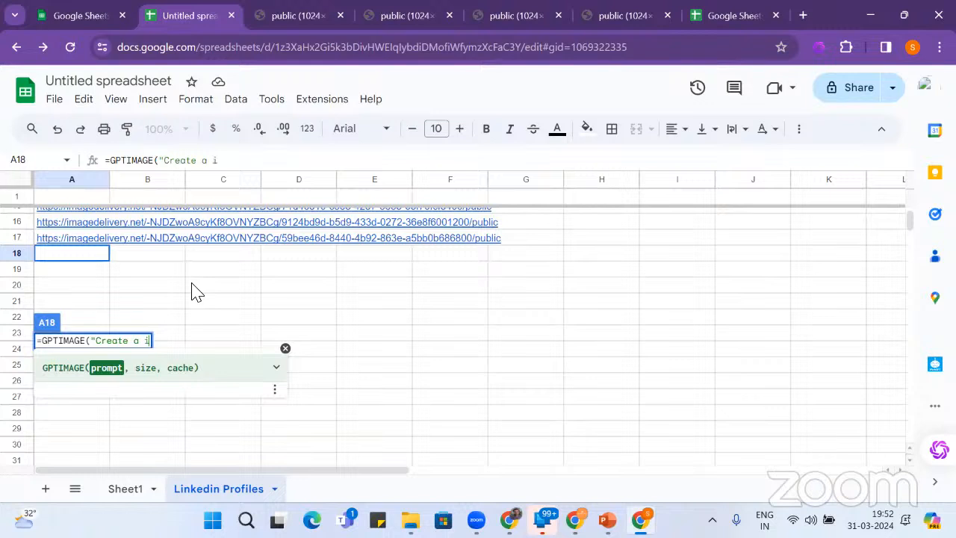
type("mag")
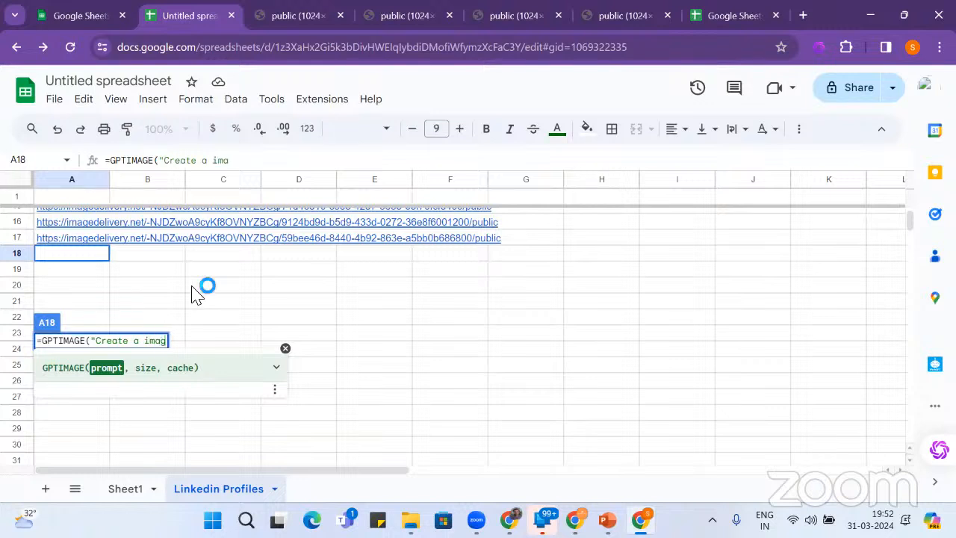
type("e of lo")
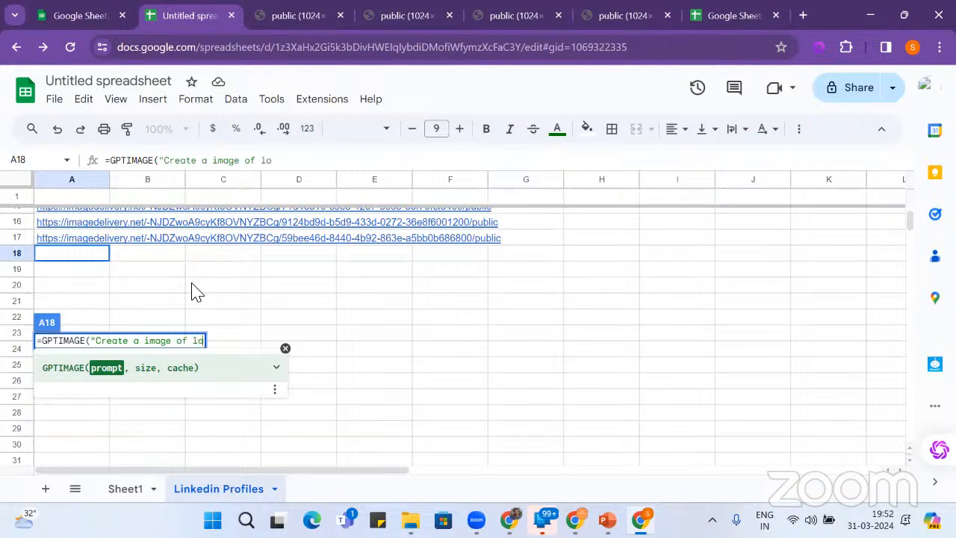
type("ts of p")
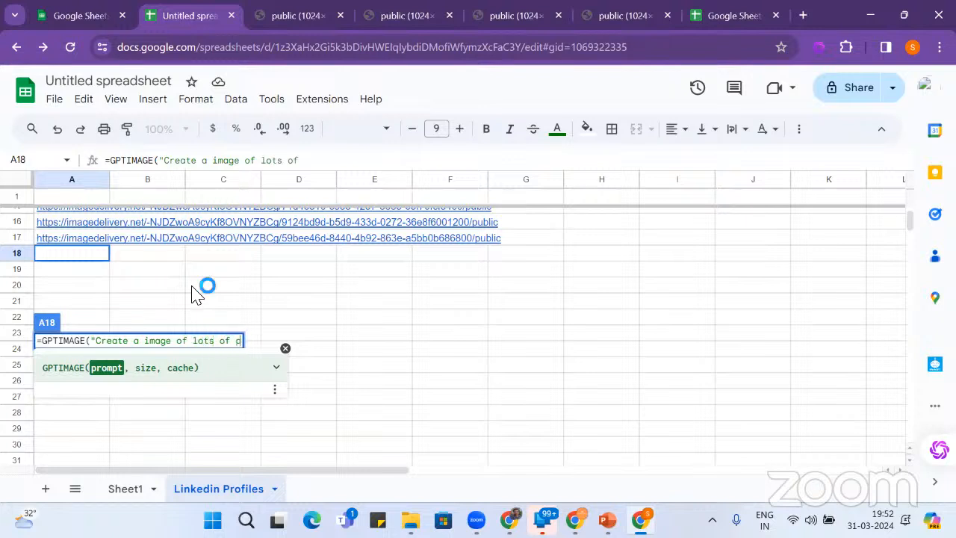
type("eople at")
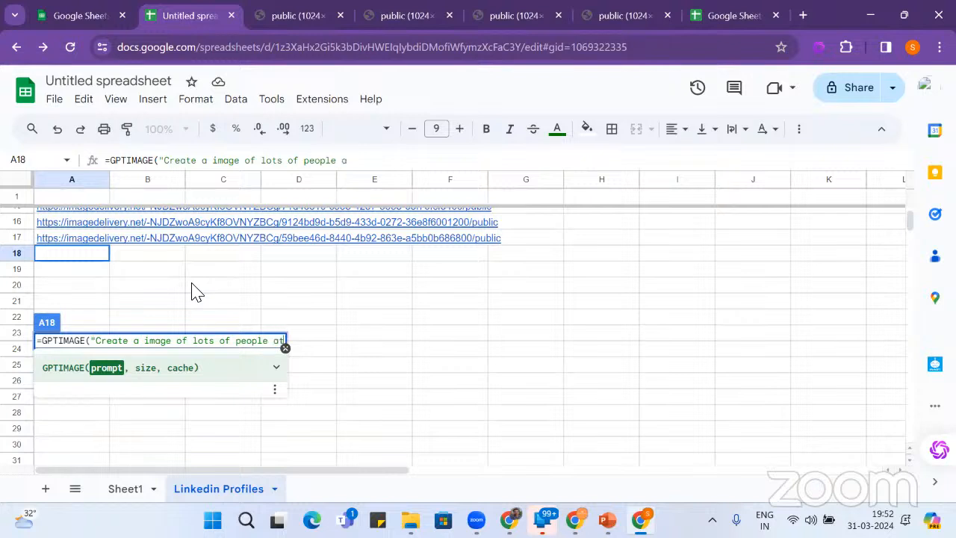
type("tendi")
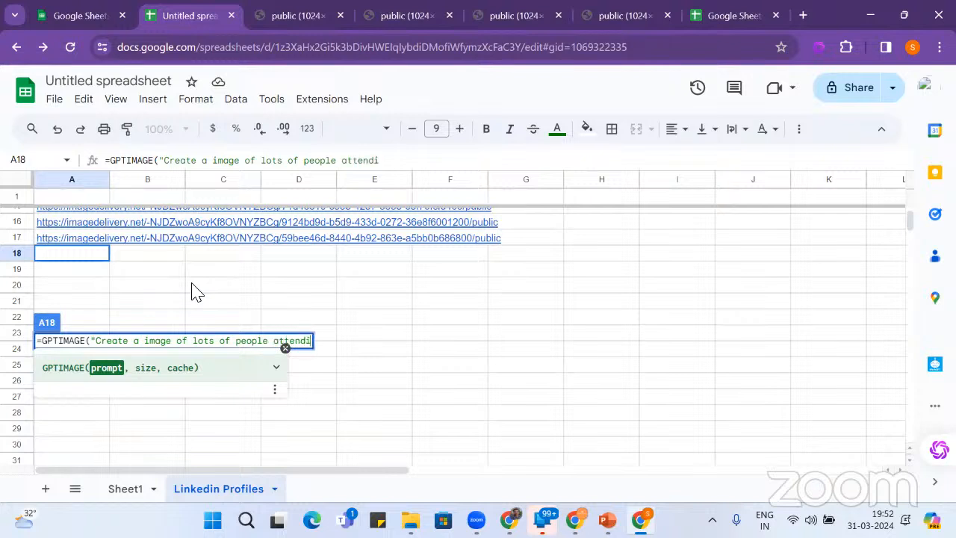
type("ng conf")
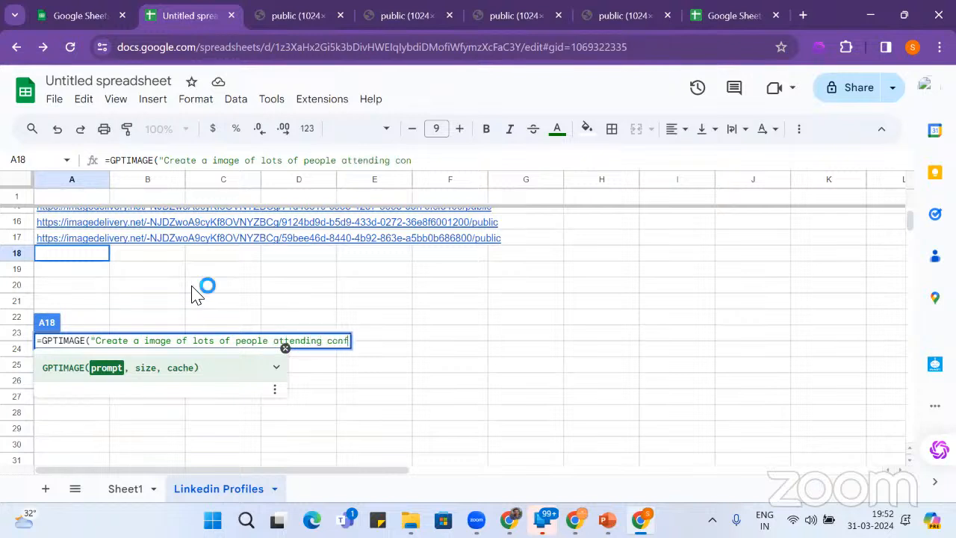
type("erence ")
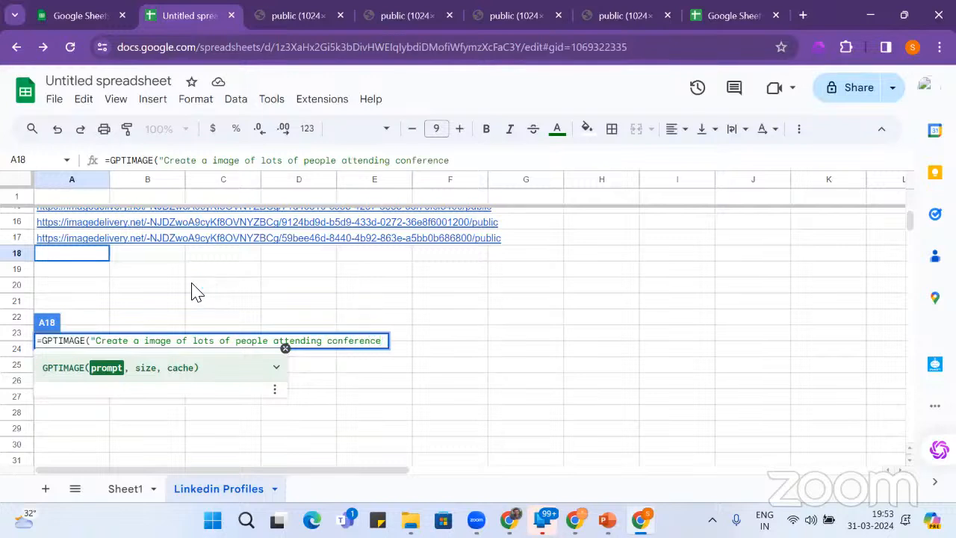
type("at Jungle:")
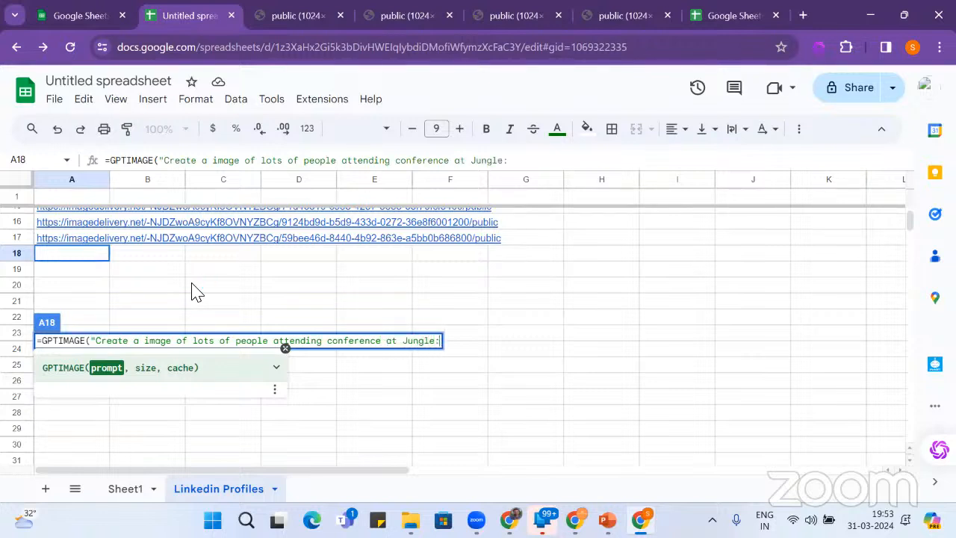
key("BackSpace")
type("\")")
key("Return")
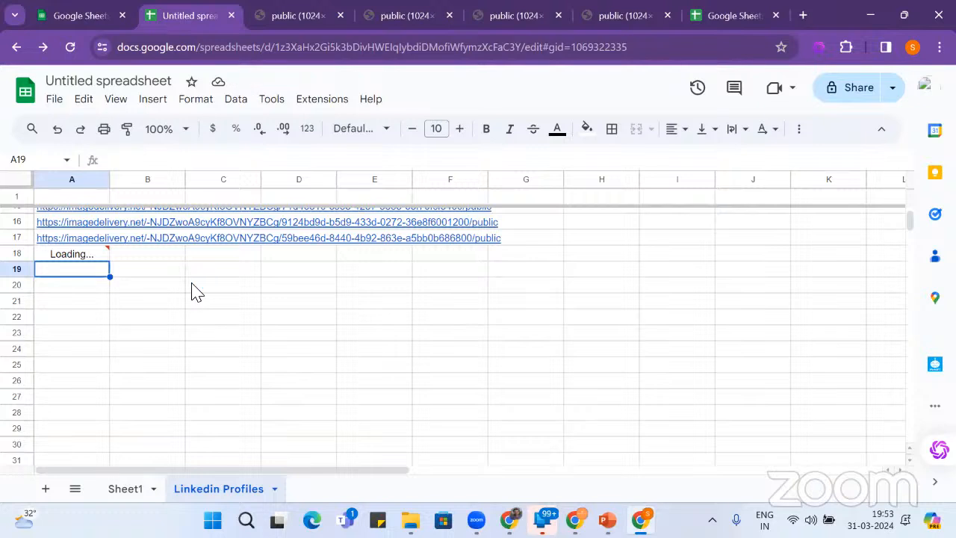
key("Down")
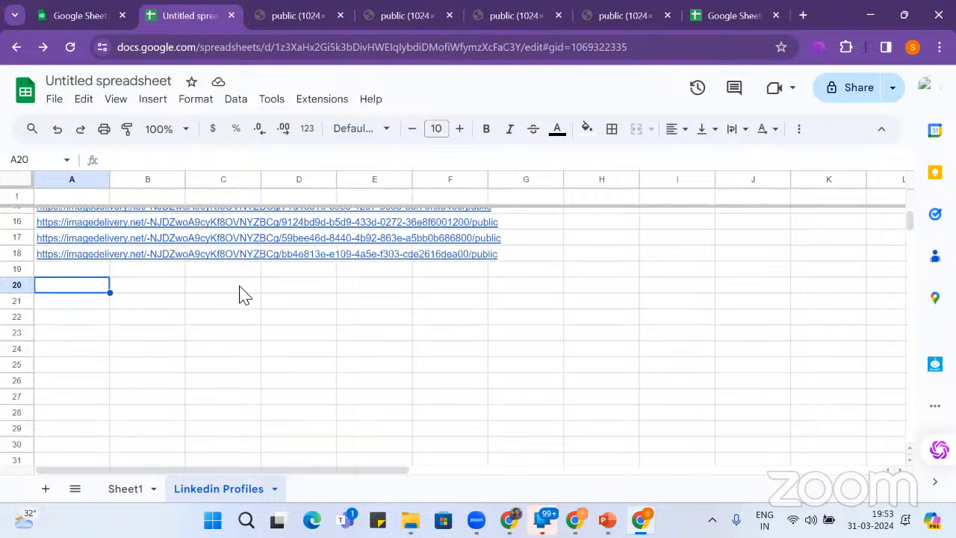
- Open A18's jungle-conference image link in a new tab, then return to the spreadsheet
left_click(93, 255)
left_click(132, 278)
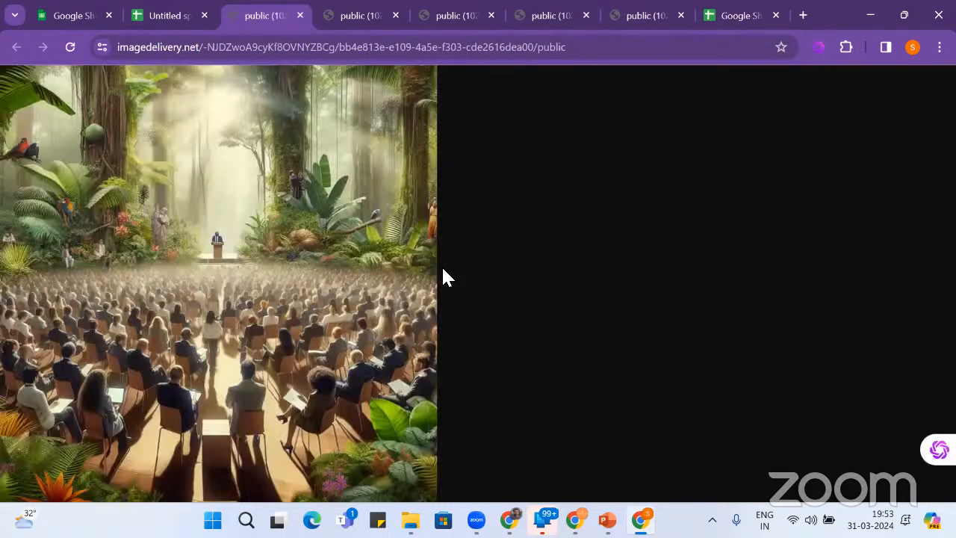
left_click(173, 16)
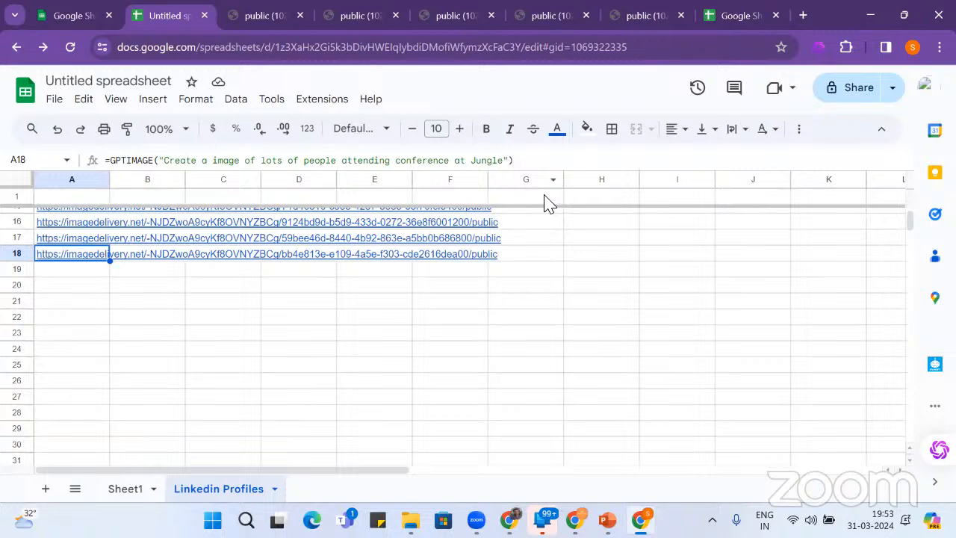
- Copy A18's GPTIMAGE formula into A19
left_click(546, 162)
key("ctrl+a")
key("ctrl+c")
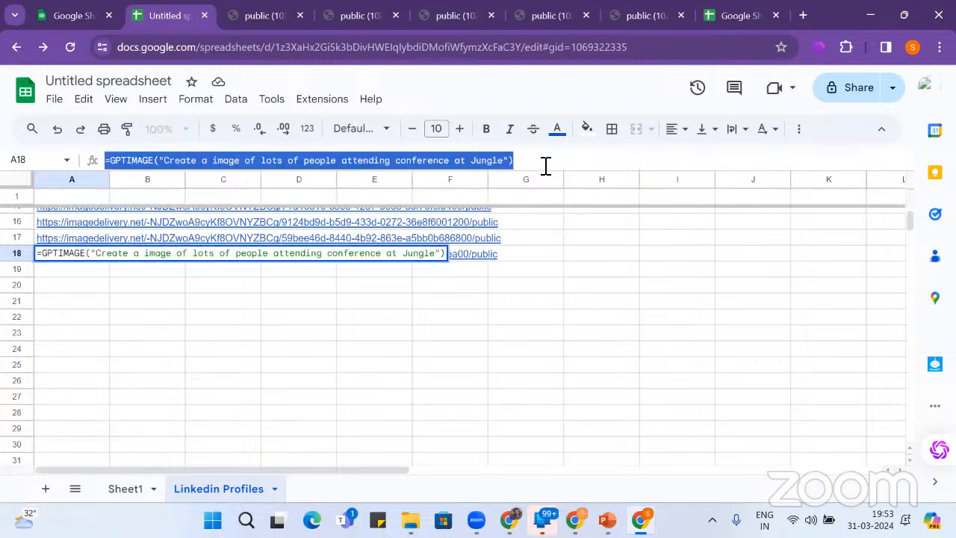
left_click(86, 276)
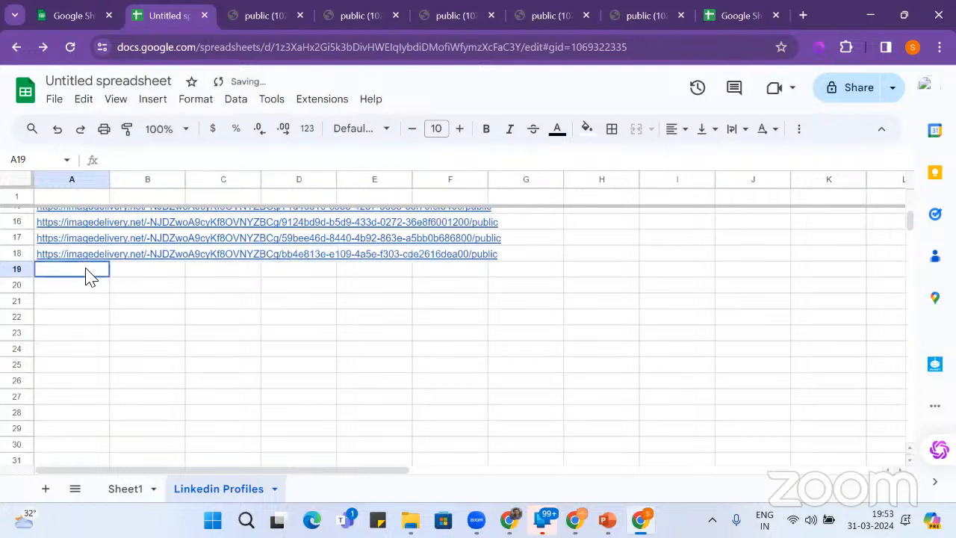
key("ctrl+v")
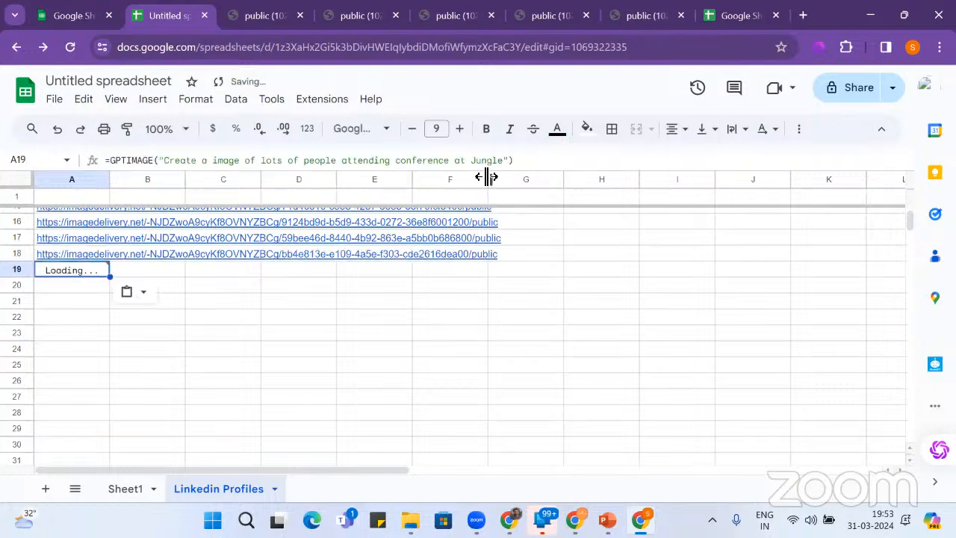
- Add 'and doing yoga' to A19's prompt, then revisit the jungle-conference image tab
left_click(508, 165)
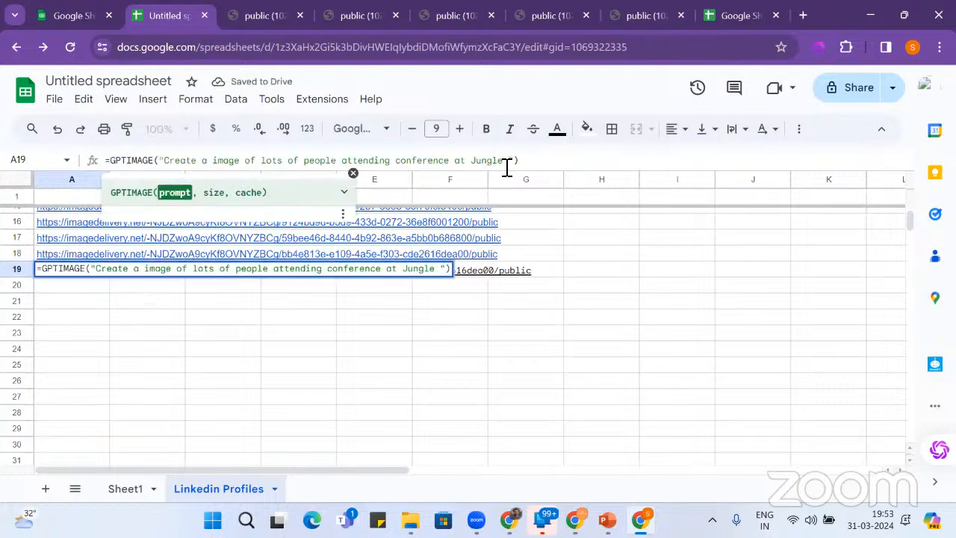
type("and doing")
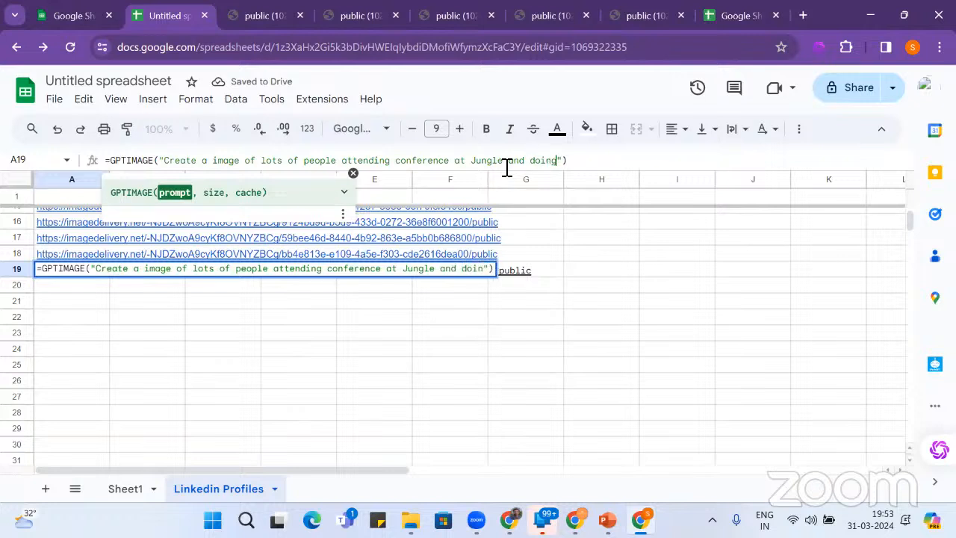
type(" yo")
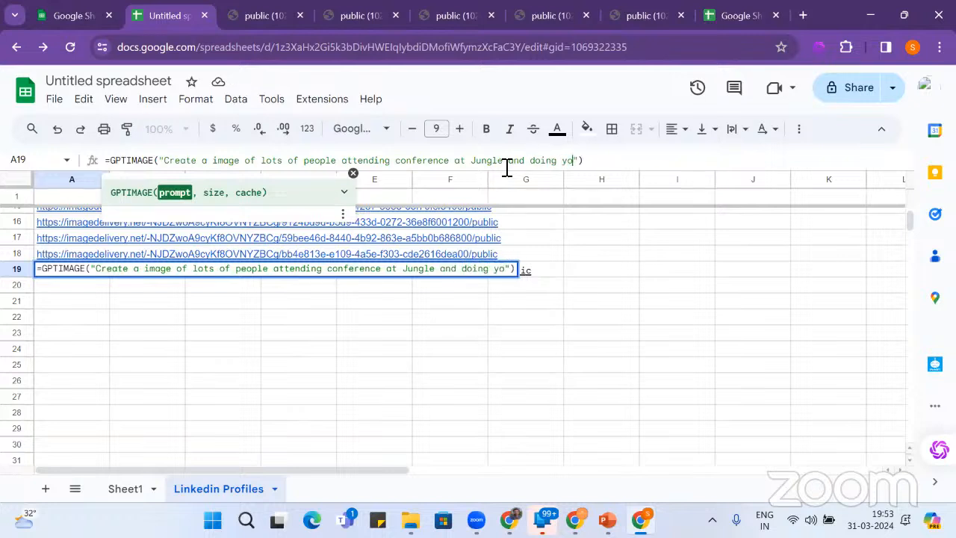
type("ga")
key("End")
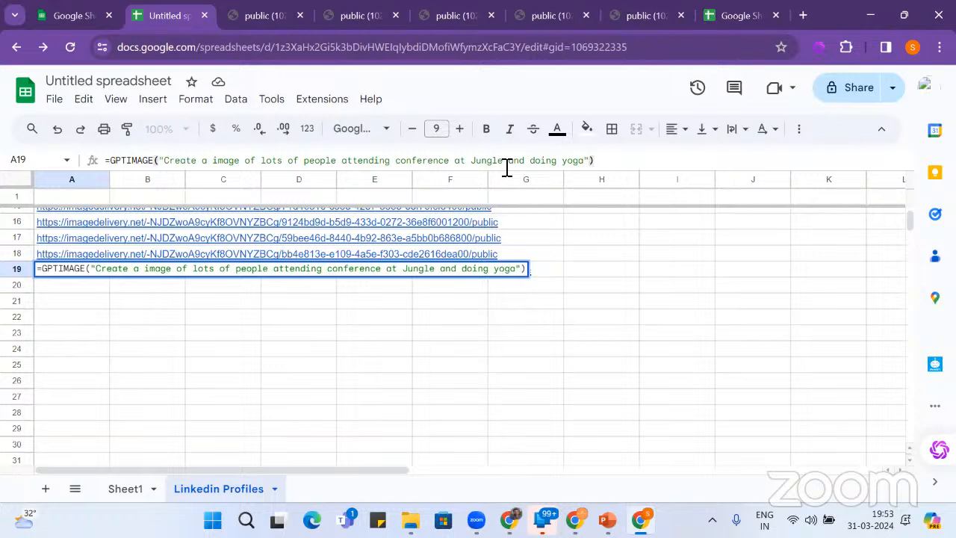
key("Return")
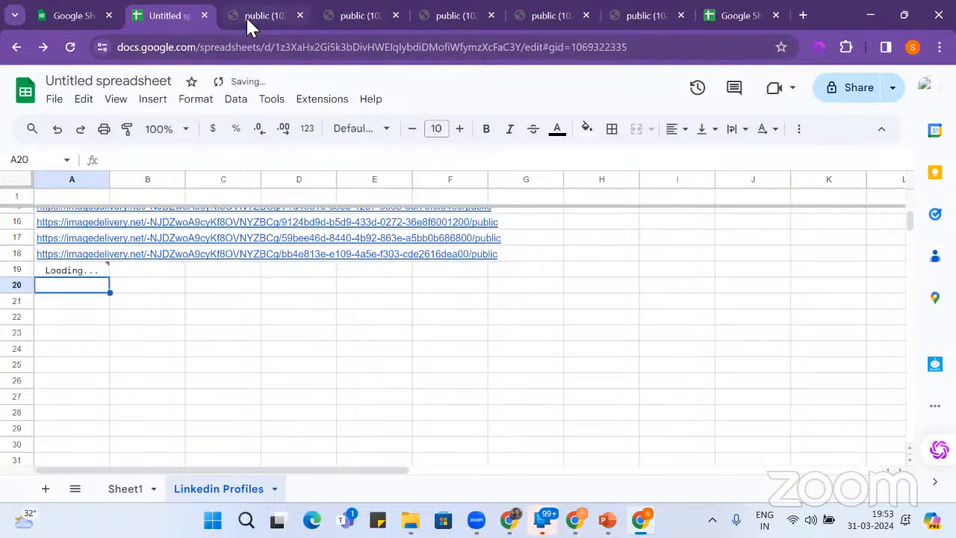
left_click(88, 256)
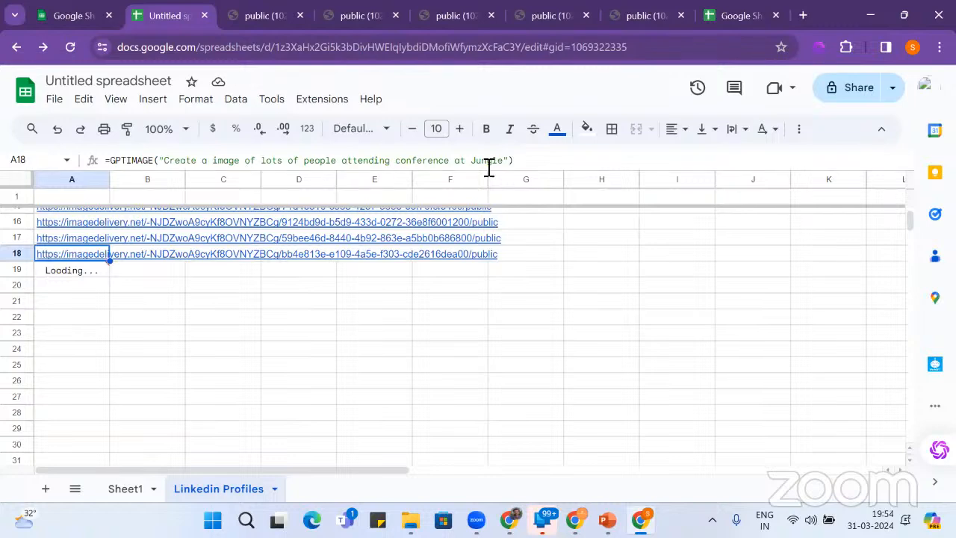
left_click(263, 17)
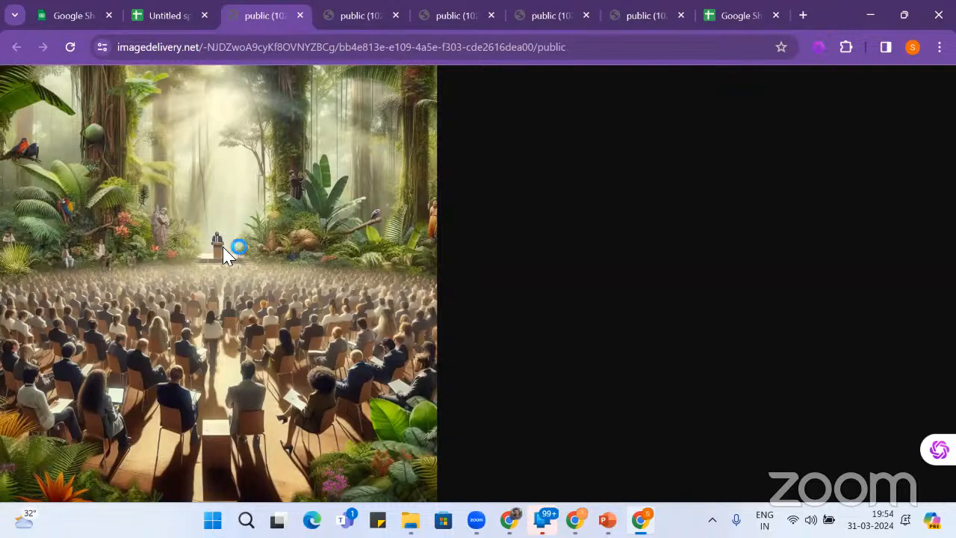
- Open A19's jungle yoga image link in a new tab and return to the sheet
left_click(164, 17)
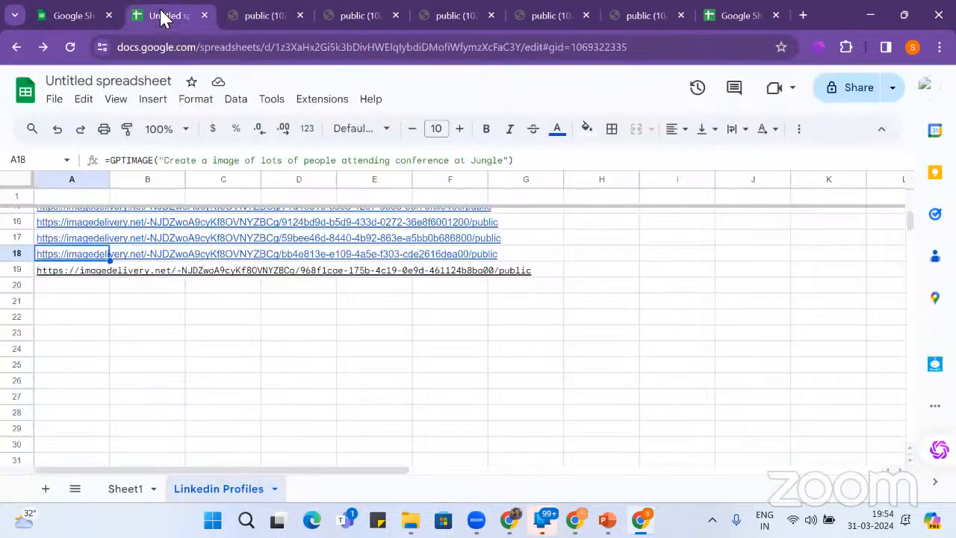
left_click(84, 272)
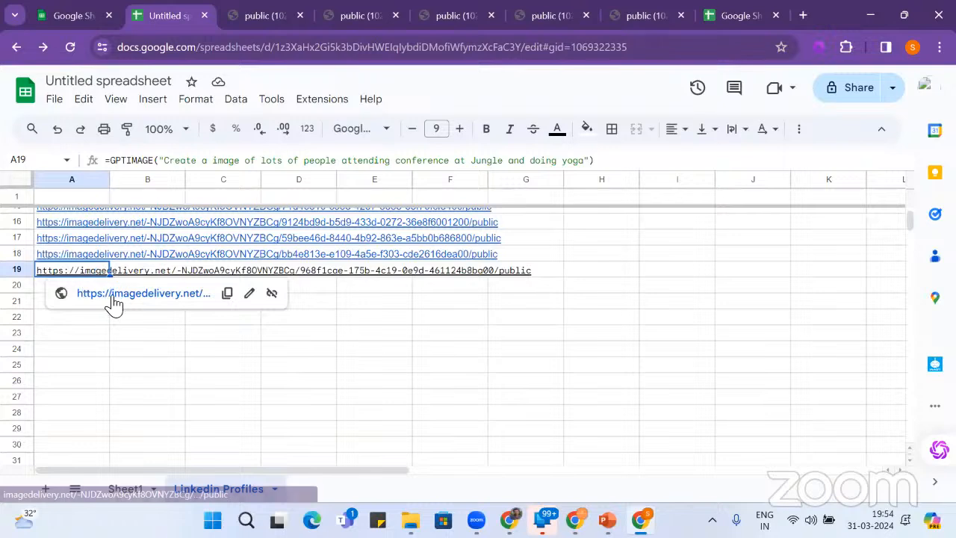
left_click(112, 296)
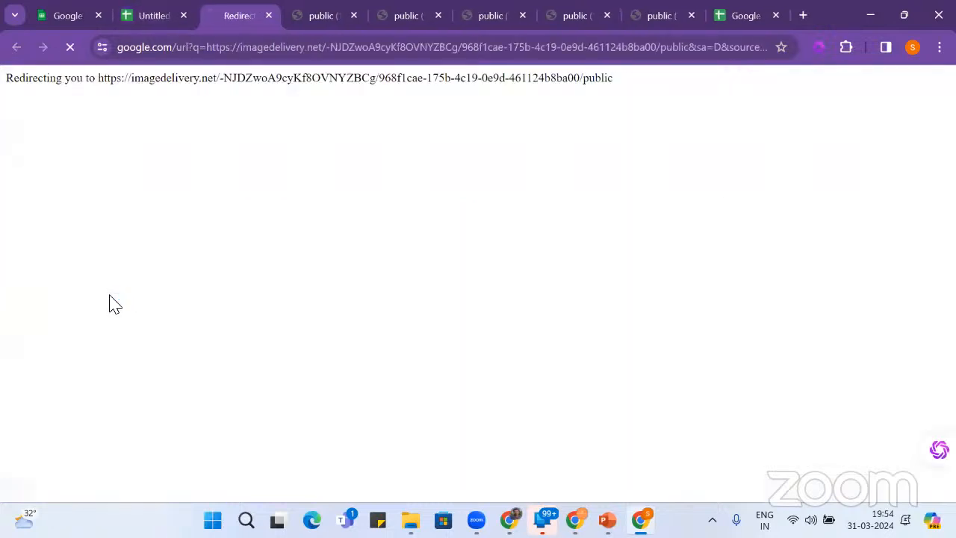
left_click(166, 17)
- Change A18's prompt to 'conference at technical Jungle' so its image regenerates
left_click(74, 255)
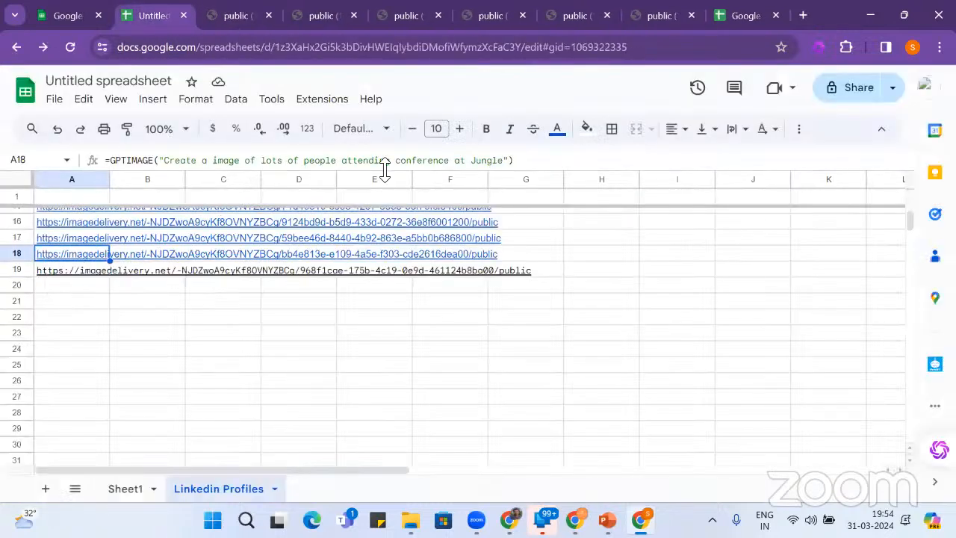
left_click(473, 164)
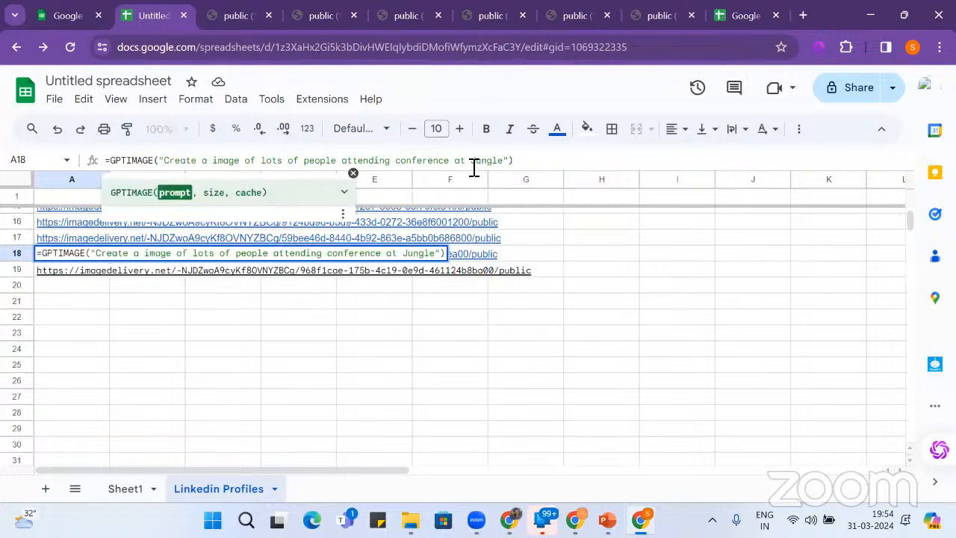
type("technical")
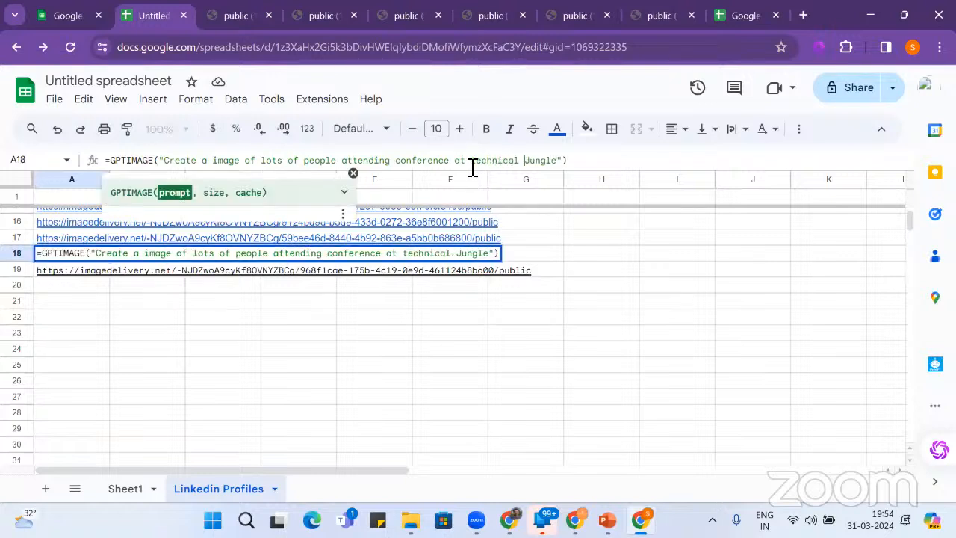
left_click(602, 170)
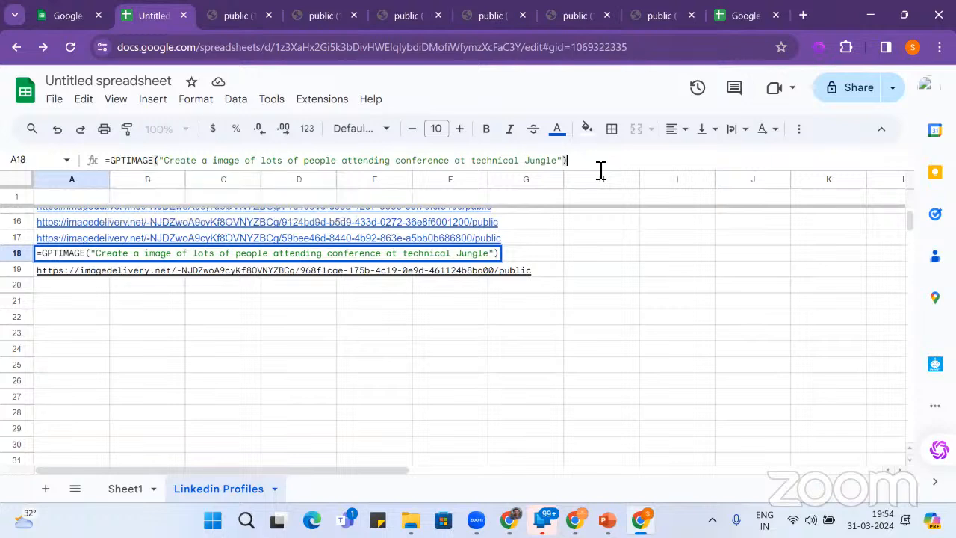
key("Return")
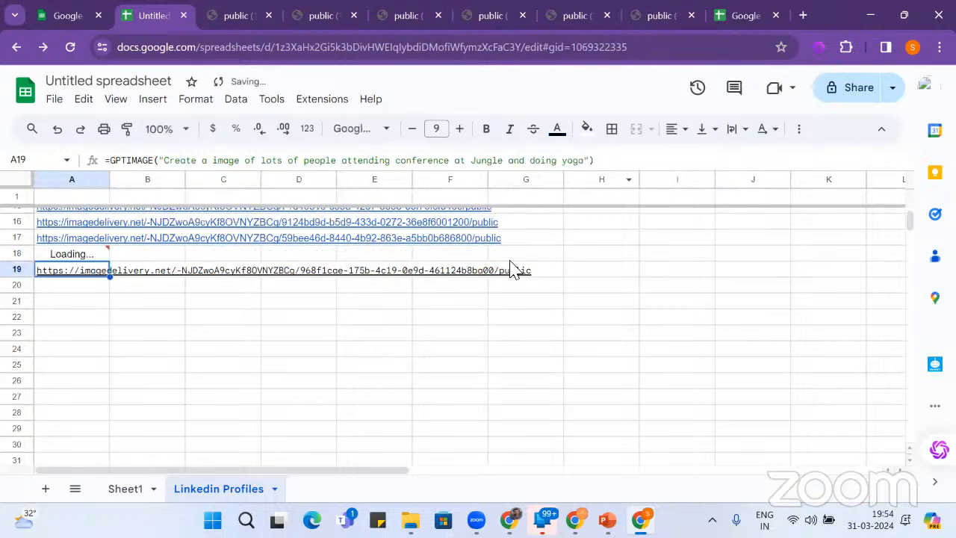
left_click(237, 16)
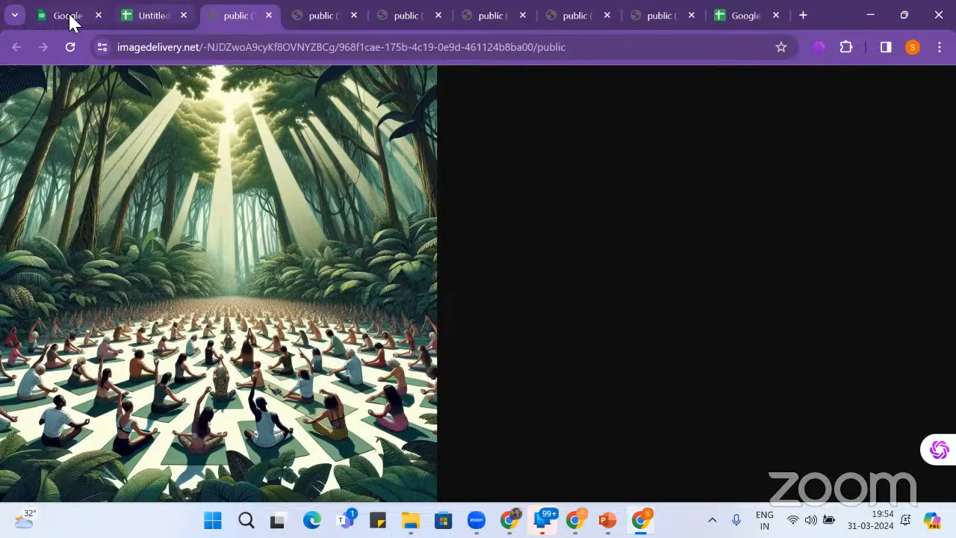
- Return from the jungle yoga image to the sheet showing A18's regenerated URL
left_click(140, 22)
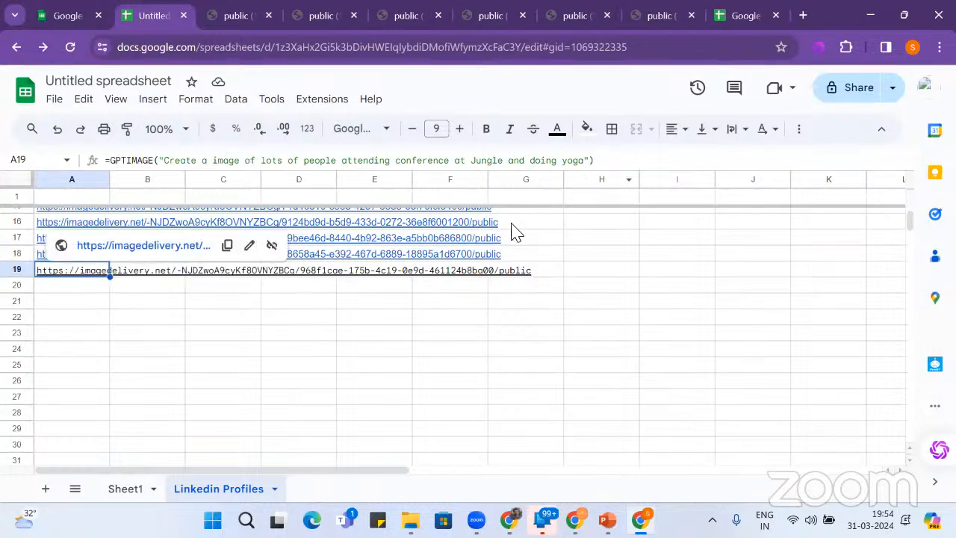
- Open A18's regenerated technical-jungle image link in a new tab
left_click(568, 257)
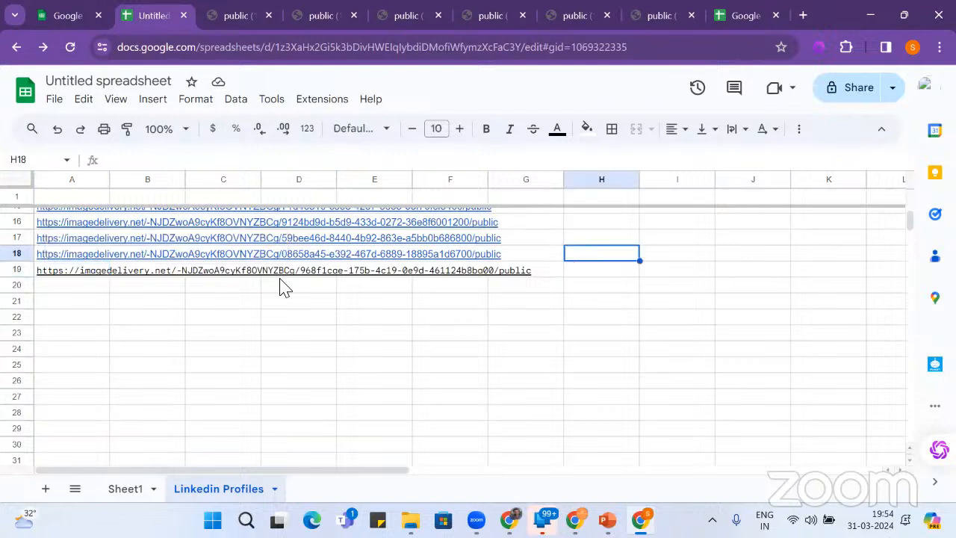
left_click(102, 257)
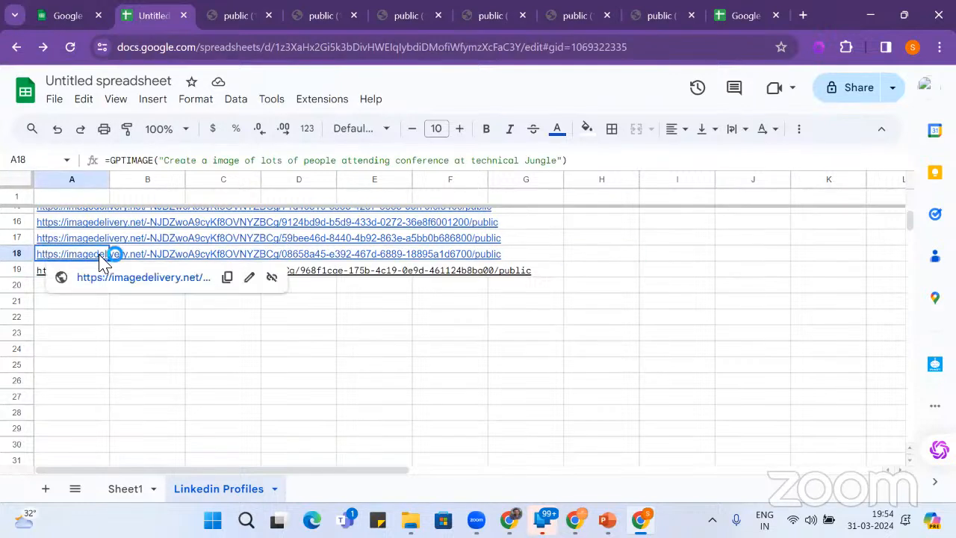
left_click(127, 282)
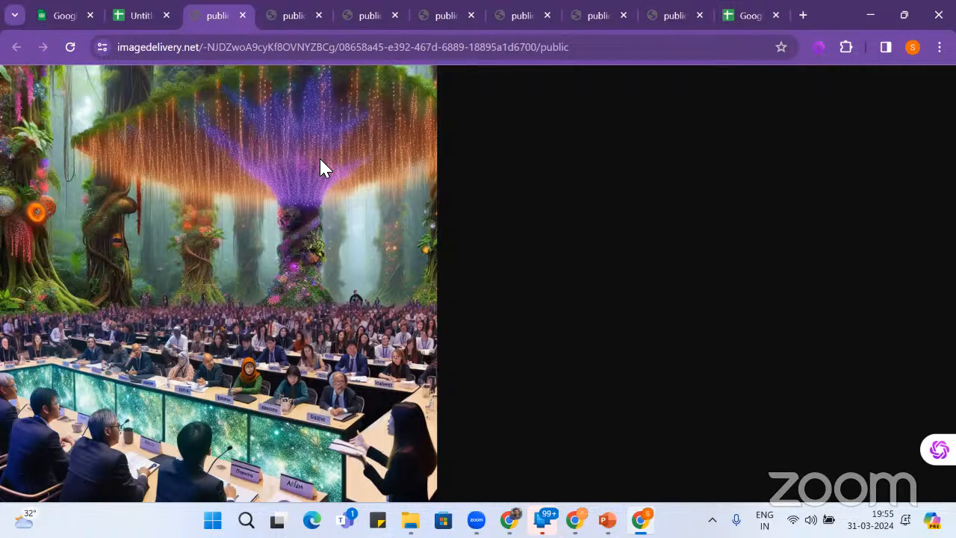
- Copy a 'super technical Jungle' version of A18's formula, leaving A18's prompt unchanged
left_click(144, 18)
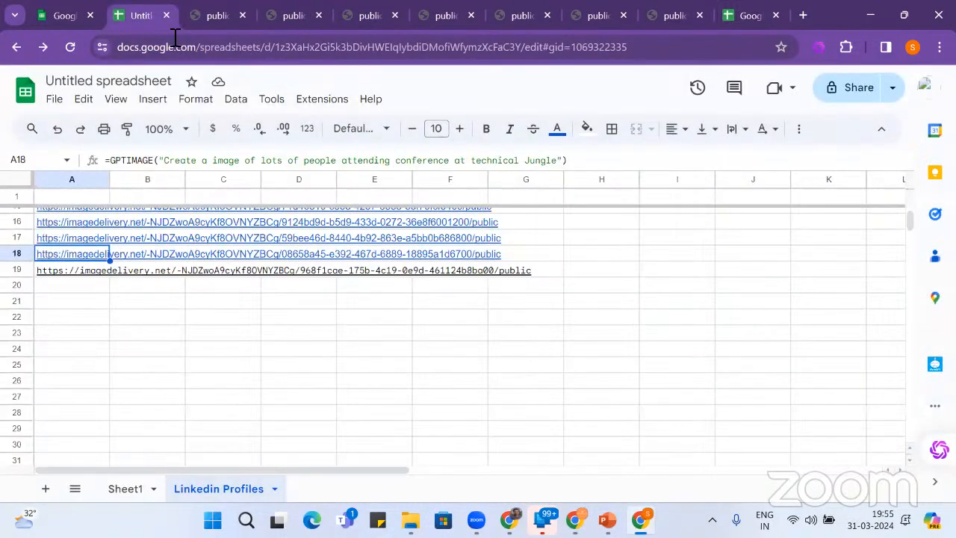
left_click(474, 164)
type("super")
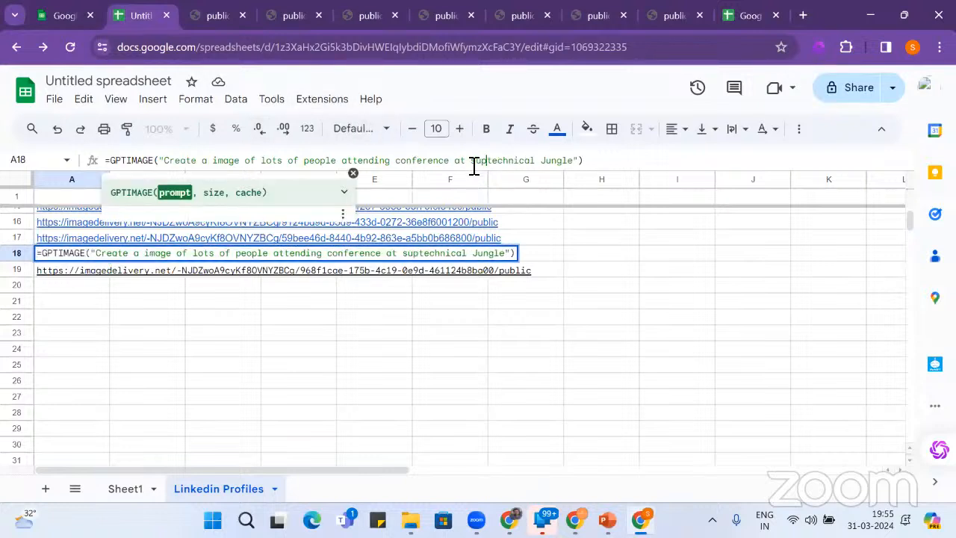
left_click(642, 162)
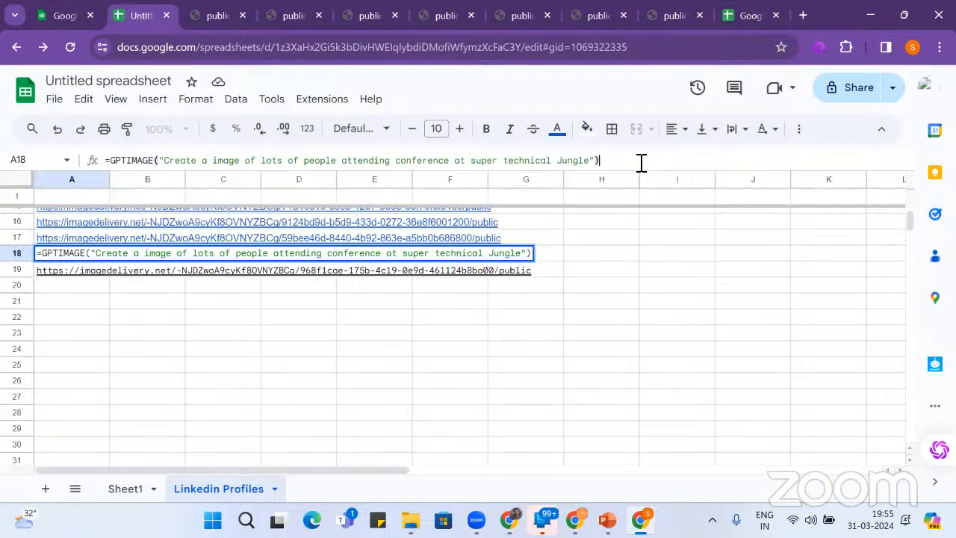
key("ctrl+a")
key("ctrl+c")
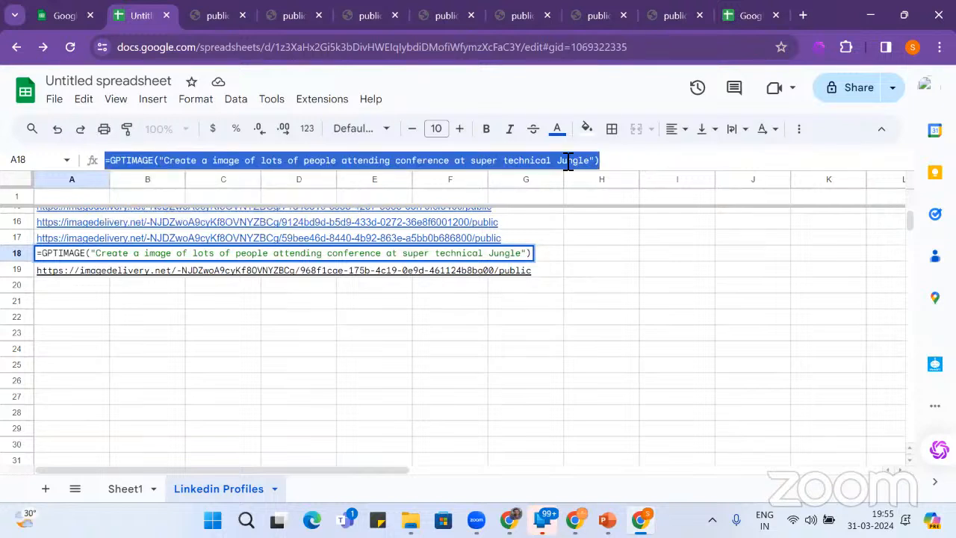
left_click(501, 162)
key("BackSpace")
key("BackSpace")
key("BackSpace")
key("BackSpace")
key("BackSpace")
key("BackSpace")
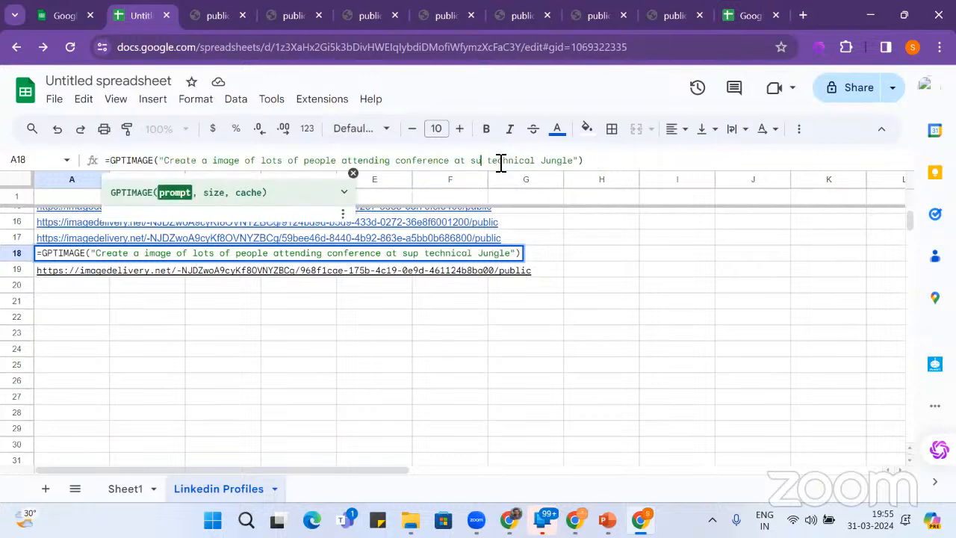
key("Return")
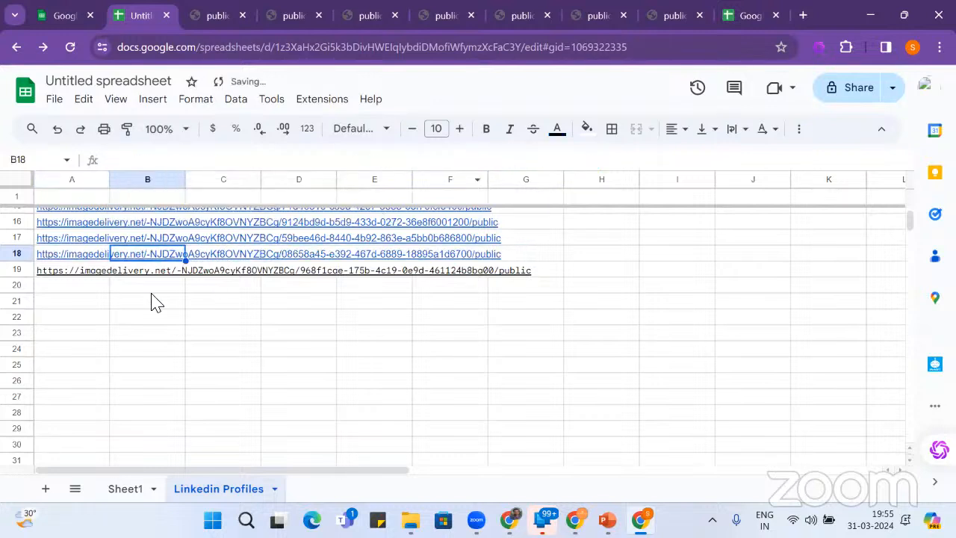
left_click(60, 293)
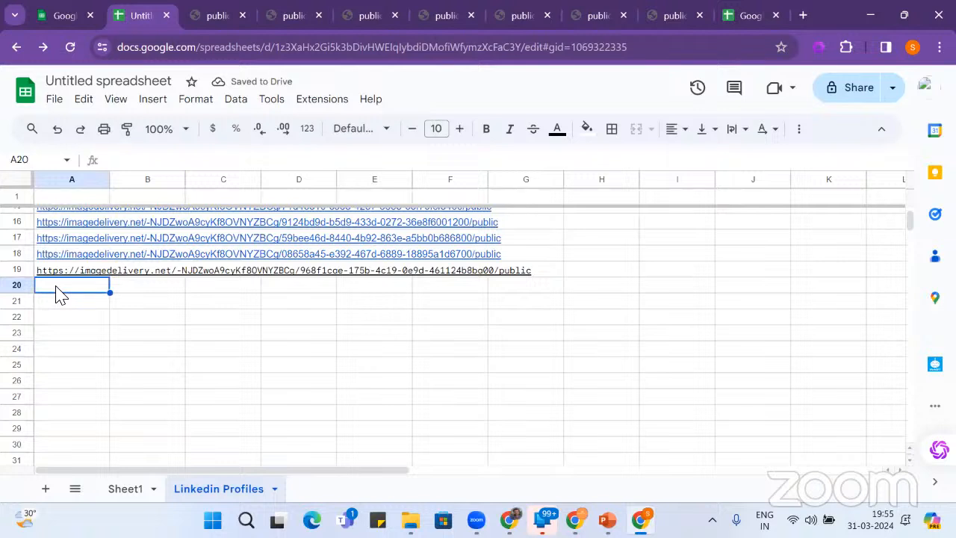
- Paste the formula into A20 with 'filled with technical animals' appended to its prompt
double_click(60, 291)
key("ctrl+v")
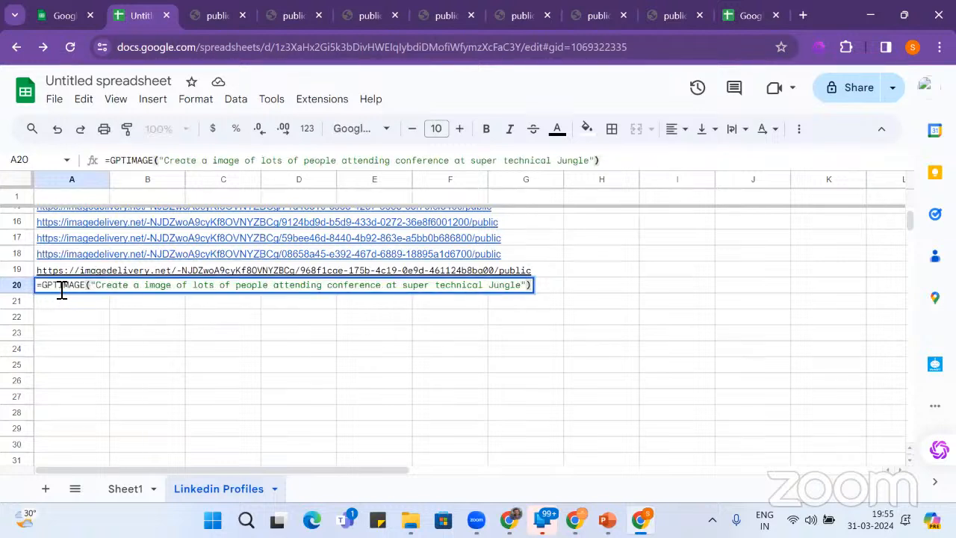
key("Left")
type("filled")
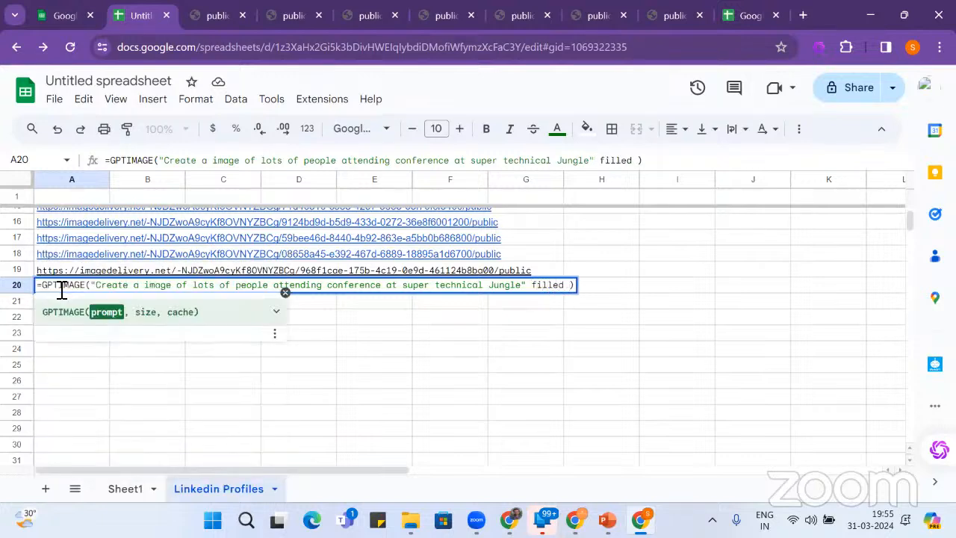
key("BackSpace")
key("BackSpace")
key("BackSpace")
key("BackSpace")
key("BackSpace")
key("BackSpace")
key("BackSpace")
key("BackSpace")
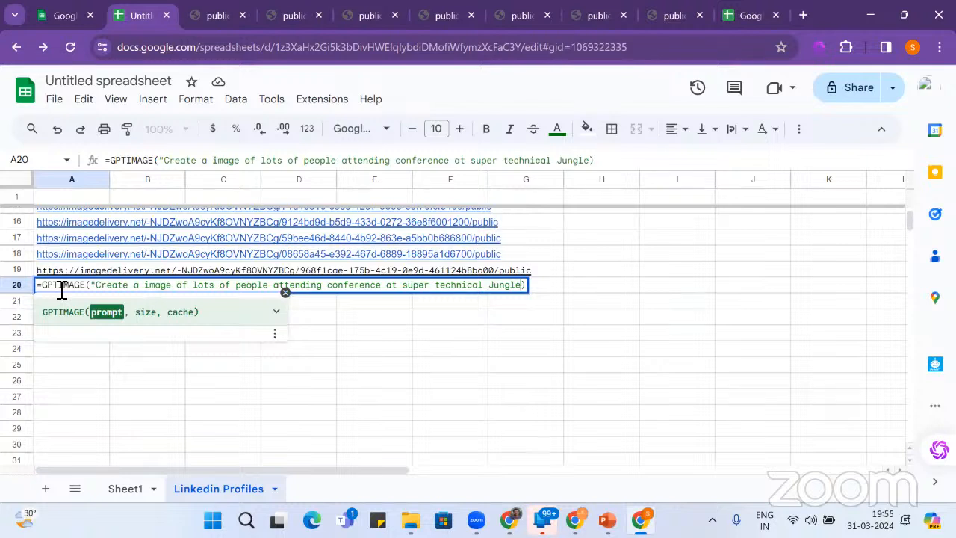
type("filled ")
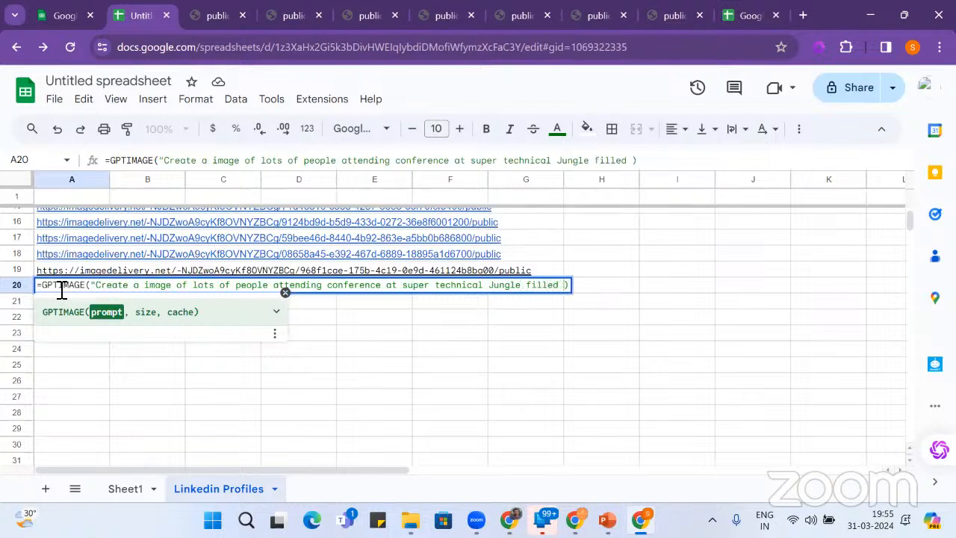
type("with techni")
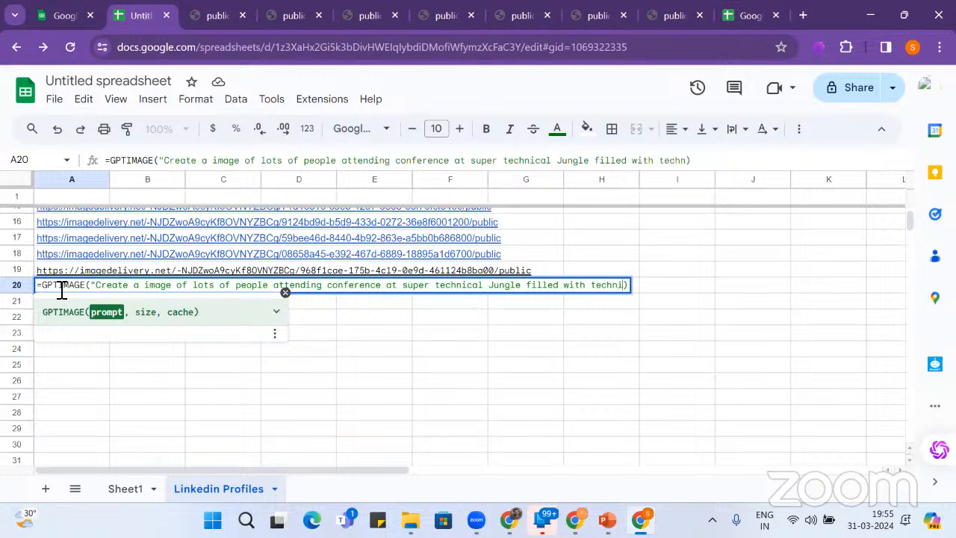
type("cal ")
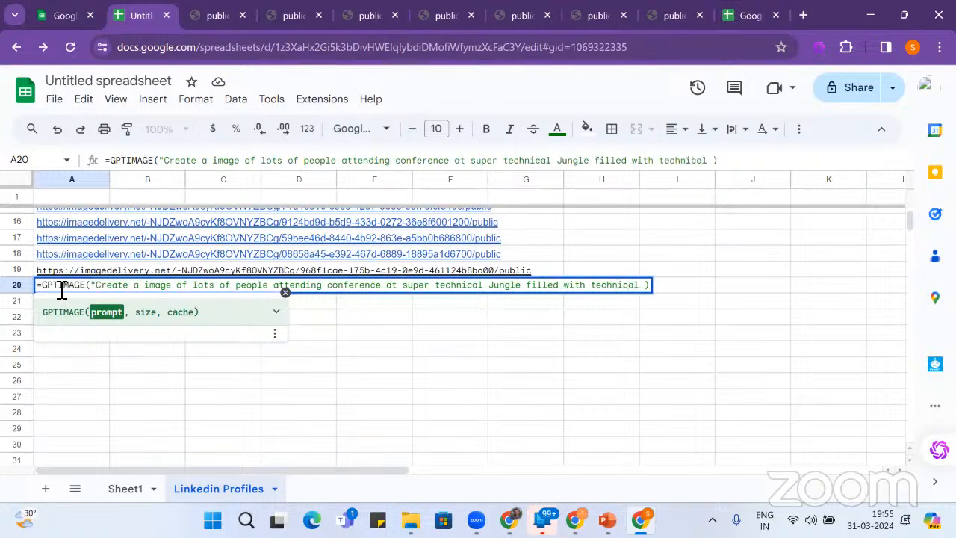
type("animals")
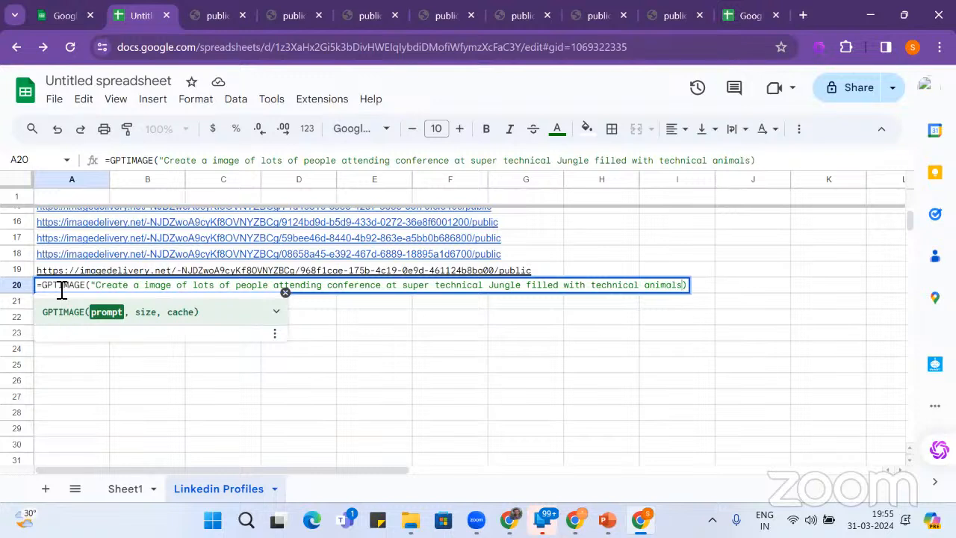
key("Return")
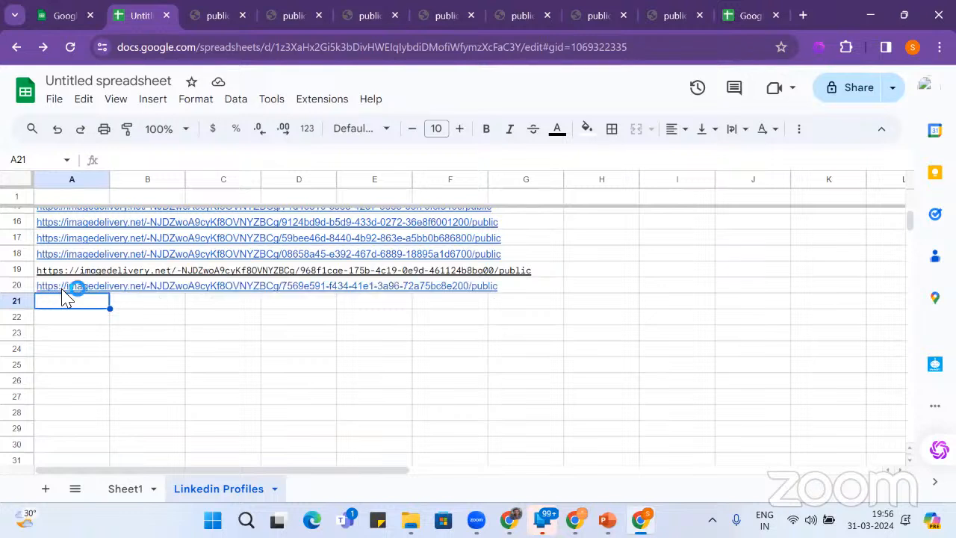
left_click(64, 289)
- Open A20's image in a new tab, browse the earlier generated images, and return to A21
left_click(116, 310)
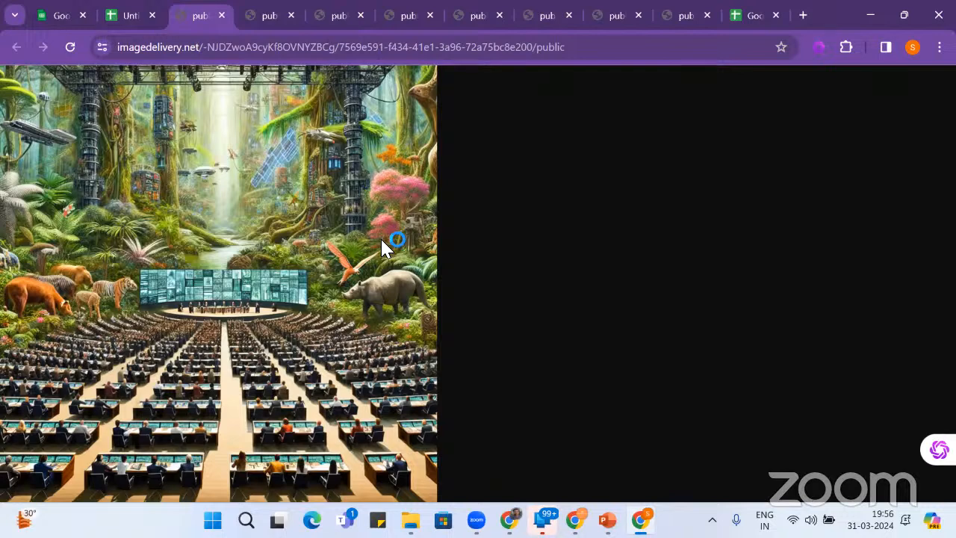
left_click(269, 17)
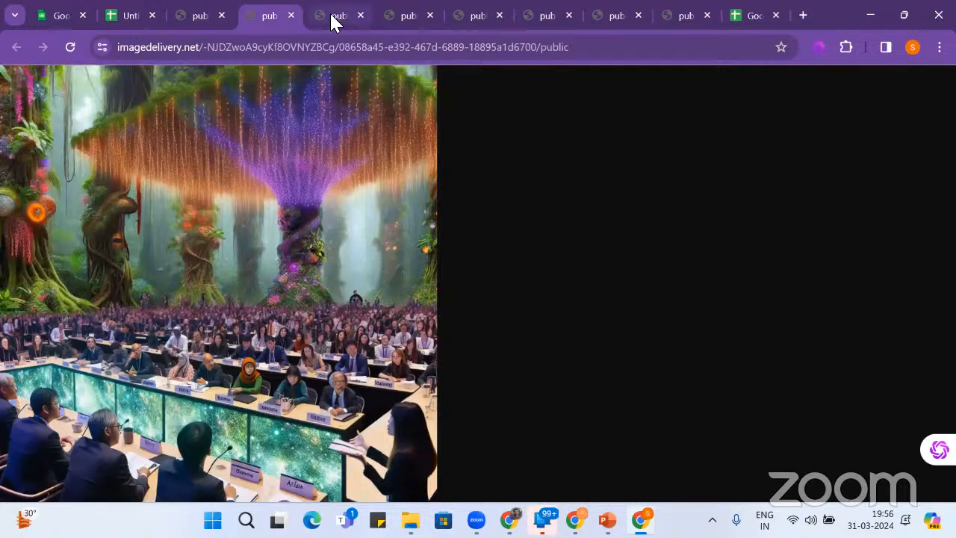
left_click(331, 18)
left_click(397, 25)
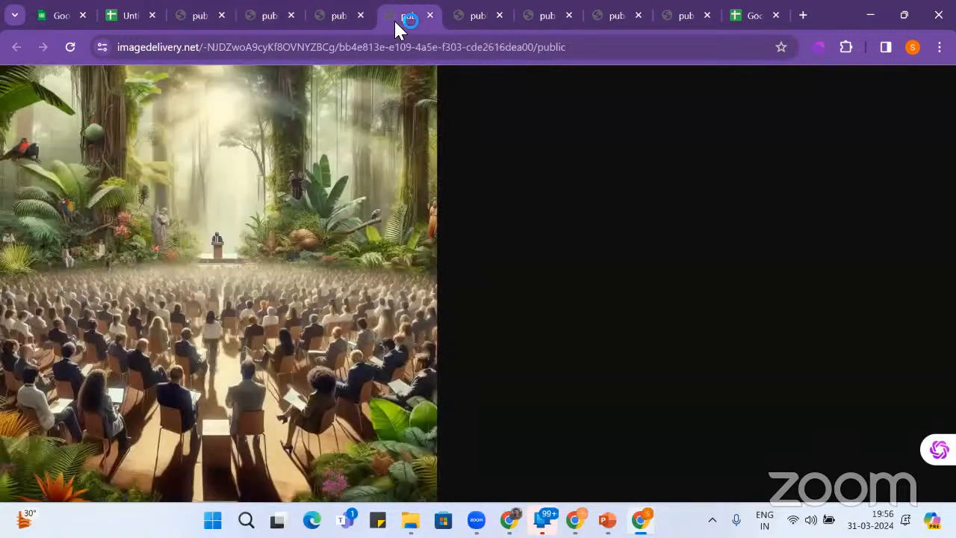
left_click(471, 28)
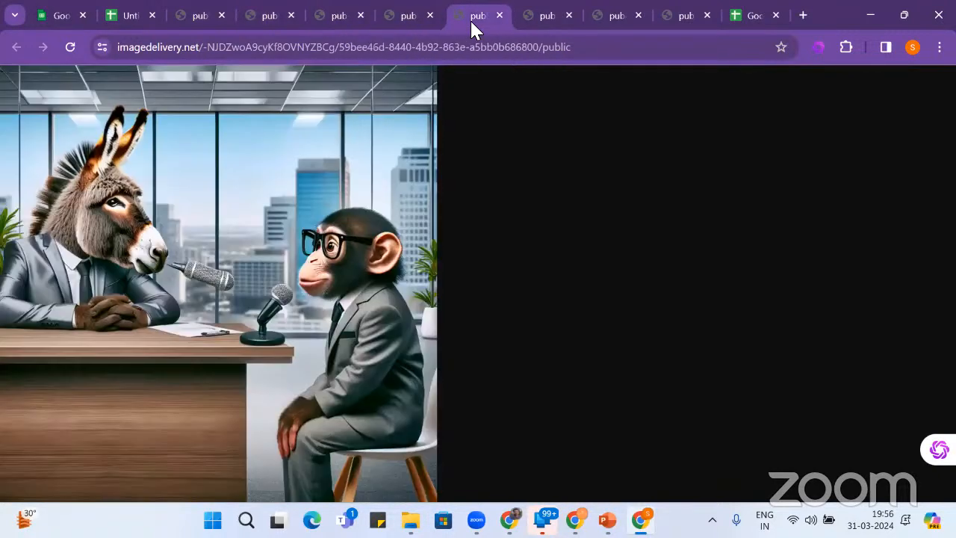
left_click(532, 27)
left_click(597, 31)
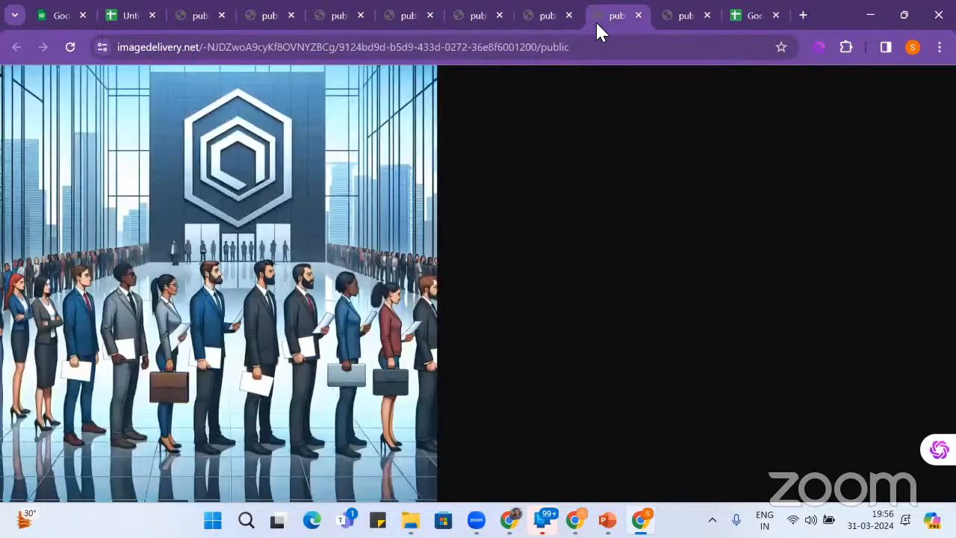
left_click(666, 29)
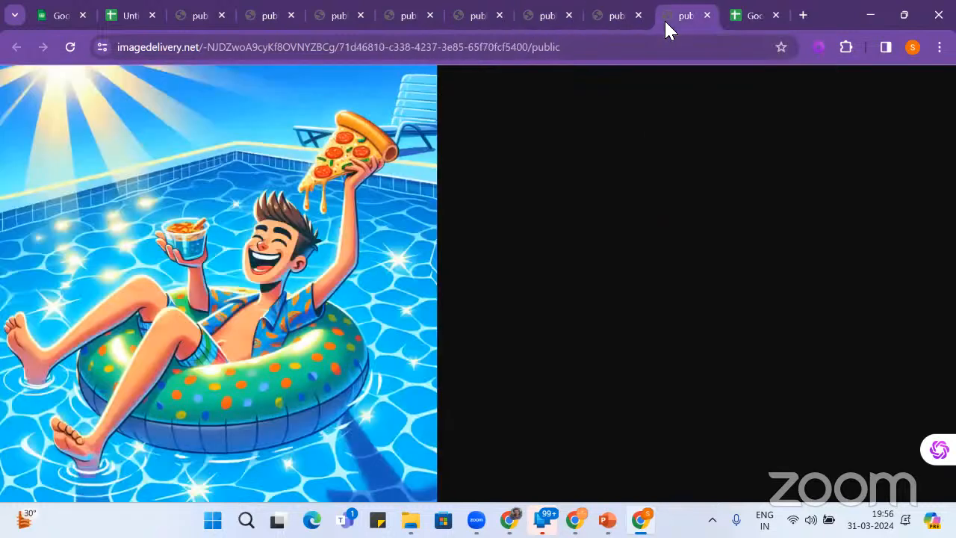
left_click(132, 21)
left_click(68, 306)
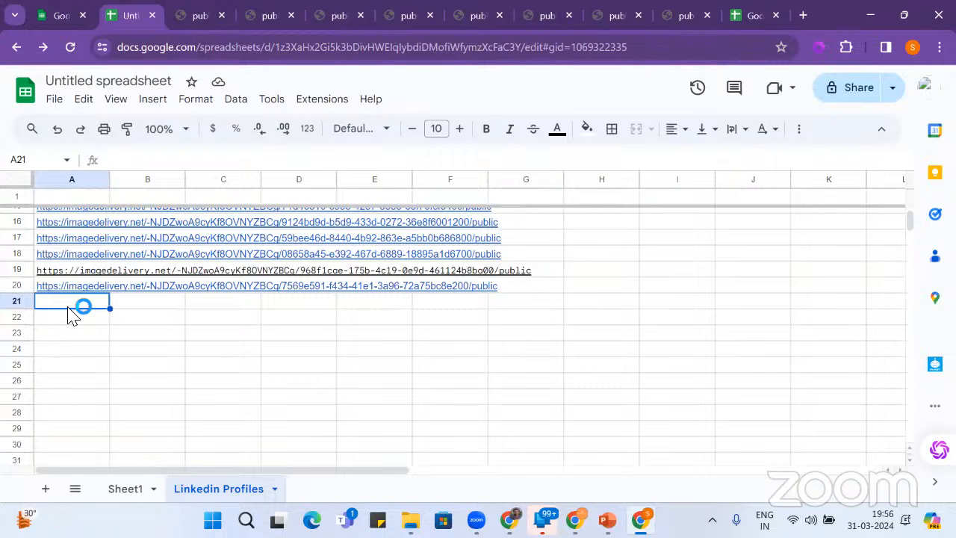
- Enter =GPTIMAGE("Create a image of Manager VS Leader") in cell A21
type("=")
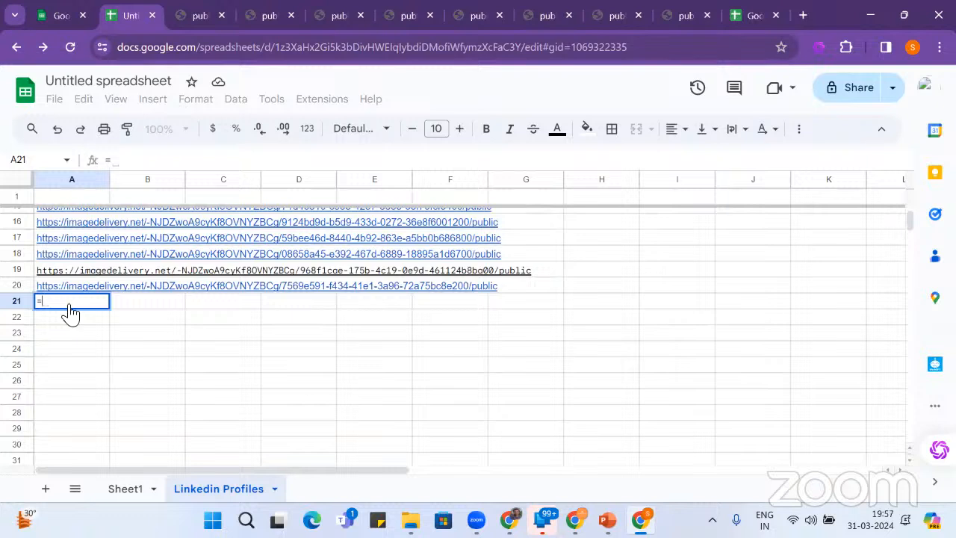
type("gpt")
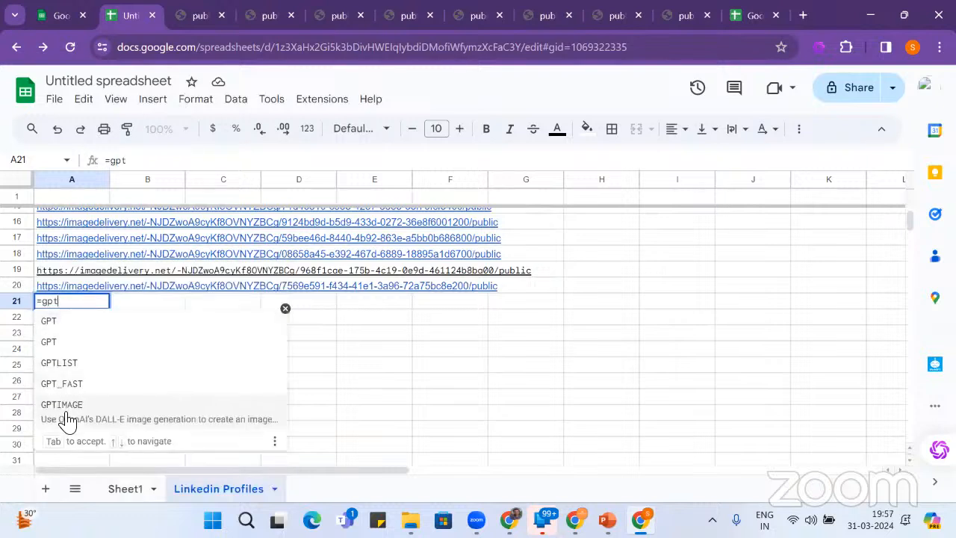
left_click(67, 418)
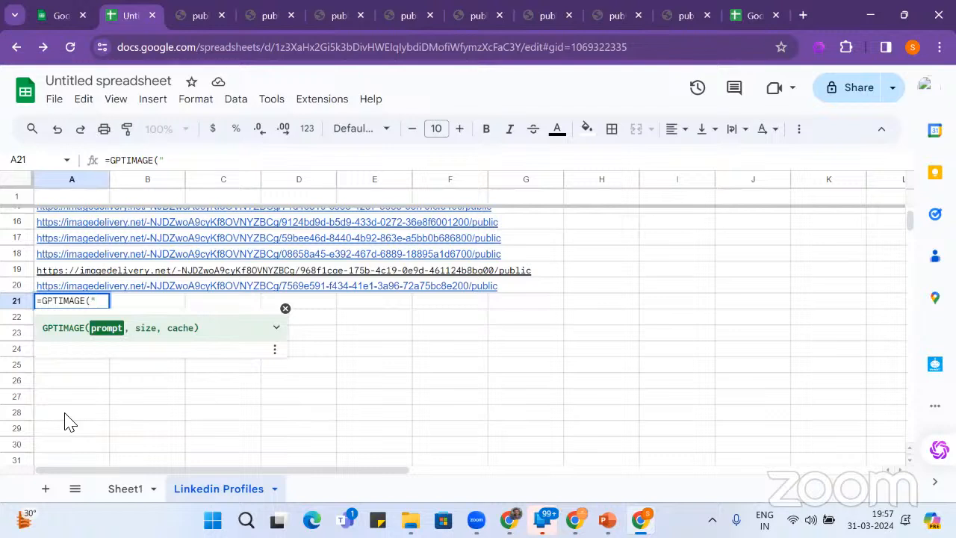
type("\"Create ")
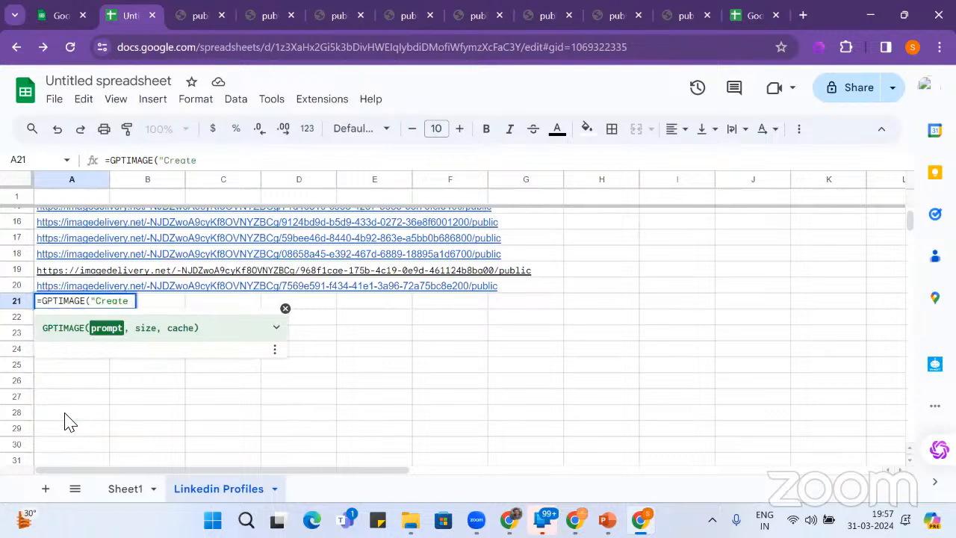
type("a image of")
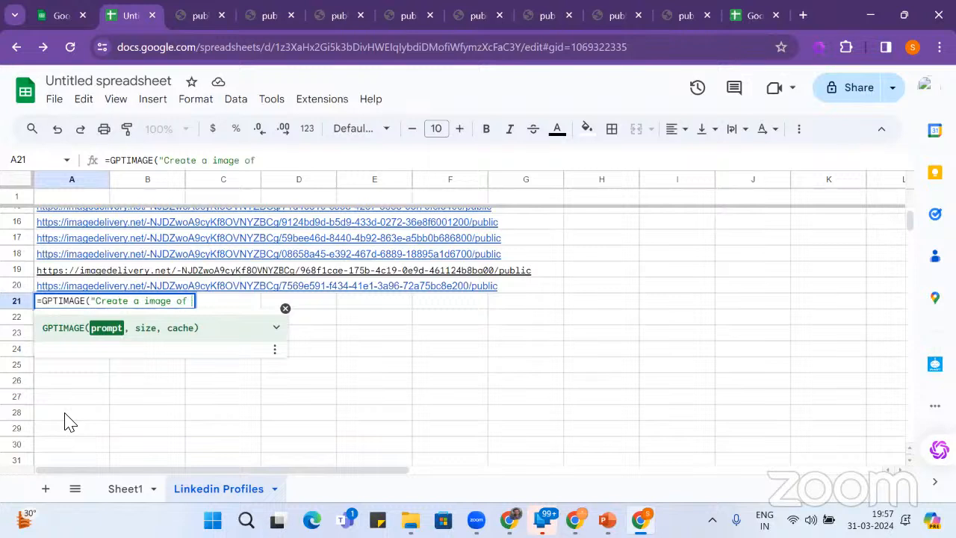
type(" Mag")
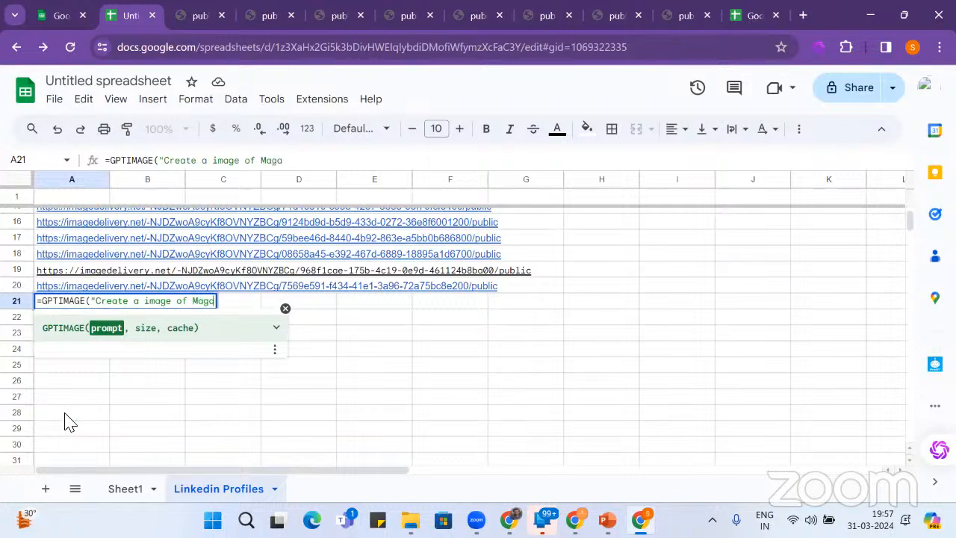
key("BackSpace")
type("nag")
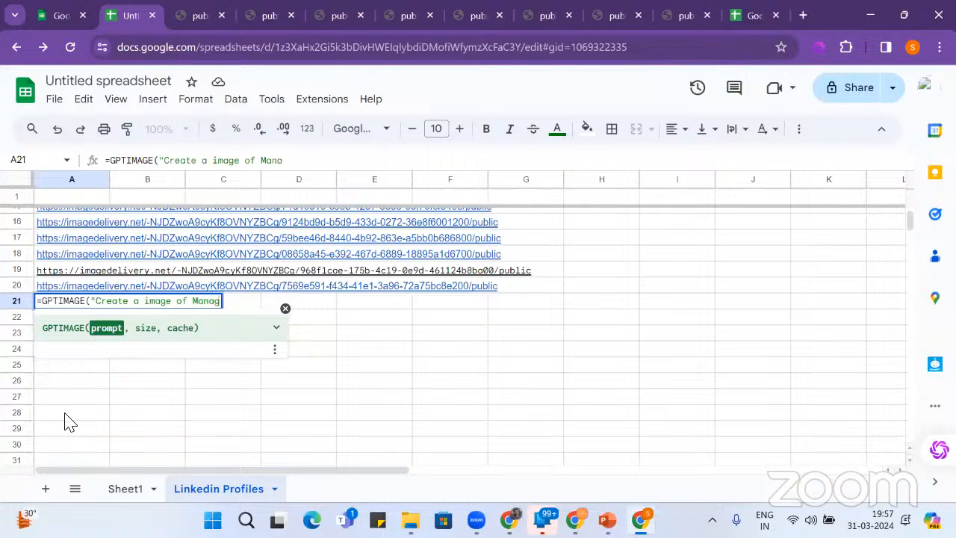
type("er VS Leader")
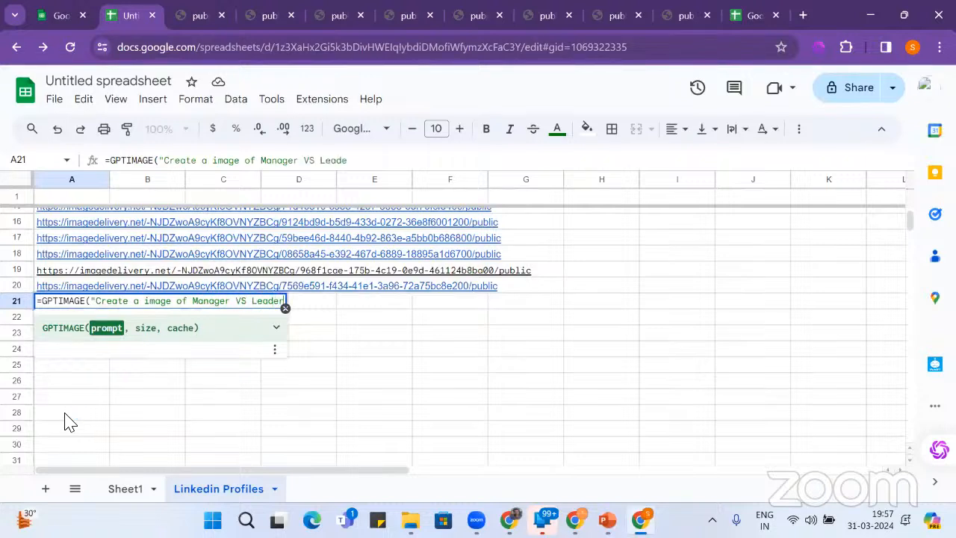
type("\")")
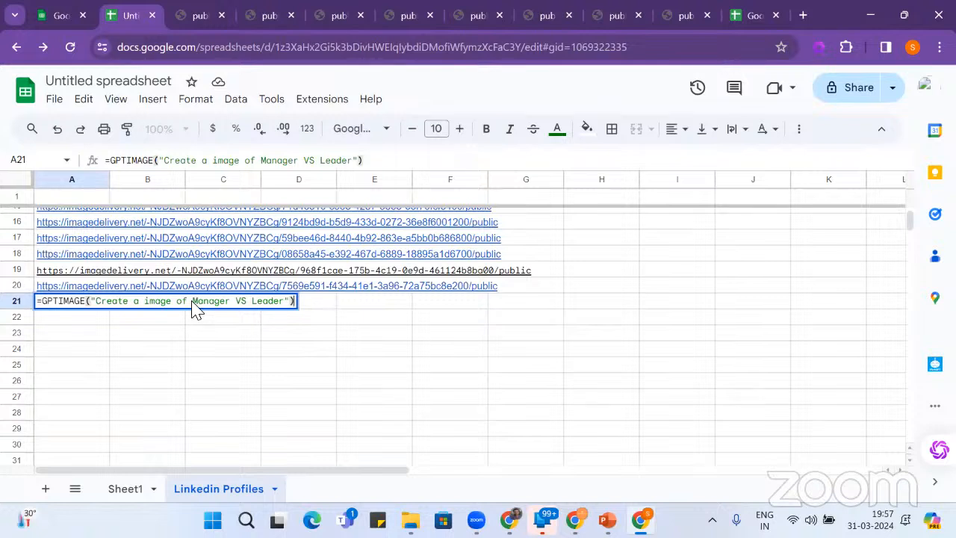
key("Return")
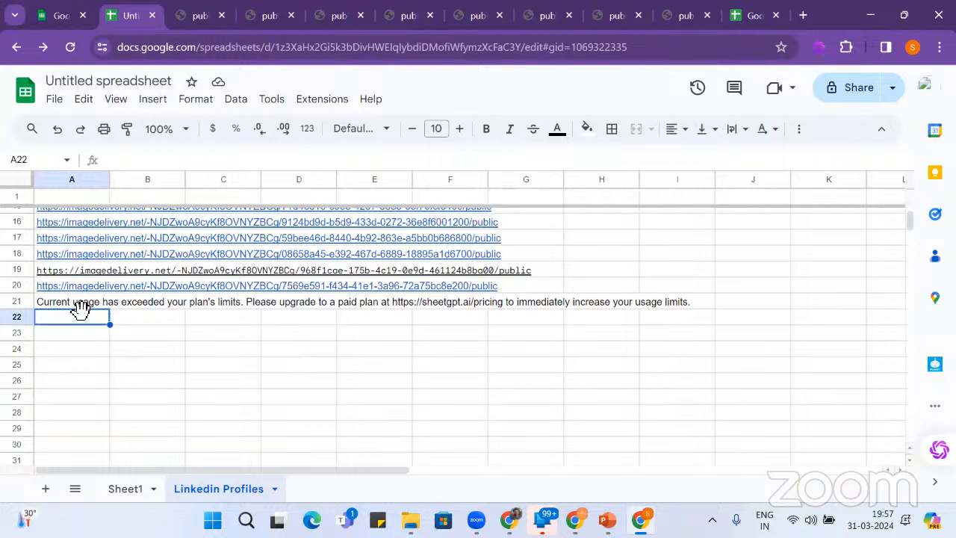
- Select the pricing link in A21's limit message, then show the Sheetgo submenu under Extensions
left_click(441, 306)
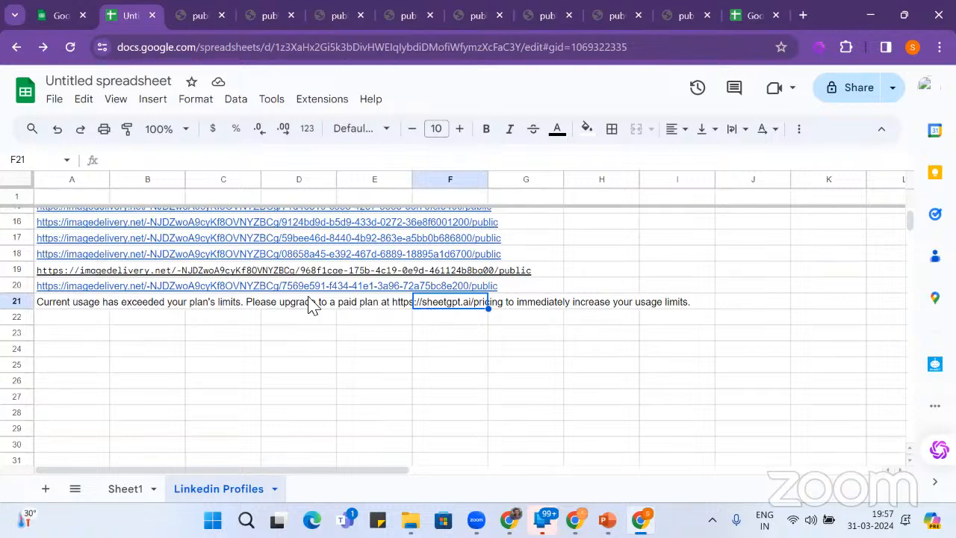
scroll(313, 306, "up", 3)
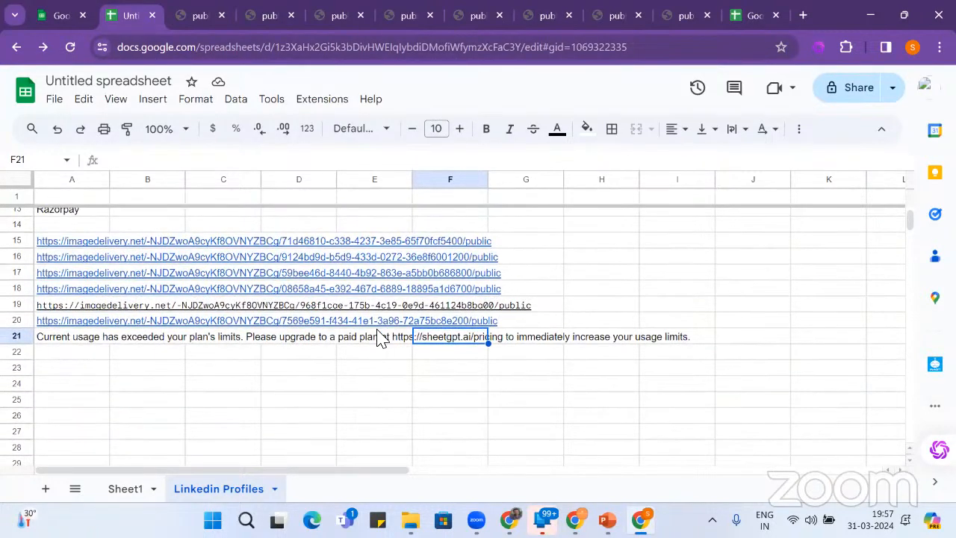
left_click(319, 103)
mouse_move(392, 321)
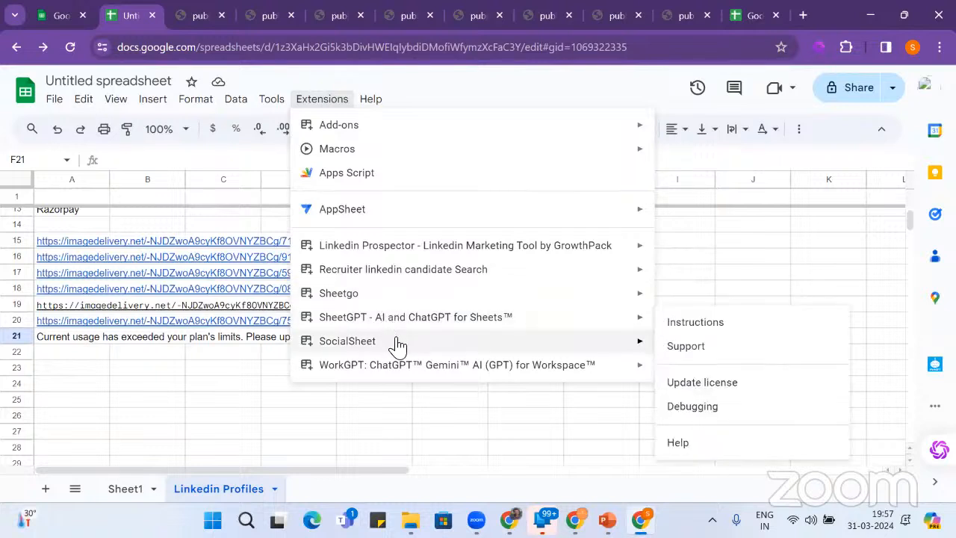
mouse_move(400, 345)
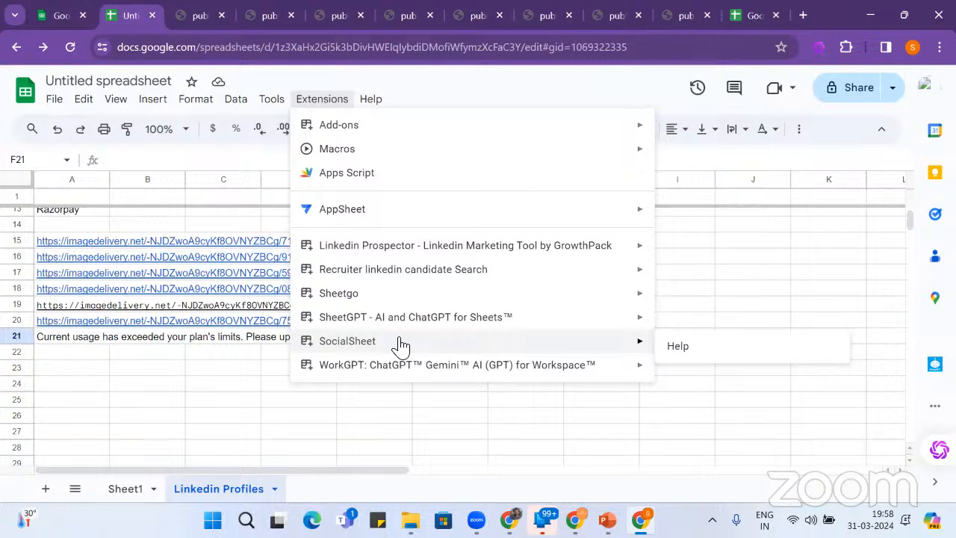
mouse_move(392, 298)
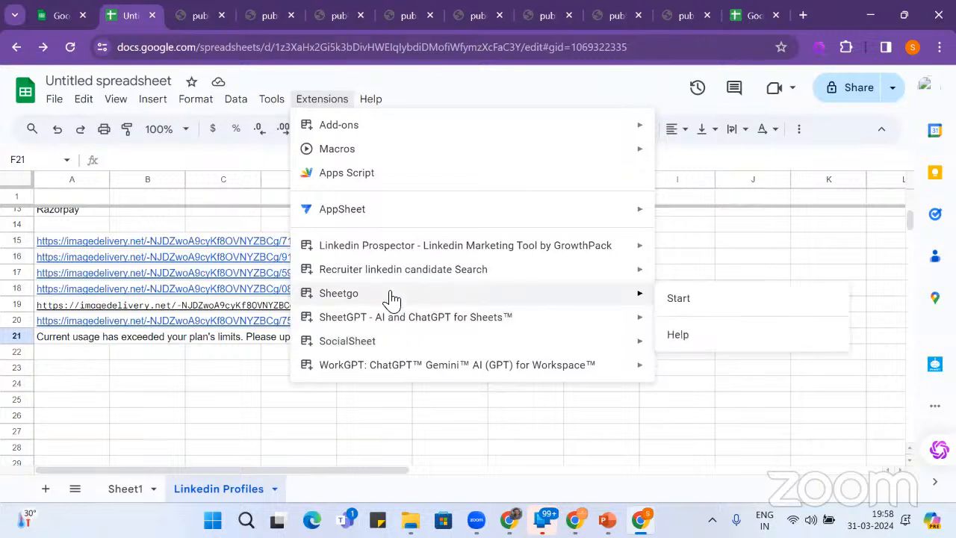
- Start Sheetgo and finish its setup with Student as role and Beginner as skill level
left_click(686, 300)
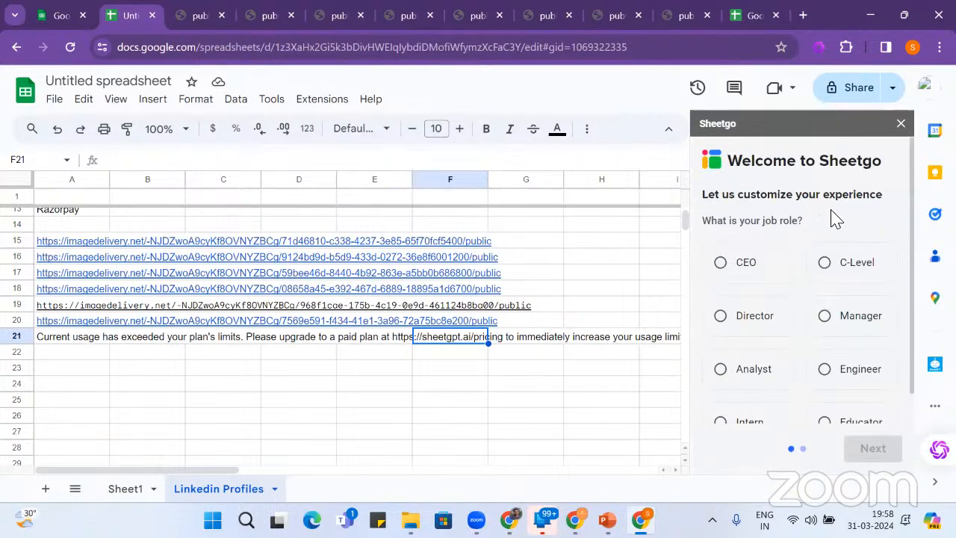
scroll(846, 217, "down", 2)
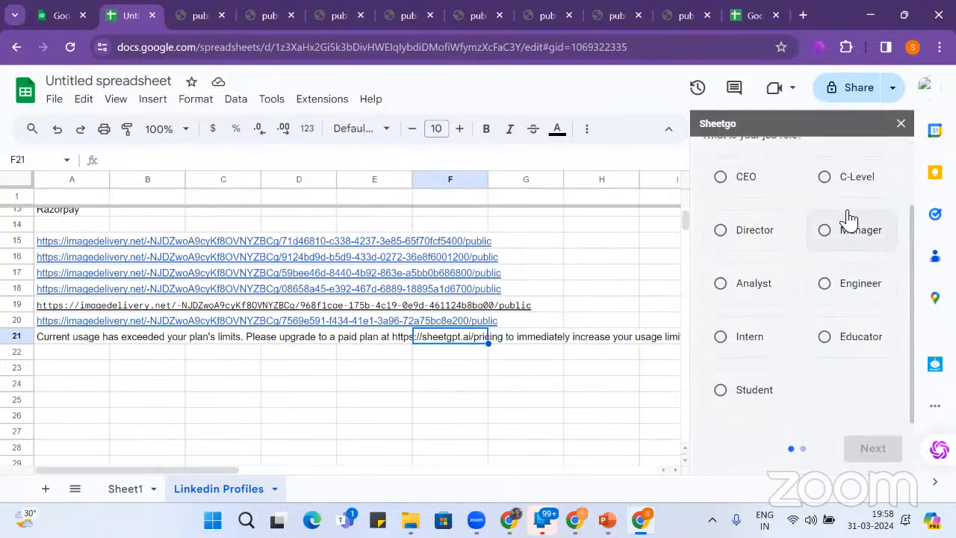
left_click(759, 386)
left_click(891, 448)
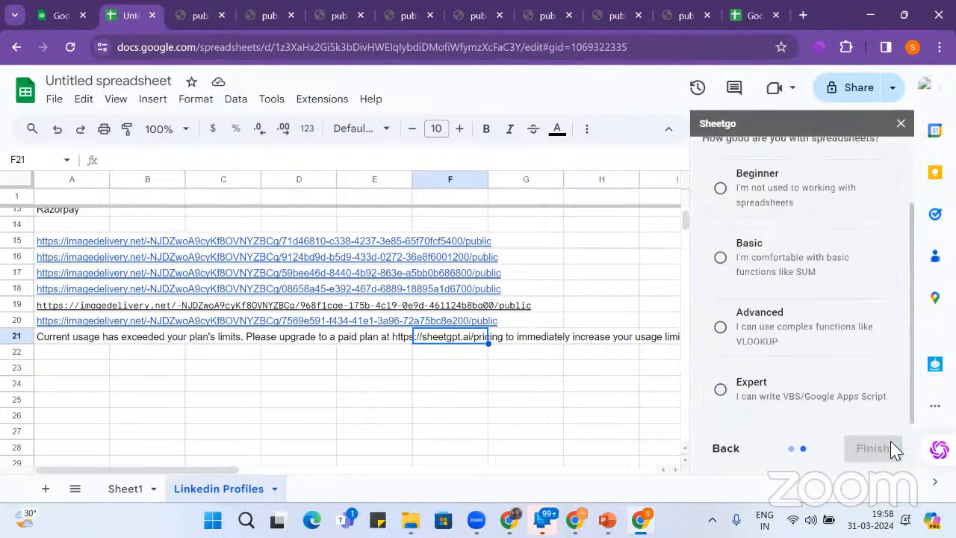
scroll(873, 248, "up", 2)
left_click(854, 276)
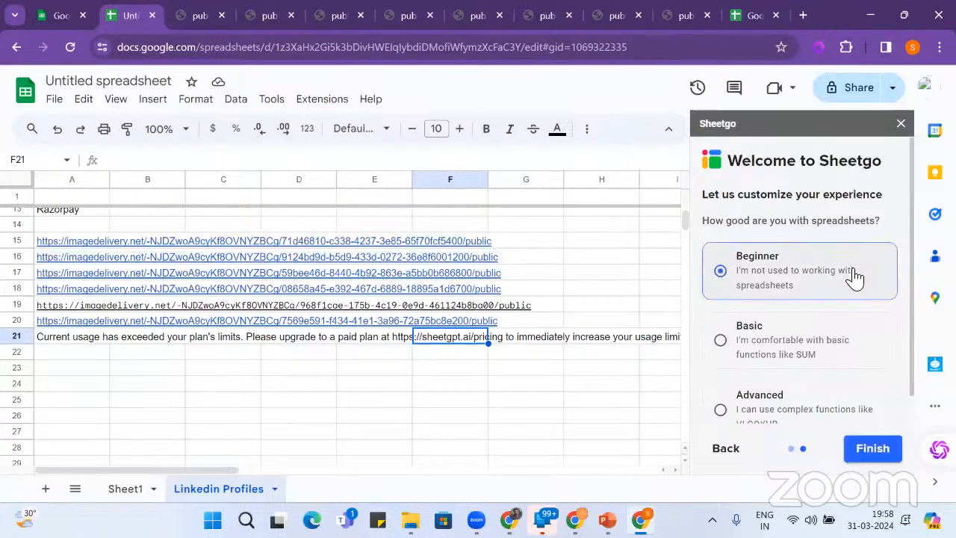
scroll(854, 314, "down", 1)
left_click(874, 451)
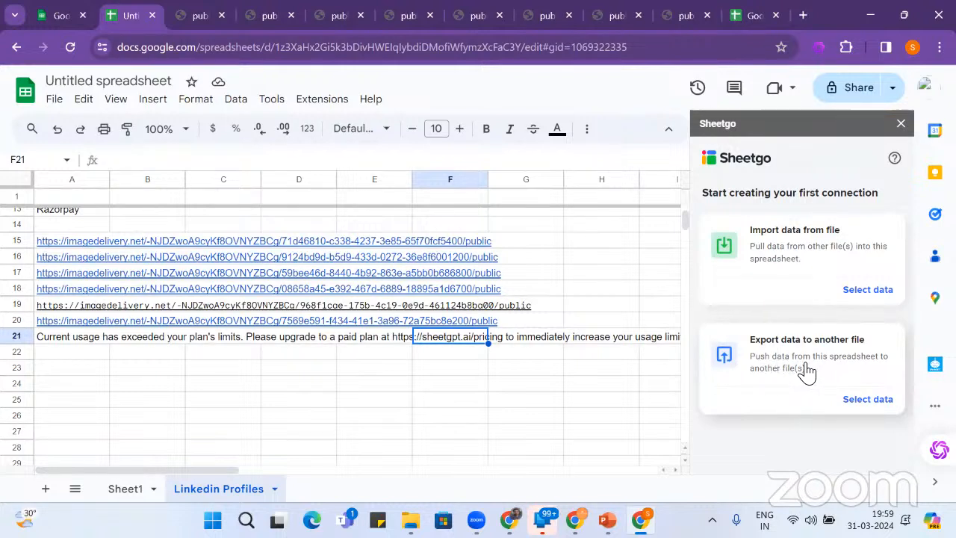
- Select the whole Linkedin Profiles sheet and delete all cell contents
left_click(551, 243)
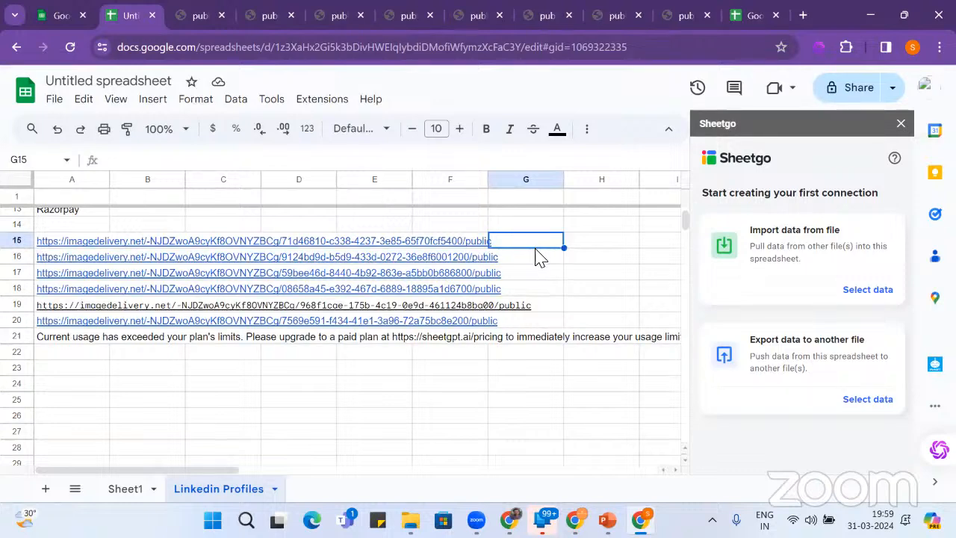
key("ctrl+a")
key("Delete")
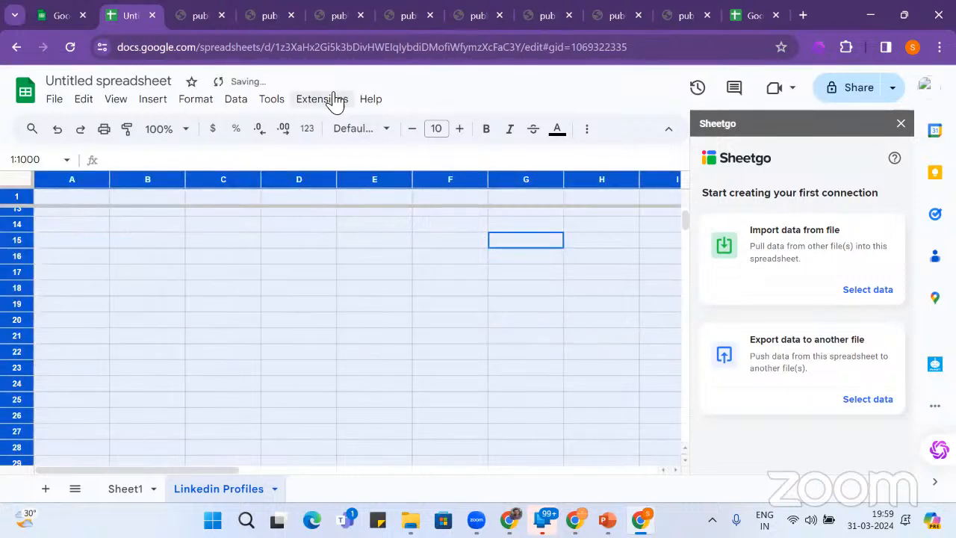
- Browse the Extensions menu's list of installed add-ons
left_click(326, 103)
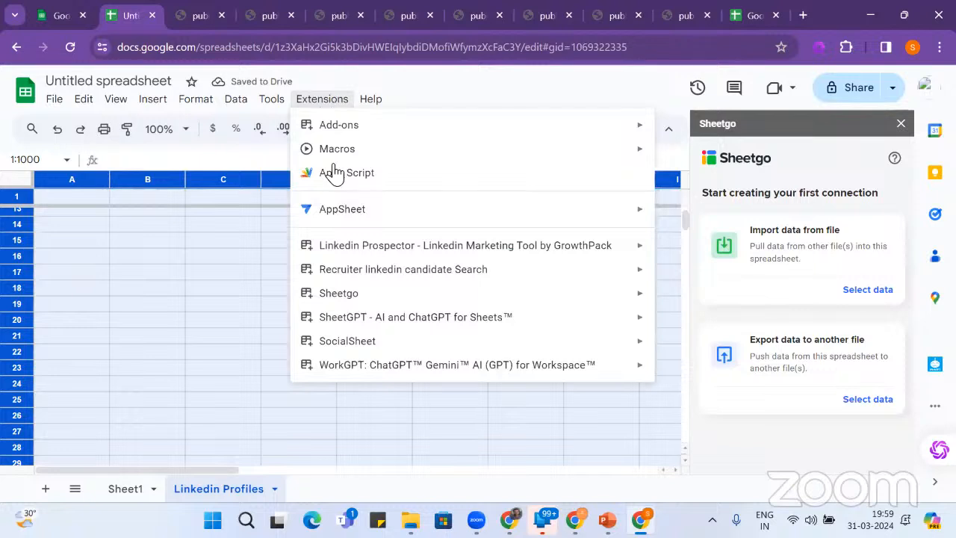
mouse_move(363, 253)
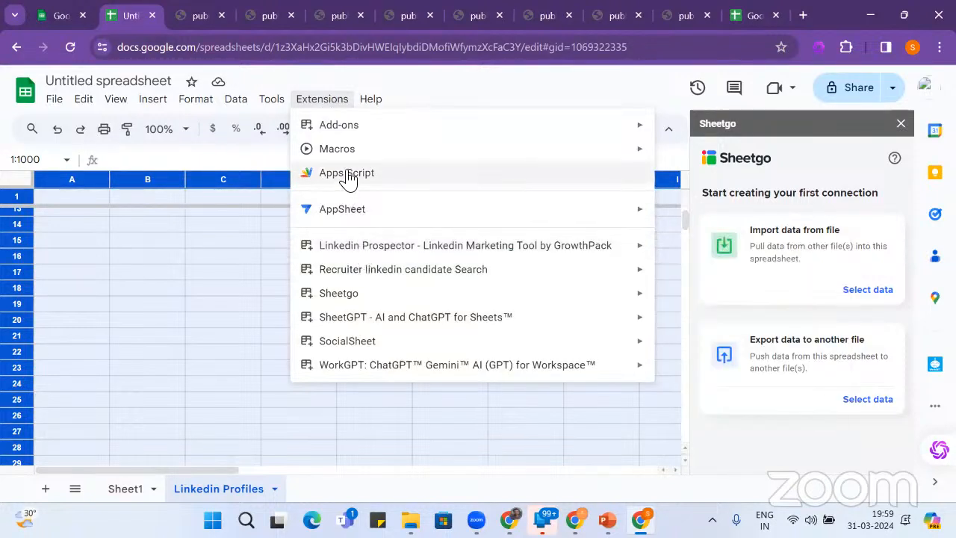
mouse_move(348, 133)
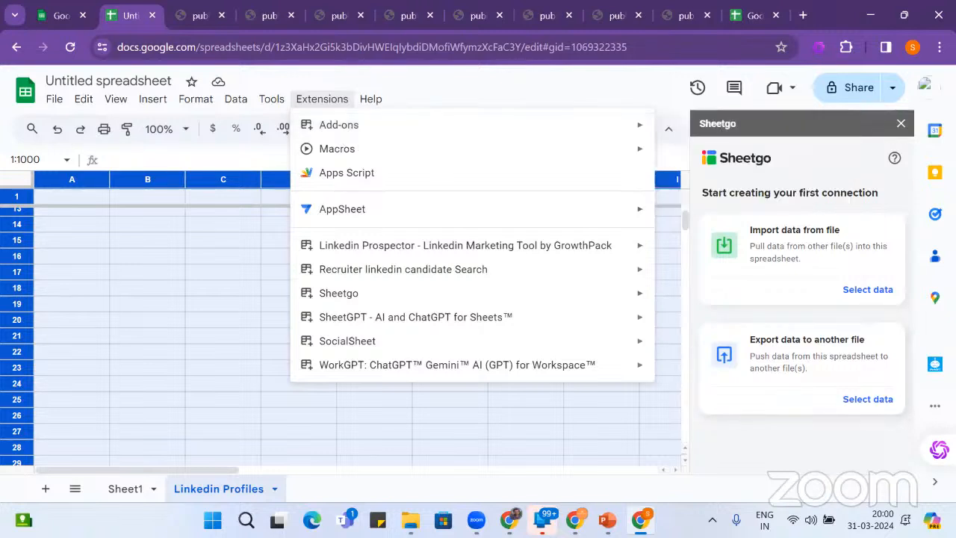
- Open WorkGPT for Workspace and the GPT Workspace panel and scroll through its custom functions
left_click(935, 366)
left_click(935, 363)
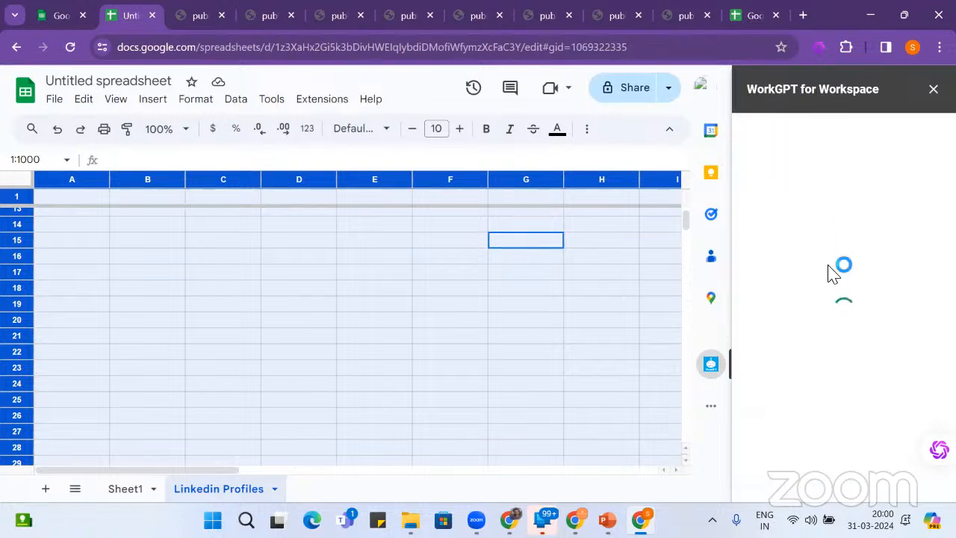
left_click(934, 449)
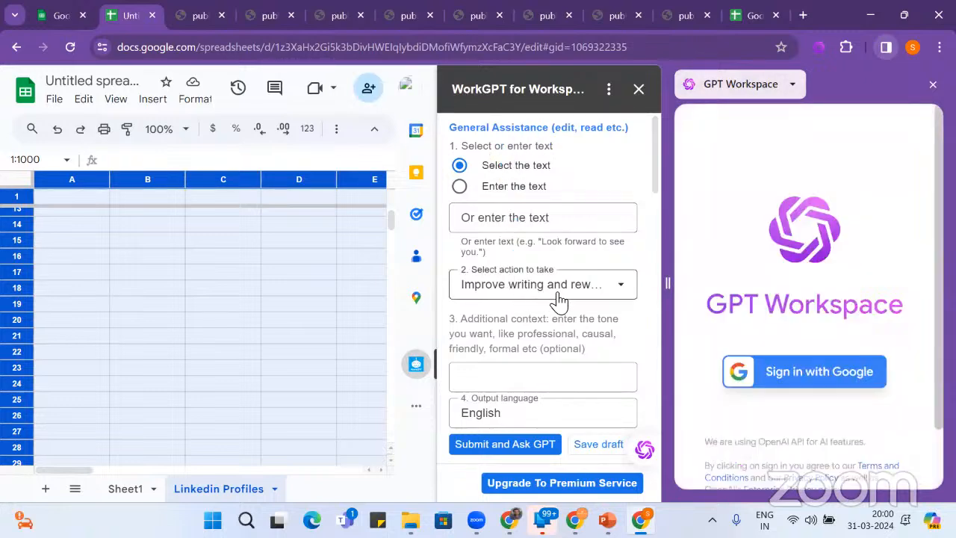
scroll(568, 305, "down", 3)
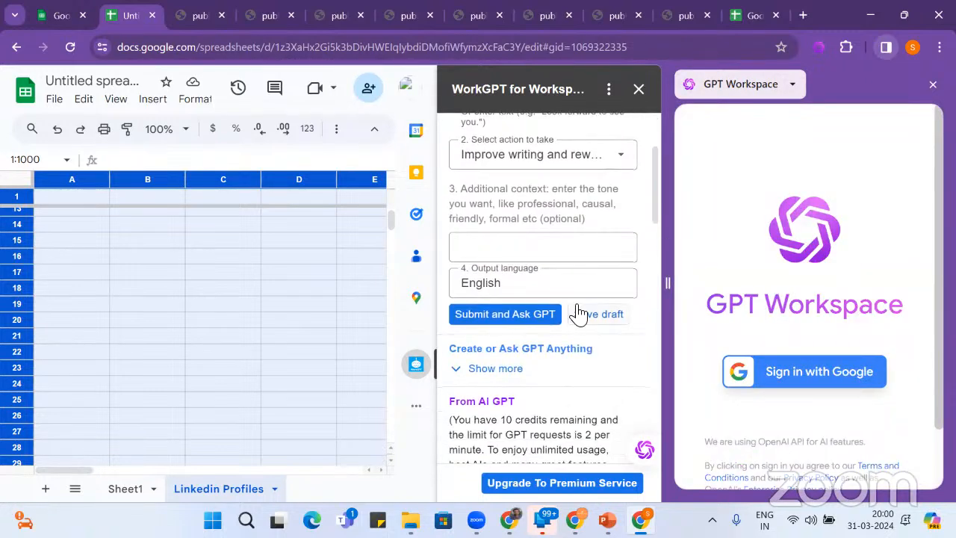
scroll(579, 312, "down", 3)
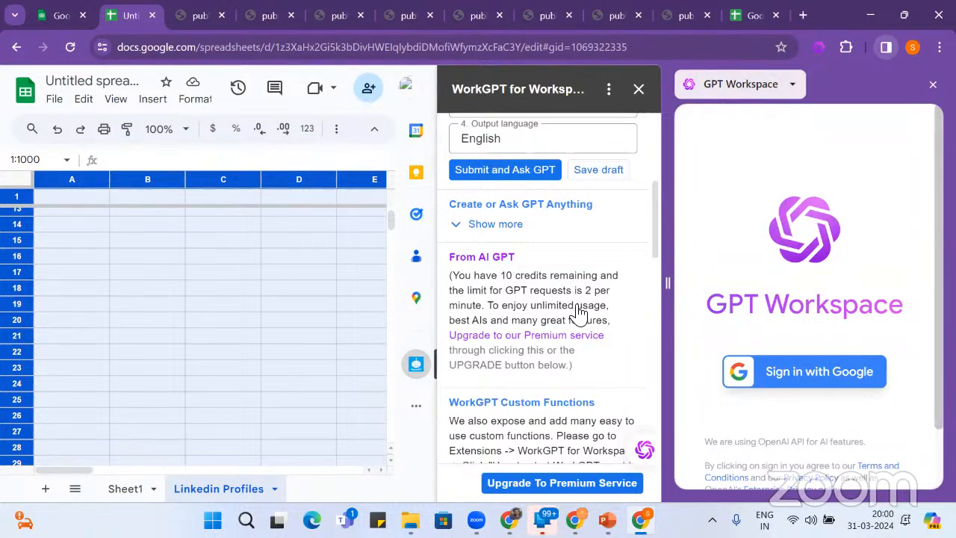
scroll(579, 313, "down", 6)
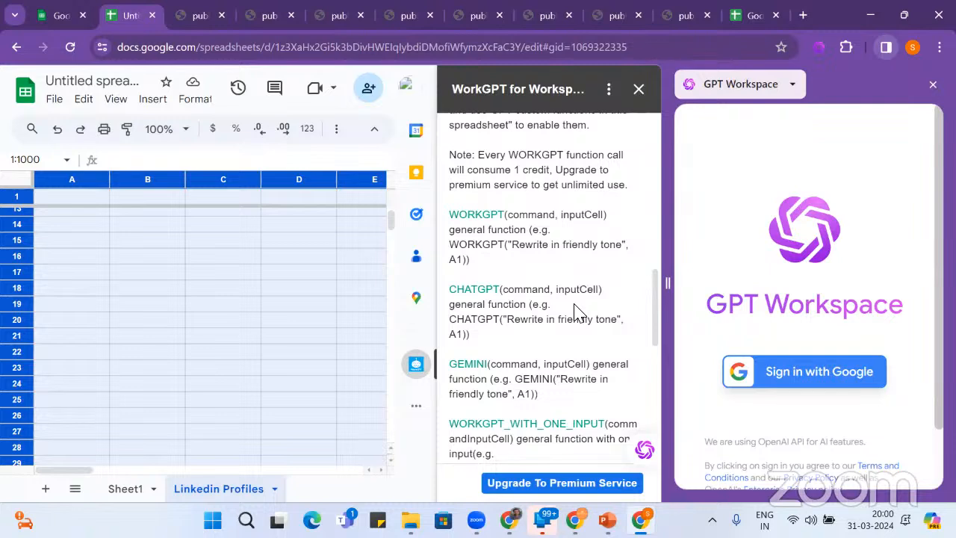
scroll(579, 313, "down", 10)
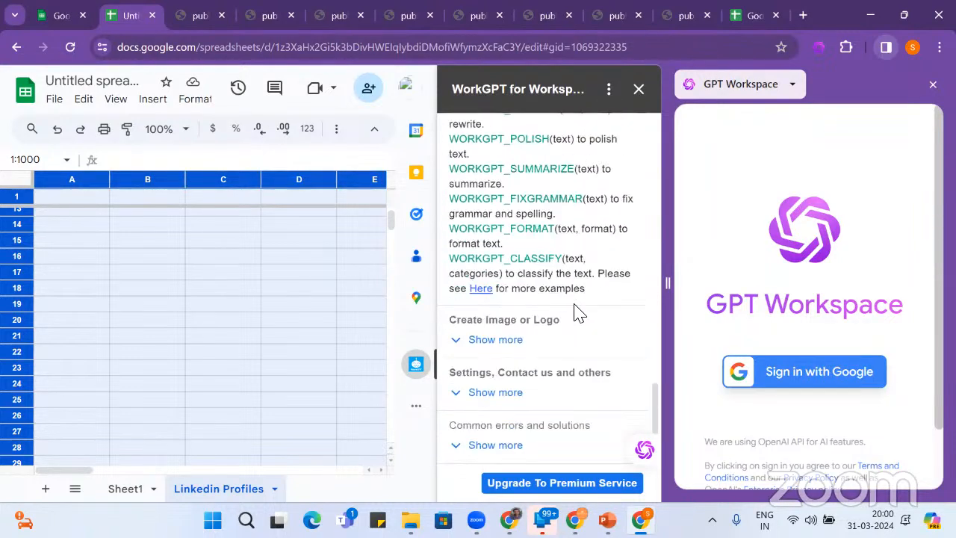
scroll(579, 313, "up", 10)
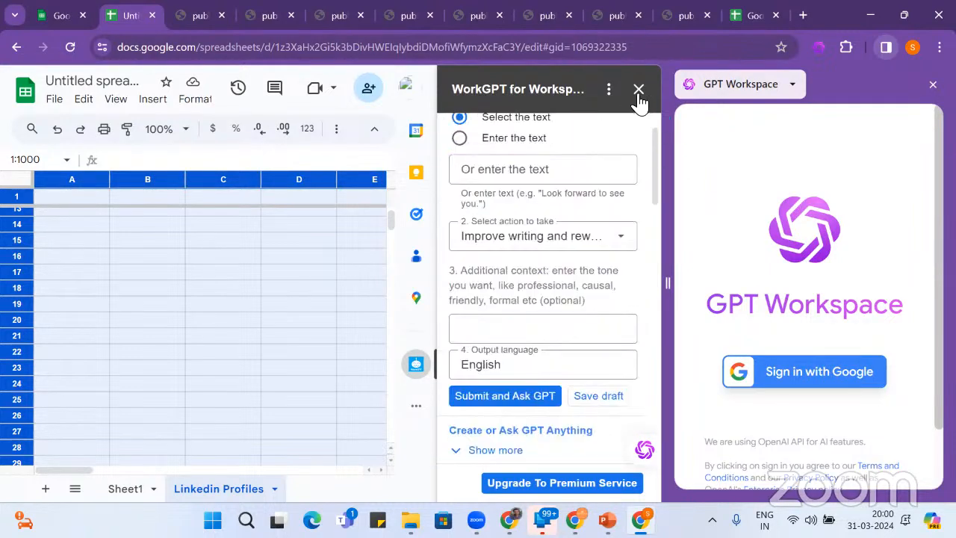
- Close the WorkGPT for Workspace and GPT Workspace sidebars
left_click(639, 90)
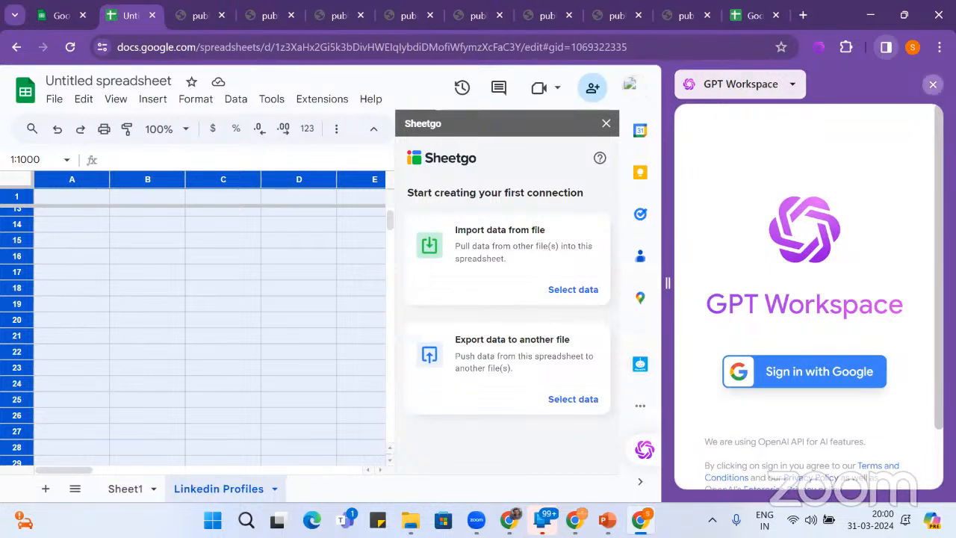
left_click(933, 84)
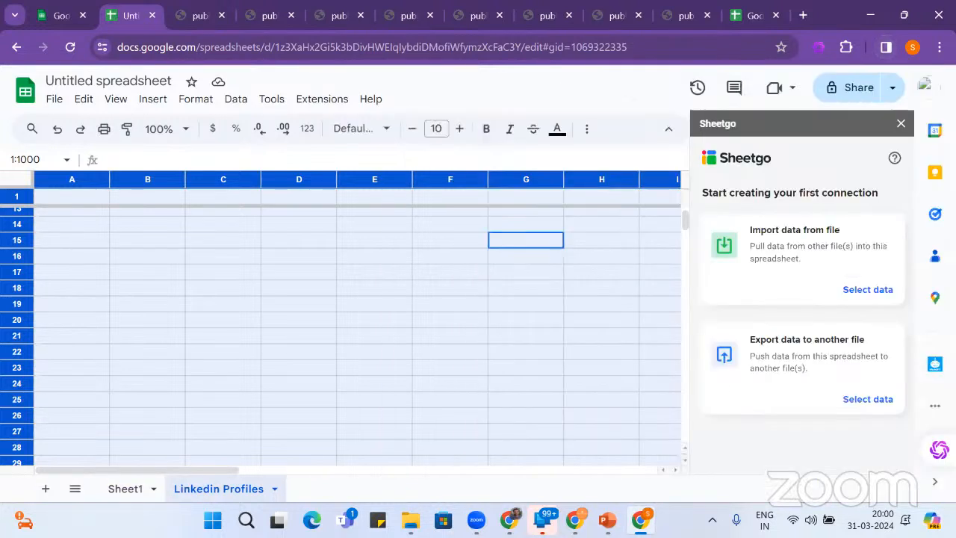
left_click(903, 124)
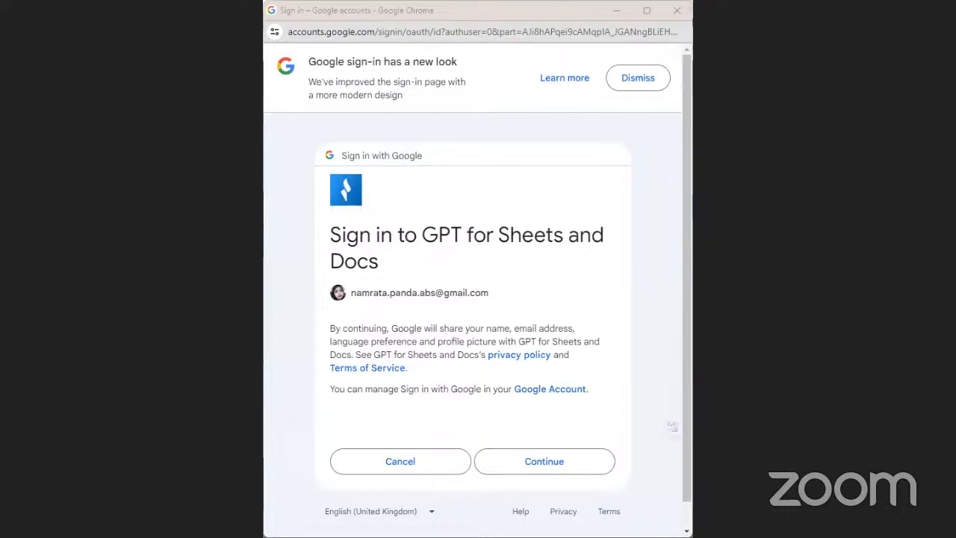
- Continue the GPT for Sheets and Docs sign-in and Allow its requested account permissions
scroll(557, 421, "down", 1)
left_click(539, 438)
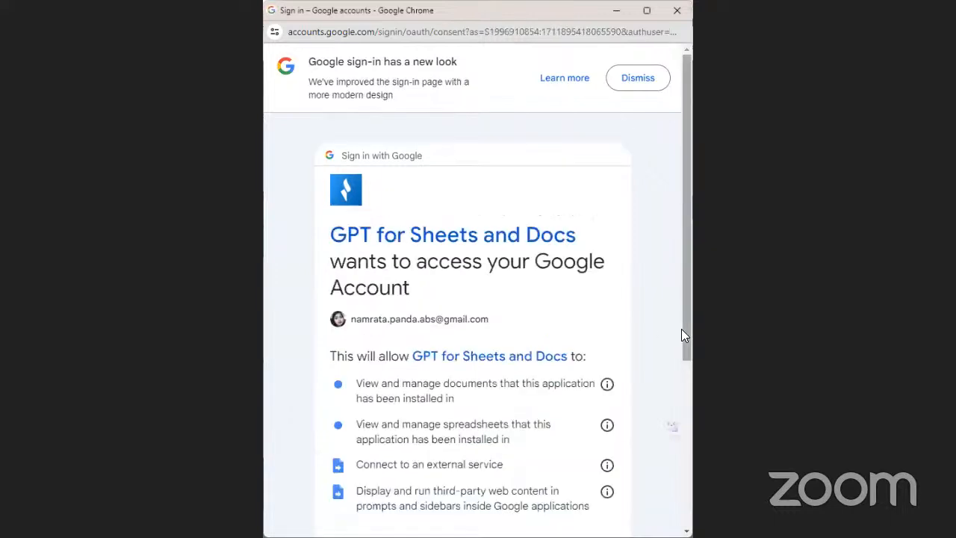
scroll(681, 328, "down", 4)
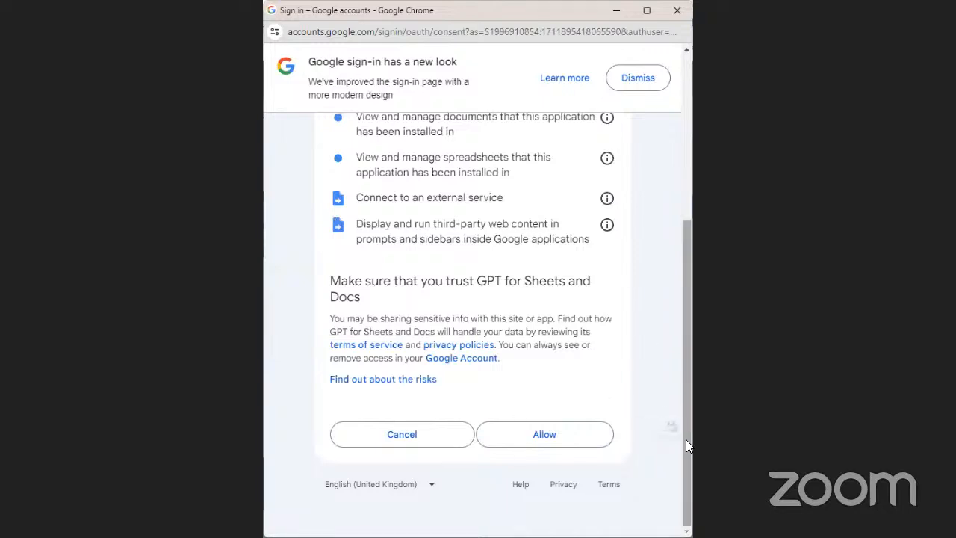
scroll(685, 440, "up", 1)
left_click(544, 507)
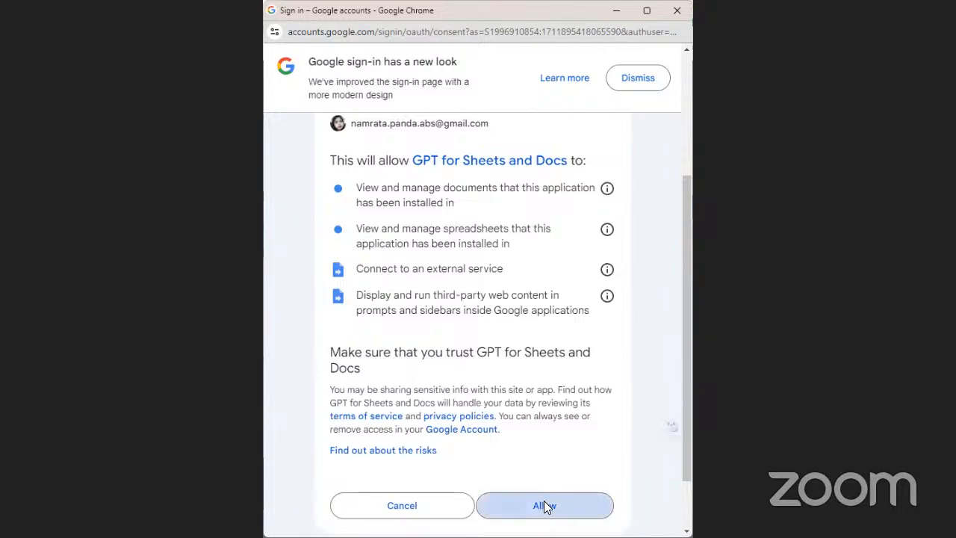